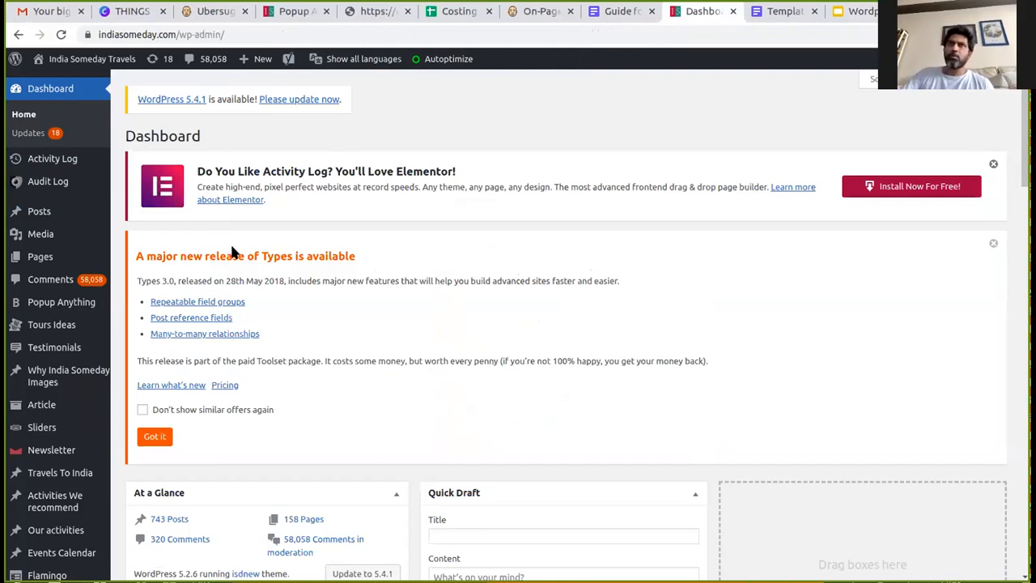
Open the list of all posts and show only the English ones
mouse_move(77, 221)
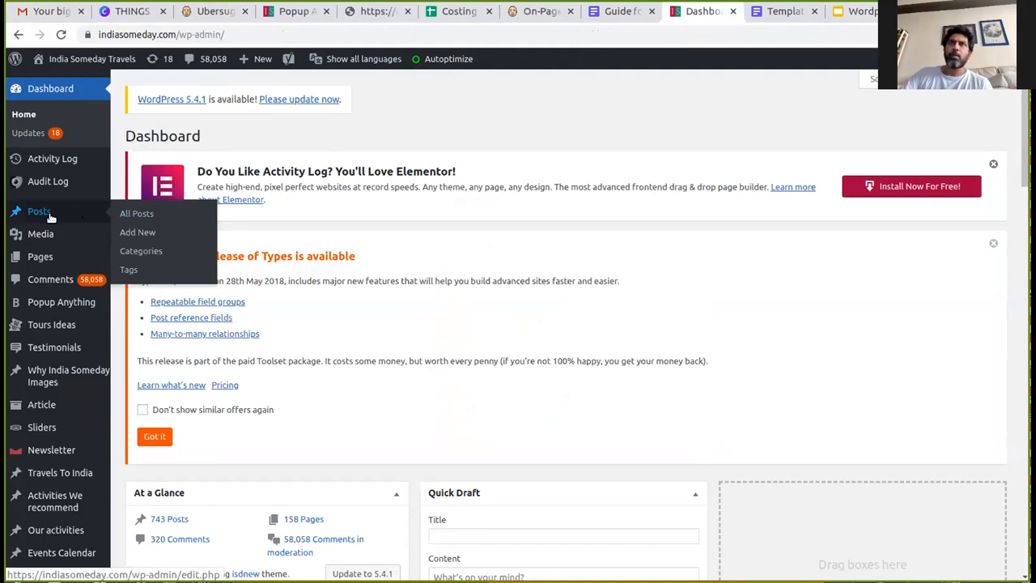
left_click(133, 215)
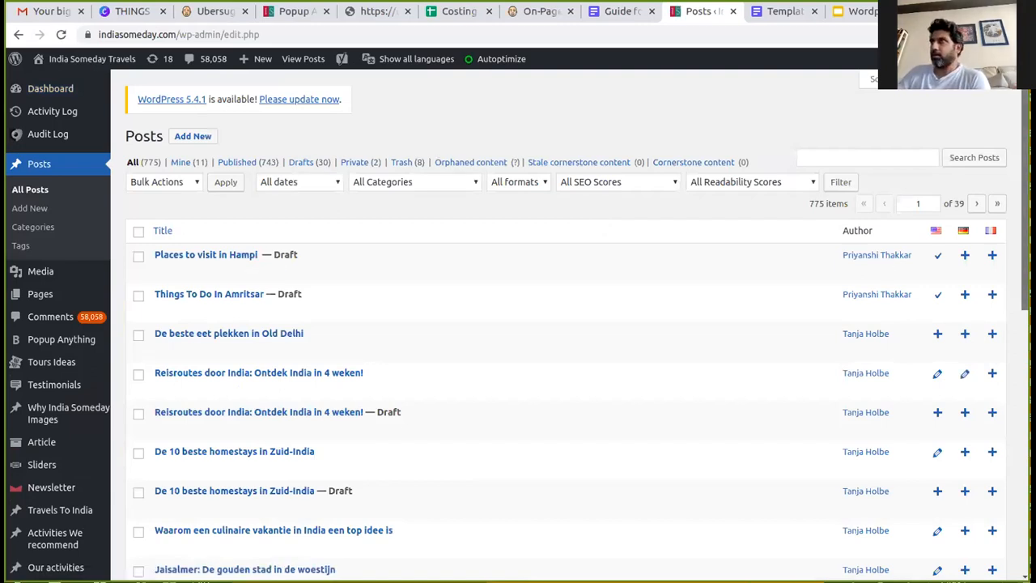
scroll(883, 262, "down", 1)
scroll(567, 323, "down", 1)
scroll(566, 324, "down", 1)
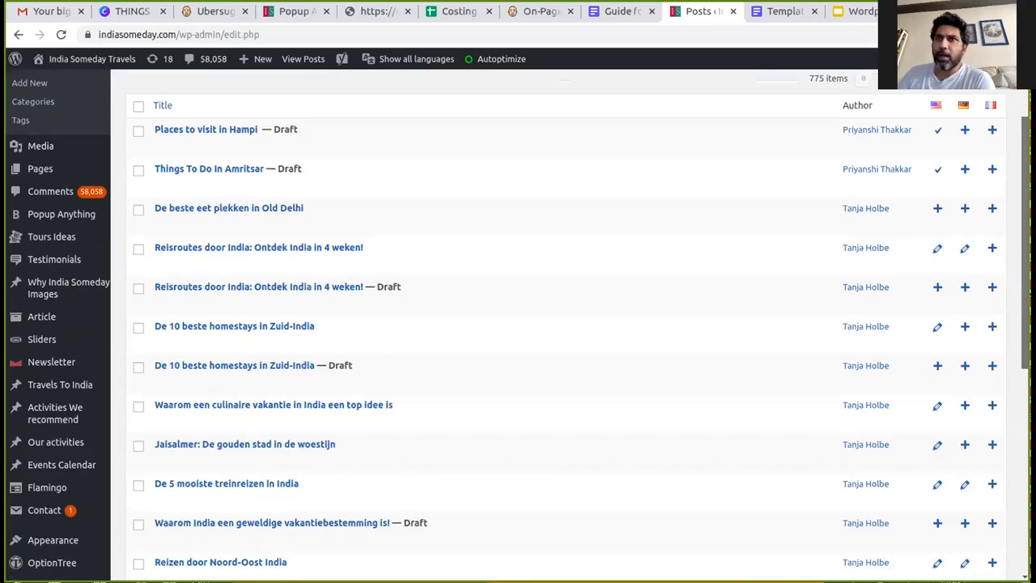
scroll(566, 323, "up", 3)
mouse_move(389, 61)
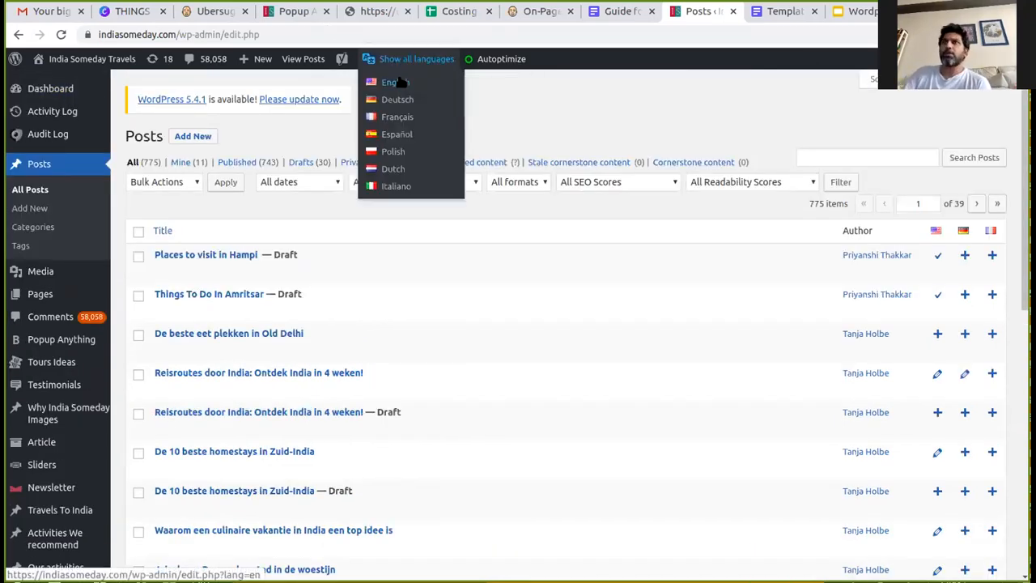
left_click(396, 81)
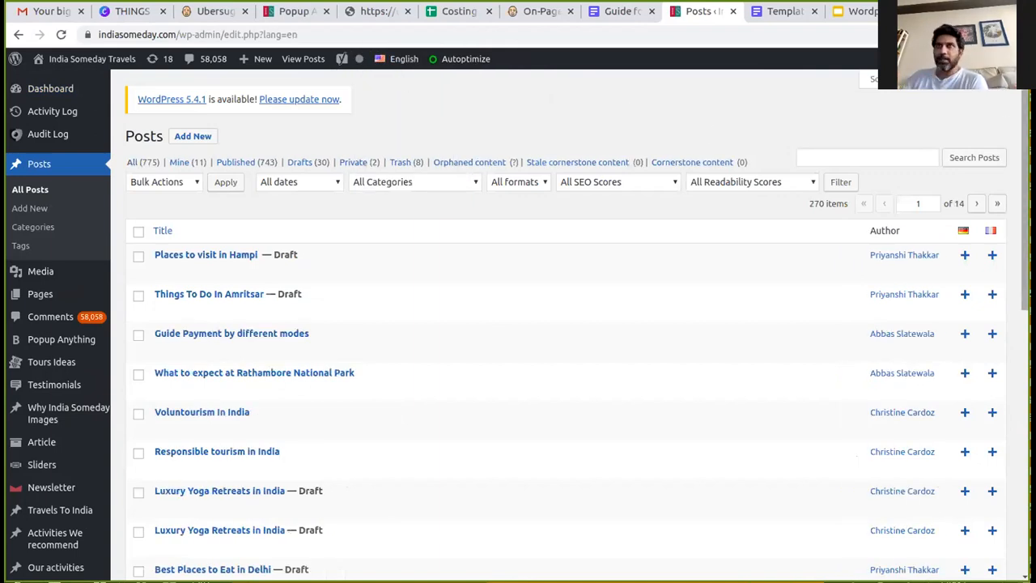
Open the English post "What to expect at Rathambore National Park" for editing
scroll(566, 323, "down", 1)
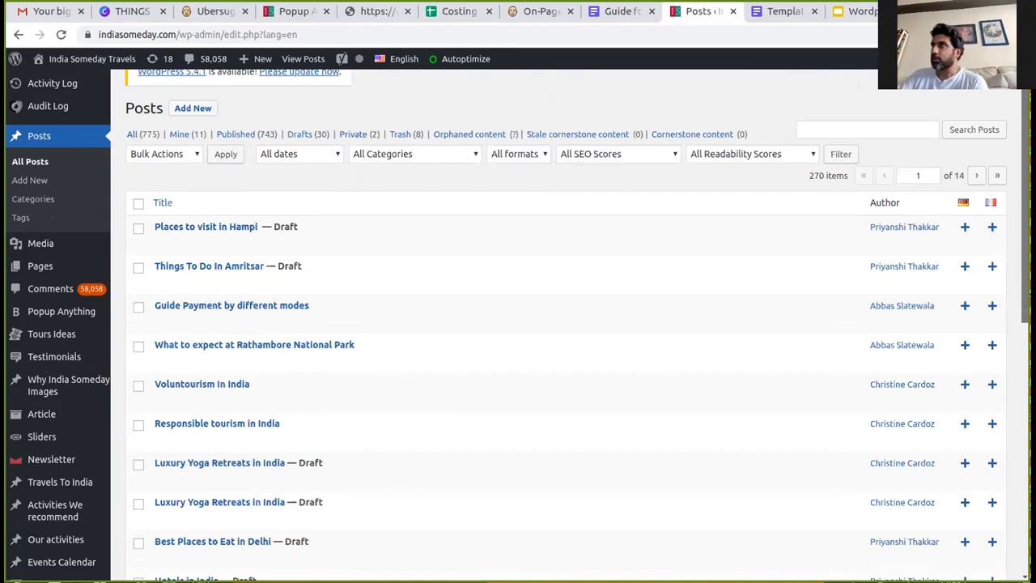
scroll(566, 323, "down", 1)
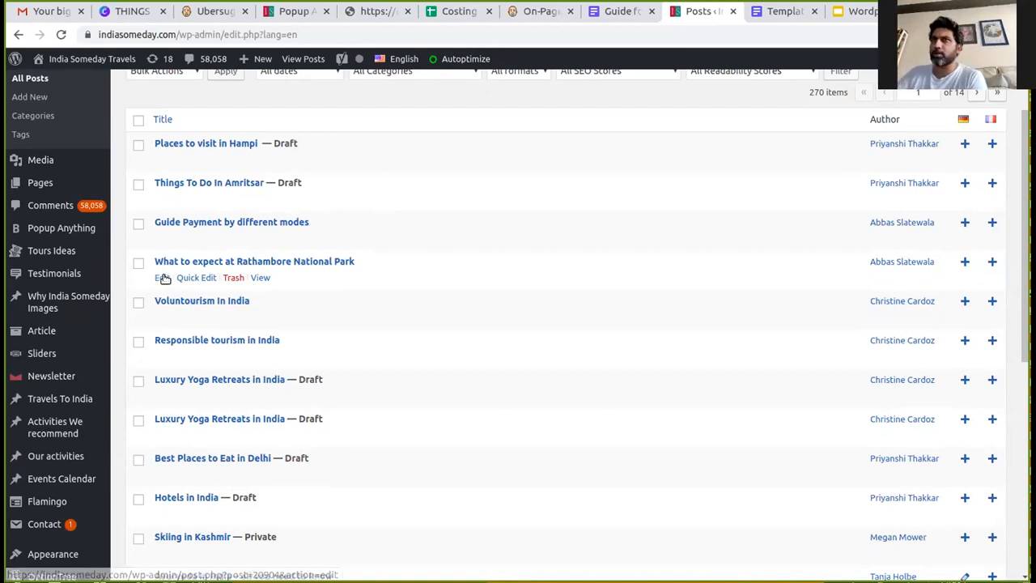
left_click(162, 278)
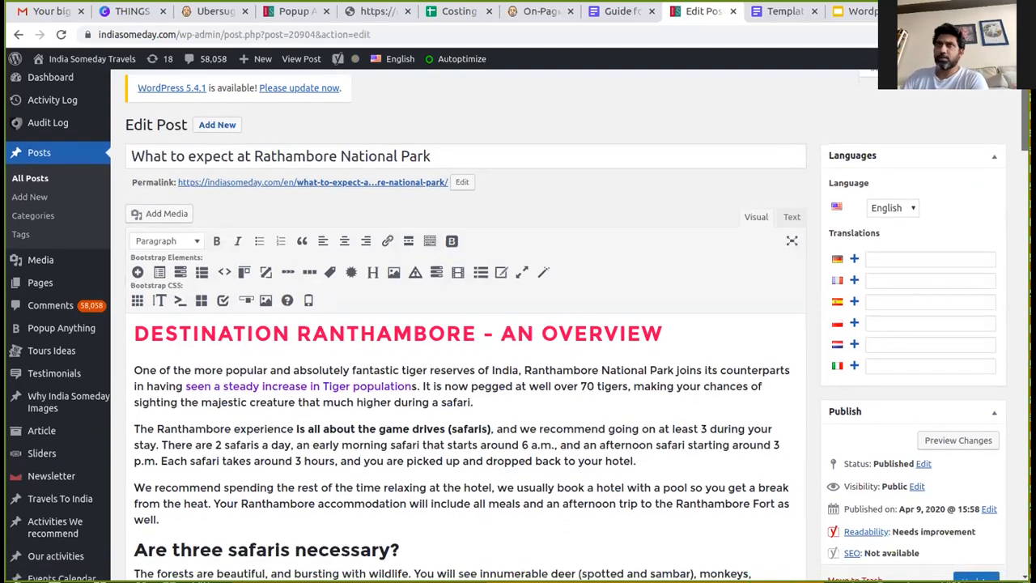
scroll(518, 339, "down", 1)
scroll(155, 195, "up", 2)
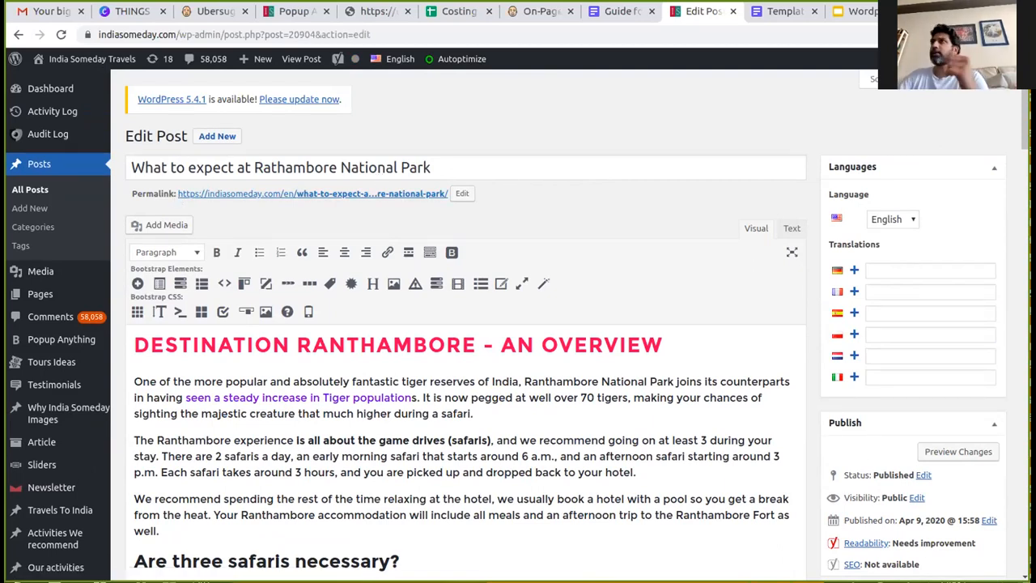
Search Google in a new tab for "hat to expect ranthambore national park indiasomeday" and check the URL of the post's listing
key("ctrl+t")
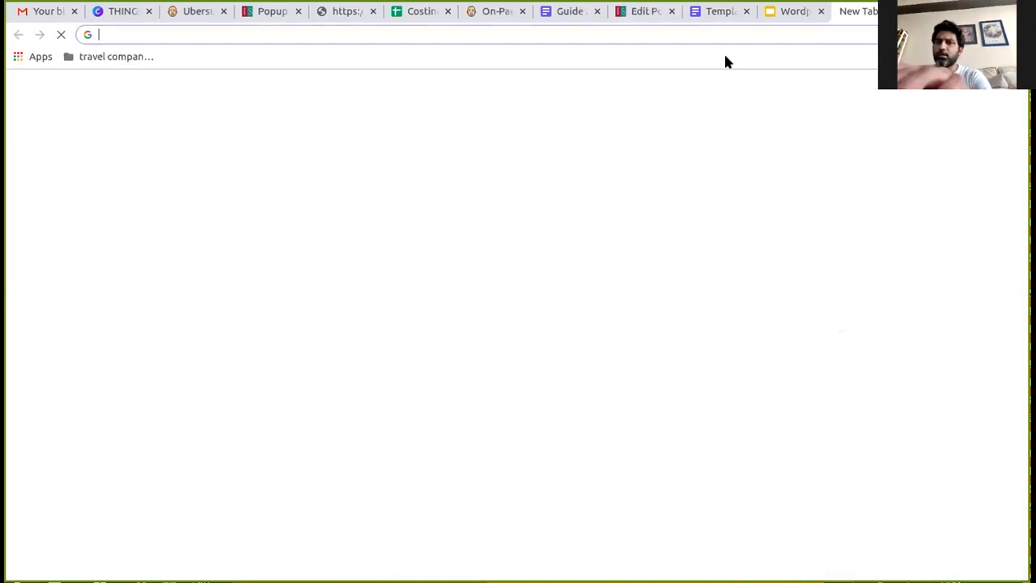
type("hat to expect ra")
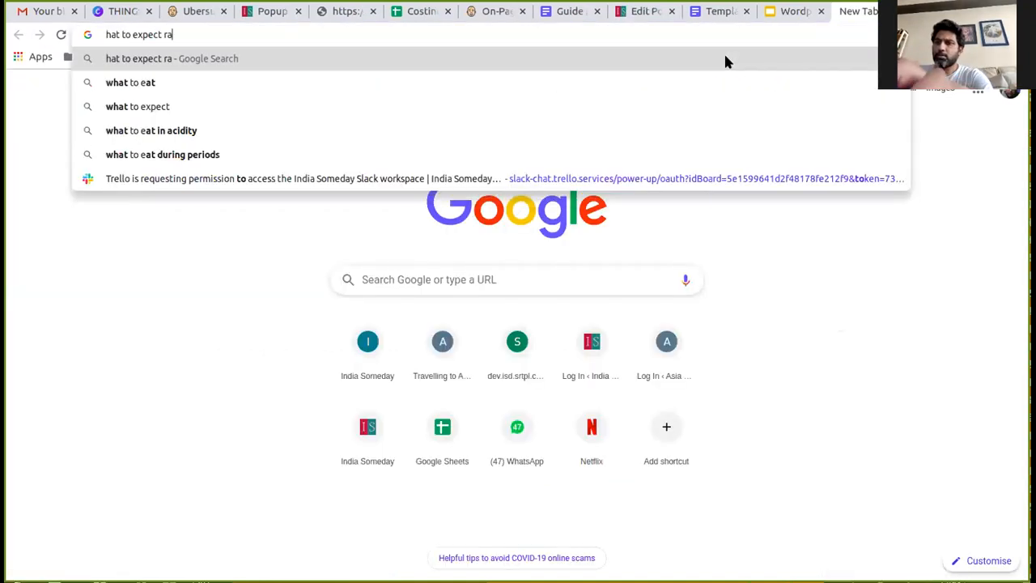
type("nthambore national")
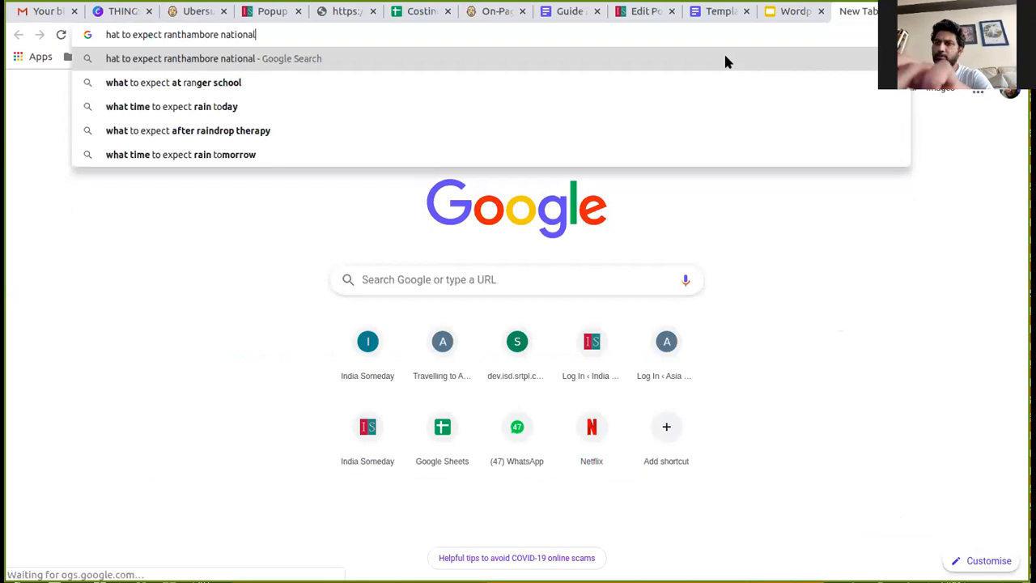
type(" park indiasomeday")
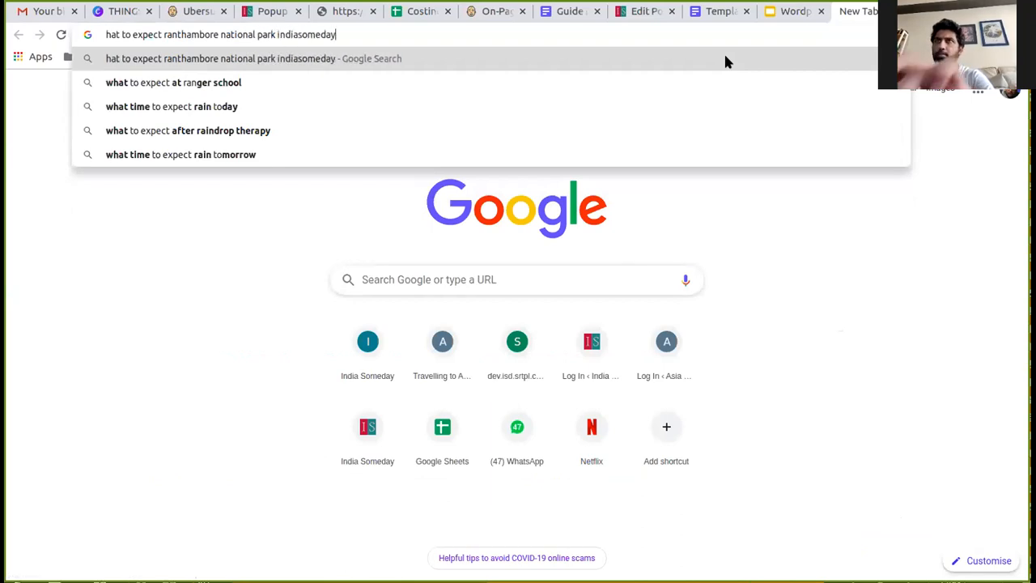
key("Return")
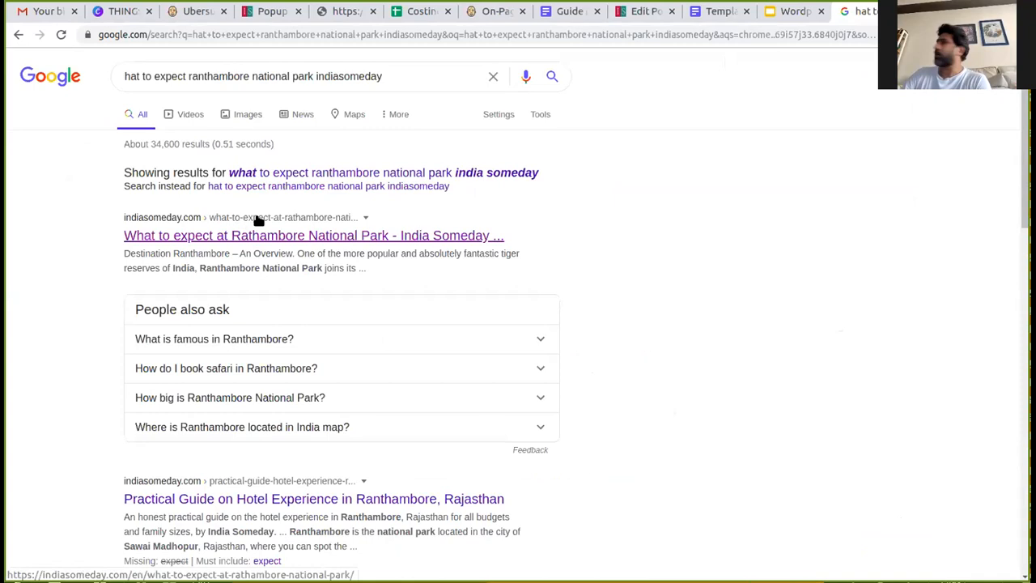
left_click(364, 220)
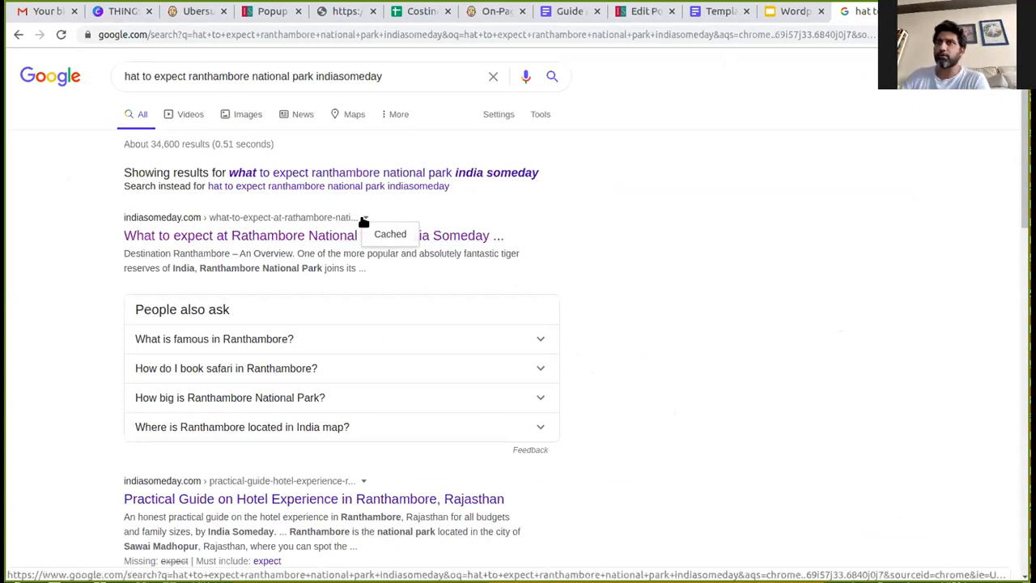
left_click(684, 298)
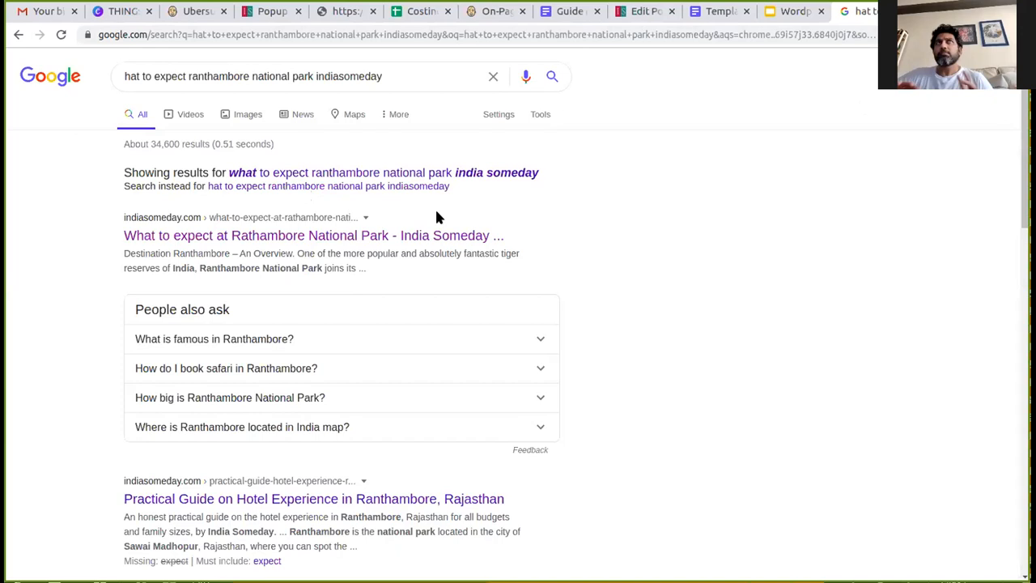
Back in the post editor, correct the spelling to "Ranthambore" in the title and to "what-to-expect-at-ranthambore-national-park" in the permalink
key("ctrl+shift+Tab")
key("ctrl+shift+Tab")
key("ctrl+shift+Tab")
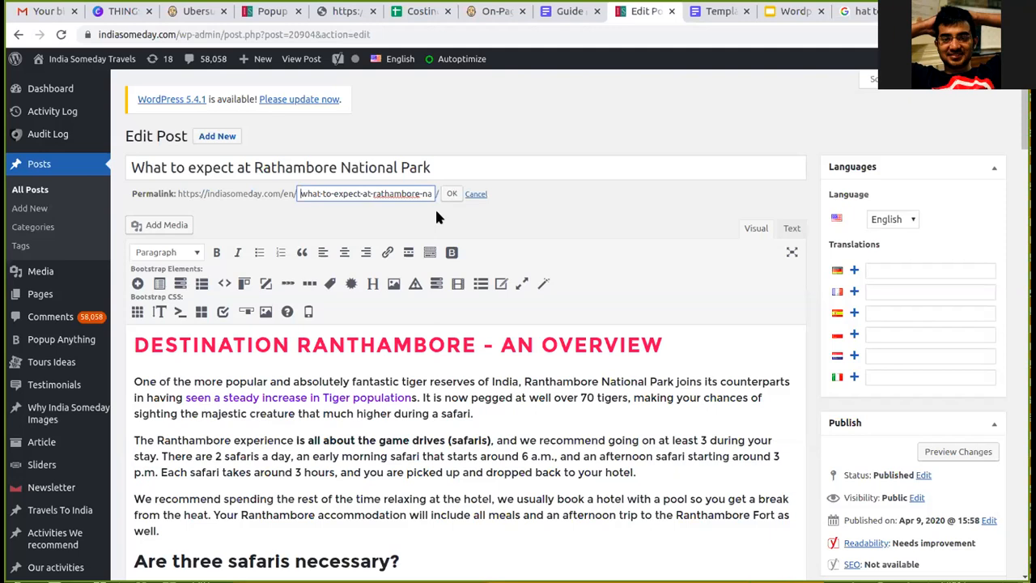
left_click(448, 95)
left_click(451, 193)
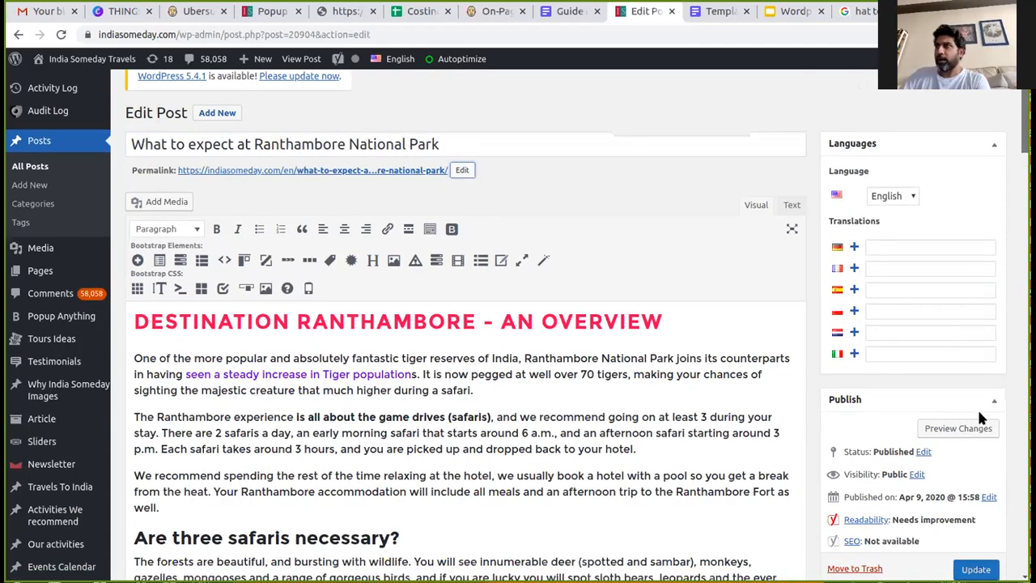
Update the post and accept the Yoast redirect from the old post URL to the new one
scroll(980, 441, "down", 2)
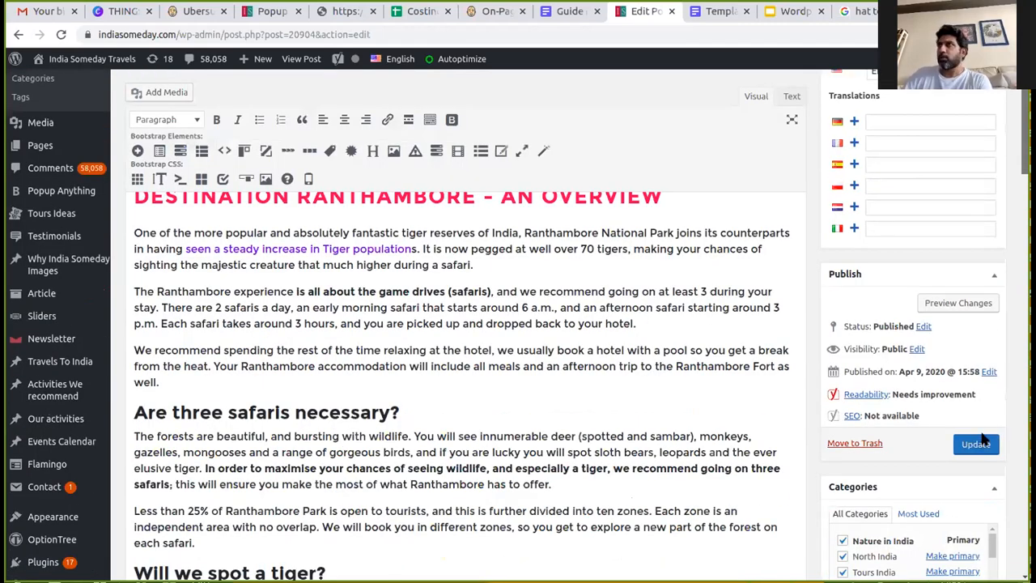
left_click(976, 443)
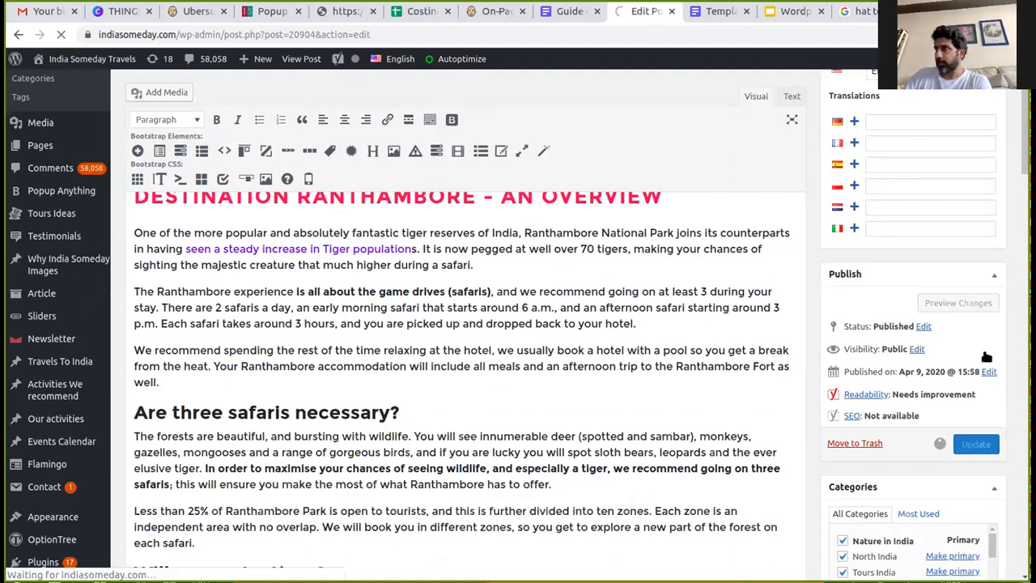
left_click_drag(1025, 143, 1025, 119)
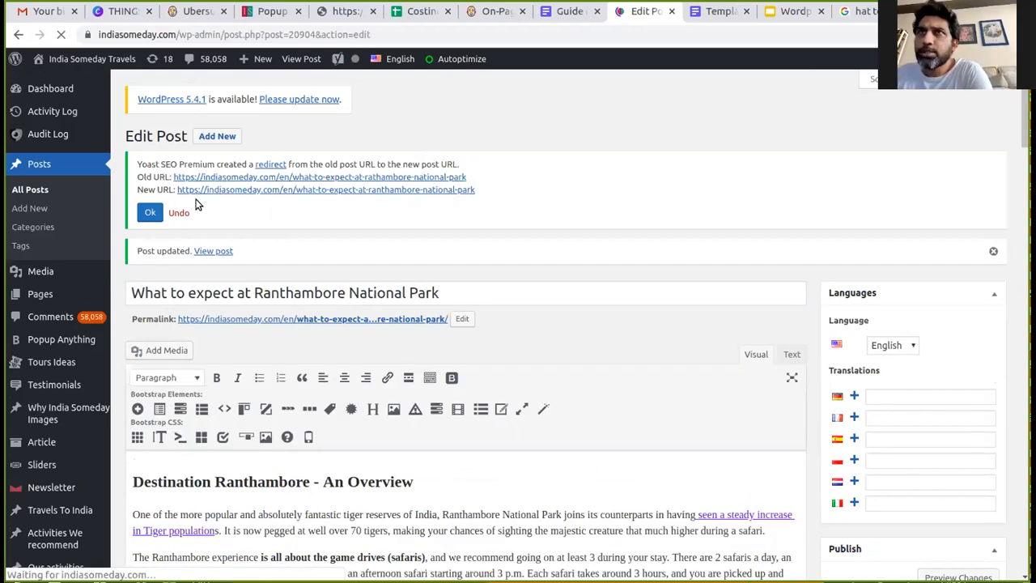
left_click(151, 211)
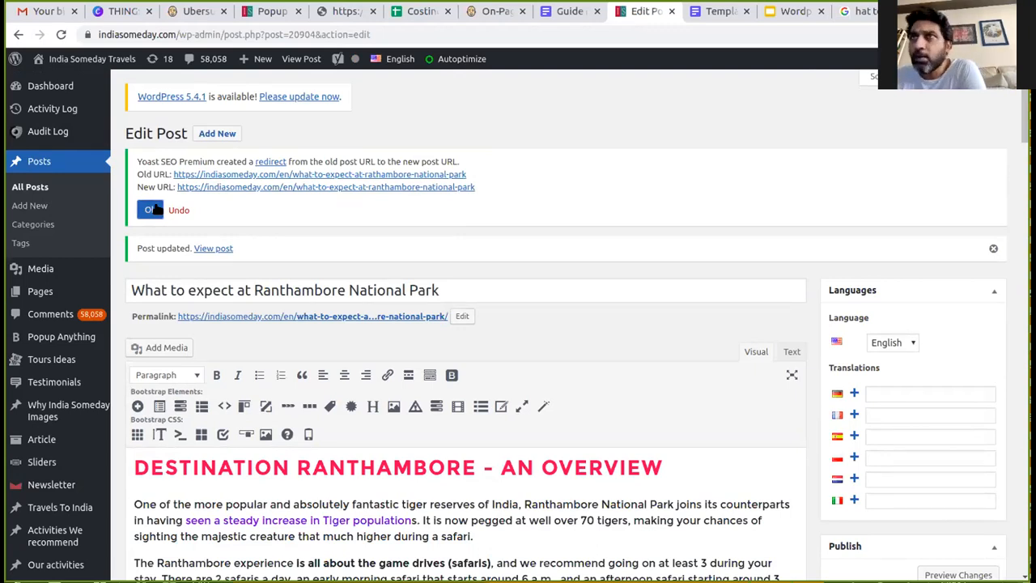
left_click(154, 209)
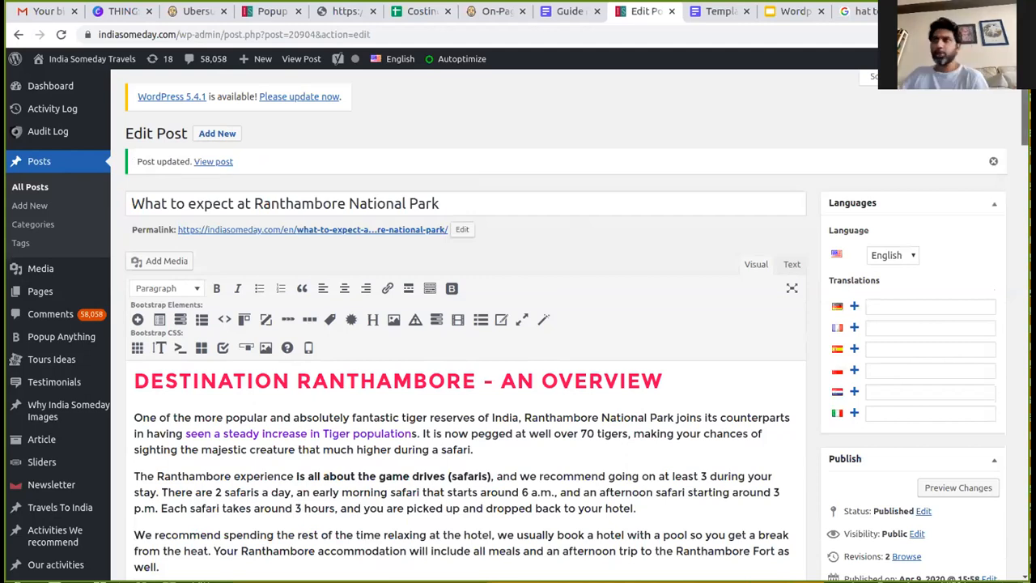
Review the start of the post body and select the "Destination Ranthambore - An Overview" heading to check its heading level
scroll(745, 166, "down", 1)
scroll(518, 323, "down", 1)
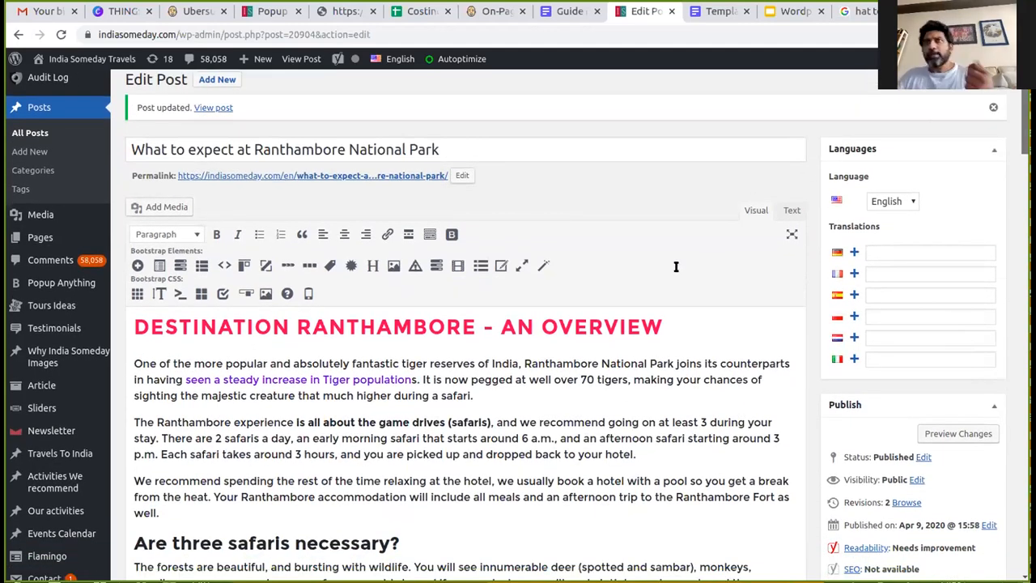
scroll(396, 251, "down", 3)
scroll(396, 251, "up", 2)
triple_click(396, 250)
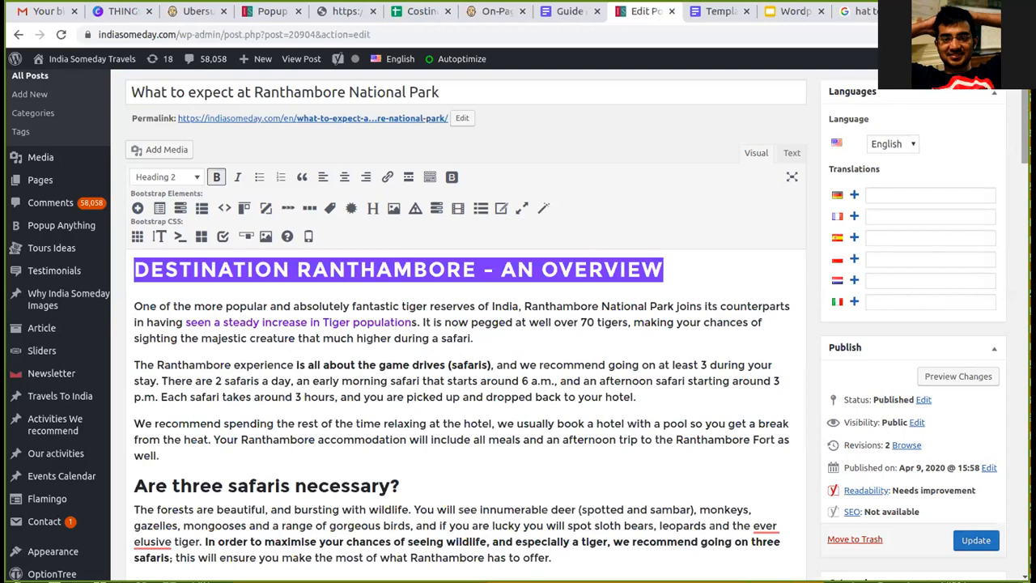
View the live post in a separate tab and examine its main title above the overview heading
middle_click(295, 65)
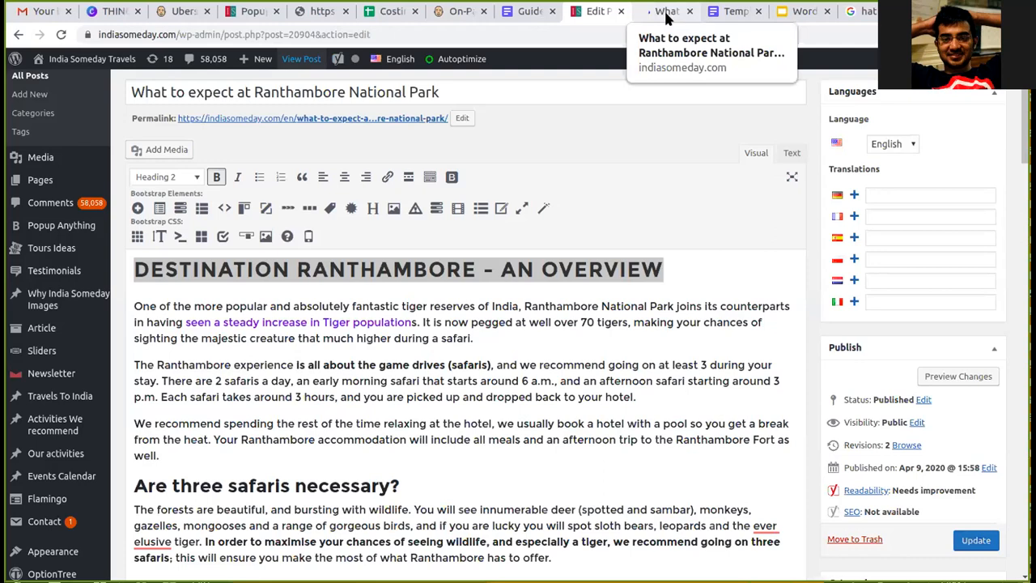
left_click(667, 18)
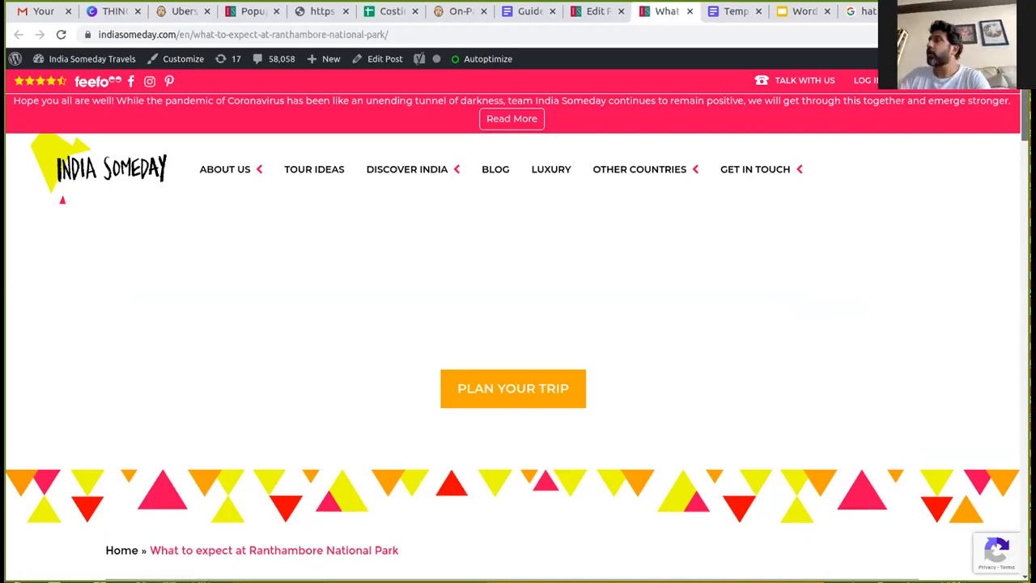
scroll(512, 358, "down", 1)
scroll(512, 358, "down", 1)
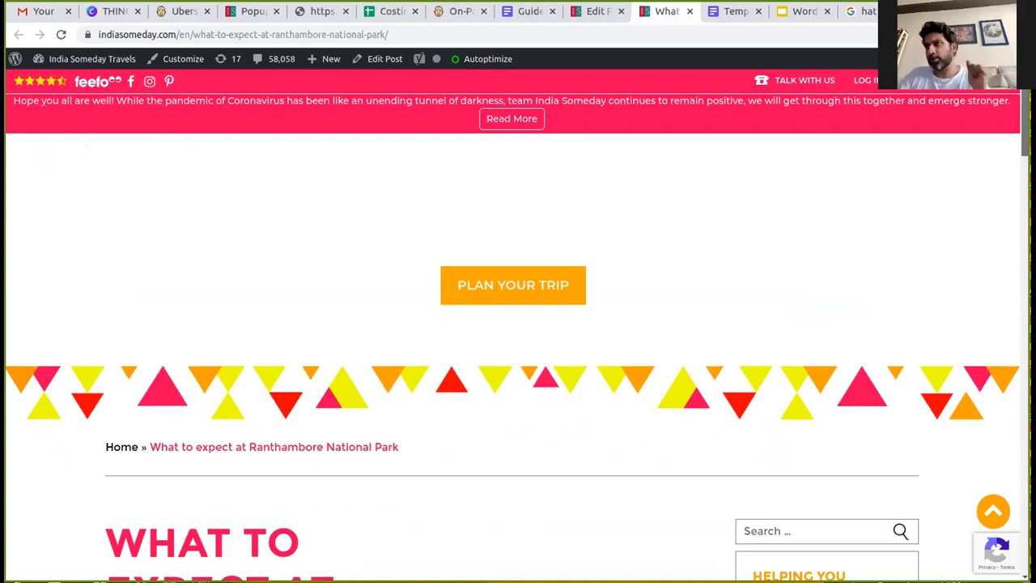
scroll(512, 419, "down", 1)
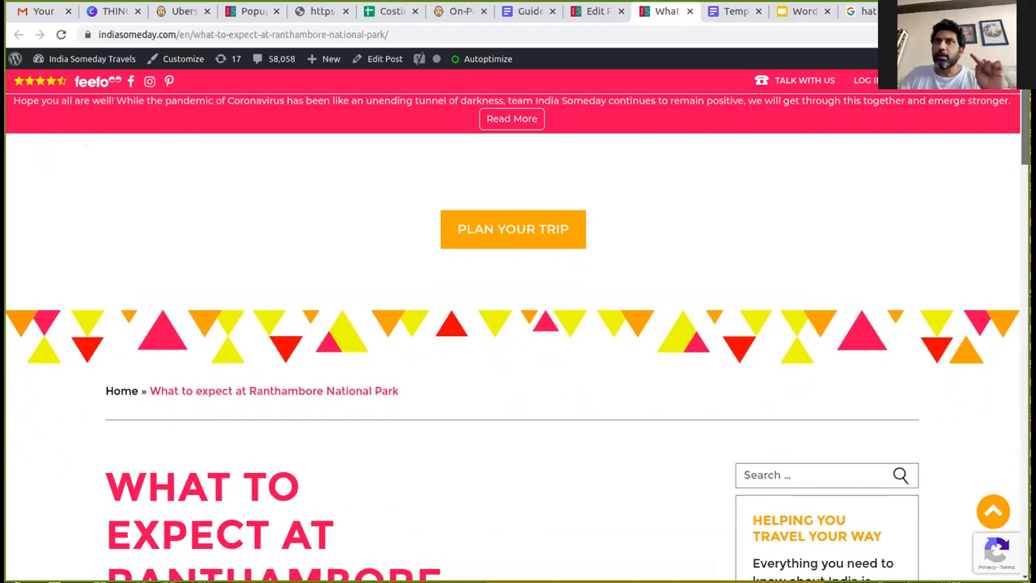
scroll(512, 364, "down", 2)
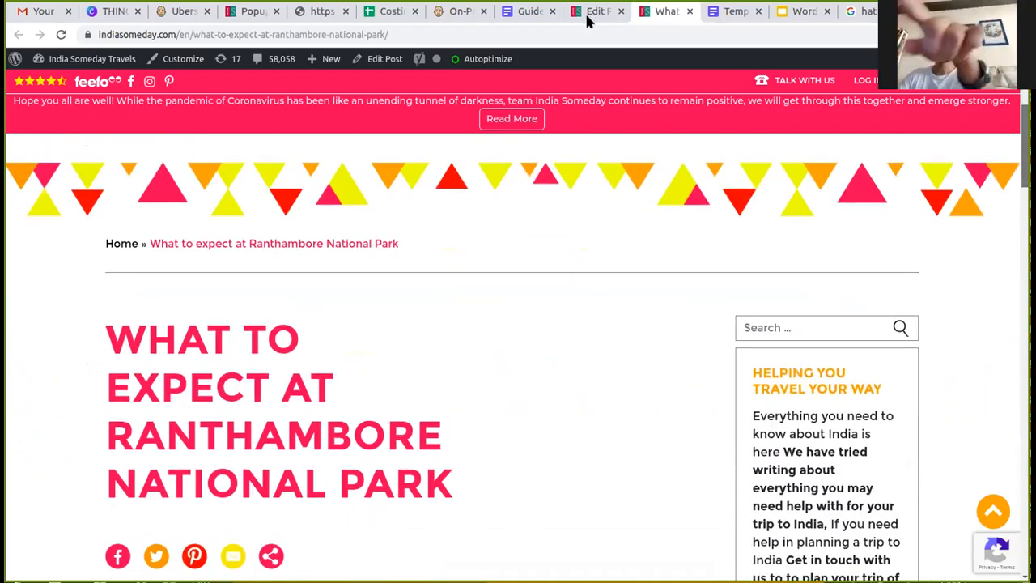
scroll(587, 13, "down", 2)
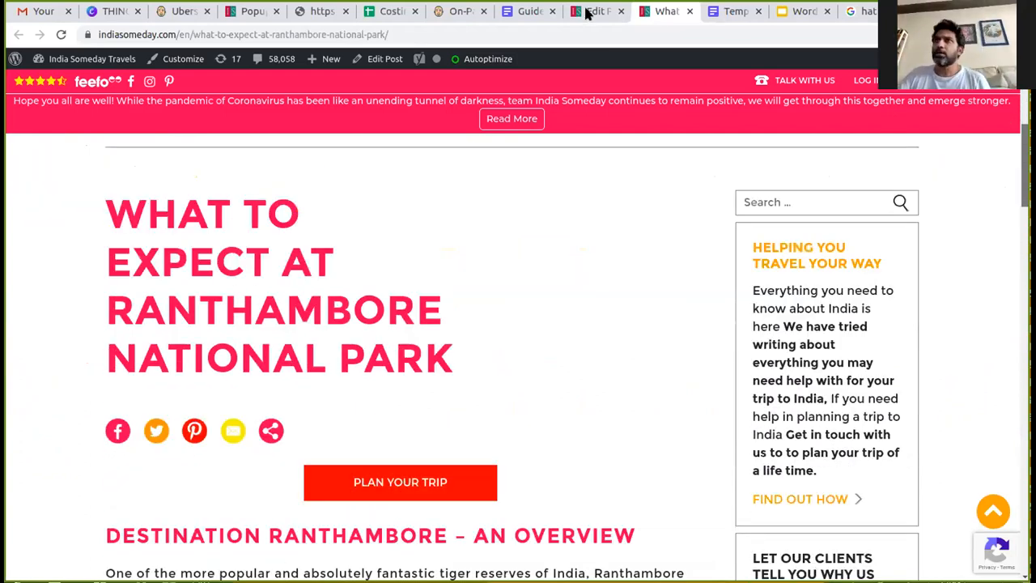
left_click_drag(451, 363, 101, 212)
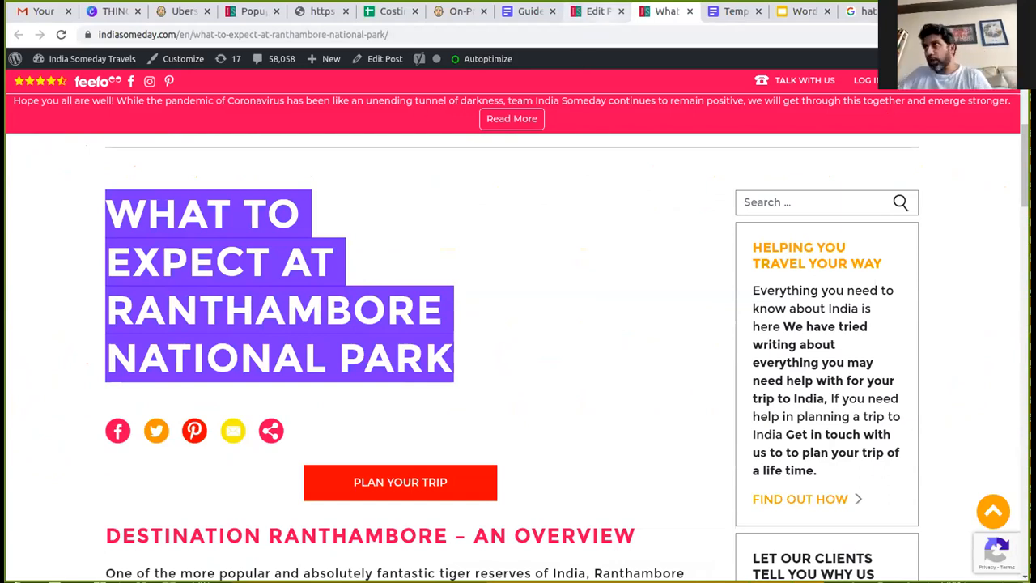
Highlight the post's "Destination Ranthambore - An Overview" heading in the editor and return to the Google results for comparison
left_click(597, 11)
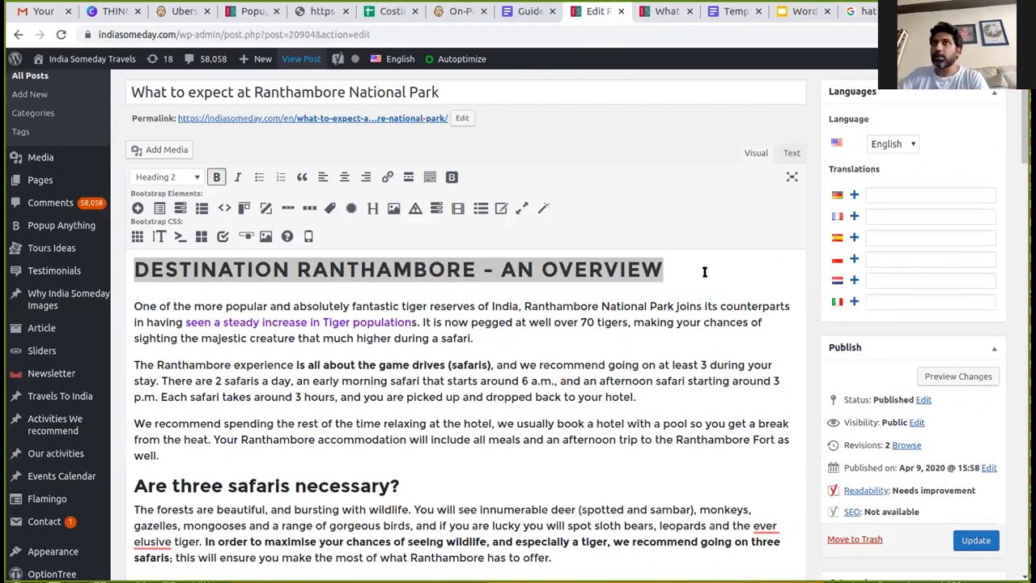
left_click_drag(672, 267, 133, 274)
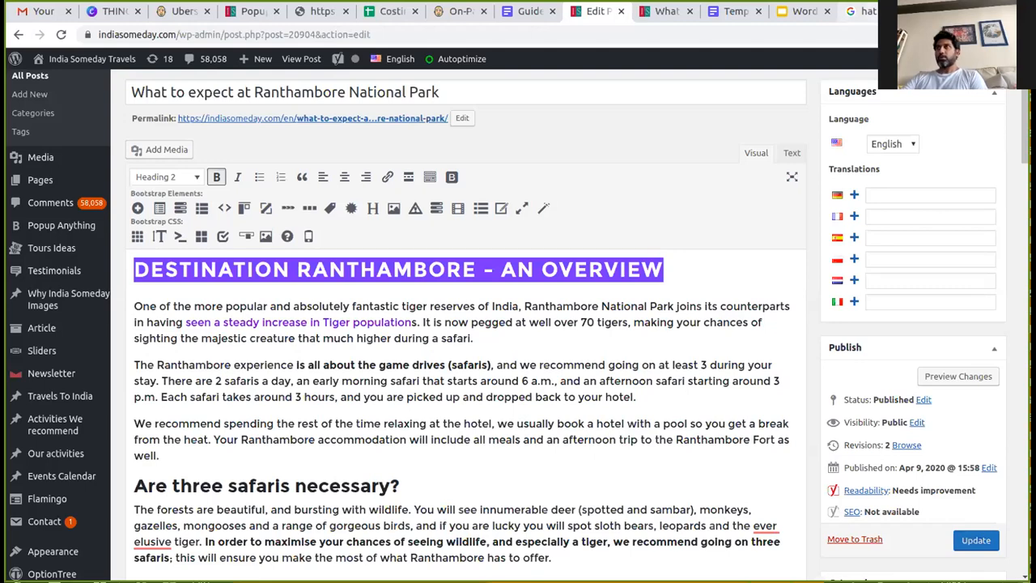
key("ctrl+9")
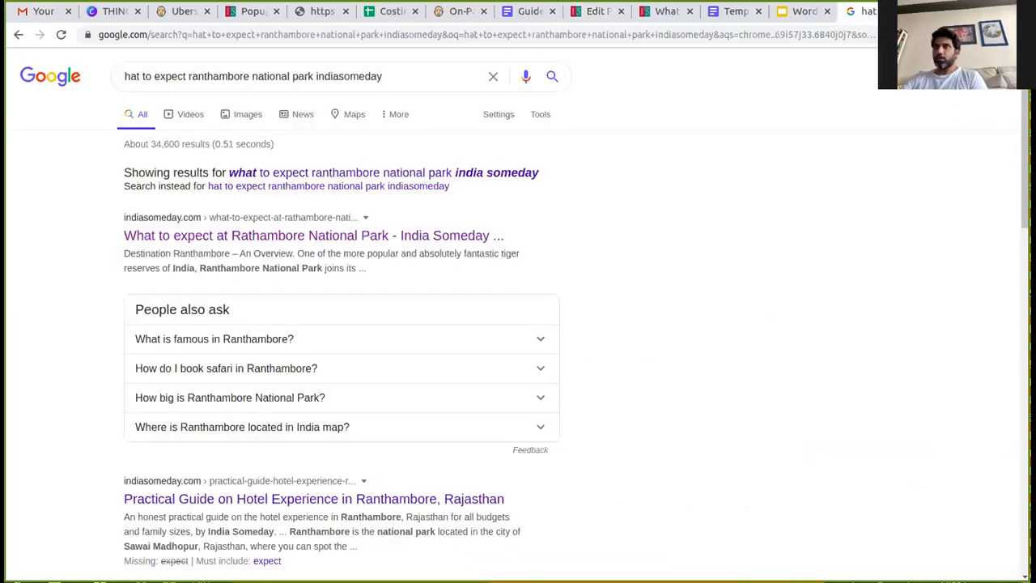
Close the Google results, return to the live post and highlight its "Destination Ranthambore – An Overview" heading
key("ctrl+w")
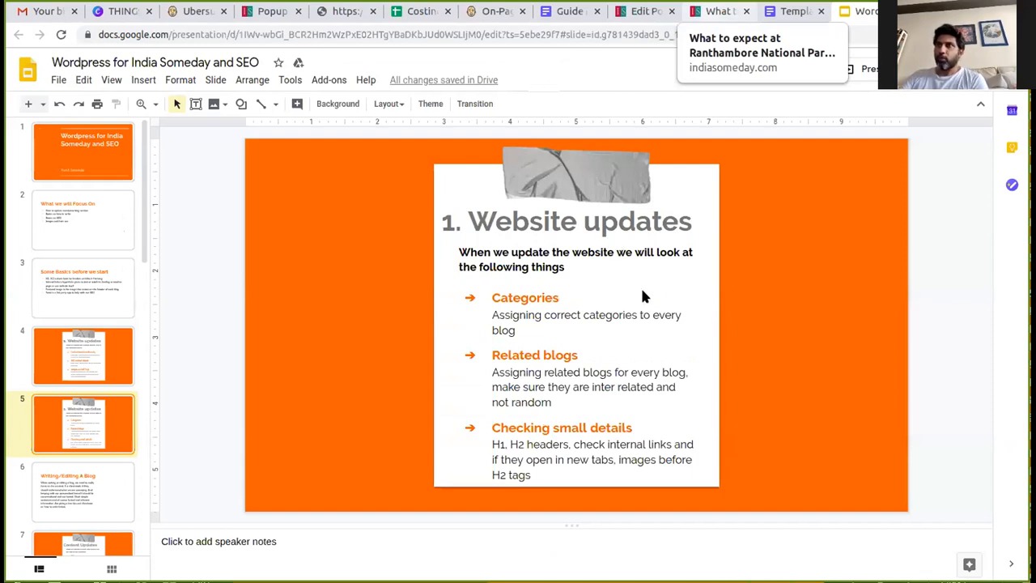
key("ctrl+shift+Tab")
key("ctrl+shift+Tab")
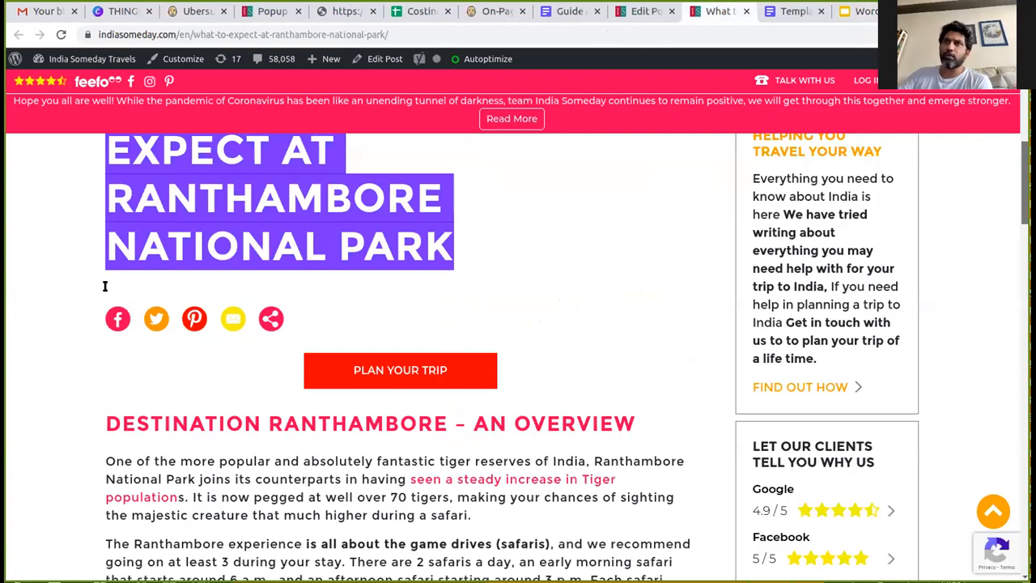
scroll(104, 285, "down", 3)
left_click_drag(104, 288, 635, 293)
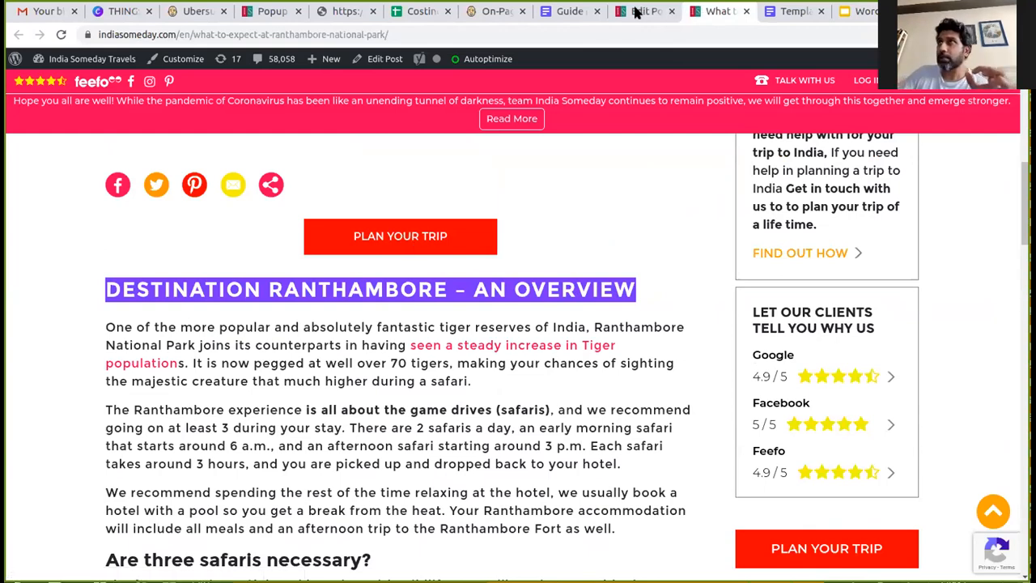
Remove the "Destination Ranthambore - An Overview" heading from the start of the post body in the WordPress editor
left_click(793, 13)
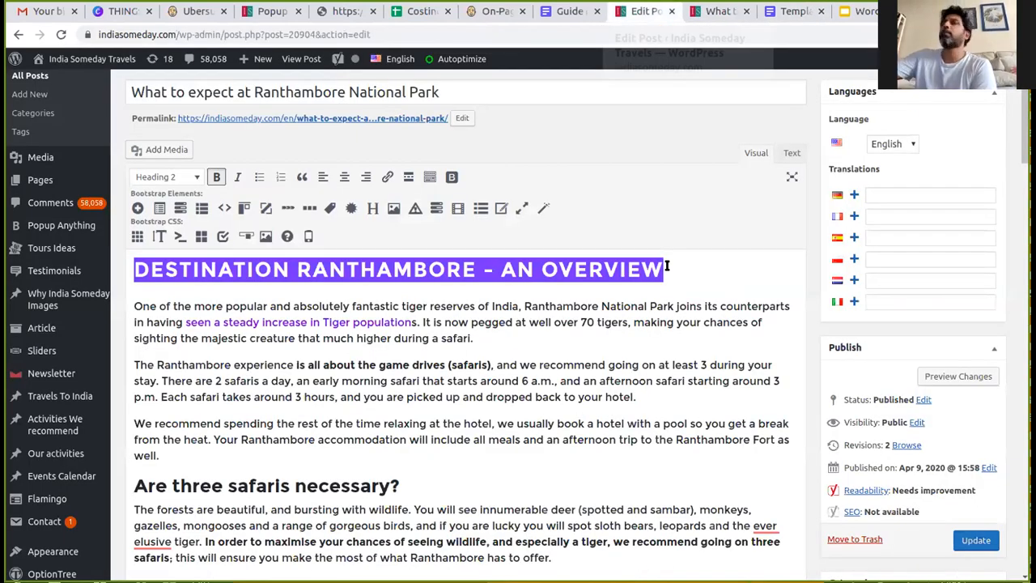
left_click_drag(662, 270, 138, 267)
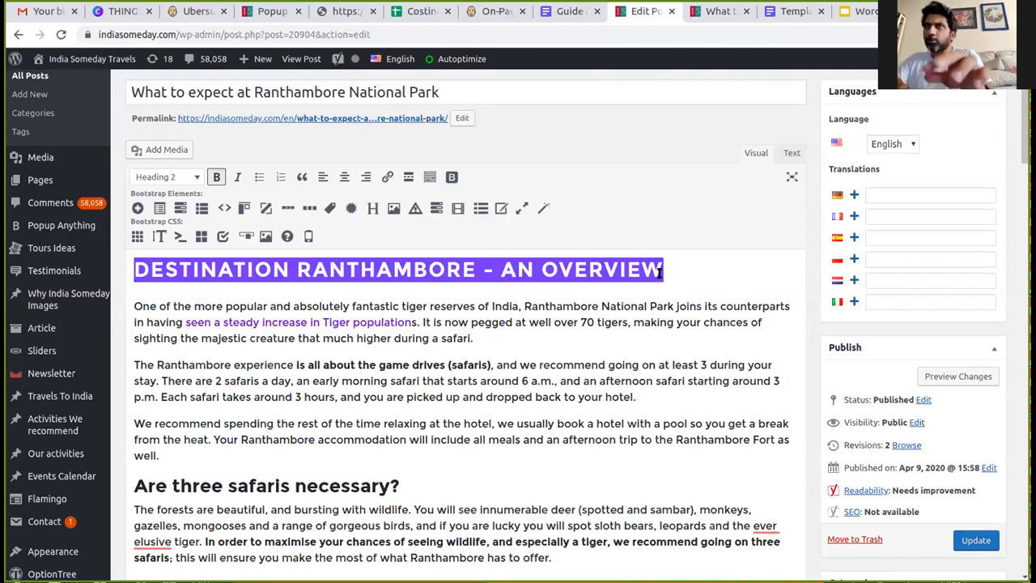
scroll(466, 364, "down", 1)
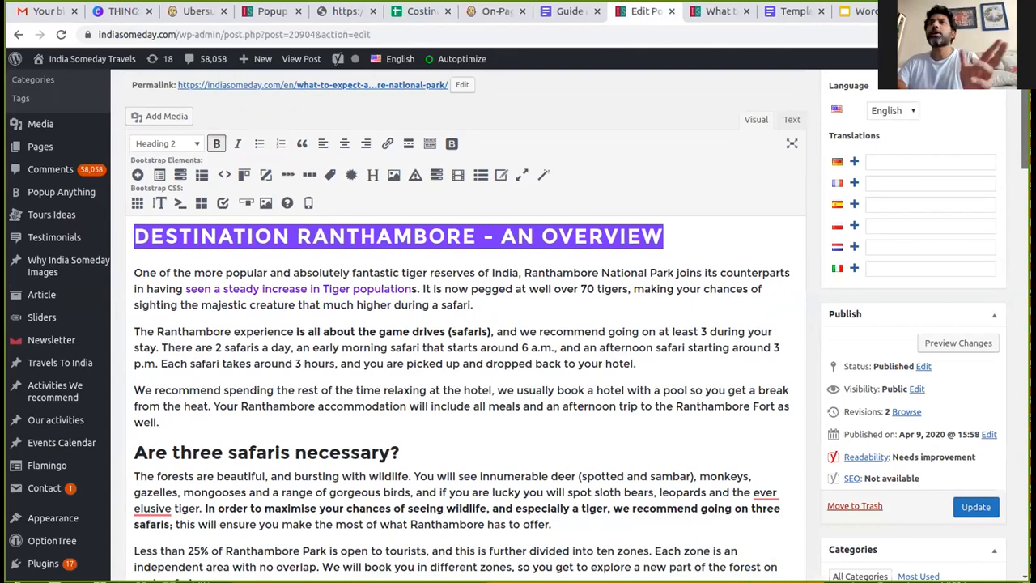
scroll(466, 364, "down", 4)
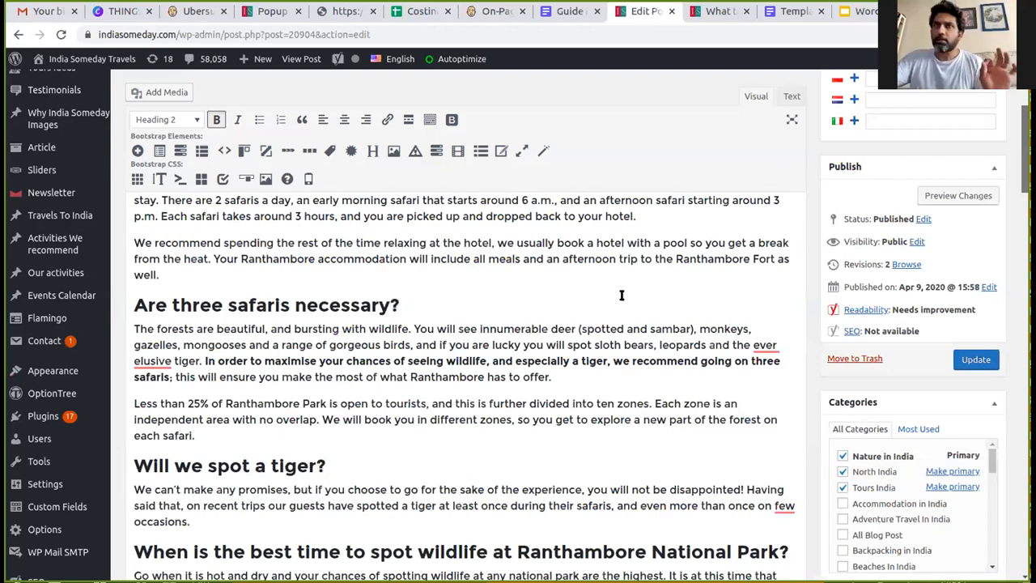
scroll(282, 386, "up", 3)
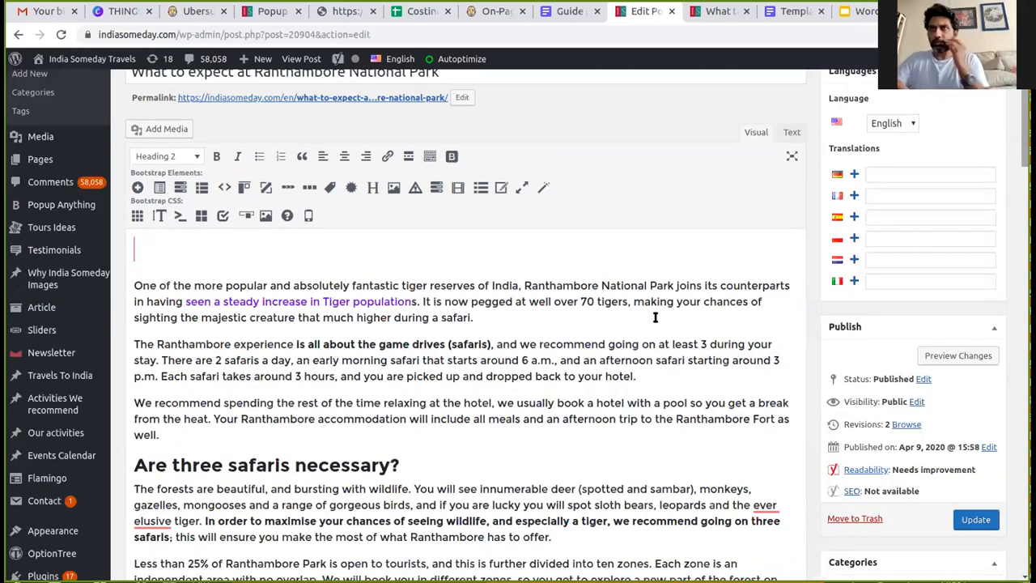
scroll(466, 323, "down", 1)
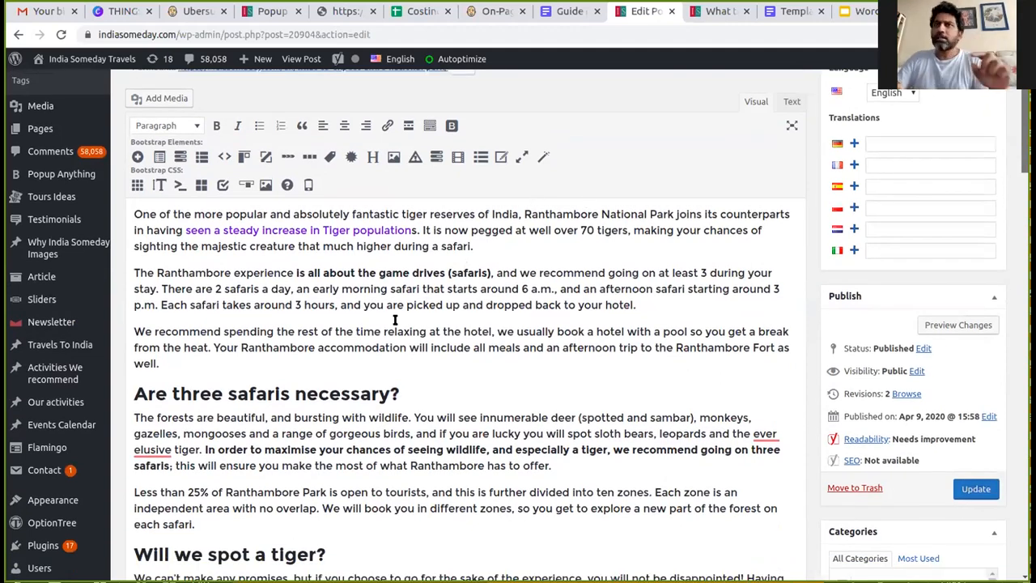
Select the "Are three safaris necessary?" heading in the editor to check its heading level and compare the headings below it
scroll(125, 308, "down", 2)
triple_click(123, 311)
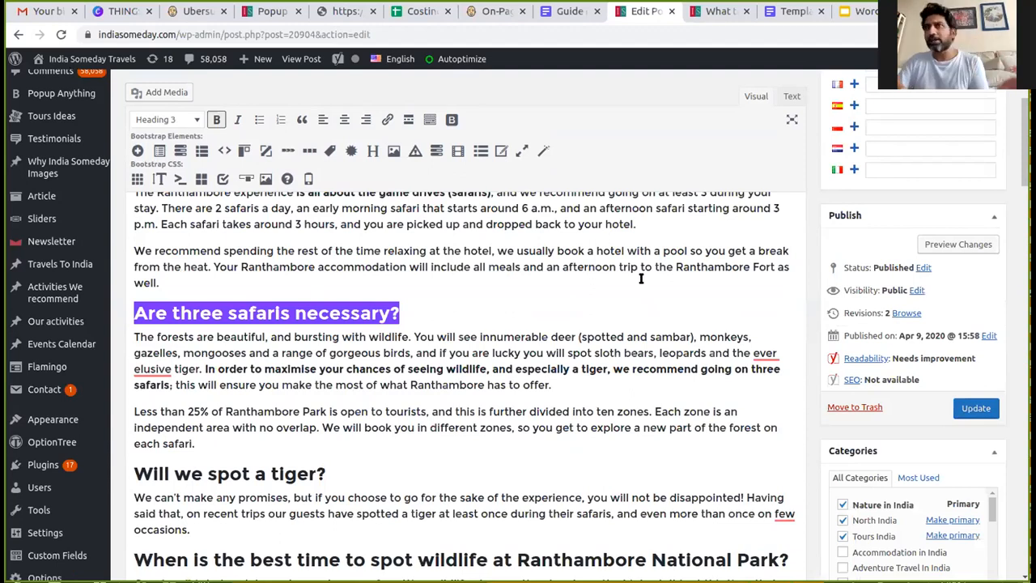
scroll(124, 310, "down", 1)
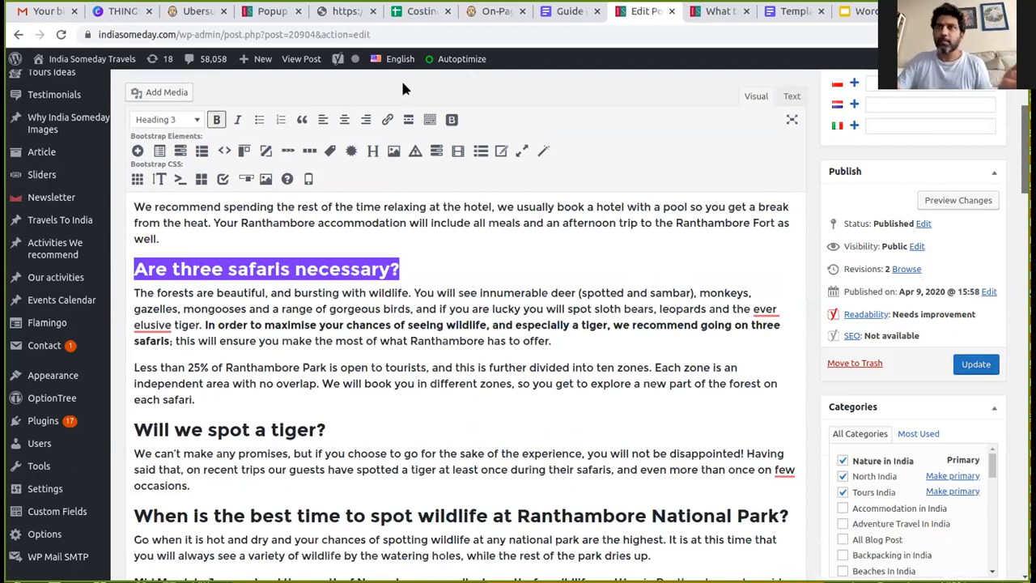
scroll(385, 219, "down", 1)
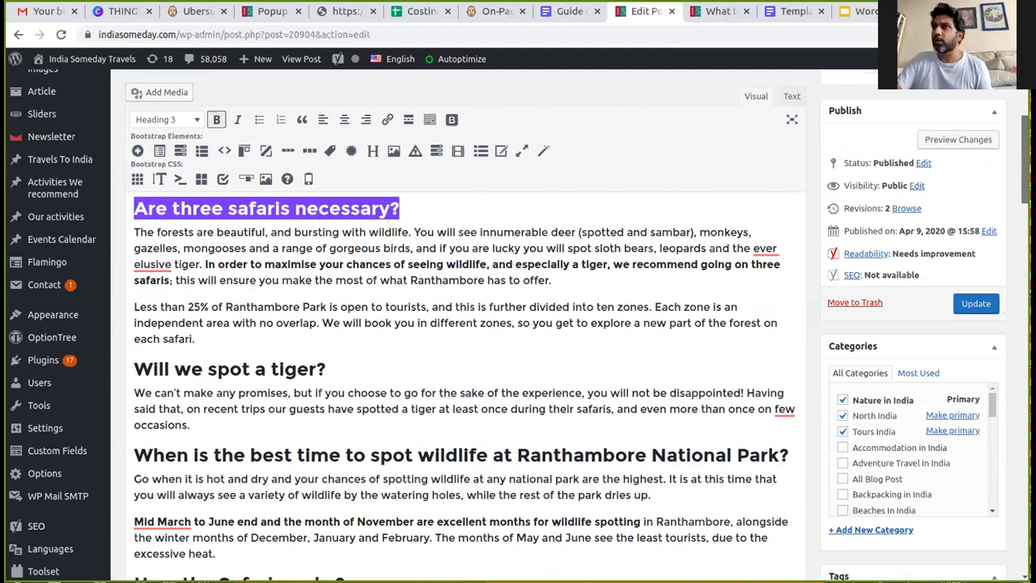
scroll(1017, 261, "down", 1)
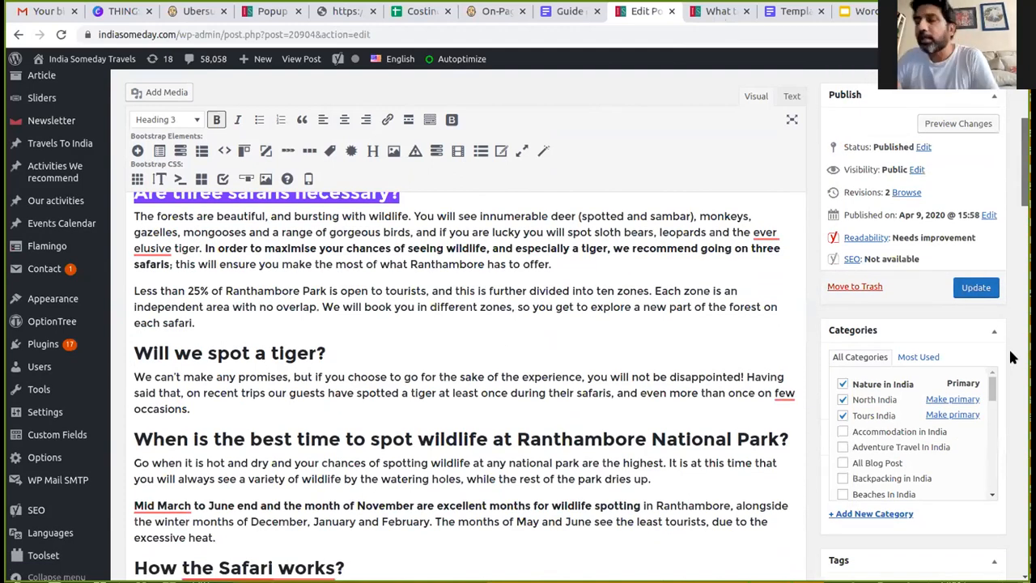
Examine the section headings on the live post, down to the related posts and back up to "Are three safaris necessary?"
key("ctrl+Tab")
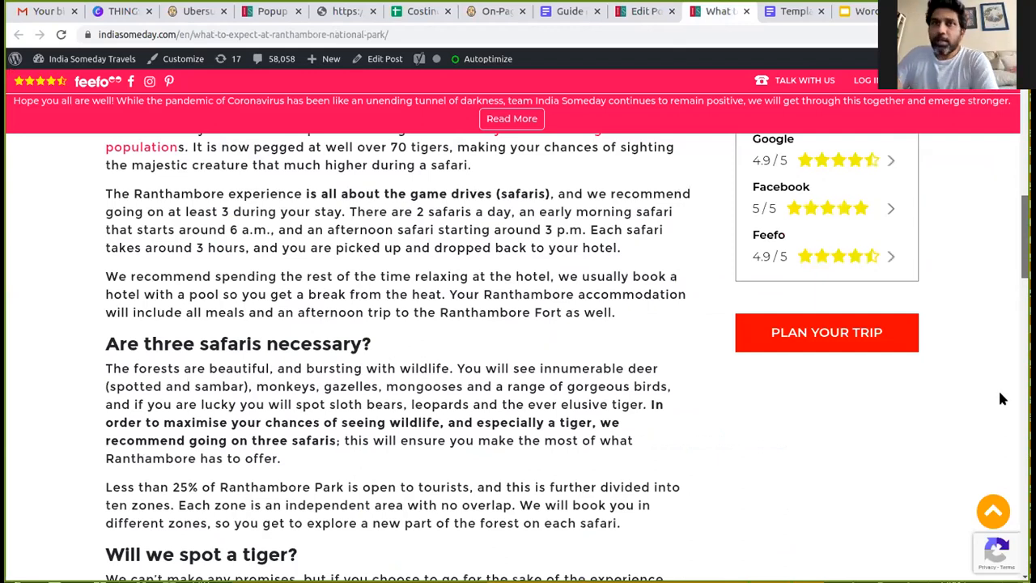
scroll(999, 405, "down", 8)
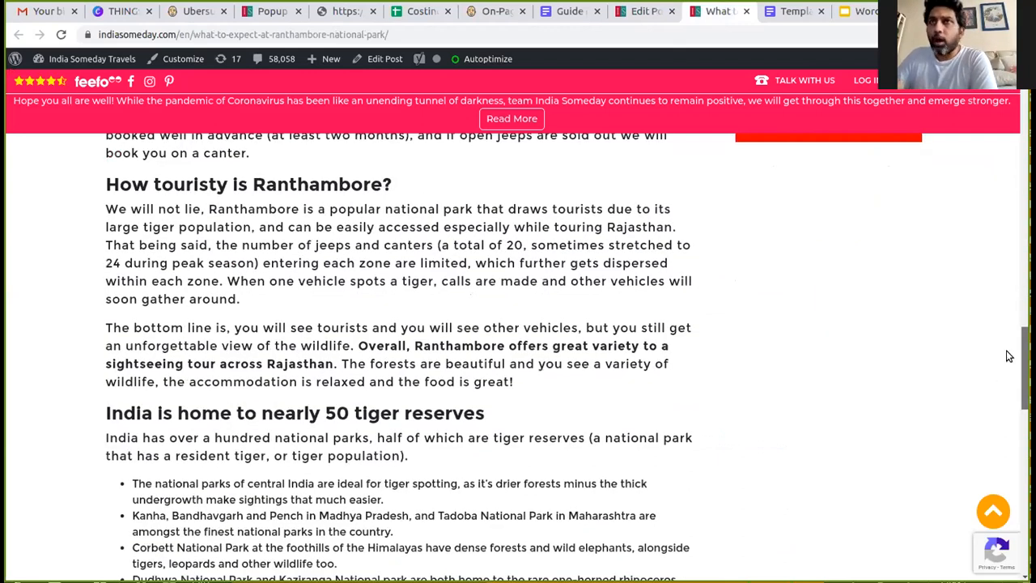
scroll(1009, 356, "down", 4)
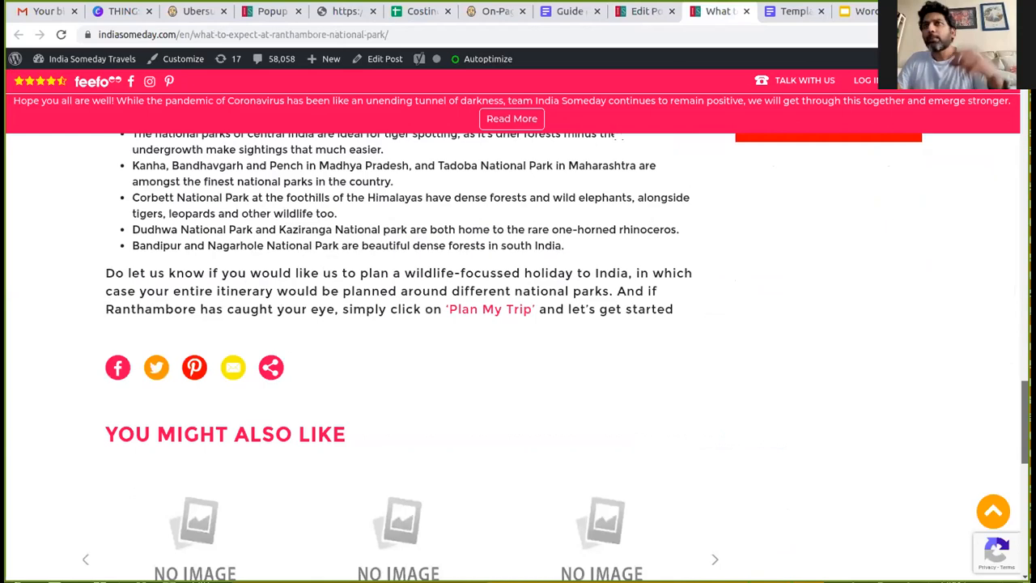
scroll(518, 356, "up", 4)
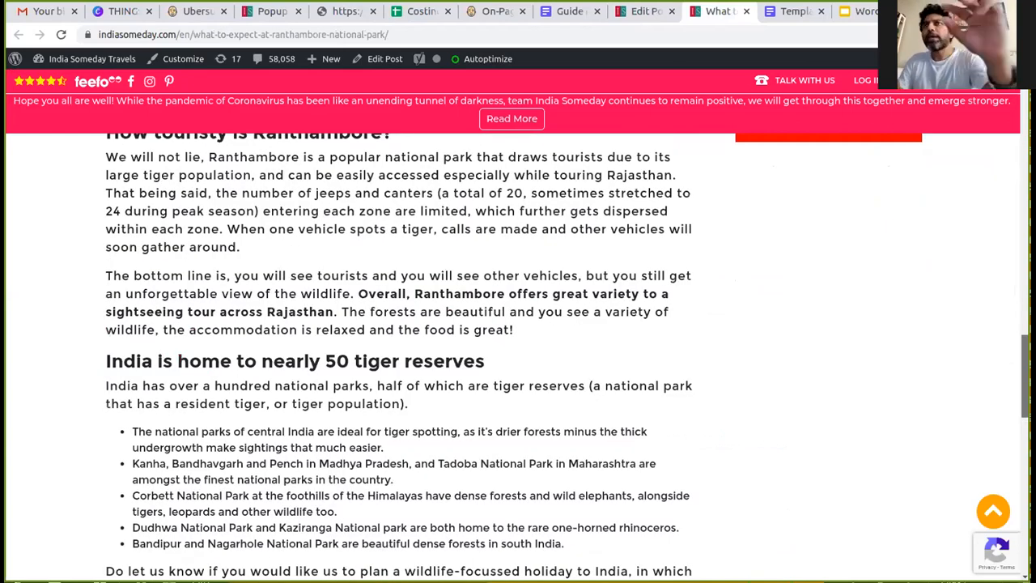
scroll(518, 356, "up", 8)
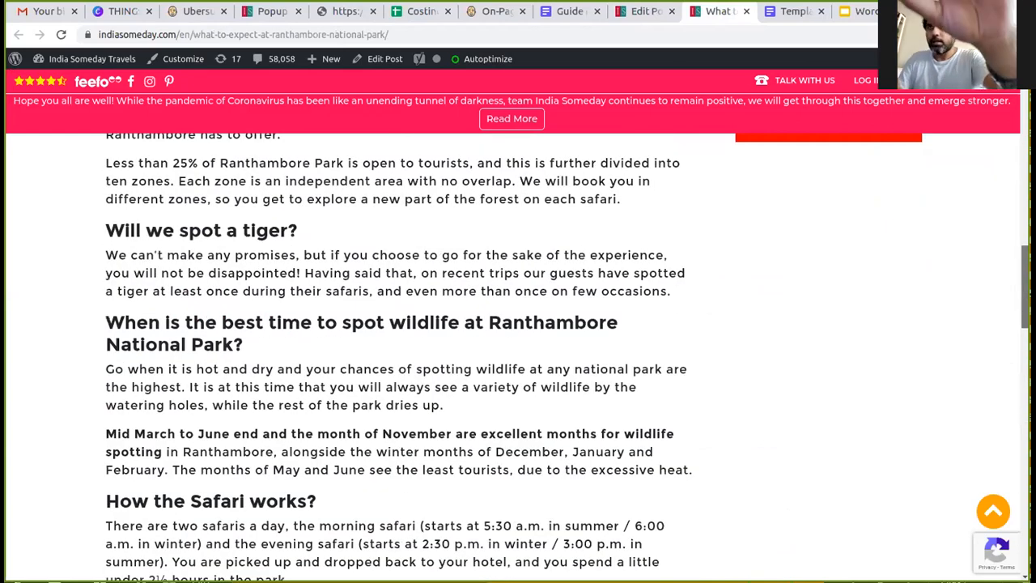
scroll(518, 356, "up", 2)
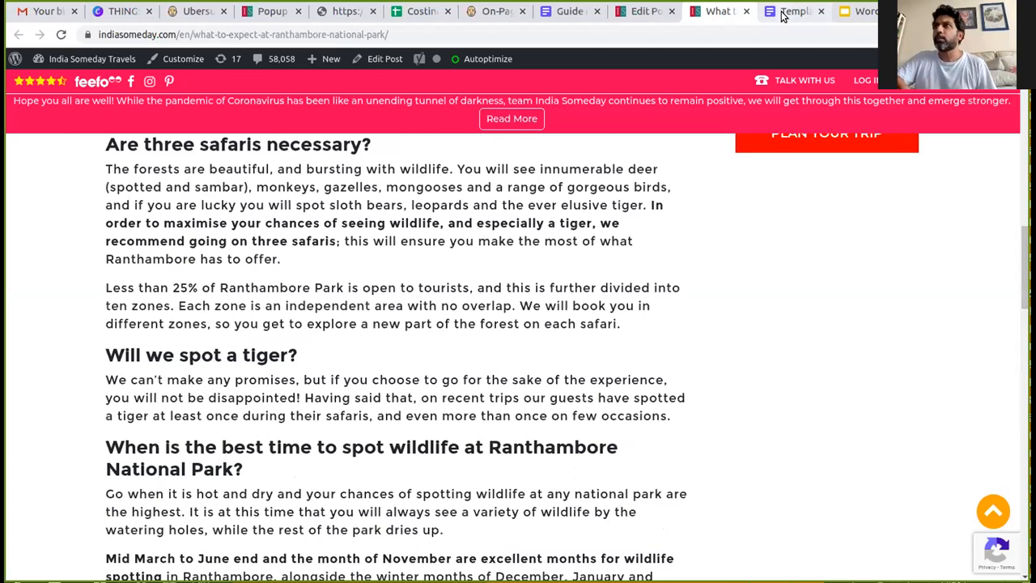
key("ctrl+Tab")
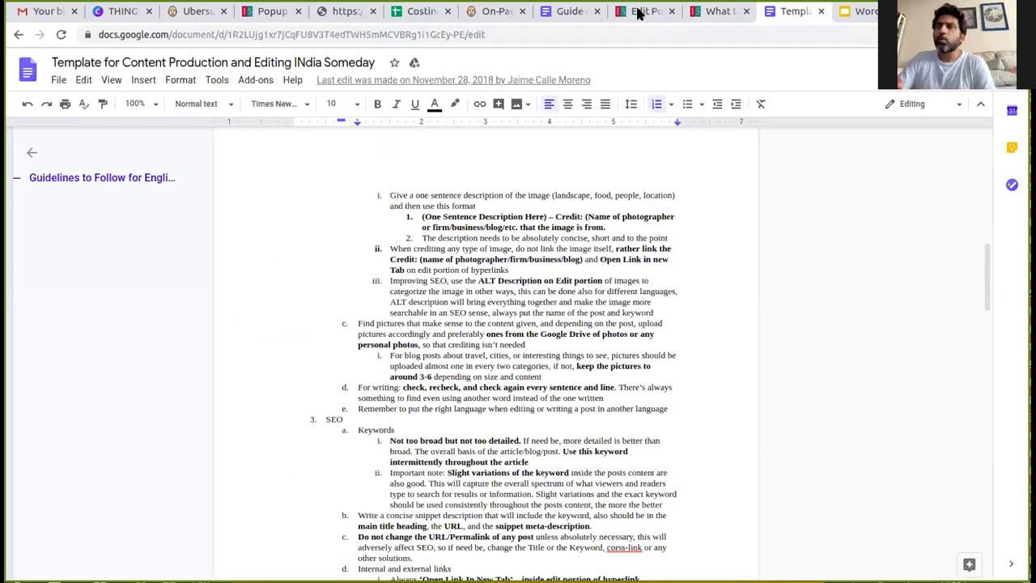
left_click(720, 13)
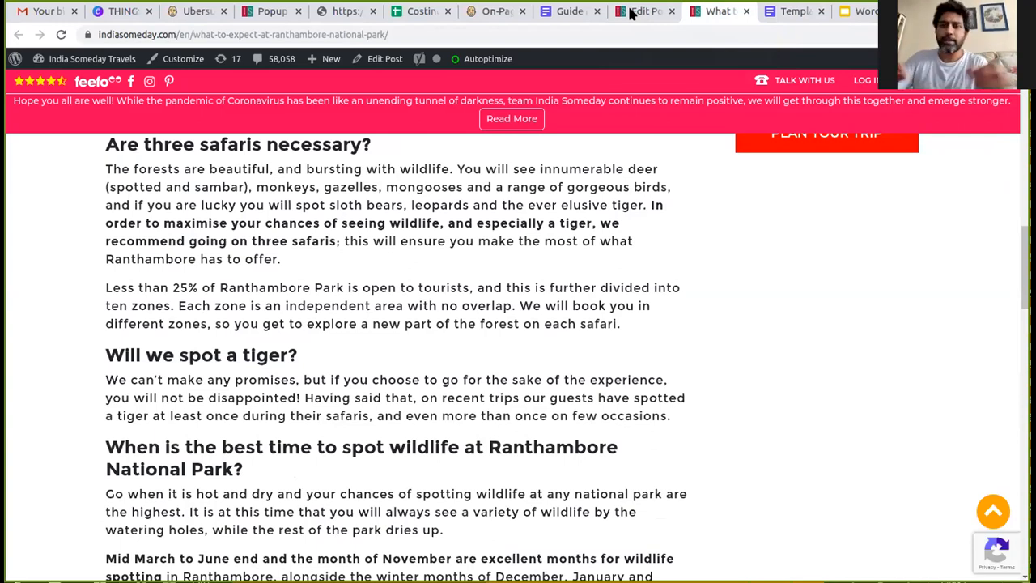
key("ctrl+Tab")
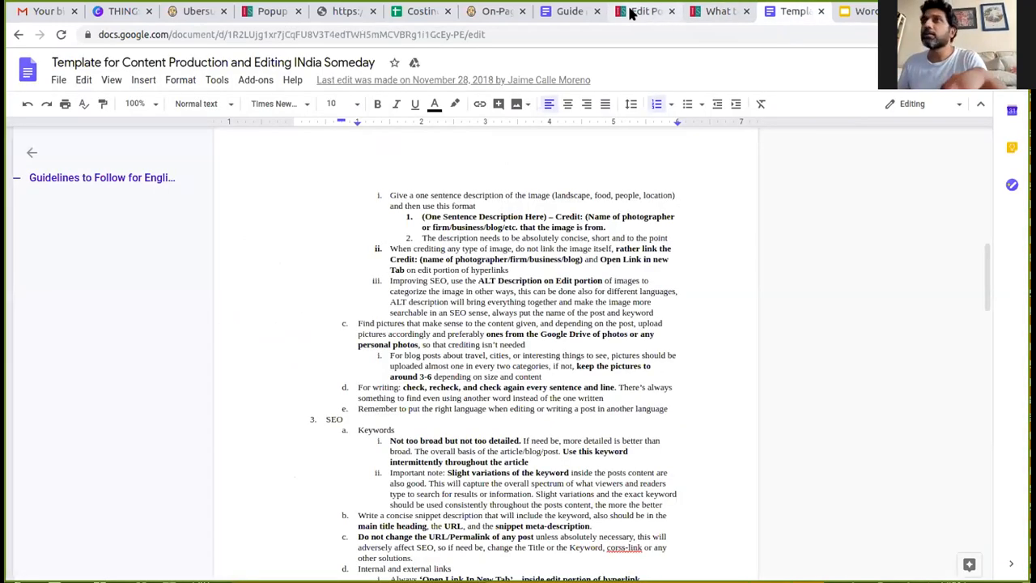
key("ctrl+Tab")
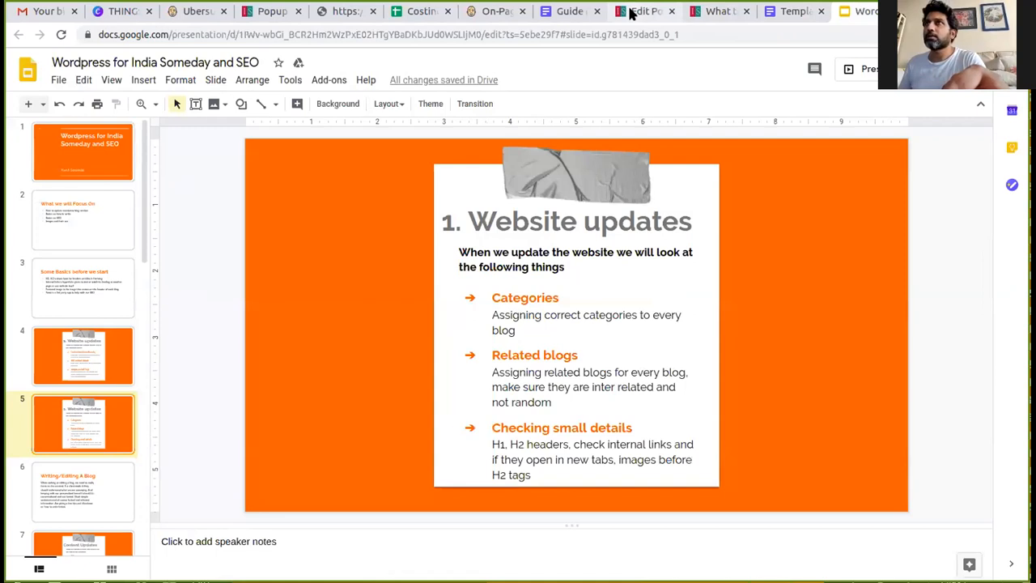
key("ctrl+Tab")
key("ctrl+Tab")
key("ctrl+Tab")
key("ctrl+Tab")
key("ctrl+Tab")
key("ctrl+Tab")
key("ctrl+Tab")
key("ctrl+Tab")
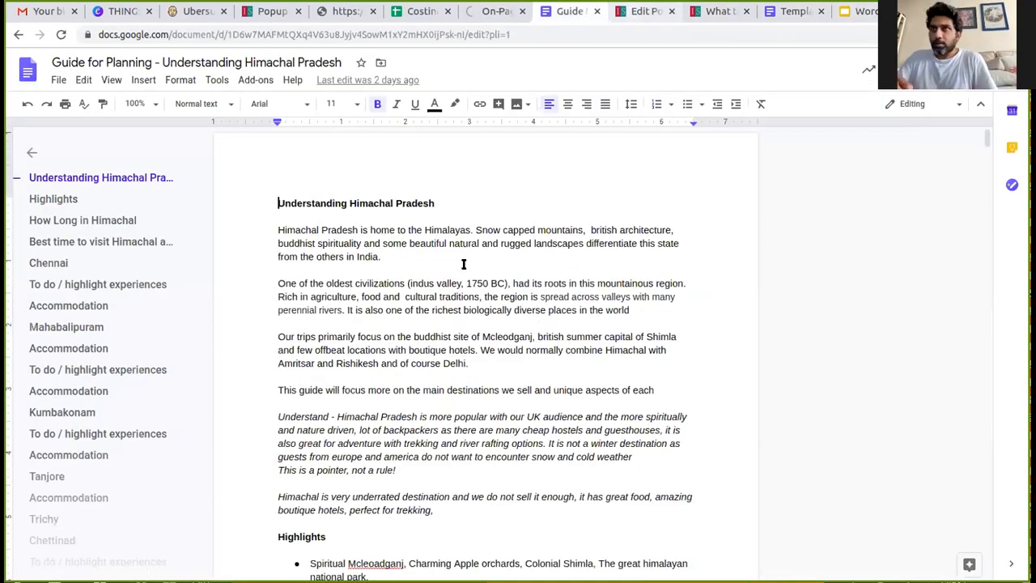
Change the "Are three safaris necessary?" heading to Heading 2 in the post editor
key("ctrl+Tab")
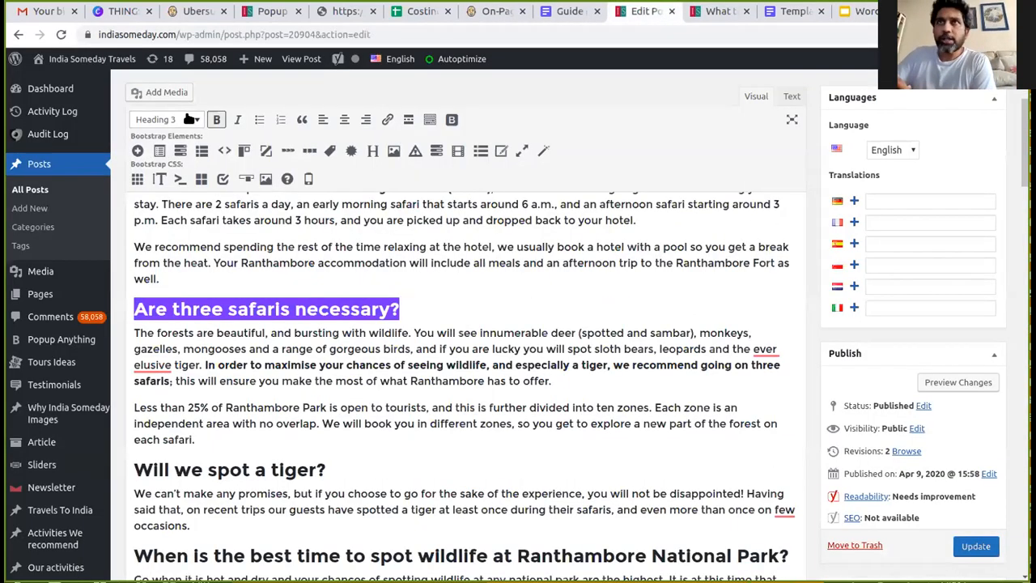
left_click(188, 119)
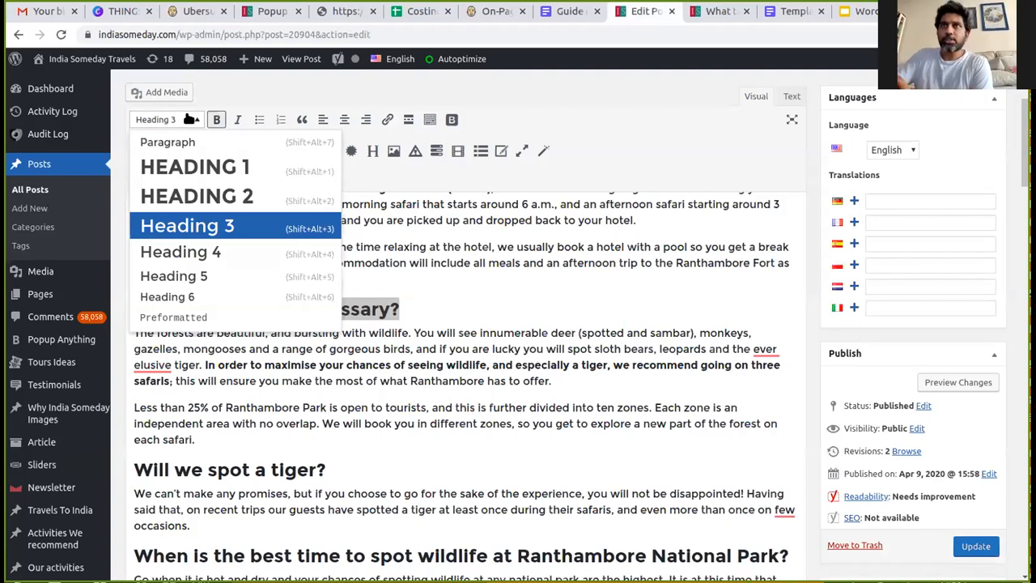
left_click(205, 200)
left_click(522, 289)
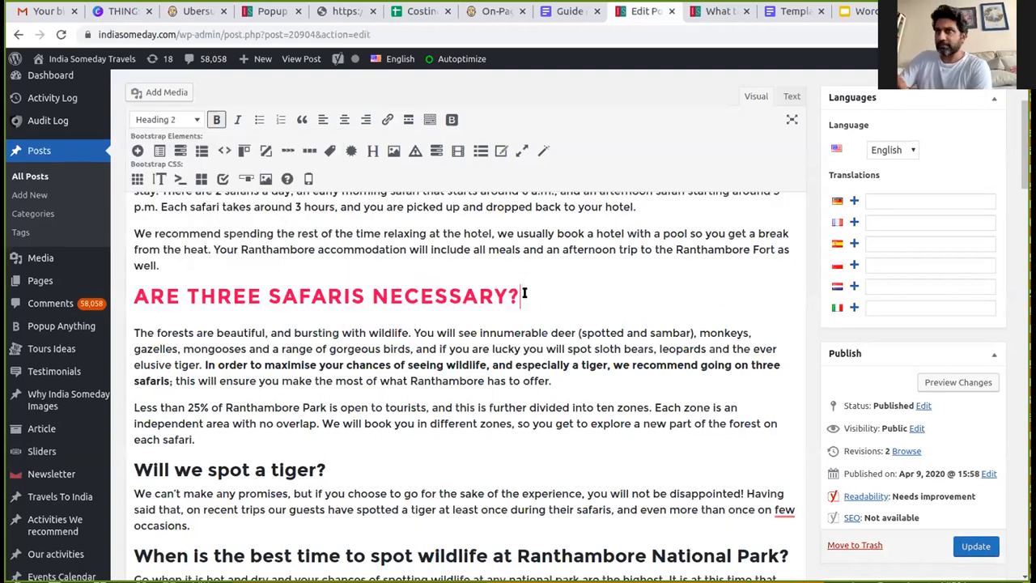
Look over the sections following "Are three safaris necessary?", down to the paragraph on the best months for wildlife spotting
key("Down")
key("Down")
key("Down")
key("Down")
key("Down")
key("Down")
key("Down")
key("Down")
key("Down")
key("Down")
key("Down")
key("Down")
key("Down")
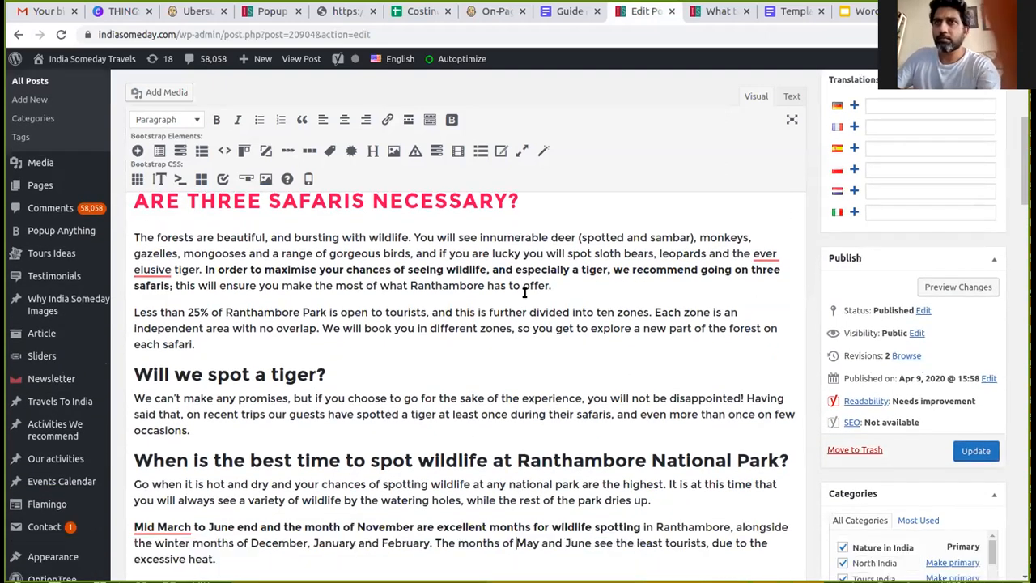
key("Up")
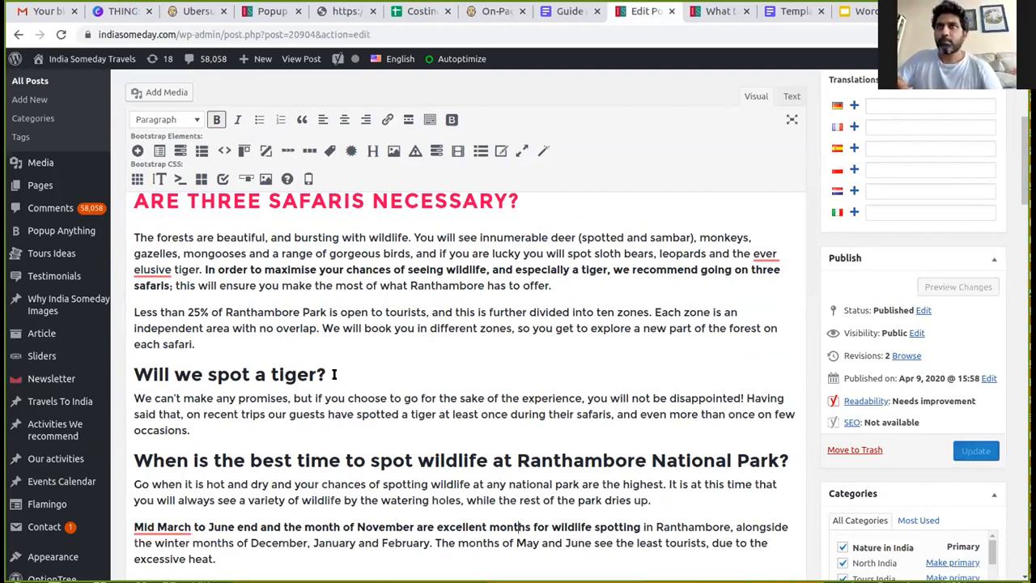
Insert an empty paragraph between the hotel recommendation paragraph and the "Are three safaris necessary?" heading
left_click(132, 201)
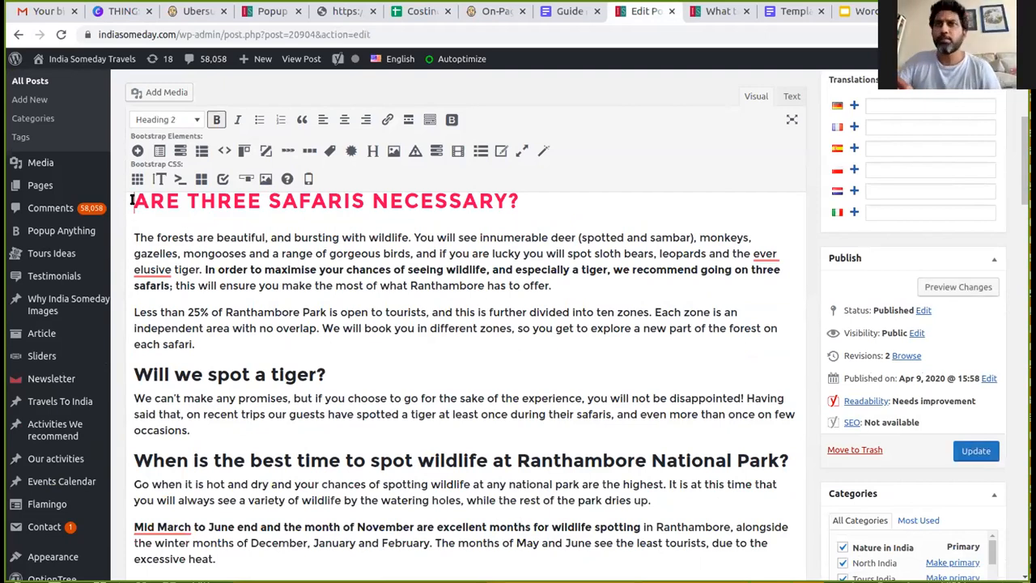
key("Up")
key("Down")
key("Up")
key("Right")
key("Right")
key("Right")
key("Right")
key("Right")
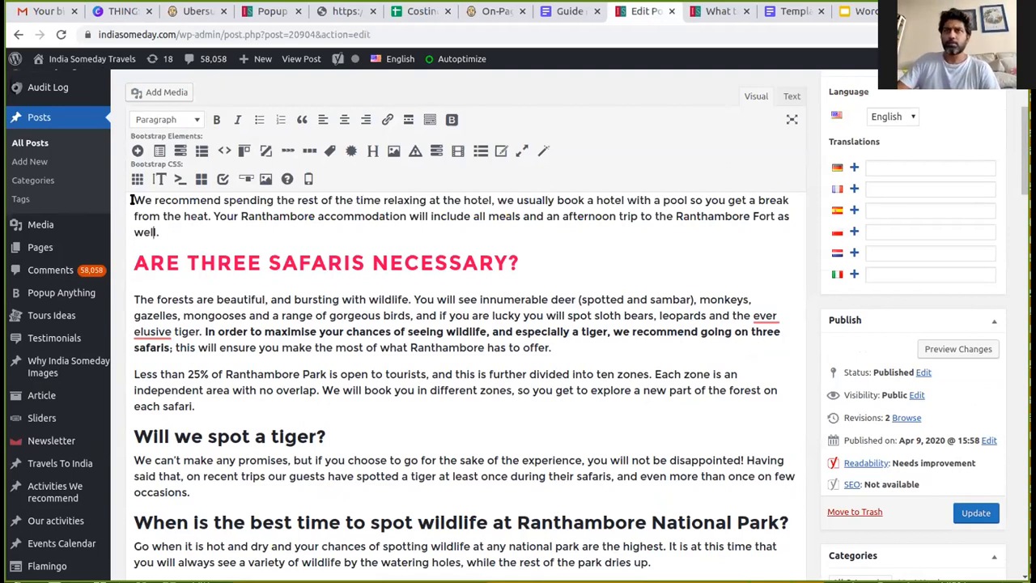
key("Return")
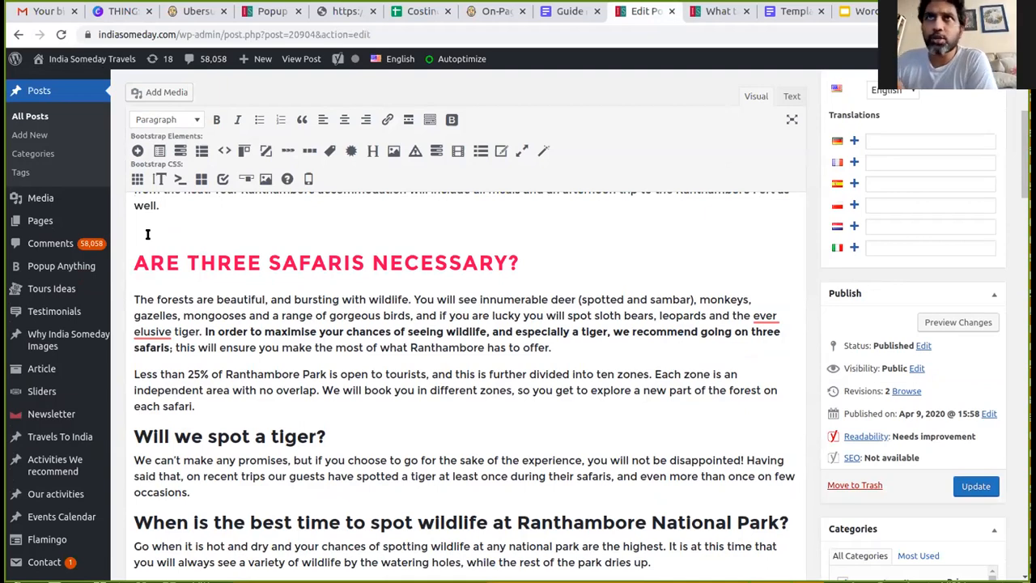
Search the media library for "ran" and insert the tiger image ranthambore.jpg above the "Are three safaris necessary?" heading
left_click(162, 92)
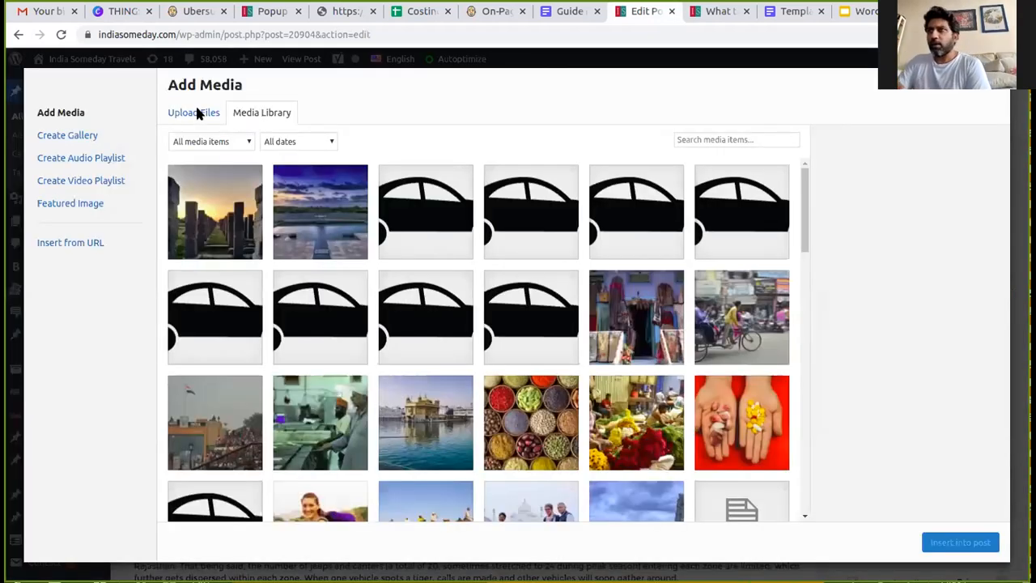
left_click(766, 142)
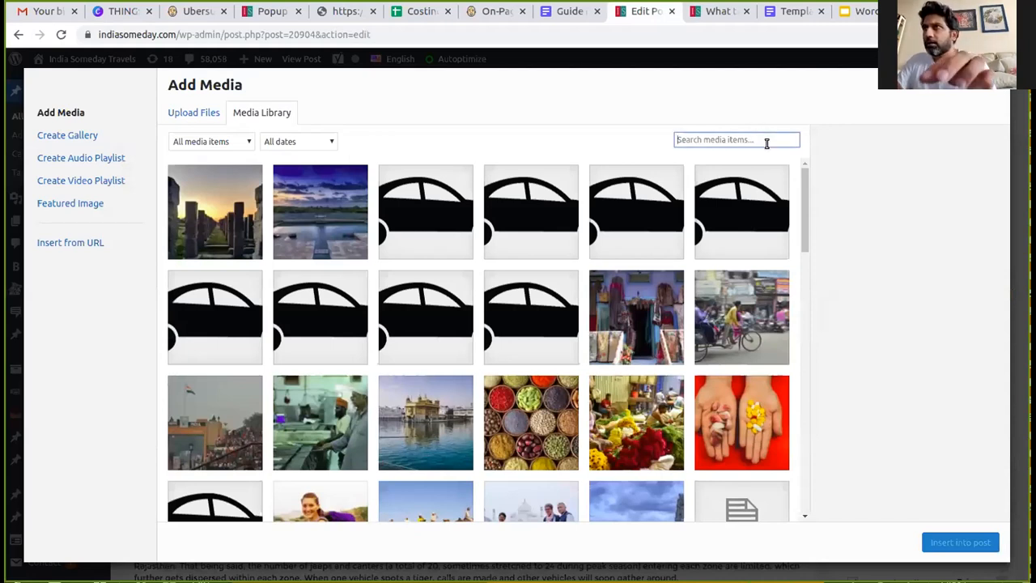
type("ran")
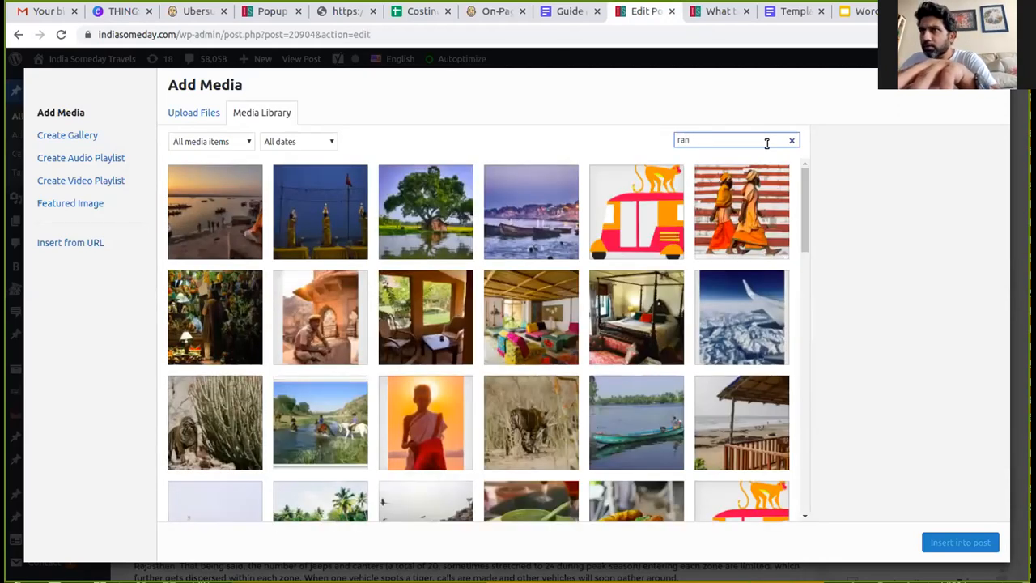
left_click(501, 425)
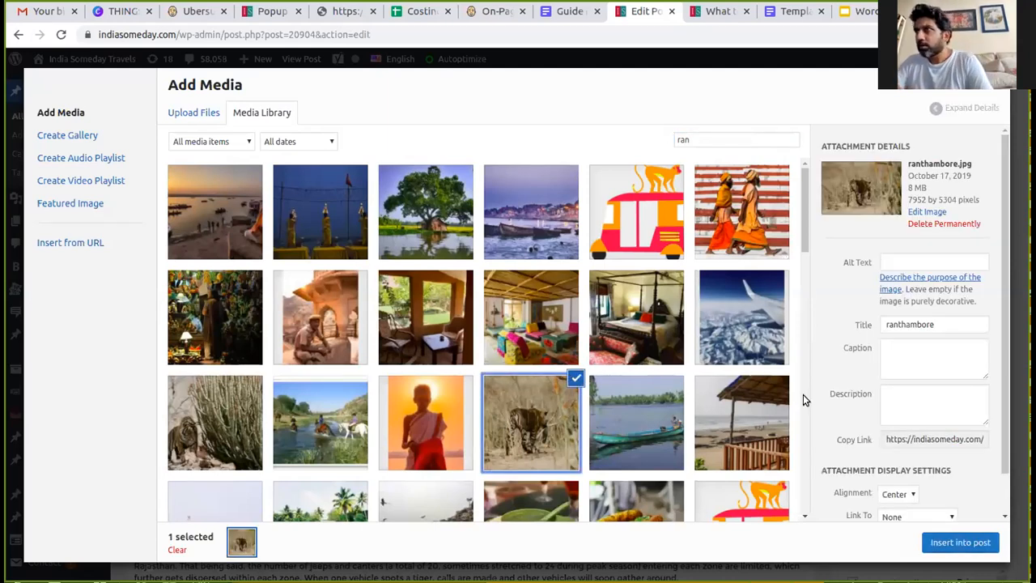
left_click(960, 543)
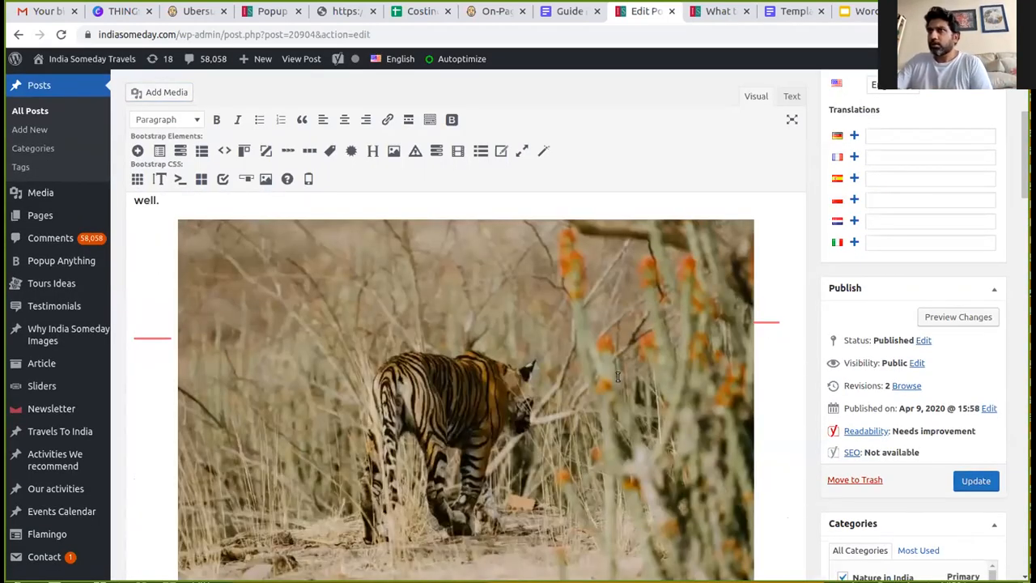
Resize the inserted tiger image to a custom size with a width of 600 px
left_click(563, 346)
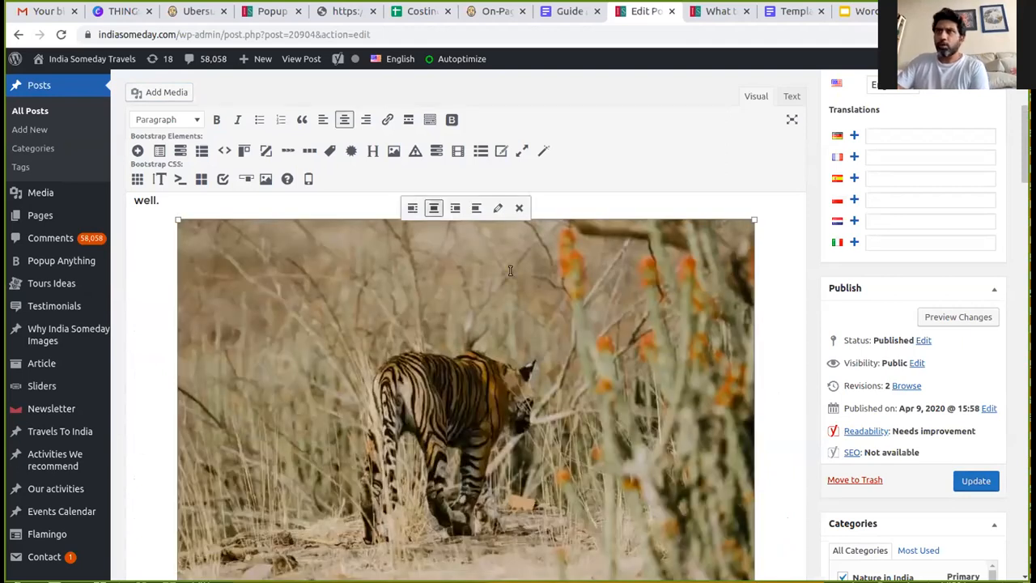
left_click(496, 209)
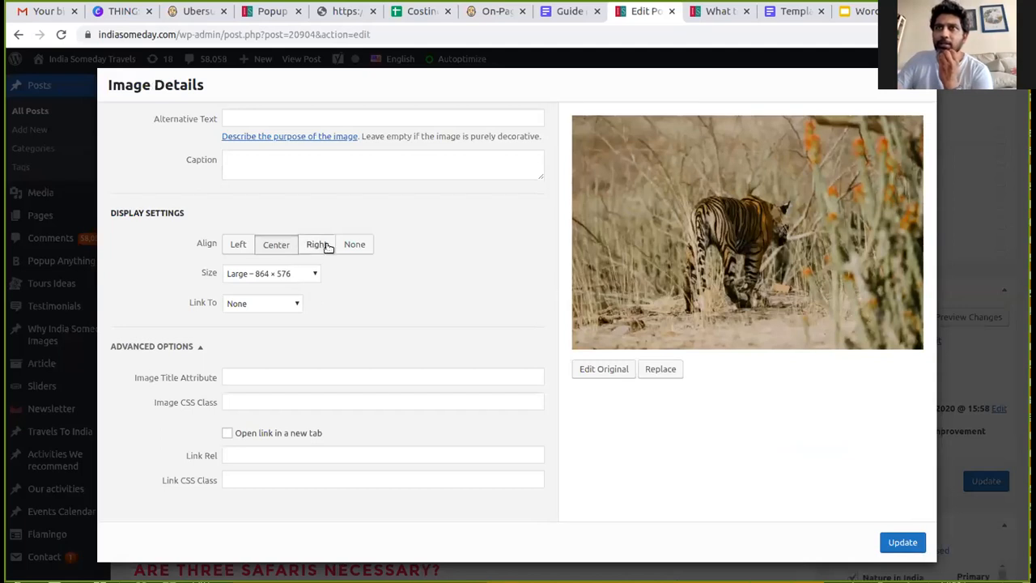
left_click(289, 275)
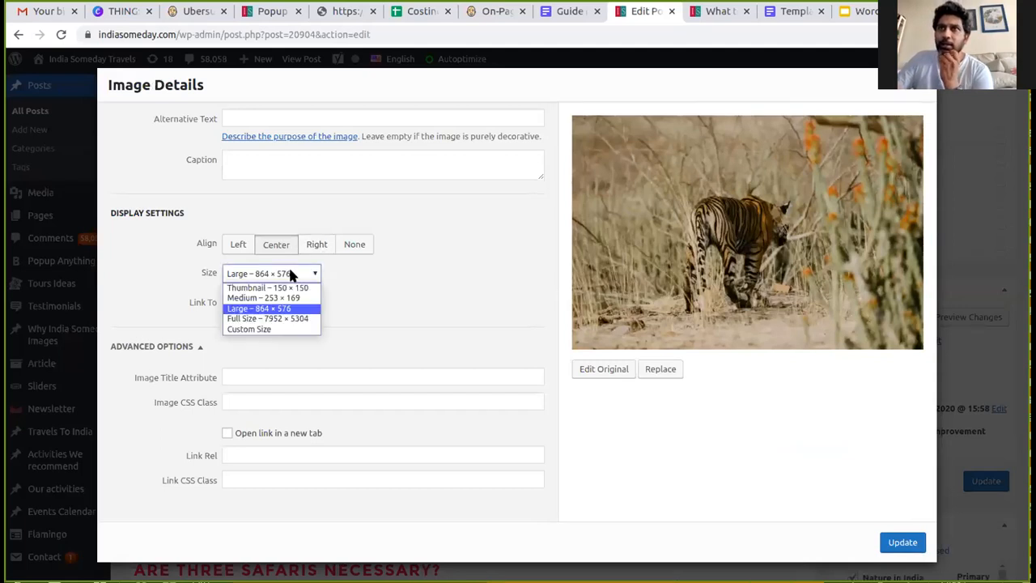
left_click(256, 330)
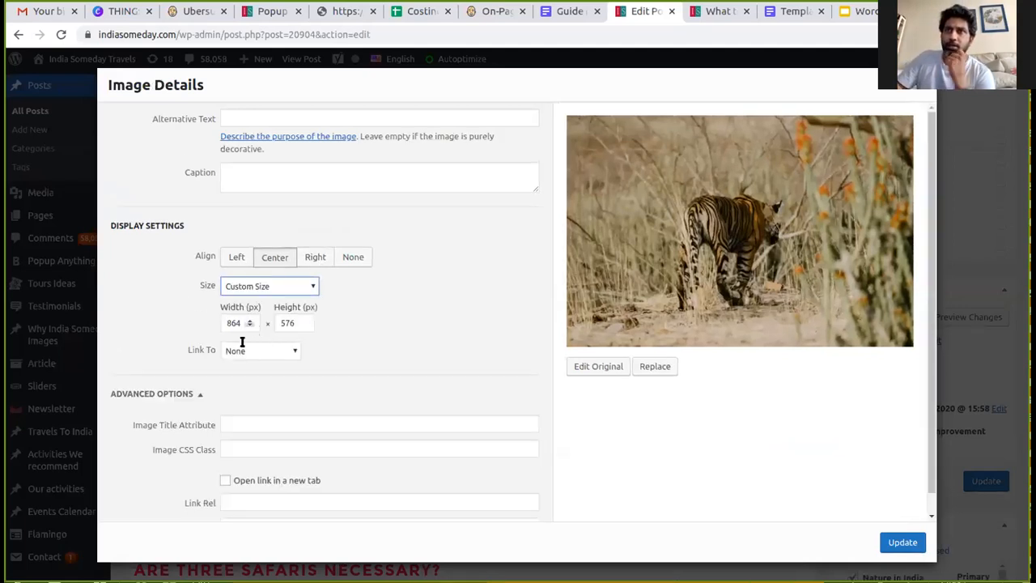
double_click(237, 323)
type("600")
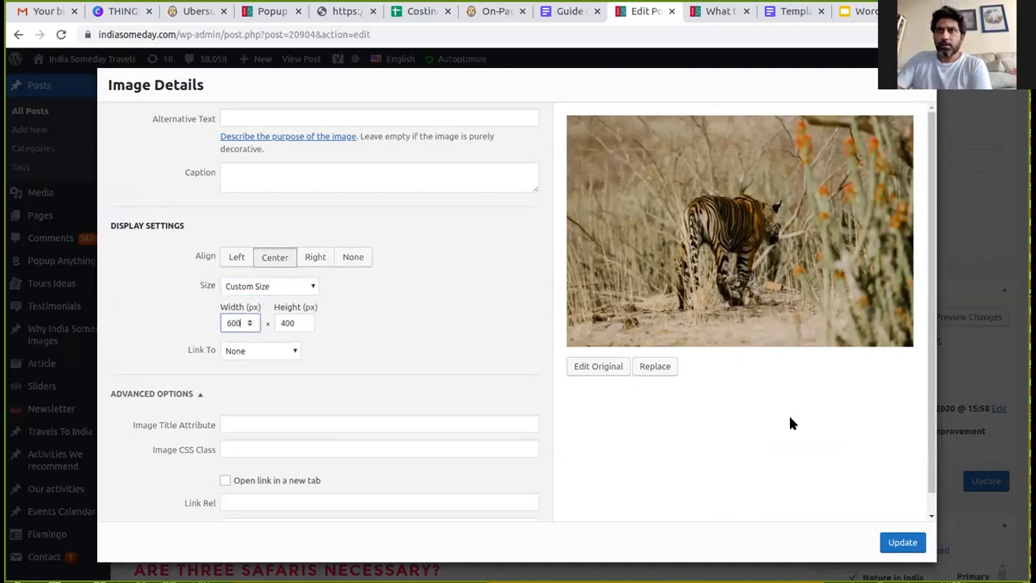
left_click(902, 547)
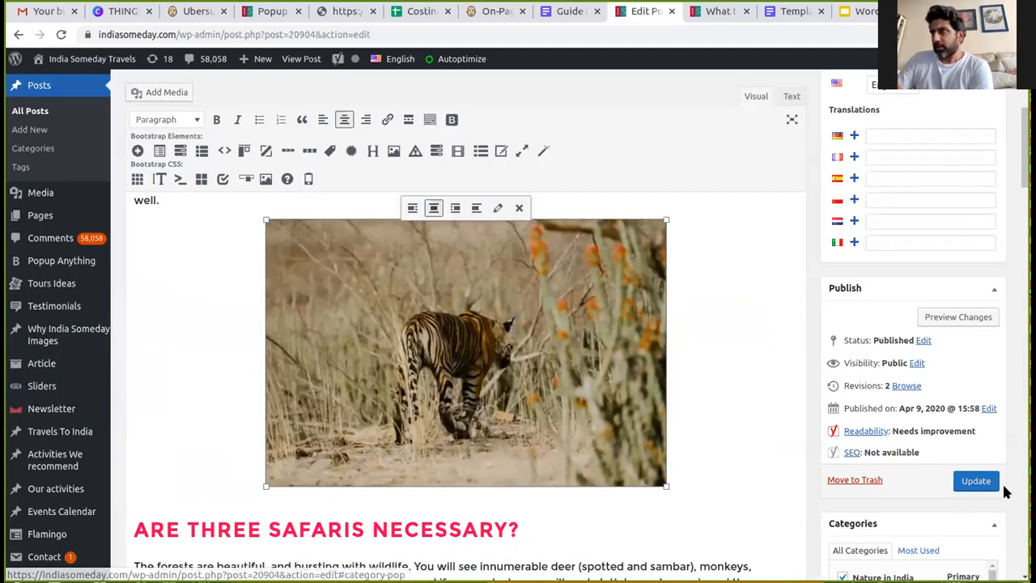
Update the post and reload its live page
left_click(976, 482)
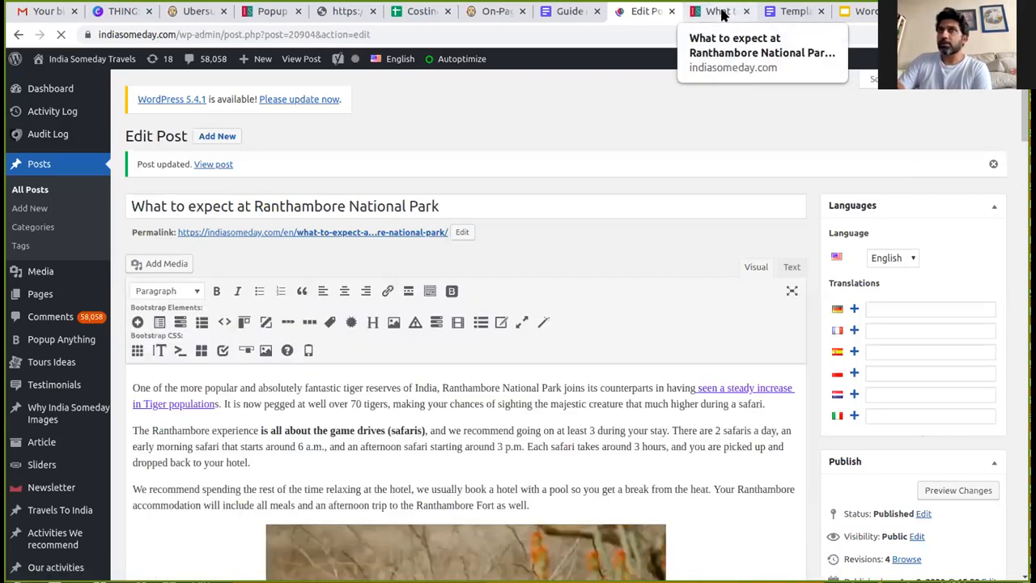
key("ctrl+Tab")
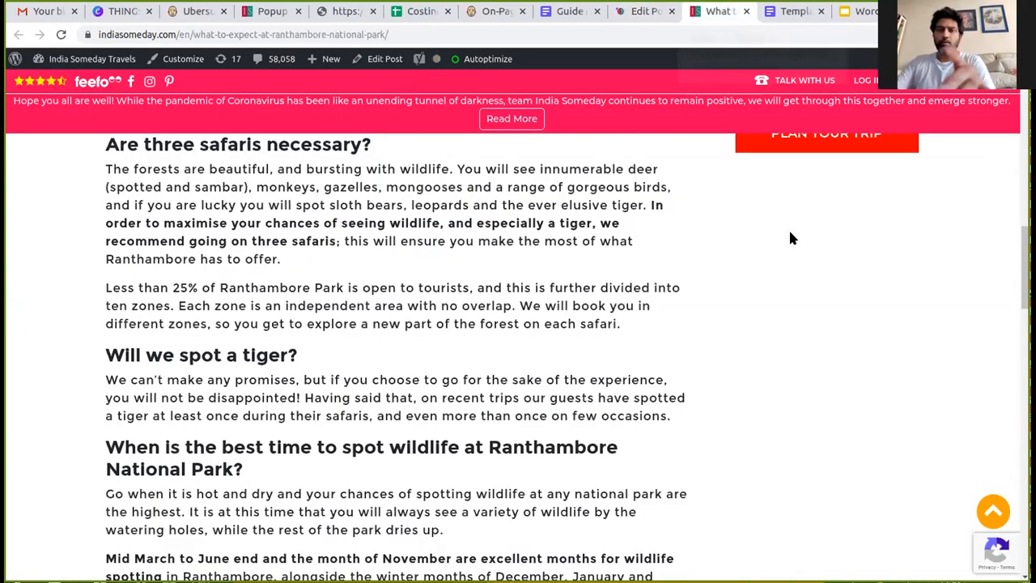
key("F5")
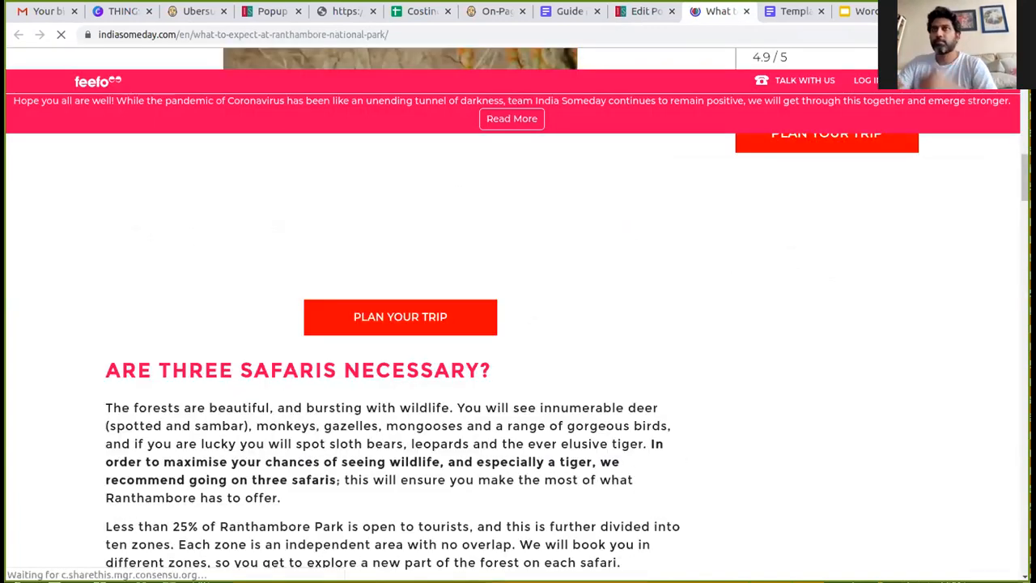
Examine the tiger image and the restyled "Are three safaris necessary?" heading on the live post, together with the surrounding introduction and sections
scroll(399, 339, "up", 4)
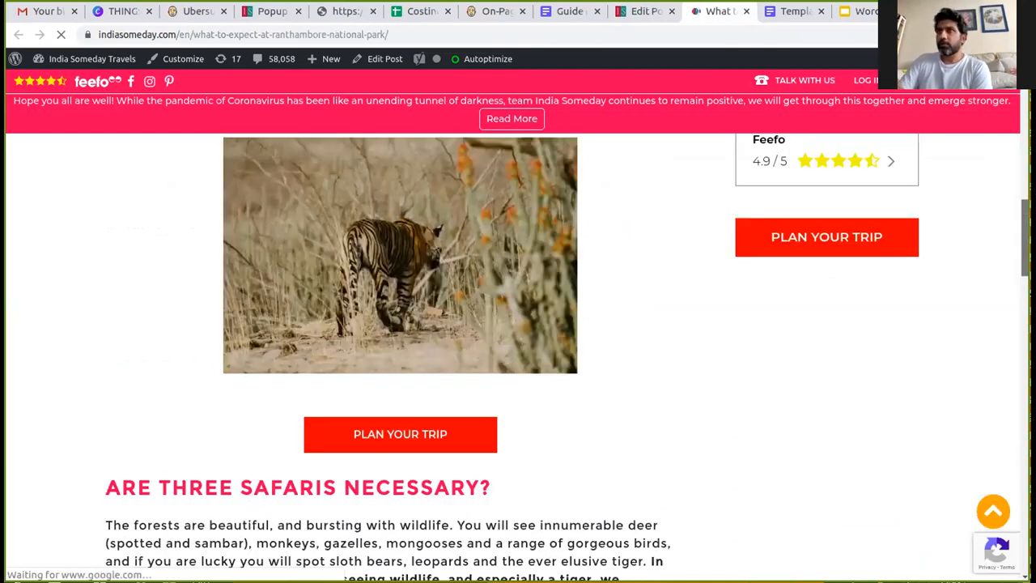
scroll(399, 340, "up", 4)
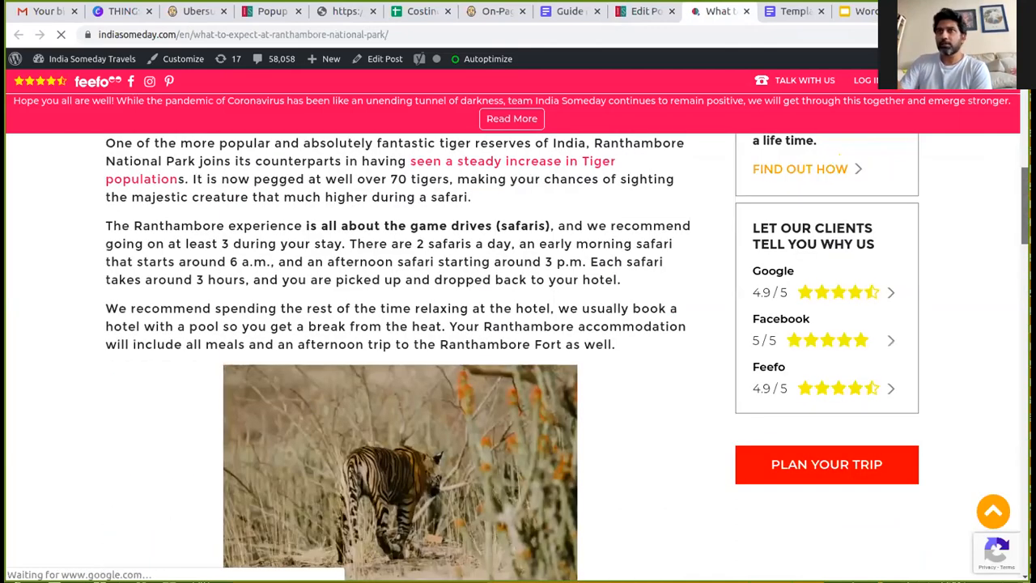
scroll(399, 340, "up", 4)
scroll(400, 339, "up", 1)
scroll(400, 339, "down", 2)
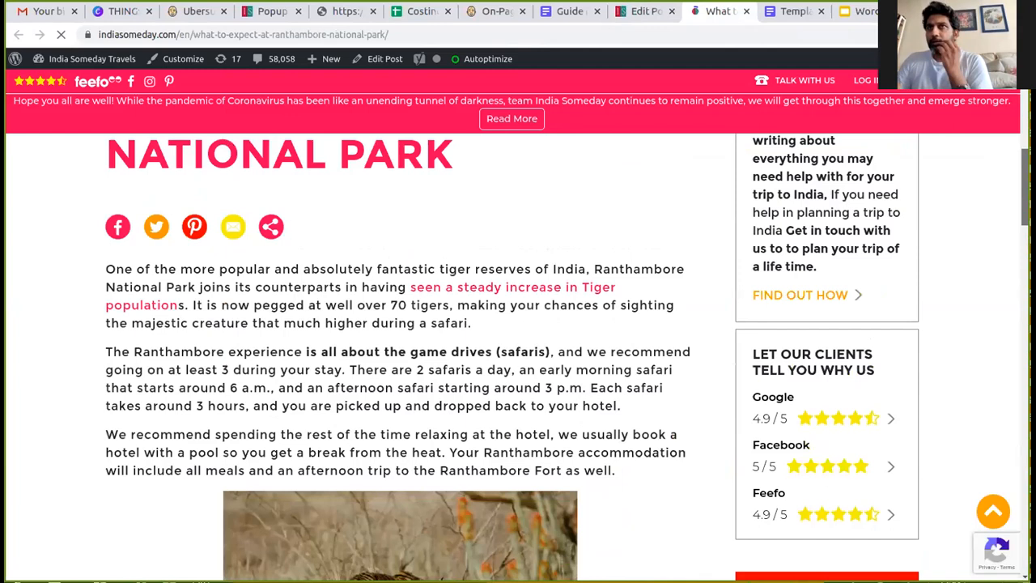
scroll(399, 340, "down", 1)
scroll(399, 340, "down", 5)
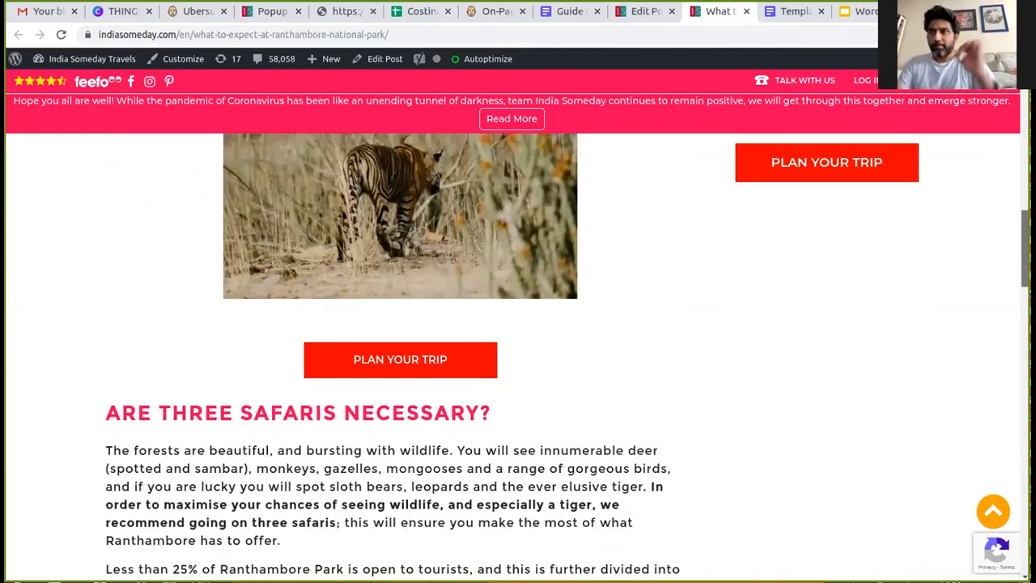
scroll(400, 340, "down", 2)
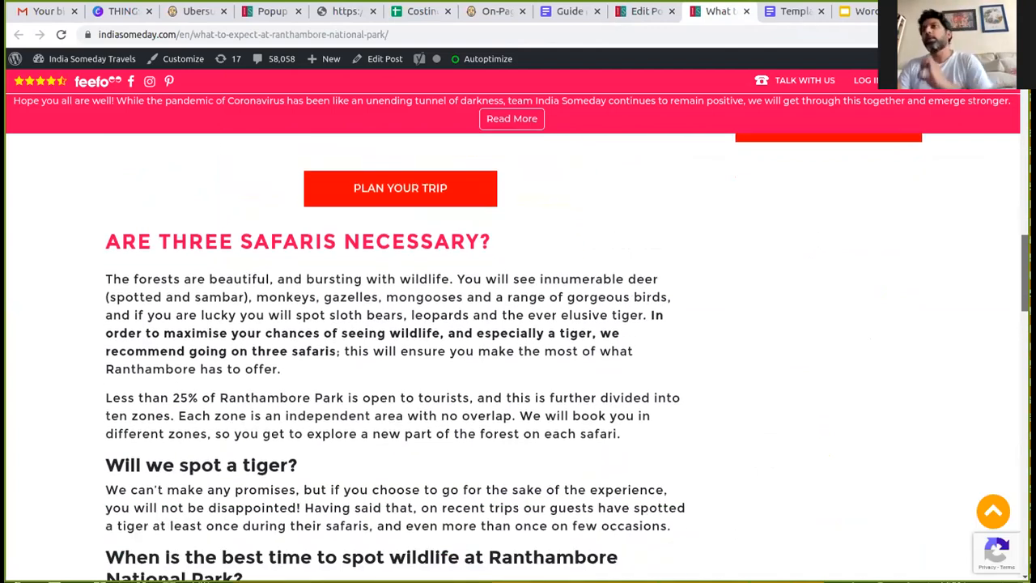
scroll(400, 340, "down", 2)
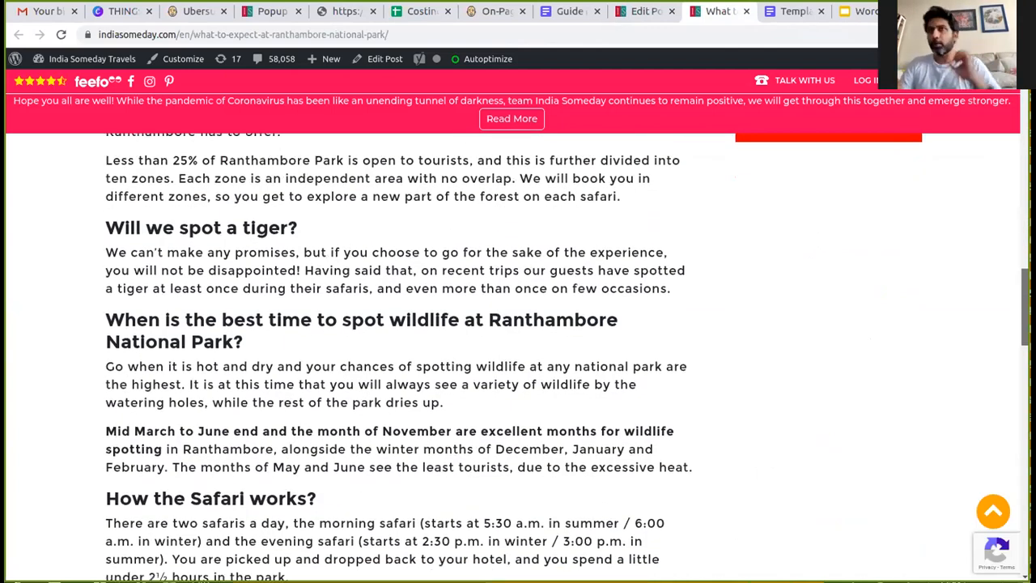
scroll(400, 340, "up", 1)
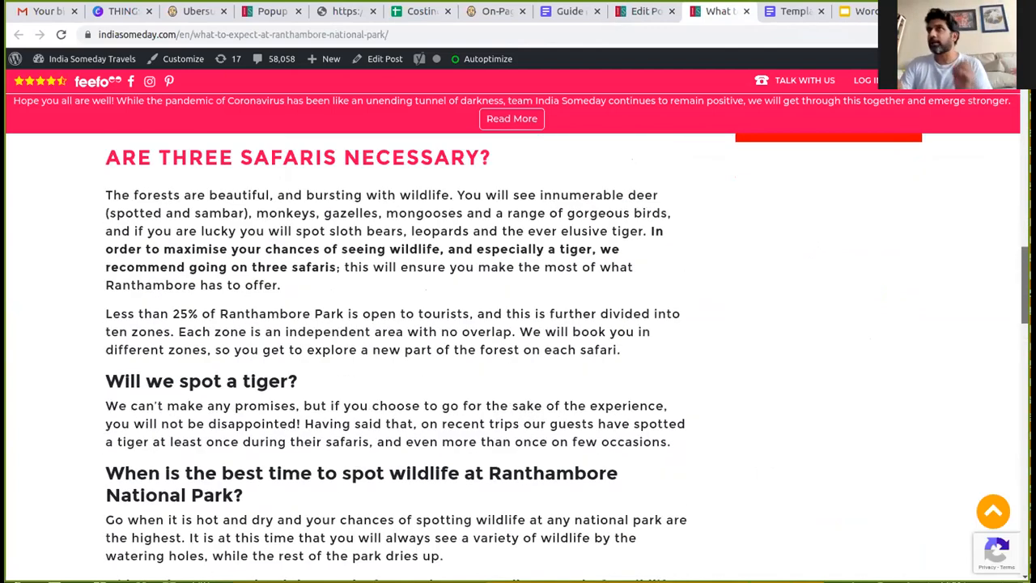
scroll(399, 340, "up", 6)
scroll(399, 340, "up", 1)
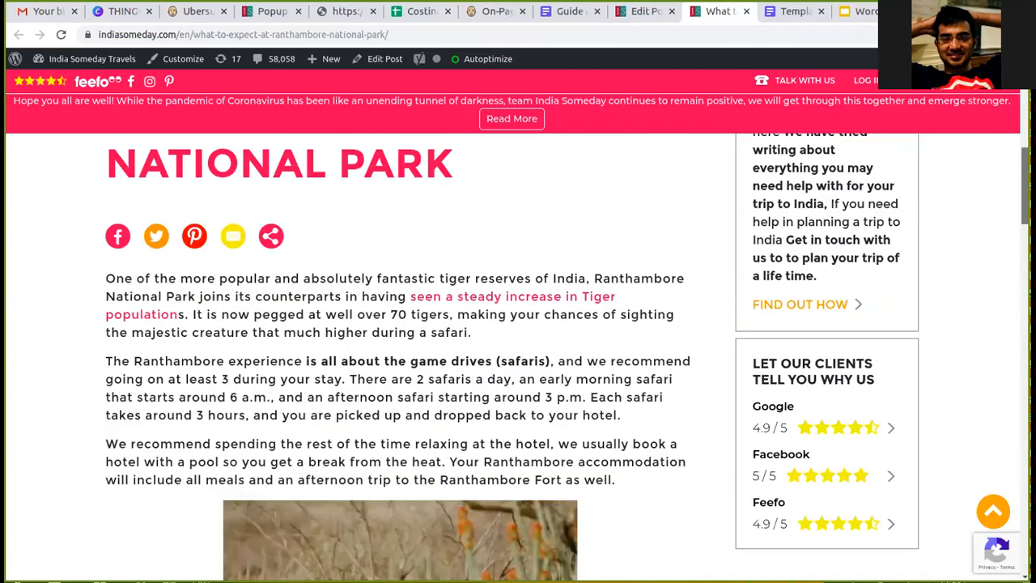
Review the live post's section headings from the tiger image down to the tiger reserves section and back up to "How touristy is Ranthambore?"
scroll(1014, 234, "down", 5)
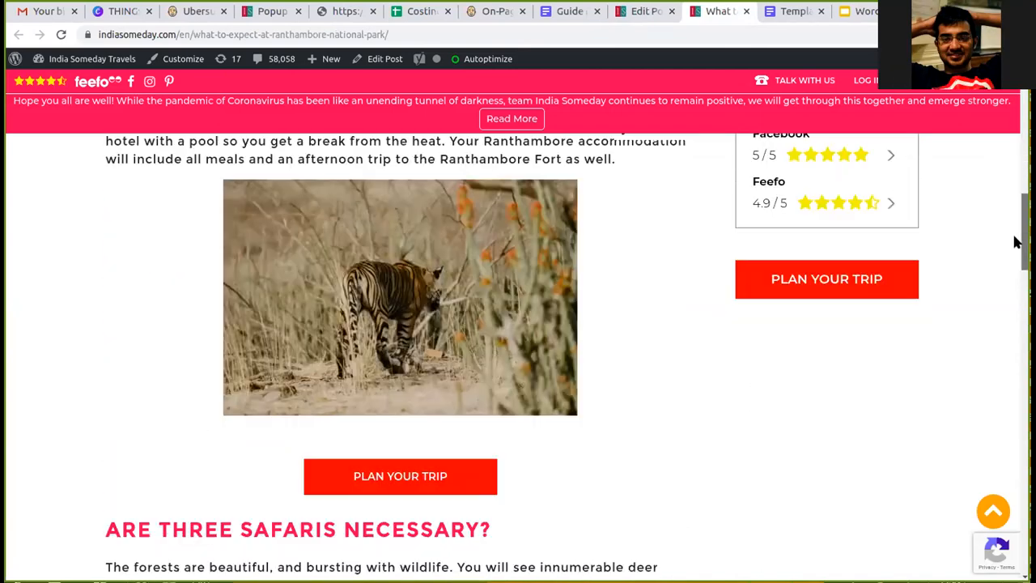
scroll(1014, 241, "down", 5)
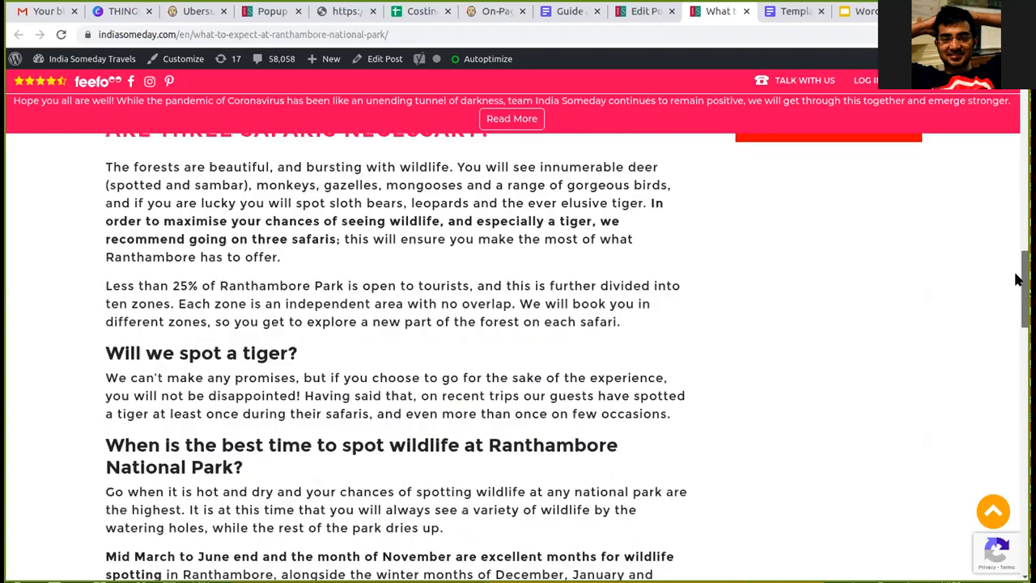
scroll(1017, 275, "up", 3)
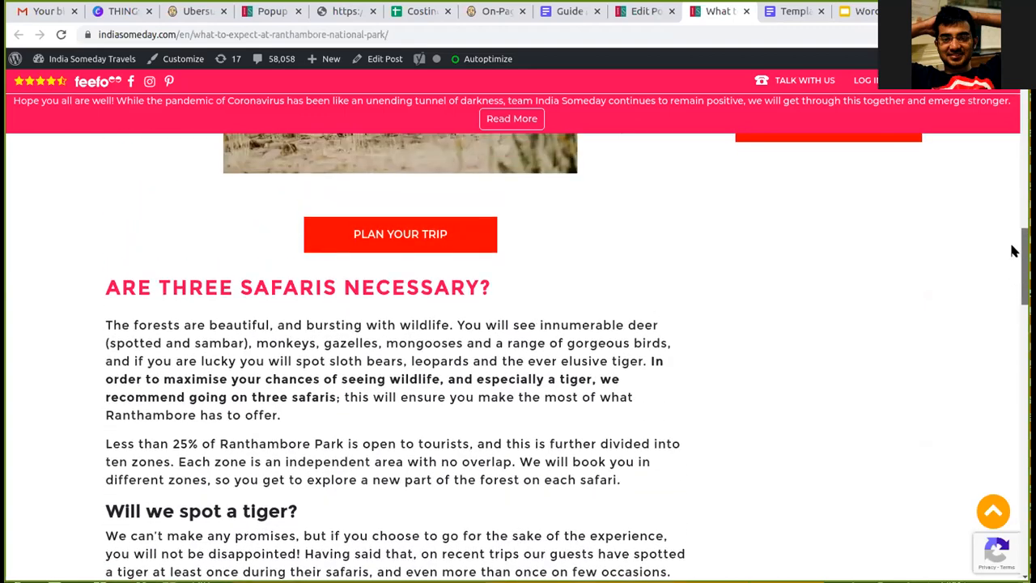
scroll(1004, 291, "down", 5)
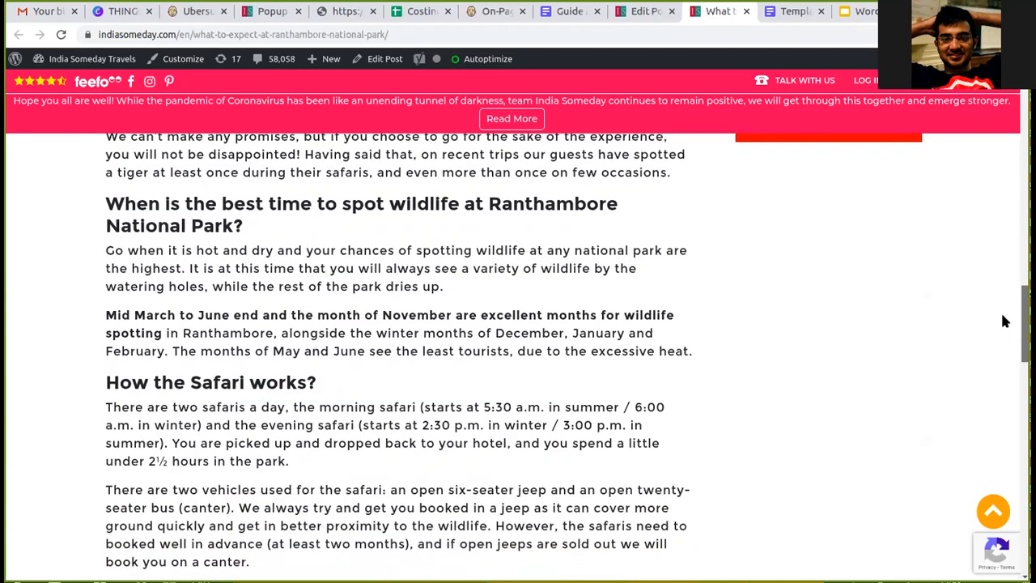
scroll(1005, 307, "up", 2)
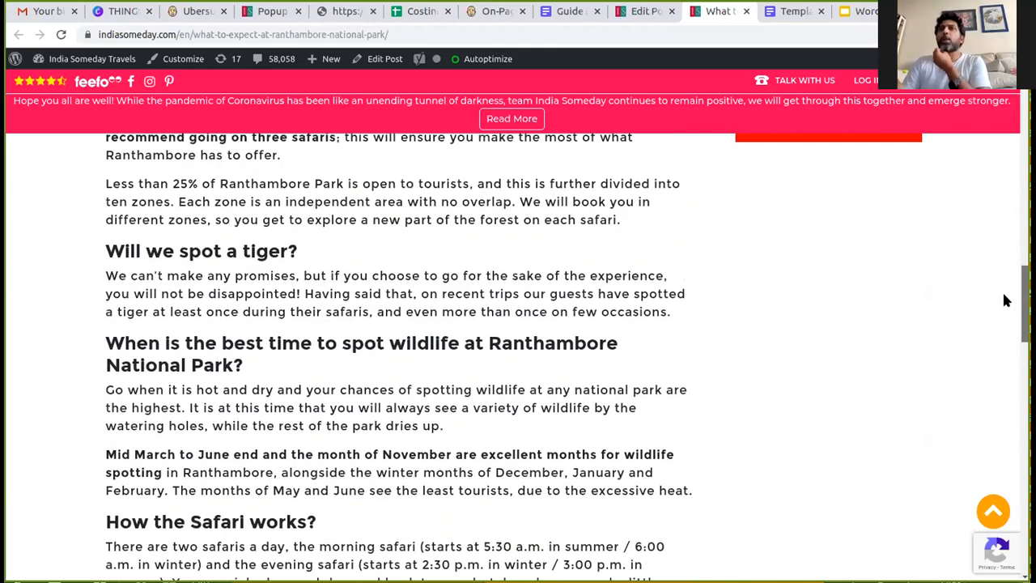
scroll(1003, 296, "down", 1)
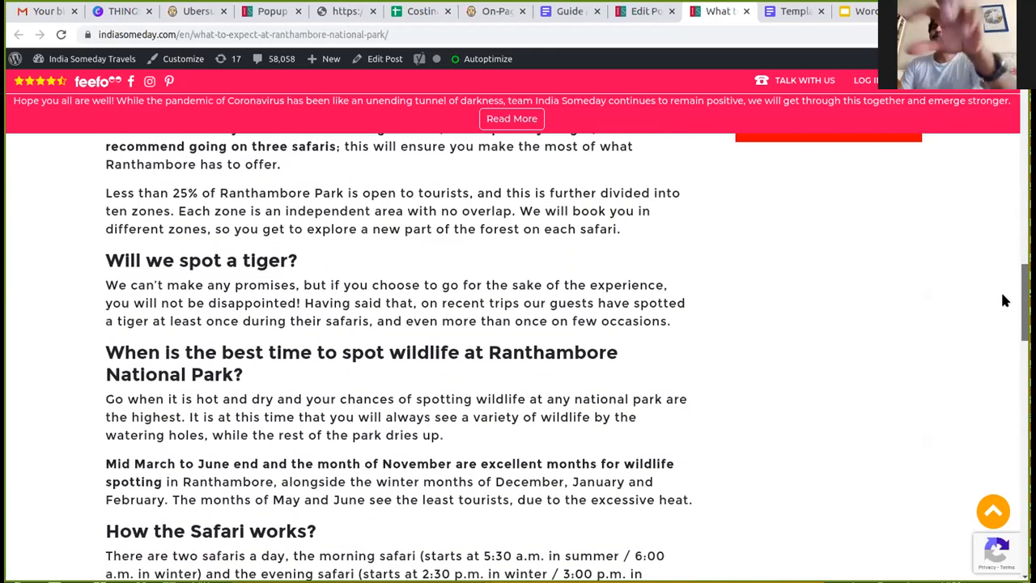
scroll(1003, 298, "up", 2)
scroll(1001, 278, "down", 1)
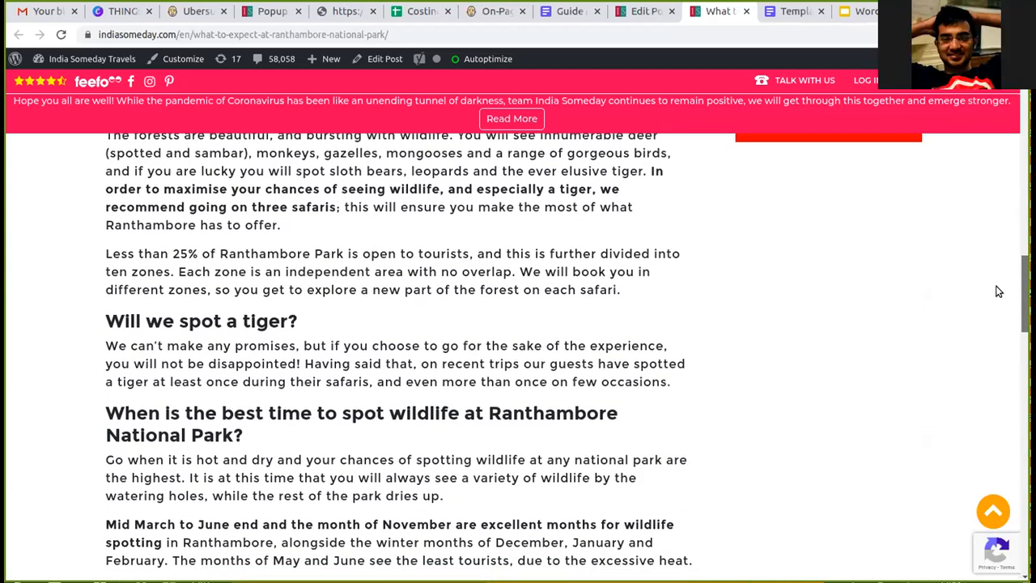
scroll(995, 290, "down", 1)
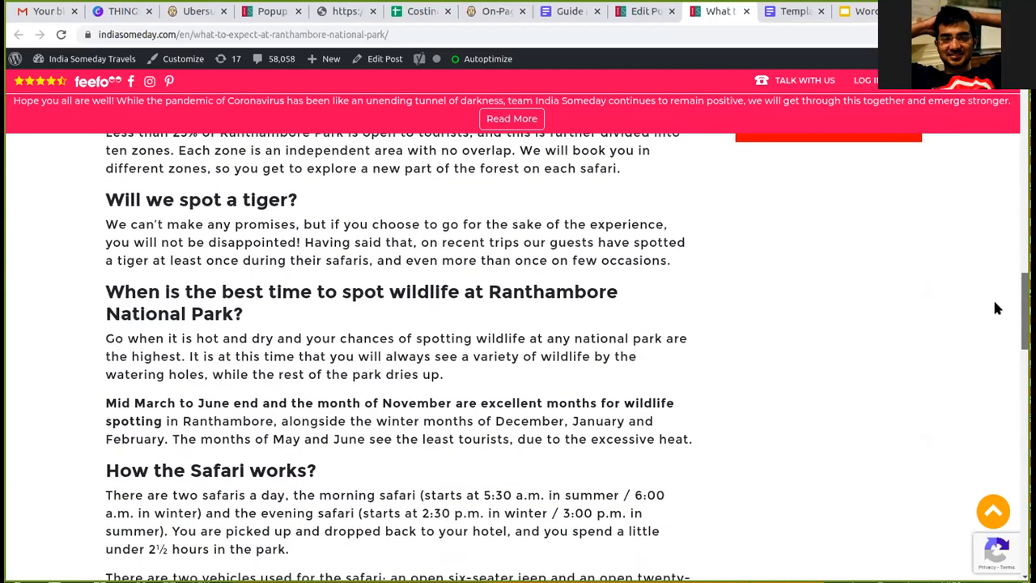
scroll(992, 300, "down", 1)
scroll(995, 321, "down", 1)
scroll(990, 356, "down", 2)
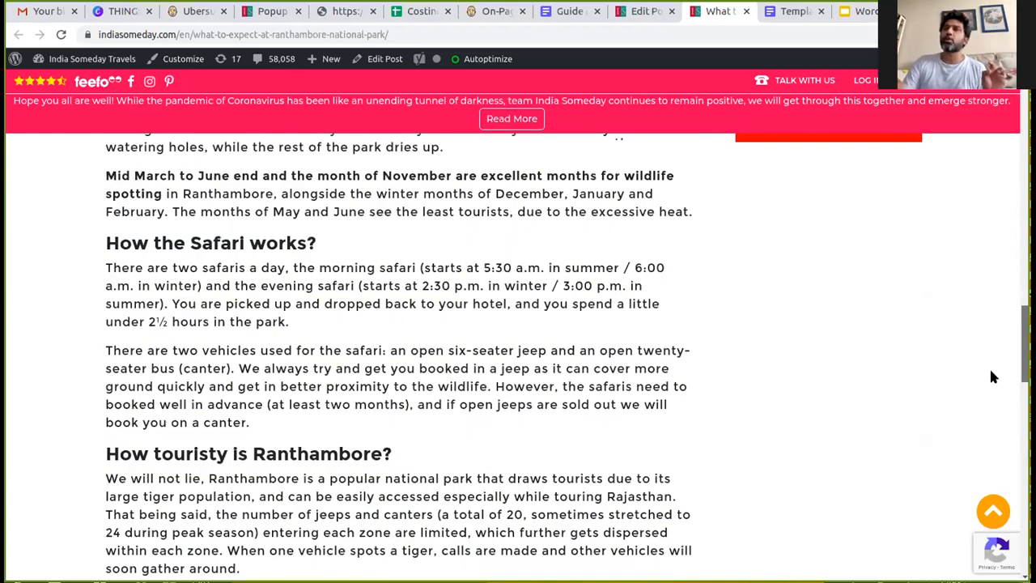
scroll(993, 397, "down", 5)
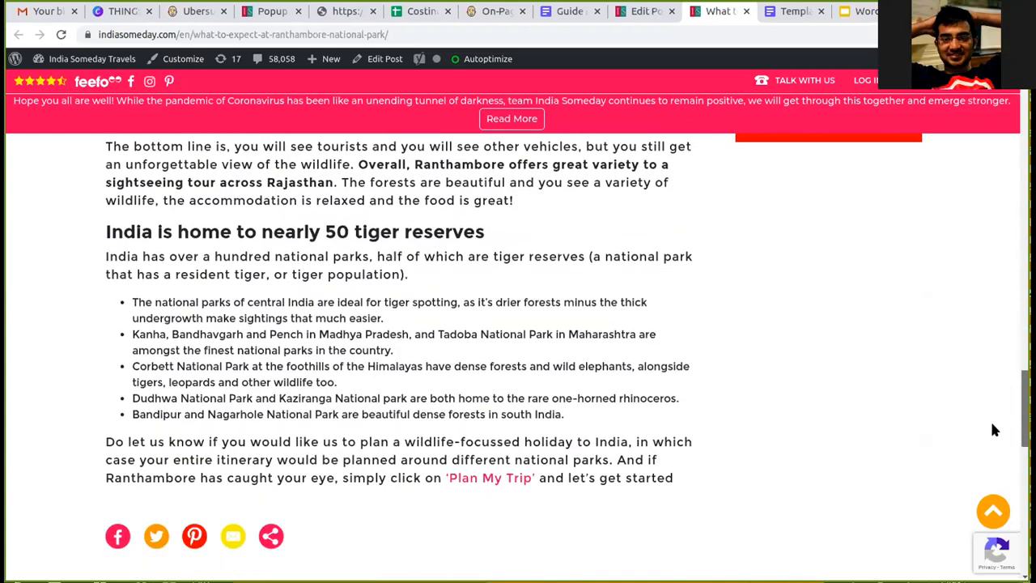
scroll(995, 416, "up", 1)
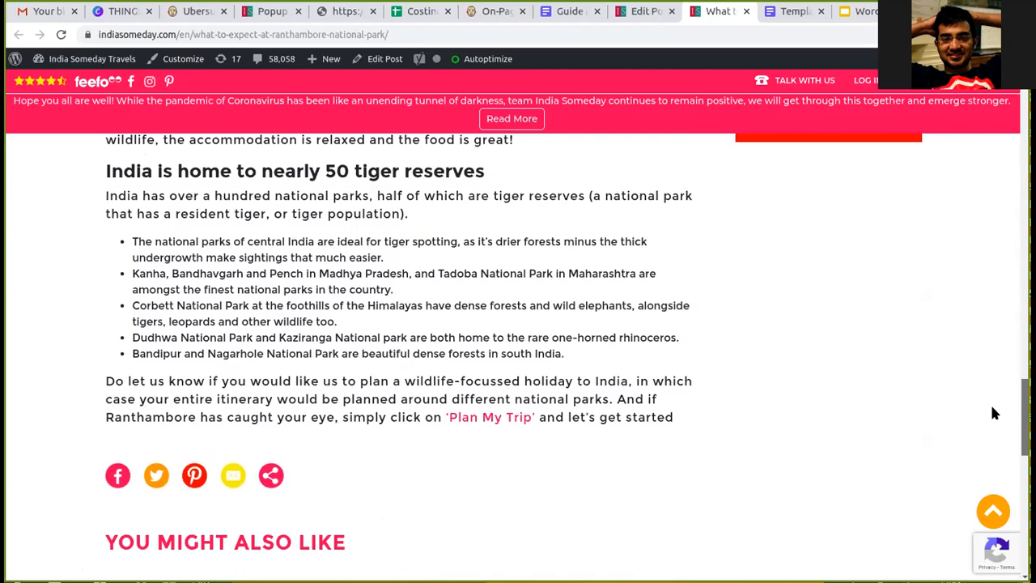
scroll(992, 407, "up", 3)
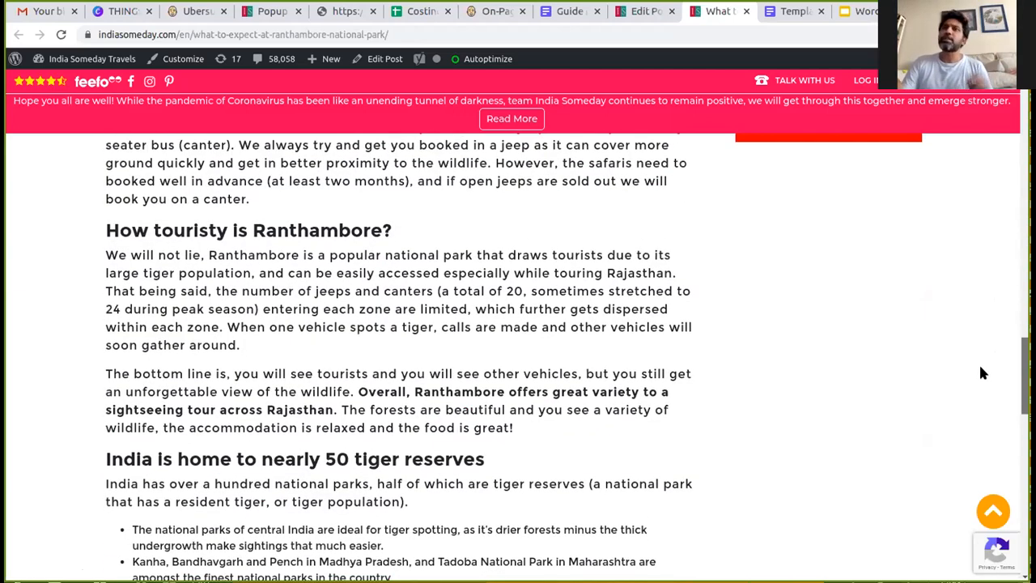
scroll(979, 368, "up", 1)
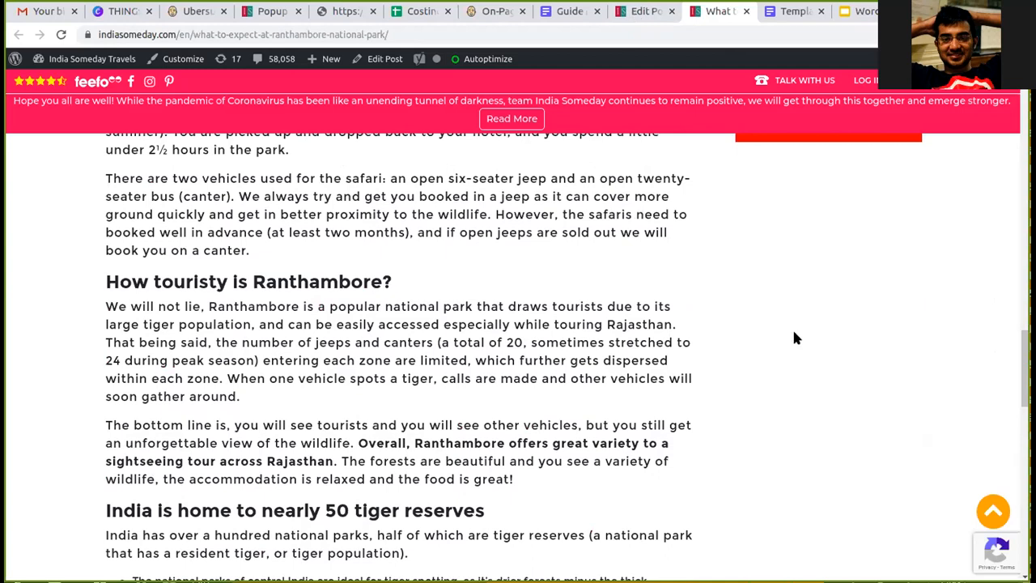
Switch from the live post back to the Edit Post page of the Ranthambore National Park article
key("ctrl+Tab")
key("ctrl+Tab")
key("ctrl+Tab")
key("ctrl+Tab")
key("ctrl+Tab")
key("ctrl+Tab")
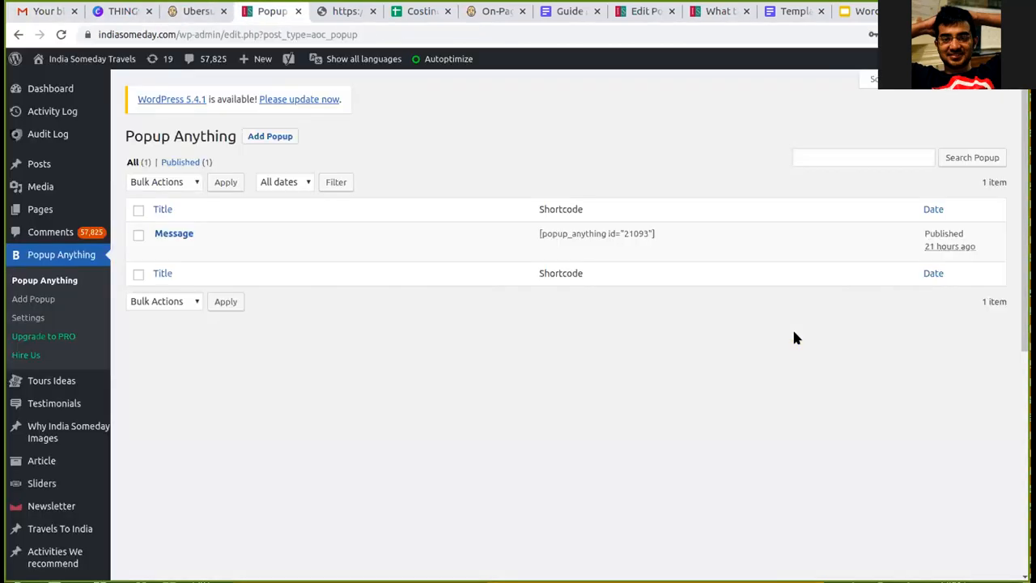
key("ctrl+Tab")
key("ctrl+Tab")
key("ctrl+Tab")
key("ctrl+Tab")
key("ctrl+Tab")
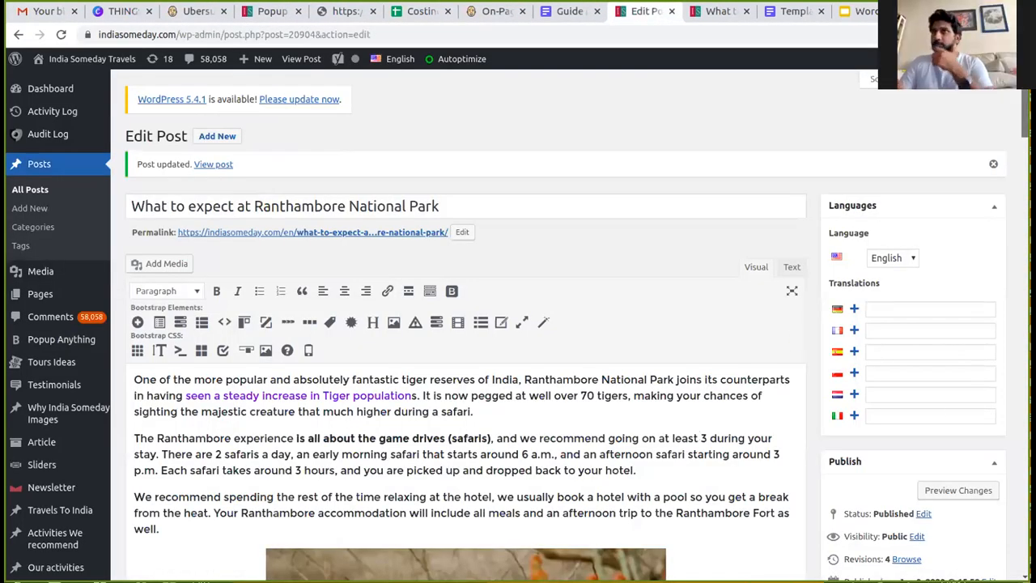
Review the post's introduction, tiger image and section headings in the editor, together with its publishing and category settings
scroll(465, 364, "down", 2)
scroll(466, 364, "down", 4)
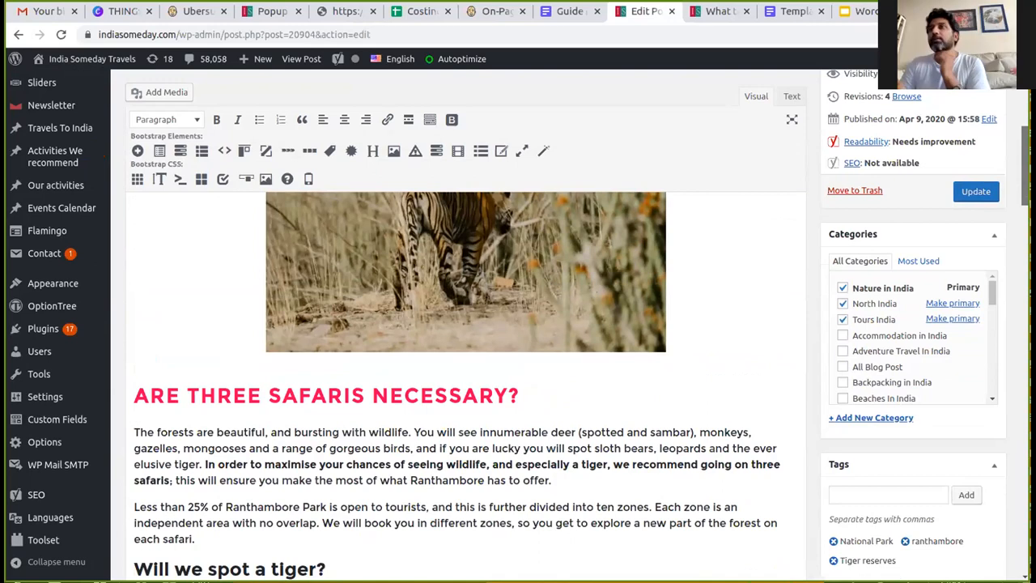
scroll(466, 364, "down", 1)
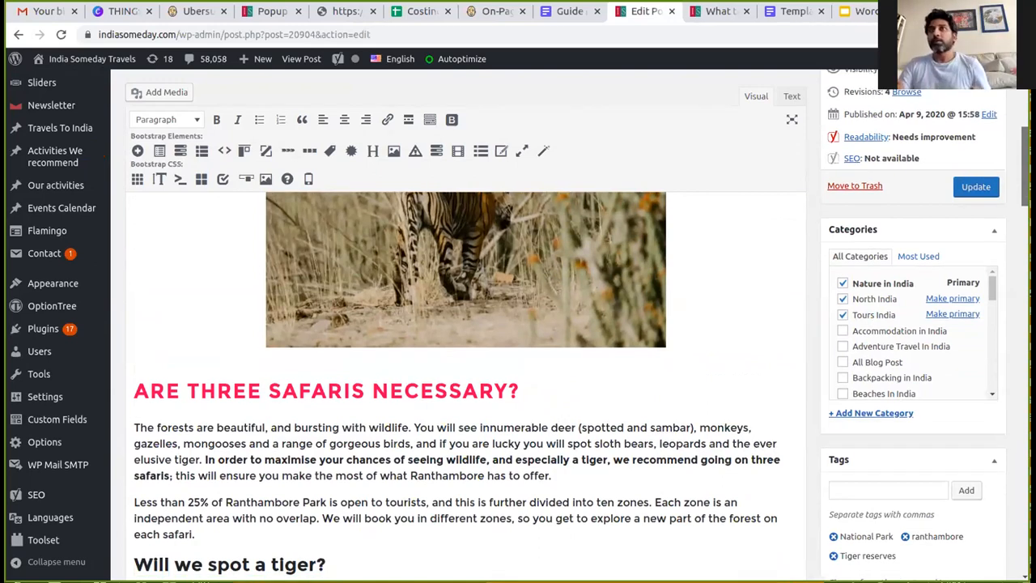
scroll(466, 364, "down", 1)
scroll(466, 364, "down", 1)
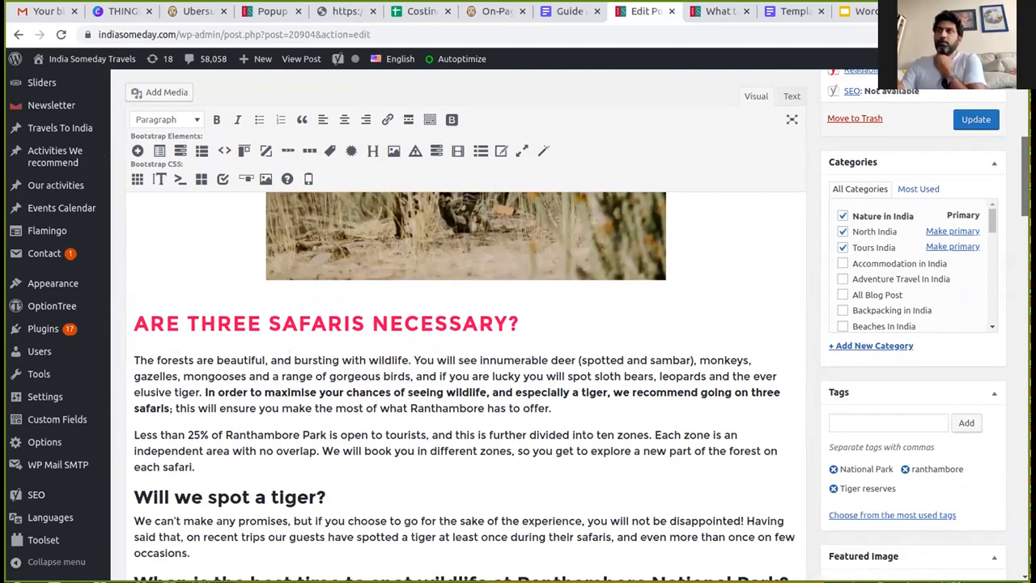
scroll(465, 364, "down", 2)
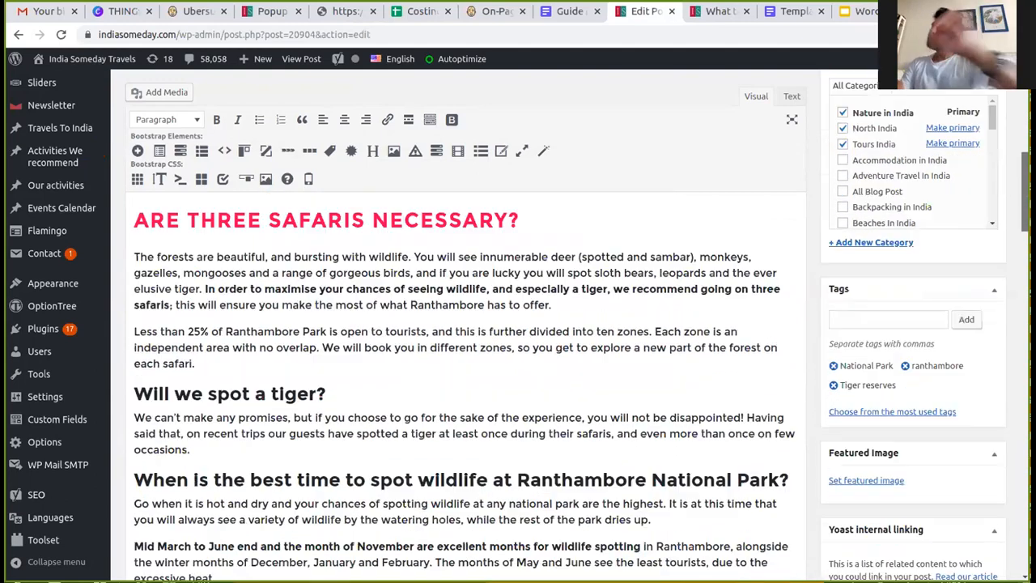
scroll(1016, 117, "up", 6)
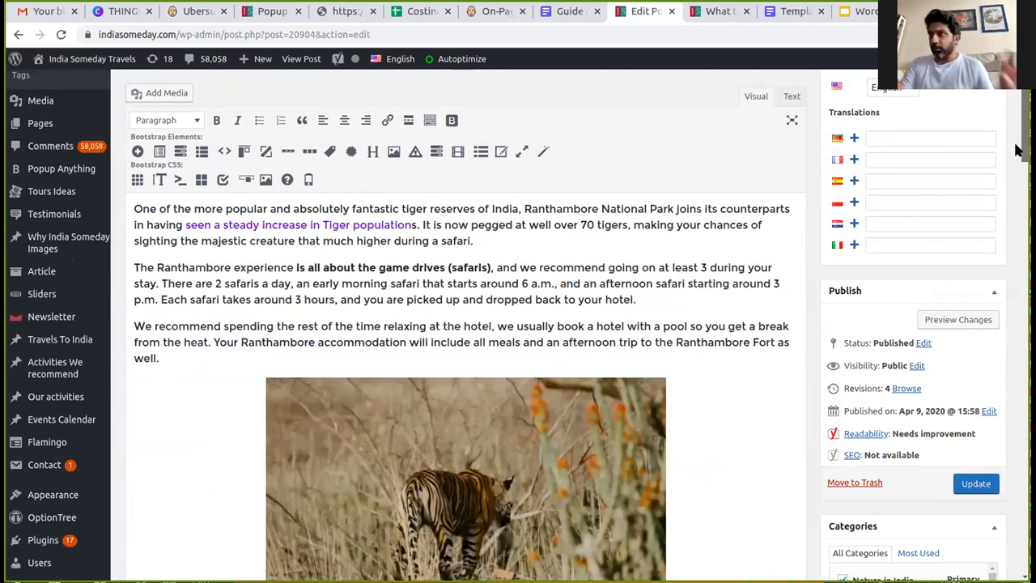
scroll(466, 364, "down", 3)
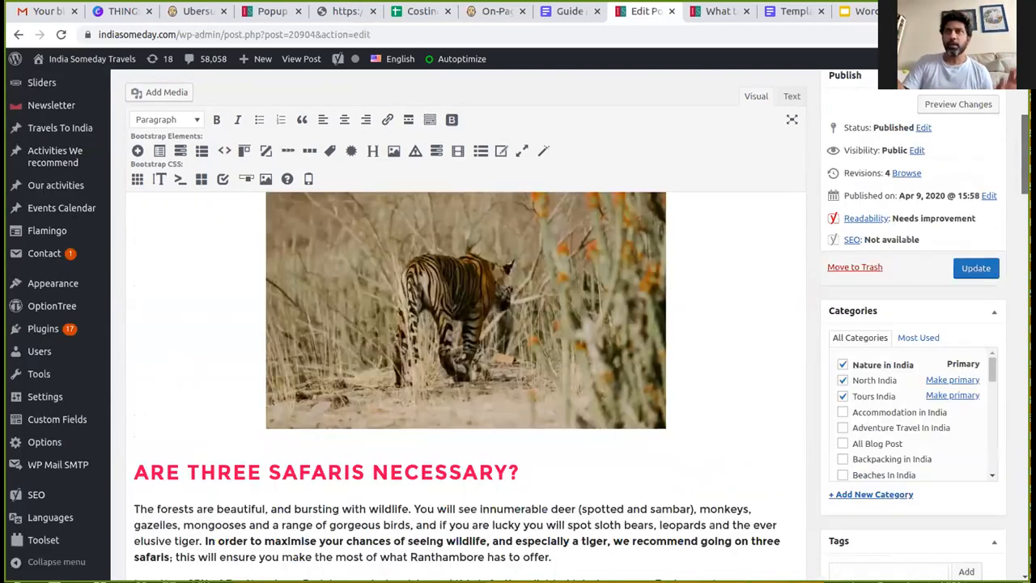
scroll(855, 226, "down", 2)
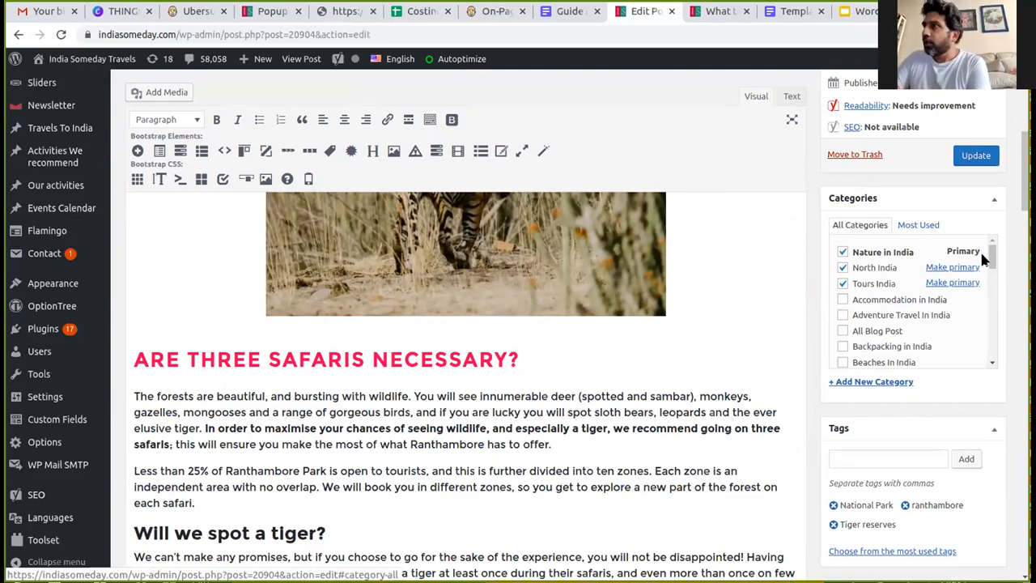
Add the post to the Safaris In India category and remove it from North India and Tours India
left_click_drag(993, 262, 989, 316)
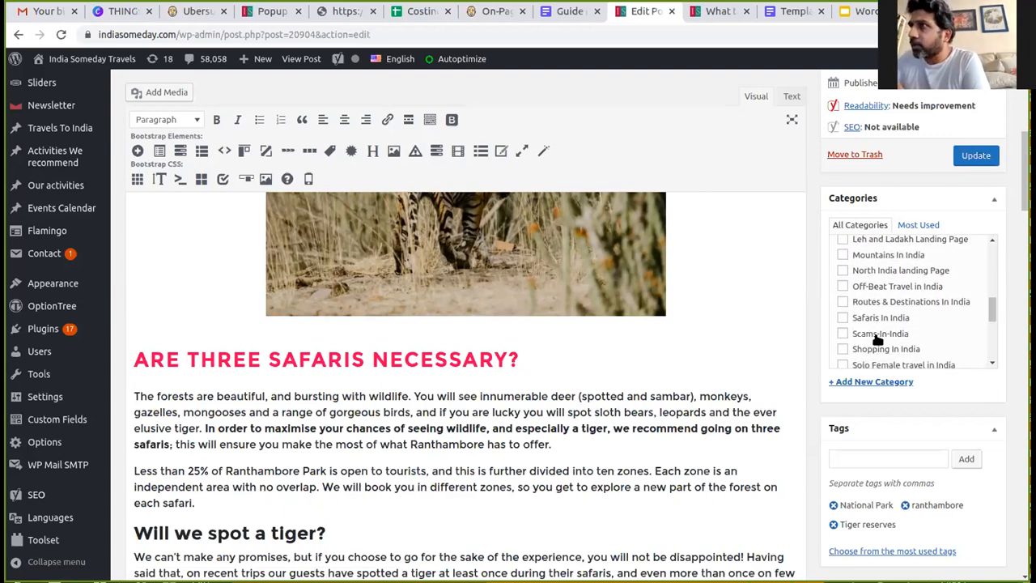
left_click(842, 317)
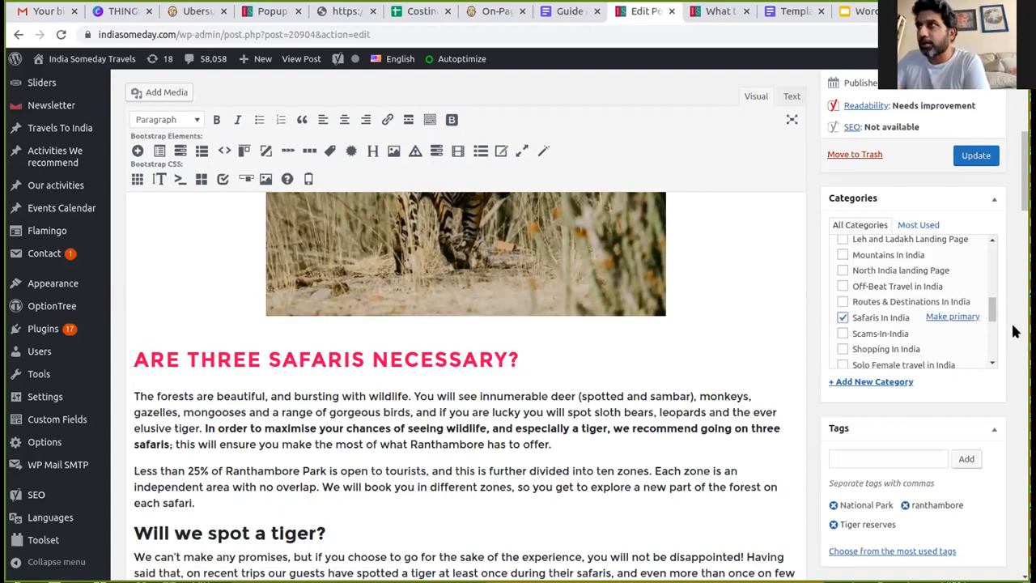
left_click_drag(989, 312, 983, 351)
scroll(971, 254, "up", 10)
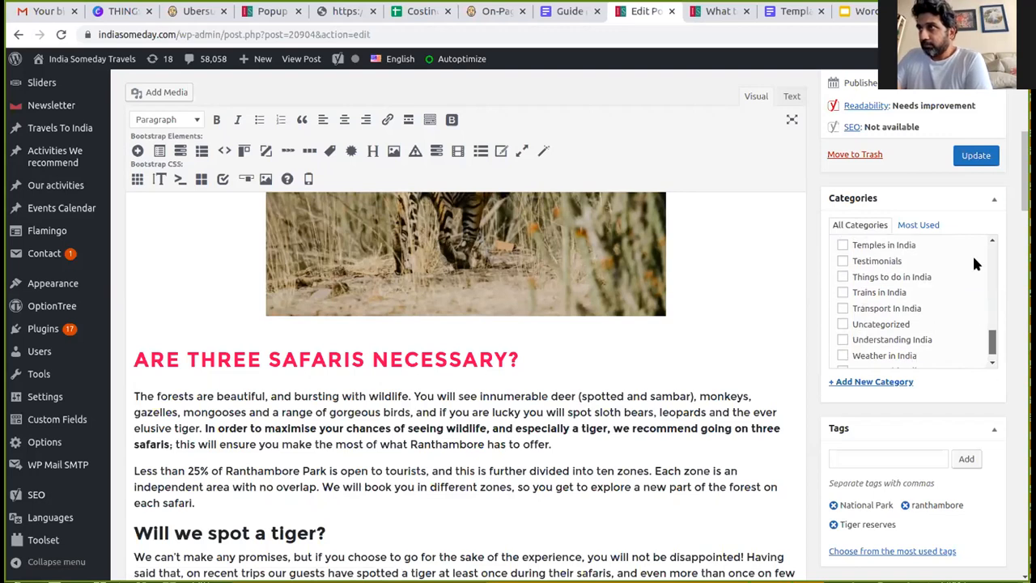
left_click(843, 268)
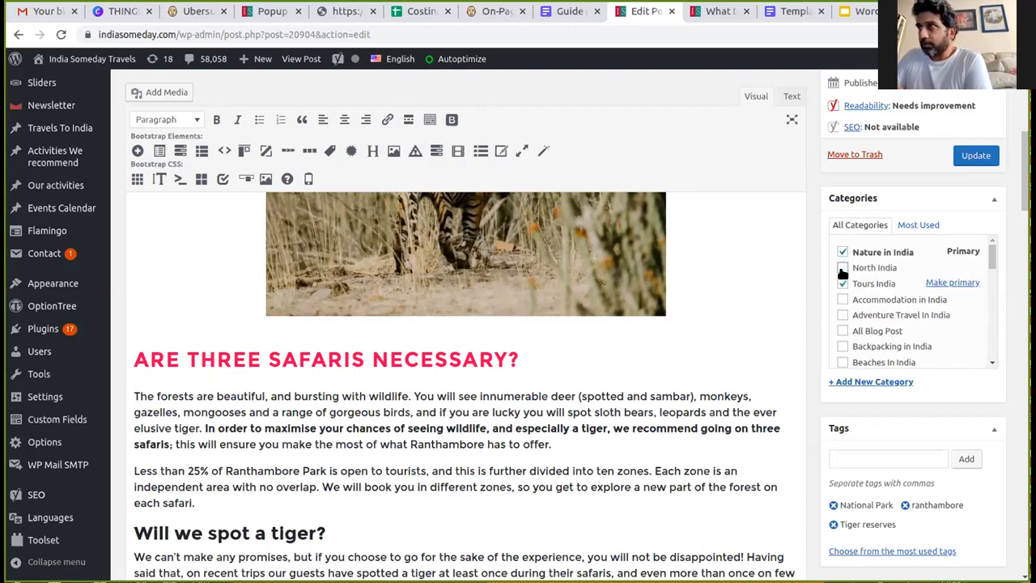
left_click(842, 283)
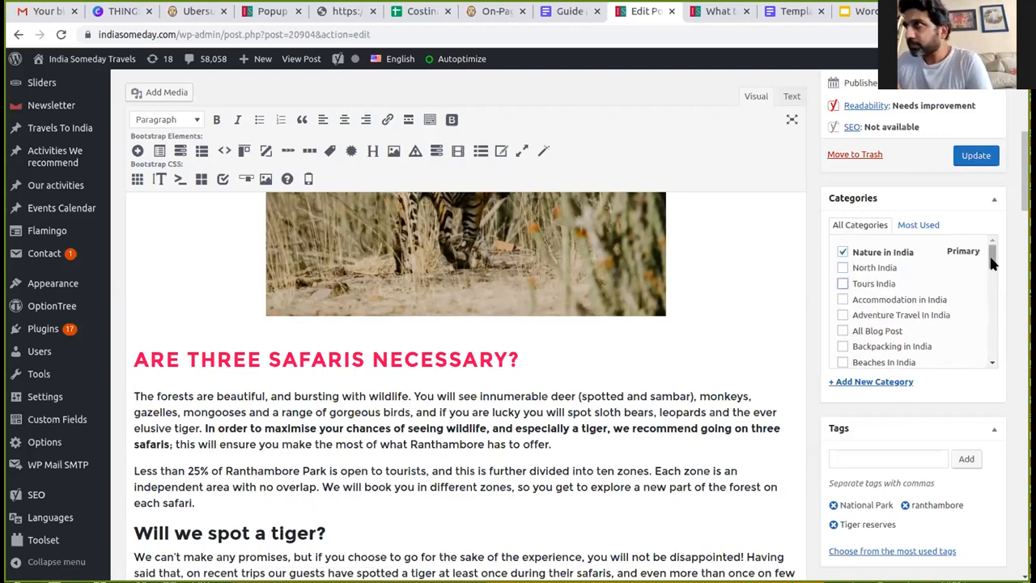
left_click_drag(990, 266, 992, 361)
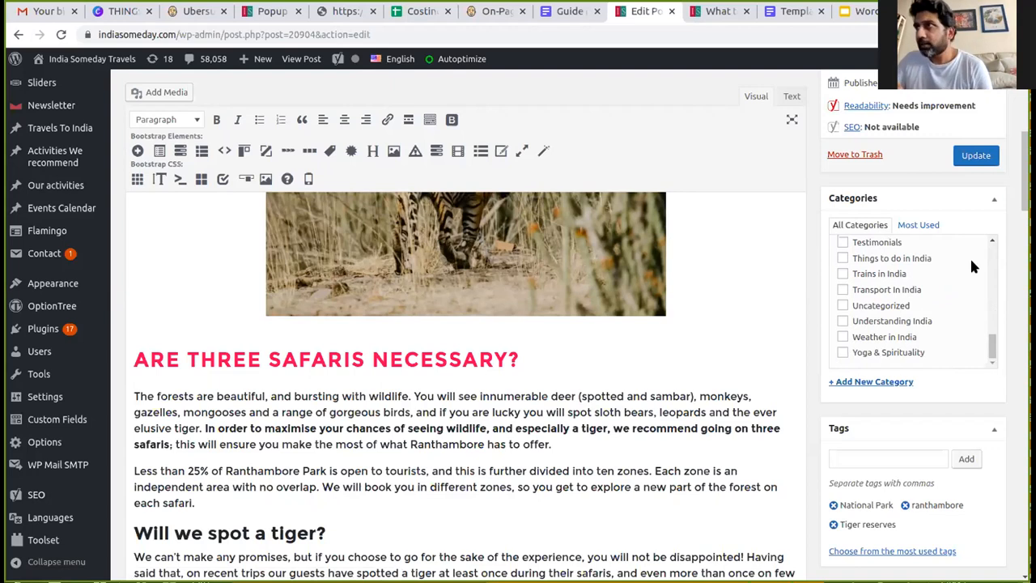
Search the media library for "tiger" and set the Tadoba photo of the running tiger as the post's featured image
left_click_drag(1025, 160, 1025, 161)
scroll(888, 208, "down", 5)
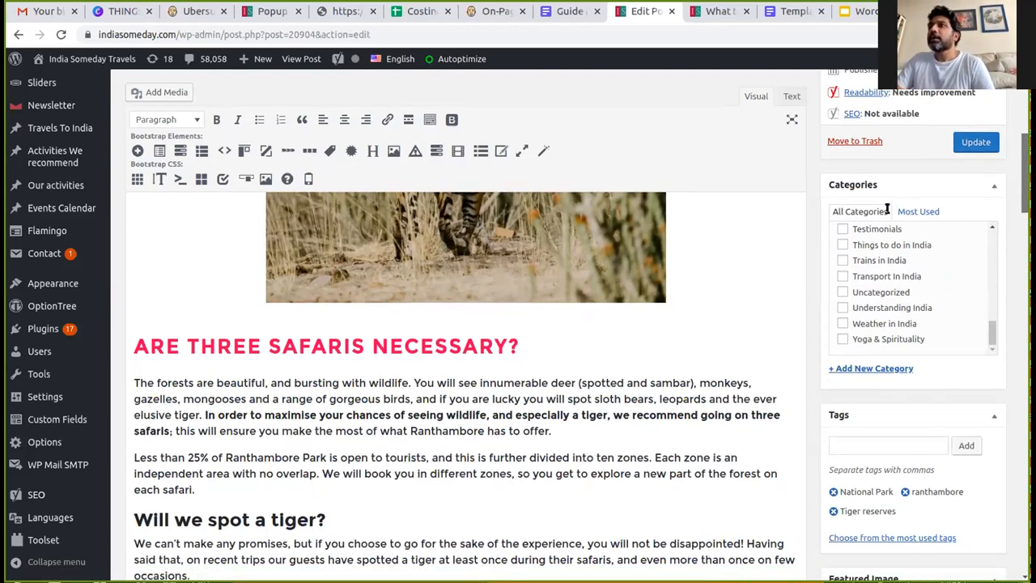
left_click(887, 208)
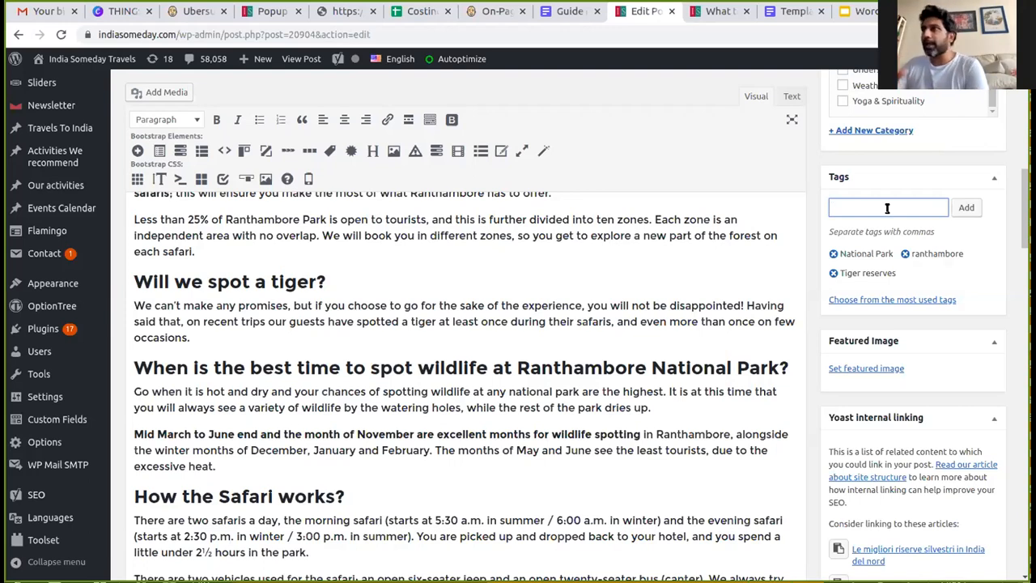
left_click(875, 369)
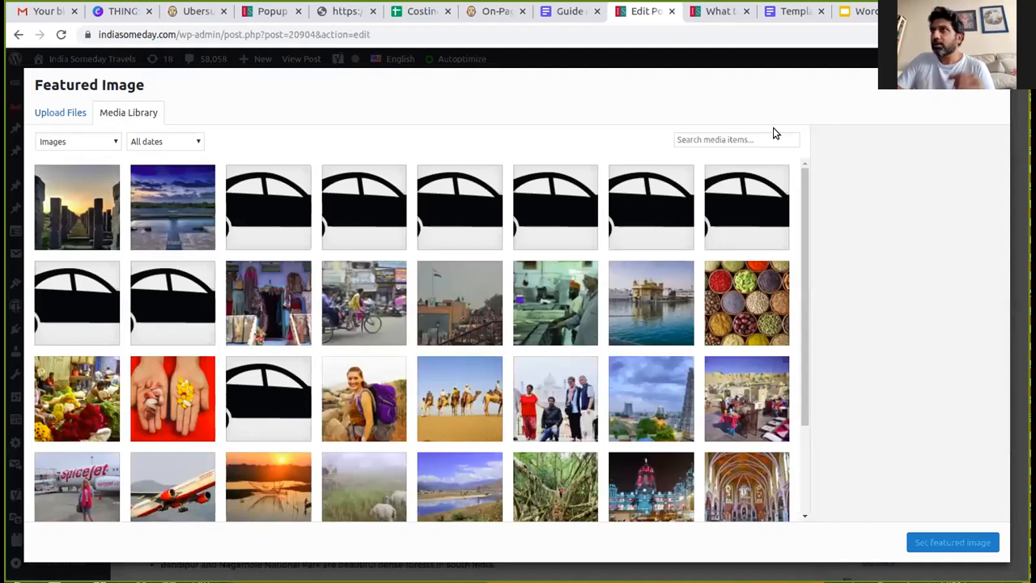
left_click(771, 141)
type("tiger")
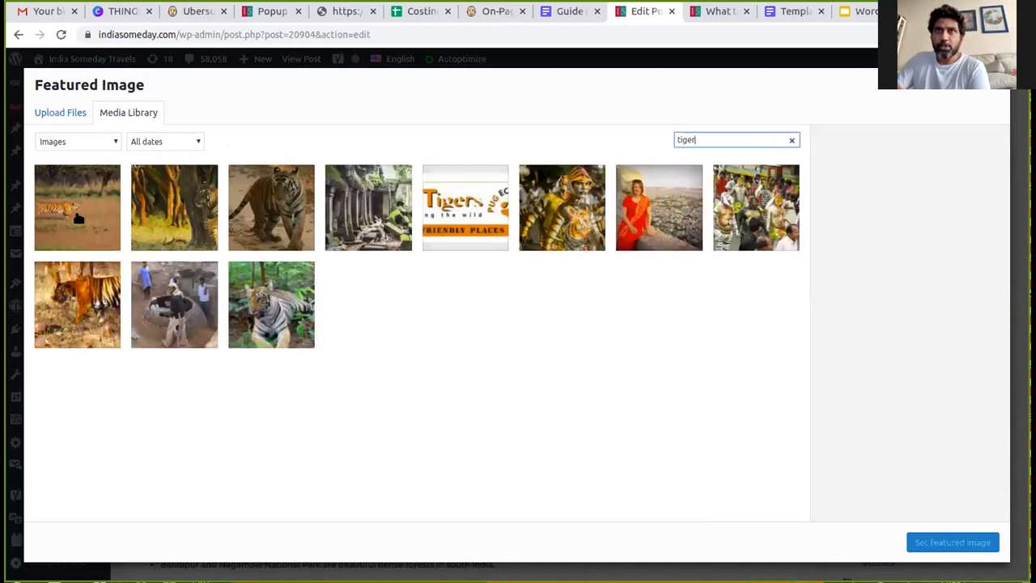
left_click(79, 219)
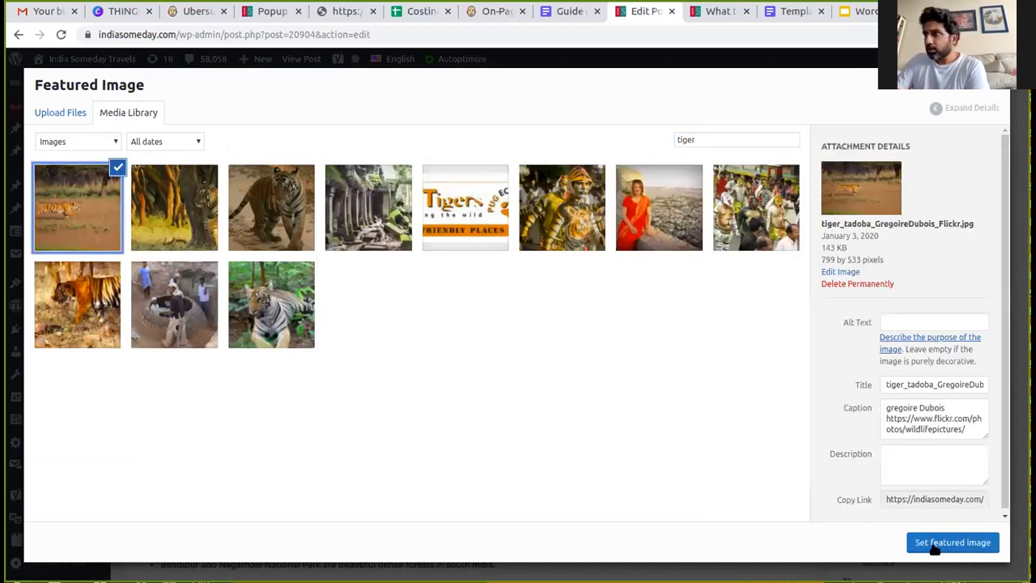
left_click(935, 548)
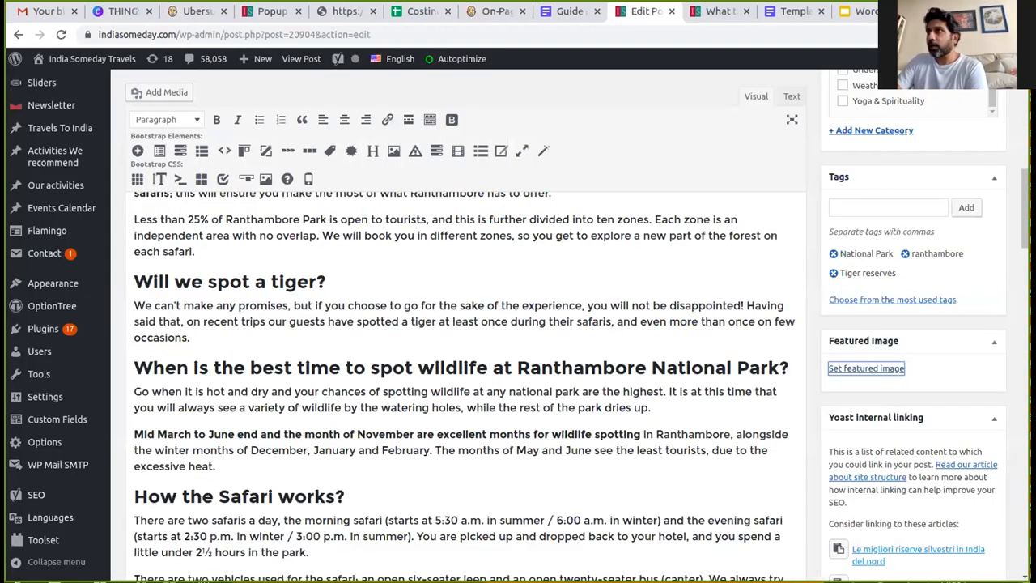
Examine the new featured image and the Yoast SEO Premium section below the post, including its focus keyphrase field and snippet preview
scroll(913, 453, "down", 1)
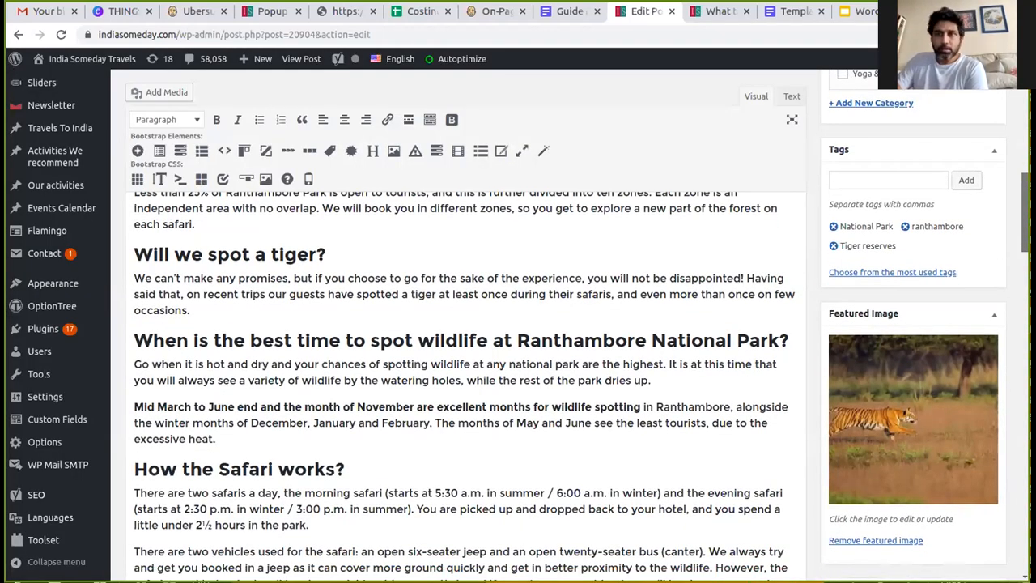
scroll(581, 326, "down", 3)
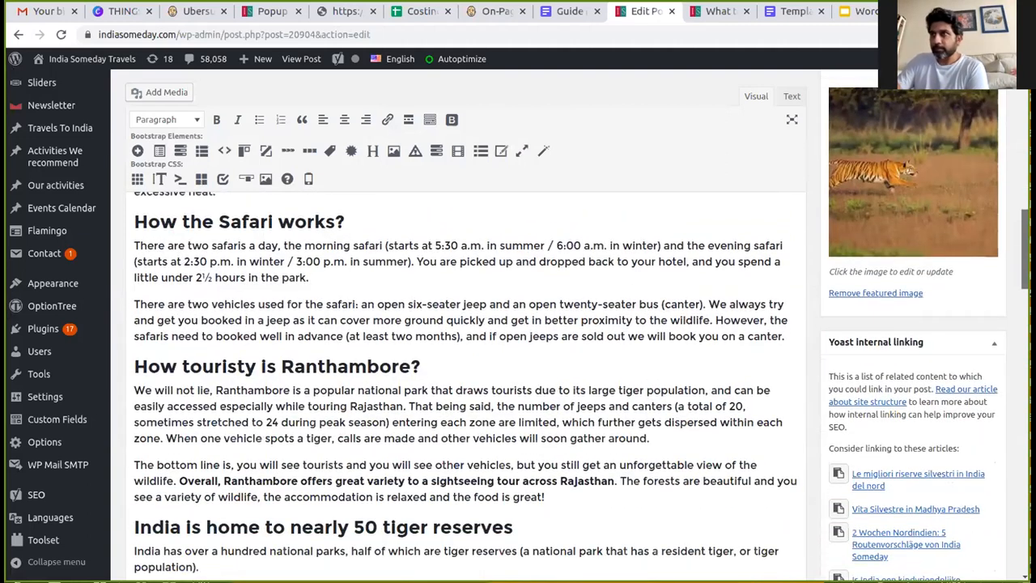
scroll(465, 365, "down", 7)
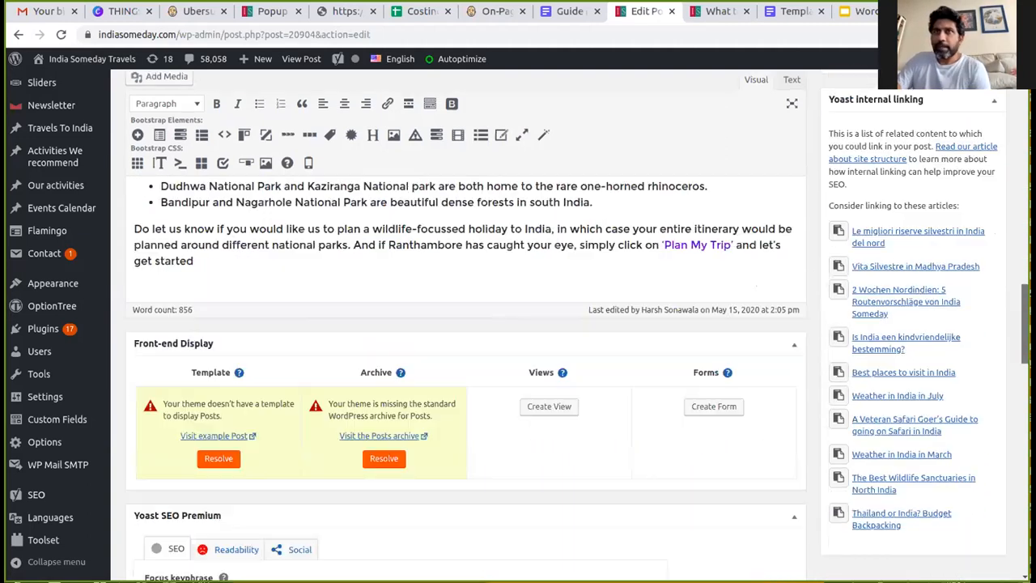
scroll(465, 324, "down", 3)
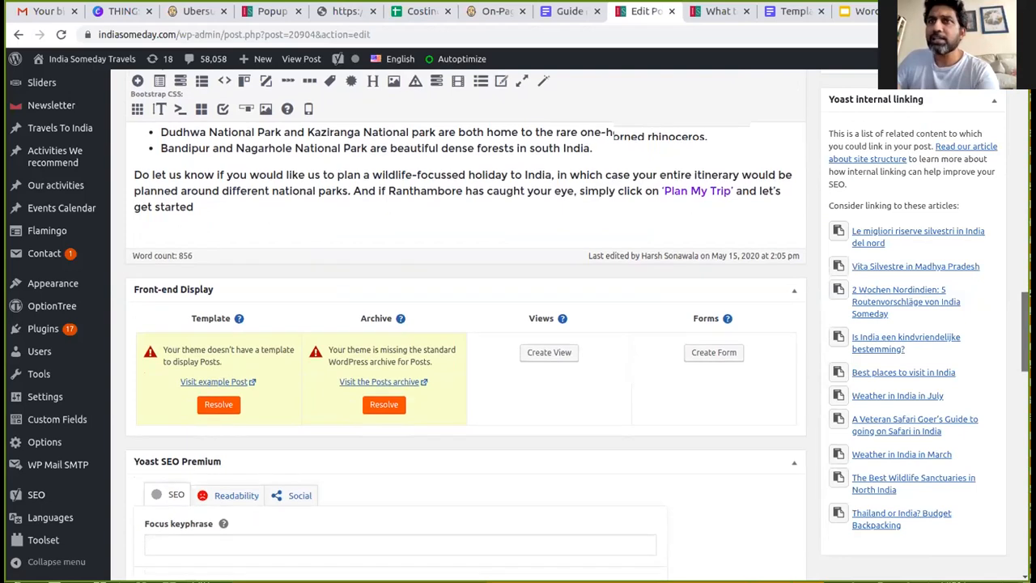
scroll(465, 324, "down", 1)
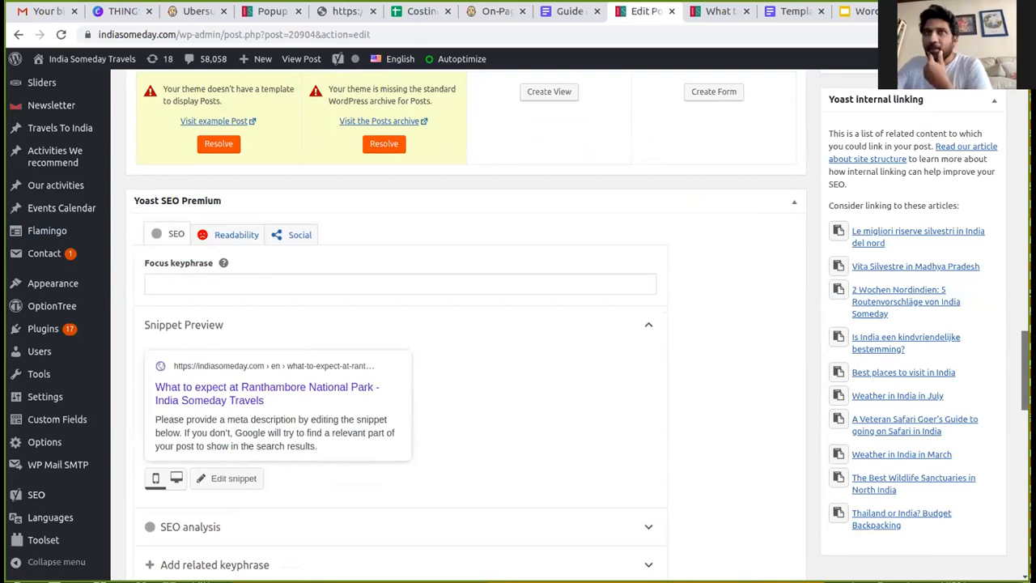
scroll(466, 324, "down", 5)
scroll(465, 324, "up", 4)
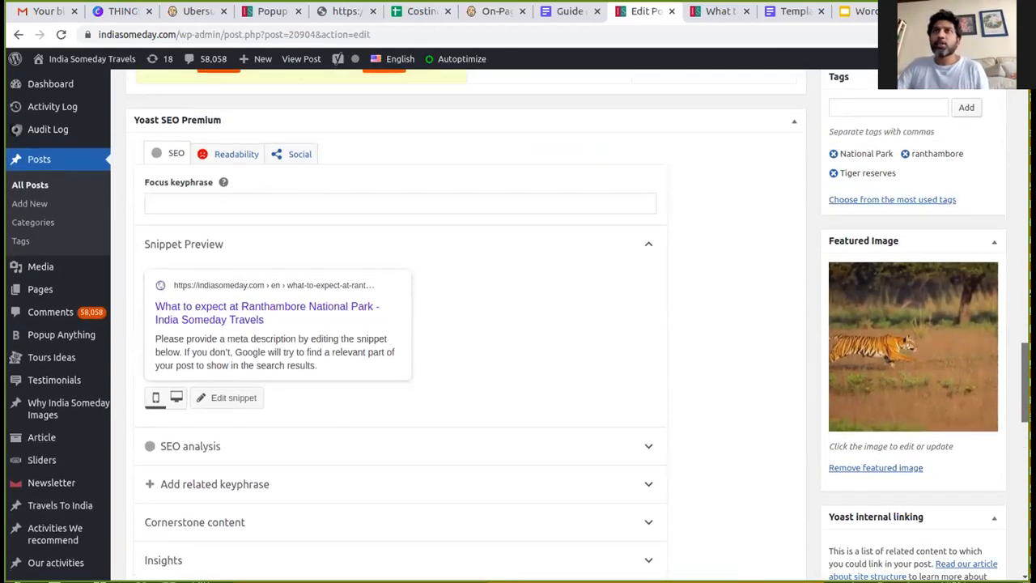
scroll(249, 289, "up", 1)
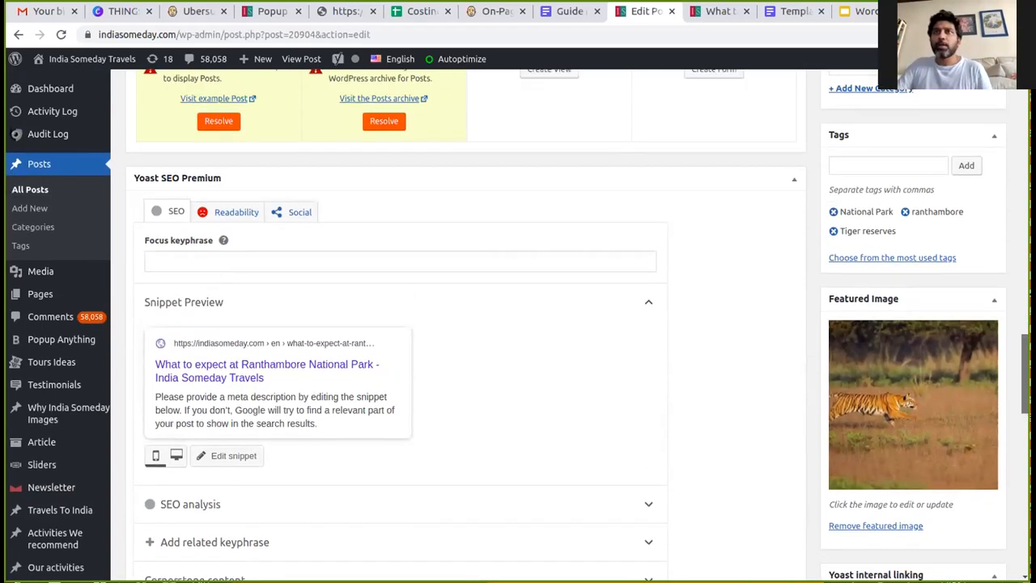
Check the post's content for its main topic and set the Yoast focus keyphrase to "Ranthambore National Park"
left_click(221, 260)
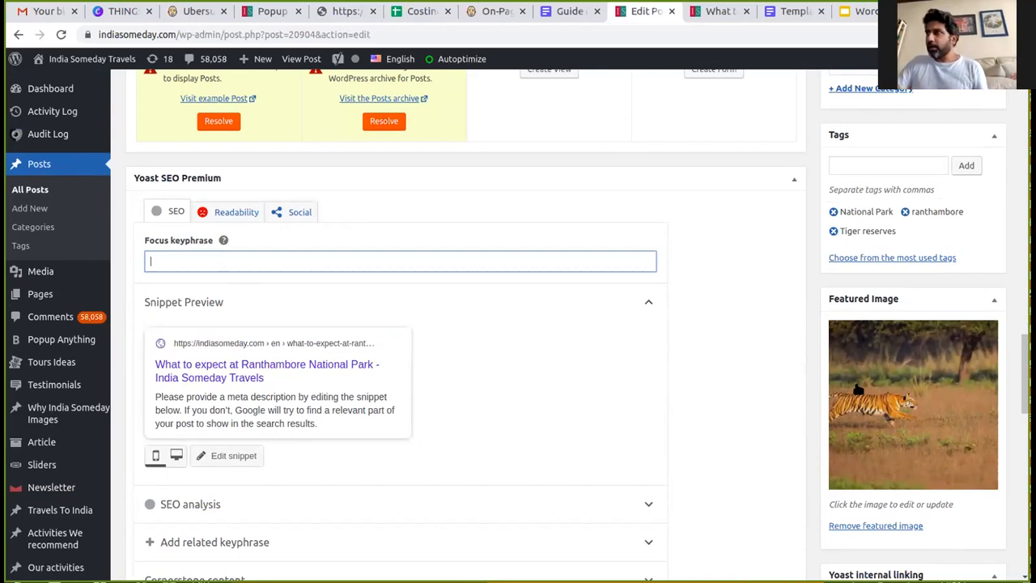
scroll(1025, 372, "up", 1)
scroll(1025, 372, "up", 5)
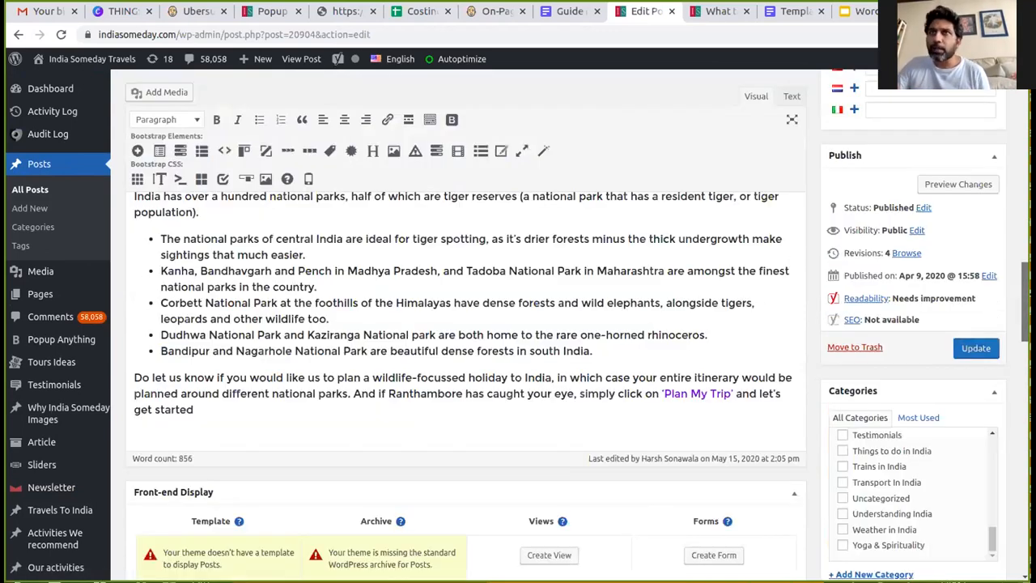
scroll(1025, 372, "up", 2)
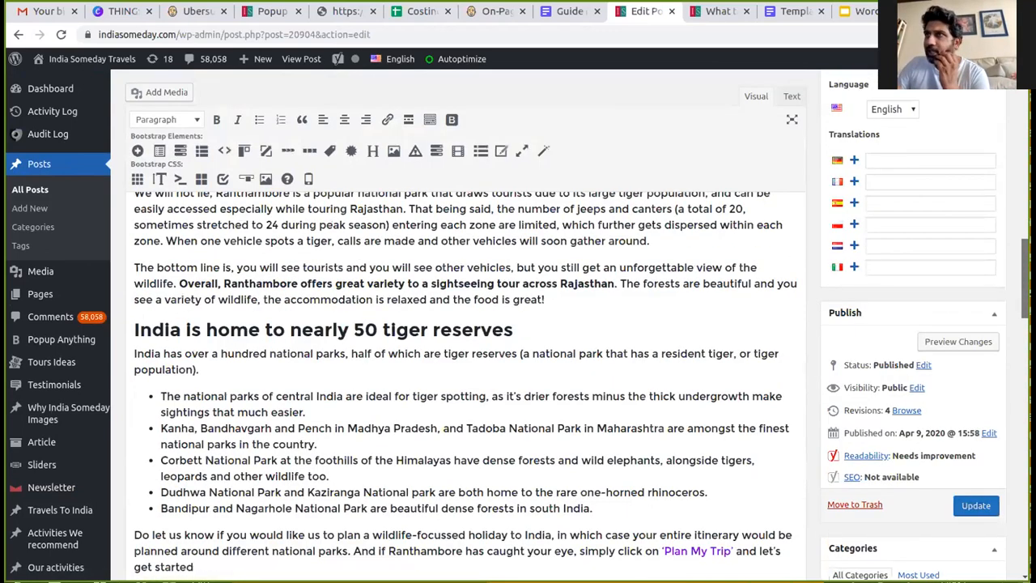
scroll(1025, 372, "up", 10)
scroll(1025, 372, "down", 1)
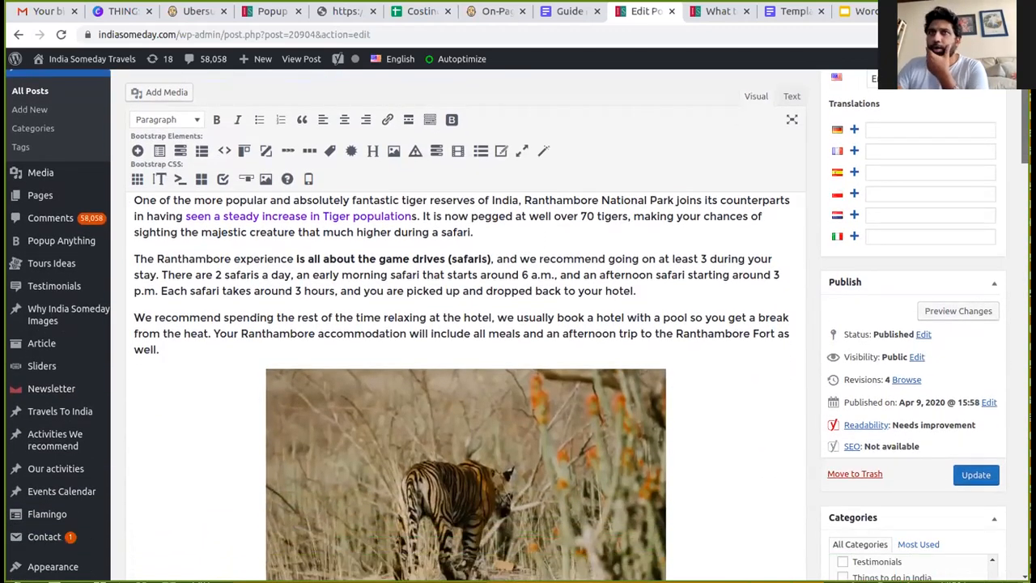
scroll(465, 364, "down", 2)
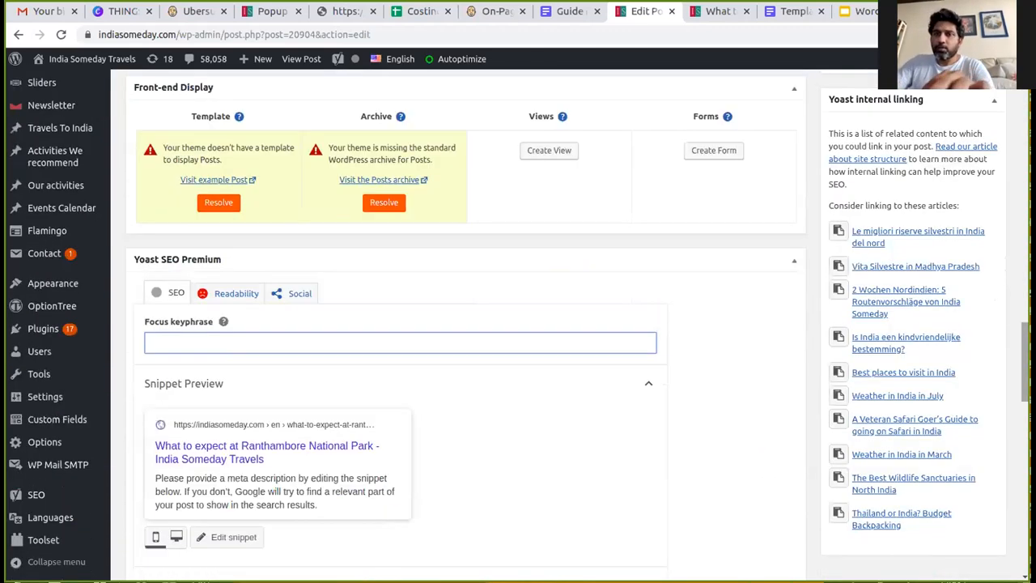
type("Ran")
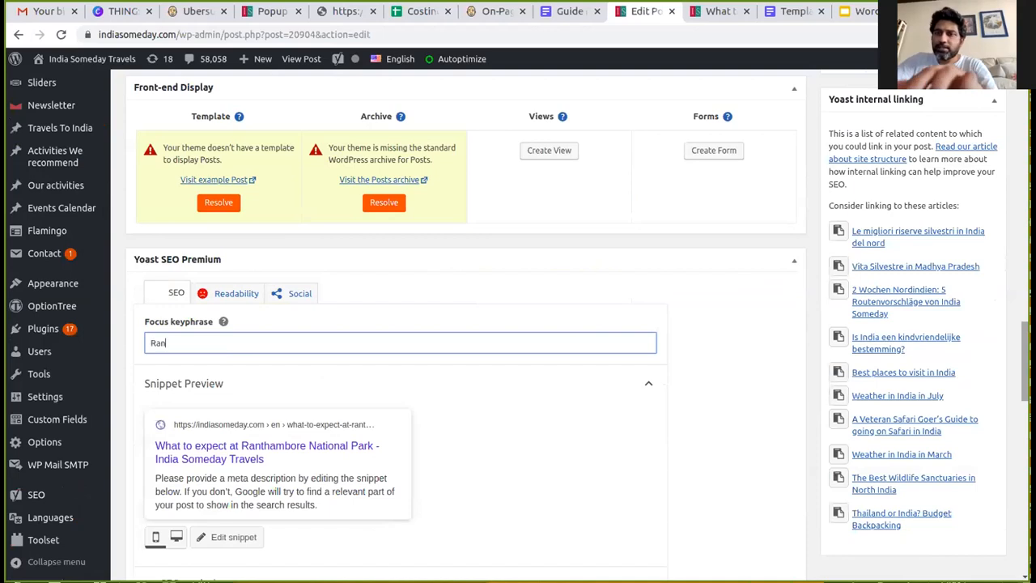
type("thambore National Park")
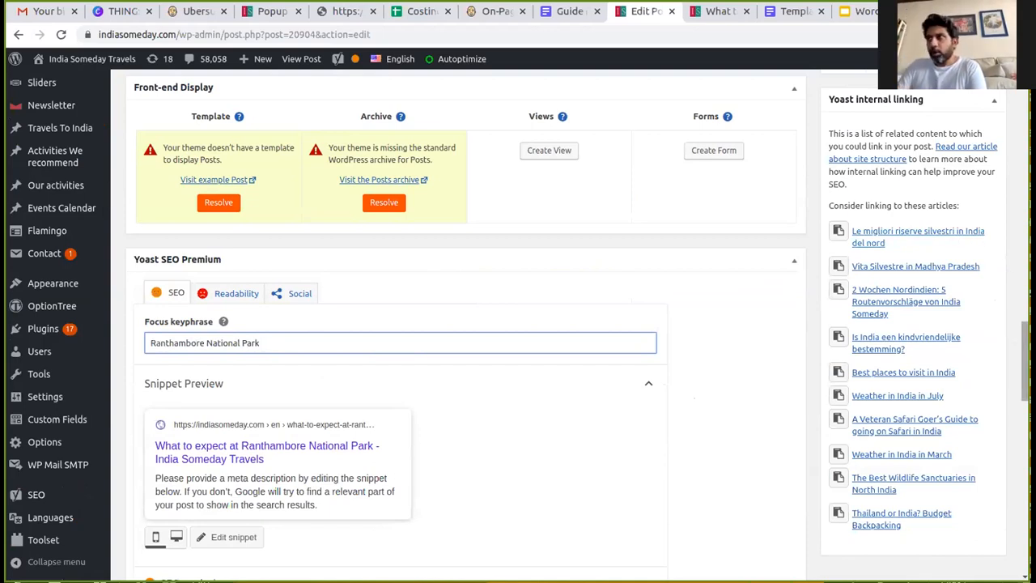
Expand the Yoast SEO analysis for the focus keyphrase and review its listed problems and improvements
scroll(1024, 360, "down", 2)
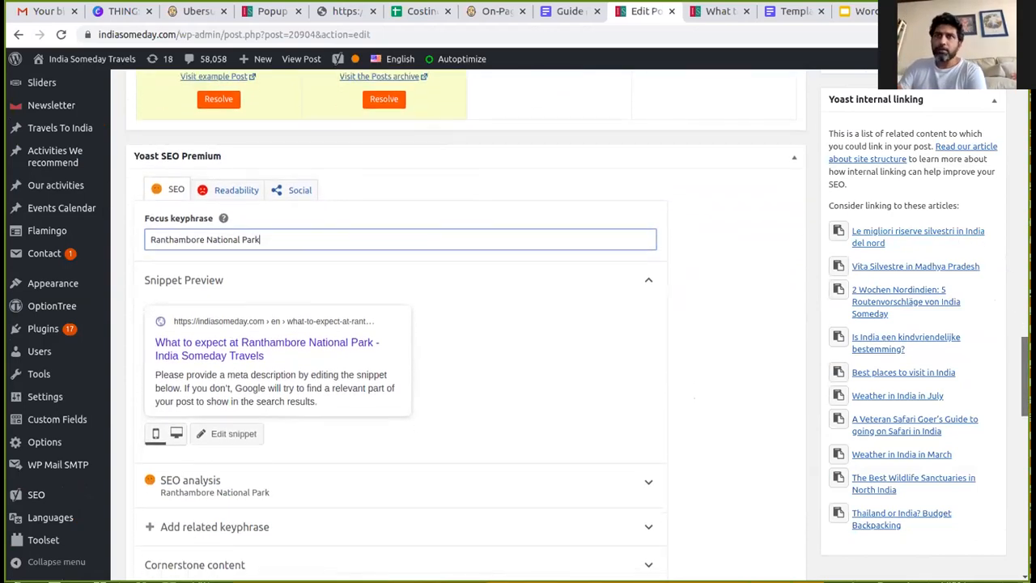
scroll(1024, 360, "down", 1)
left_click(288, 180)
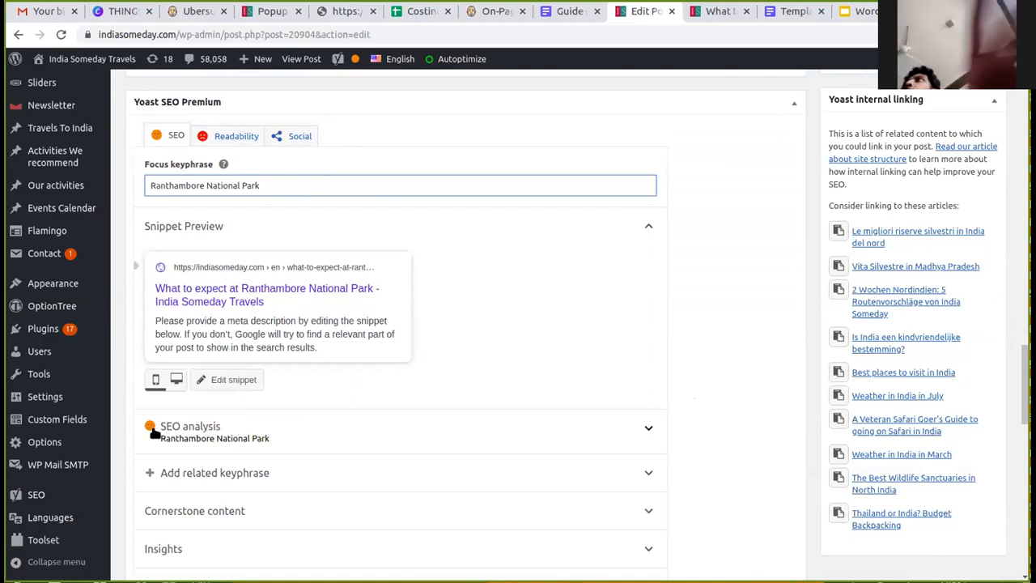
left_click(470, 424)
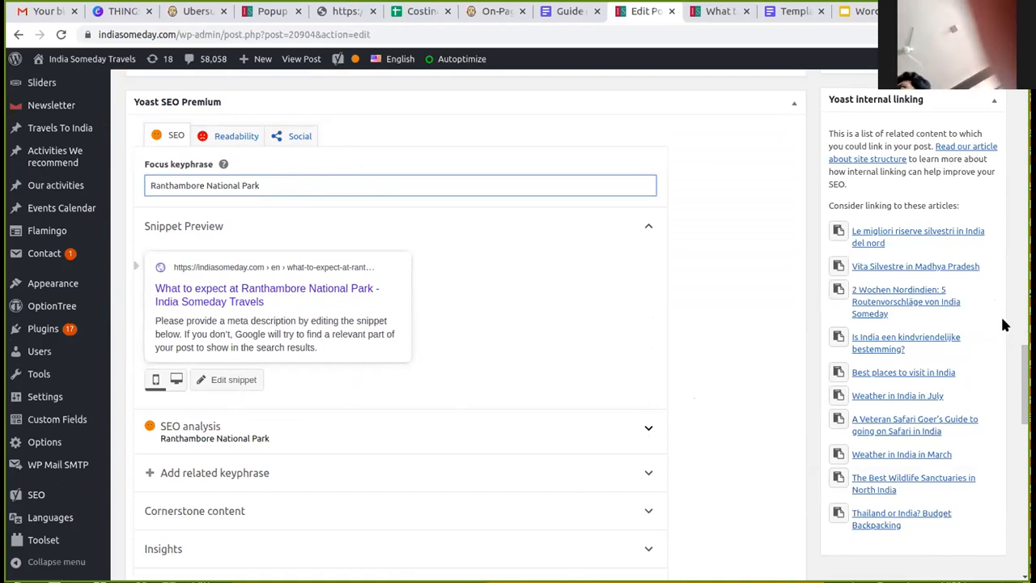
scroll(1007, 325, "down", 1)
scroll(235, 403, "down", 4)
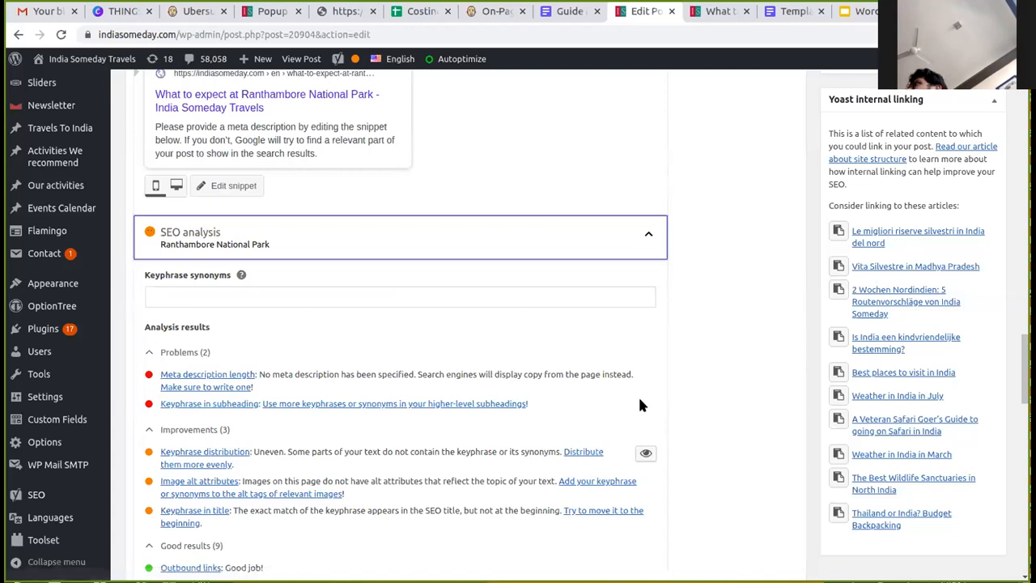
scroll(518, 323, "up", 2)
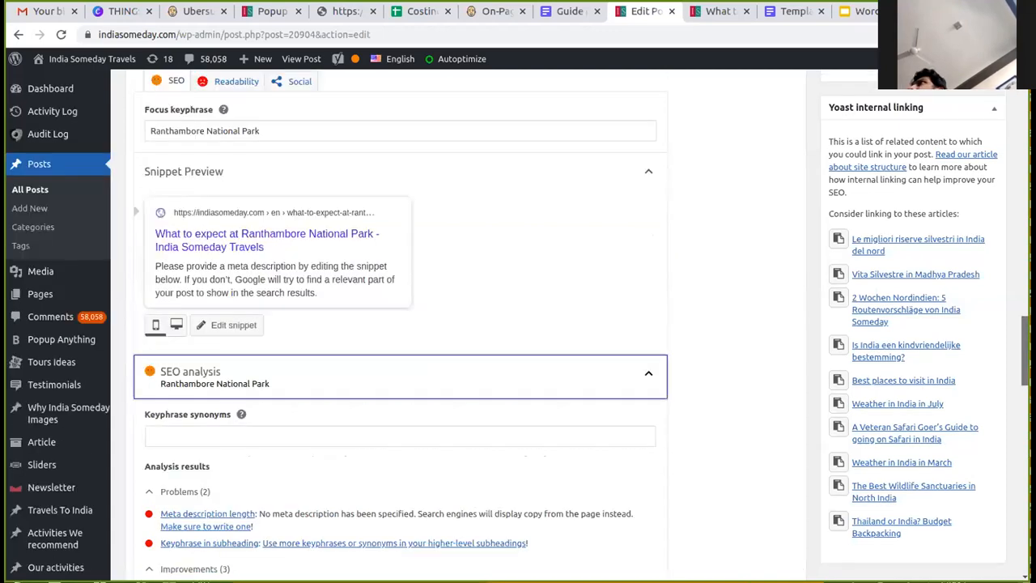
Change the subheading "When is the best time to spot wildlife at Ranthambore National Park?" to Heading 2
scroll(465, 324, "up", 10)
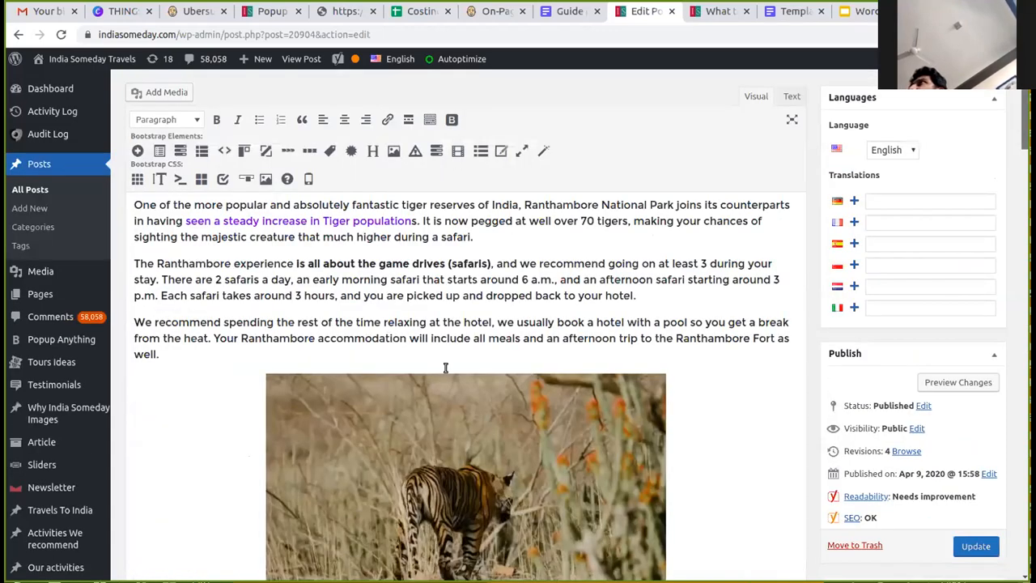
scroll(527, 363, "down", 5)
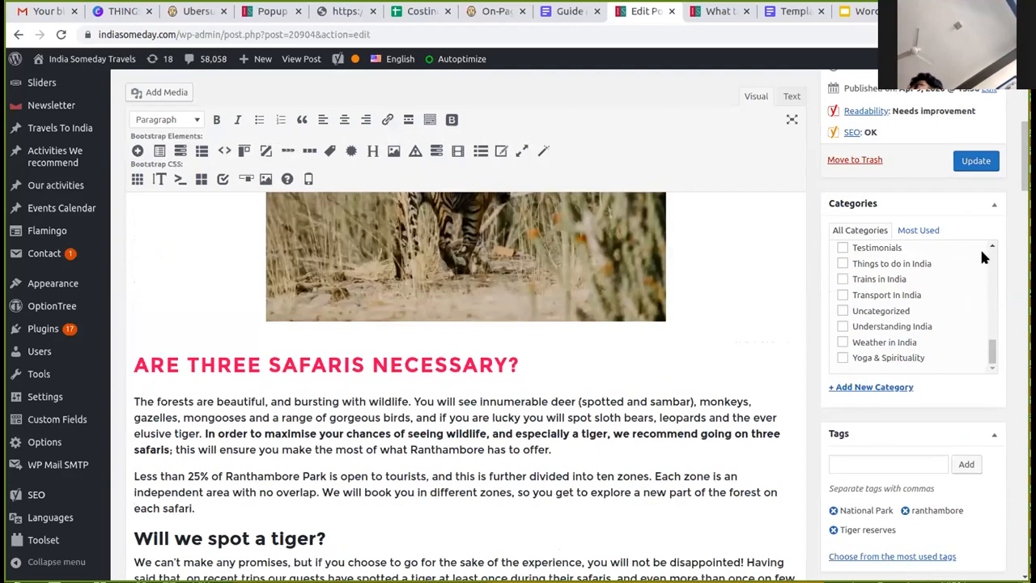
scroll(1024, 161, "down", 1)
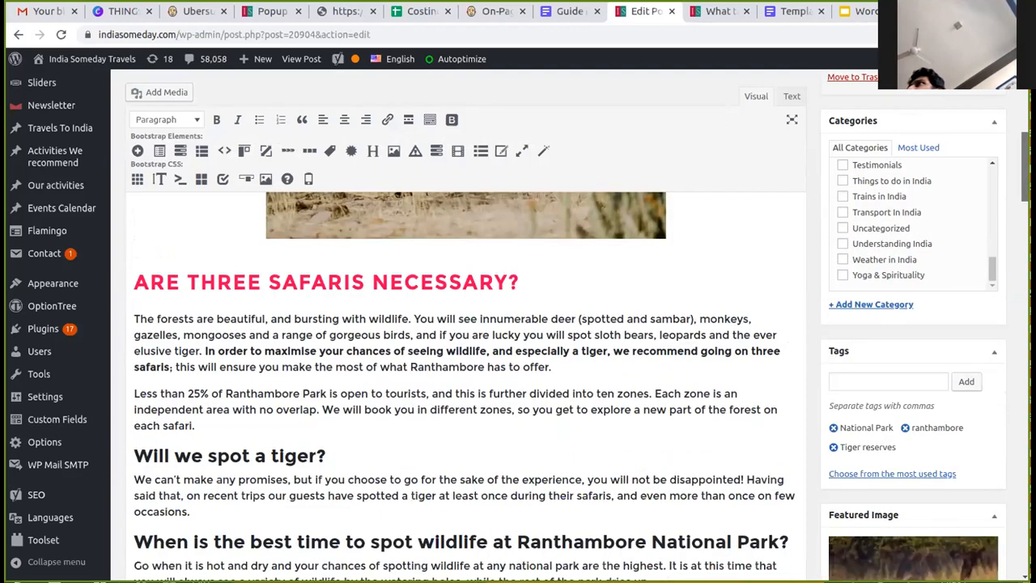
scroll(968, 241, "down", 1)
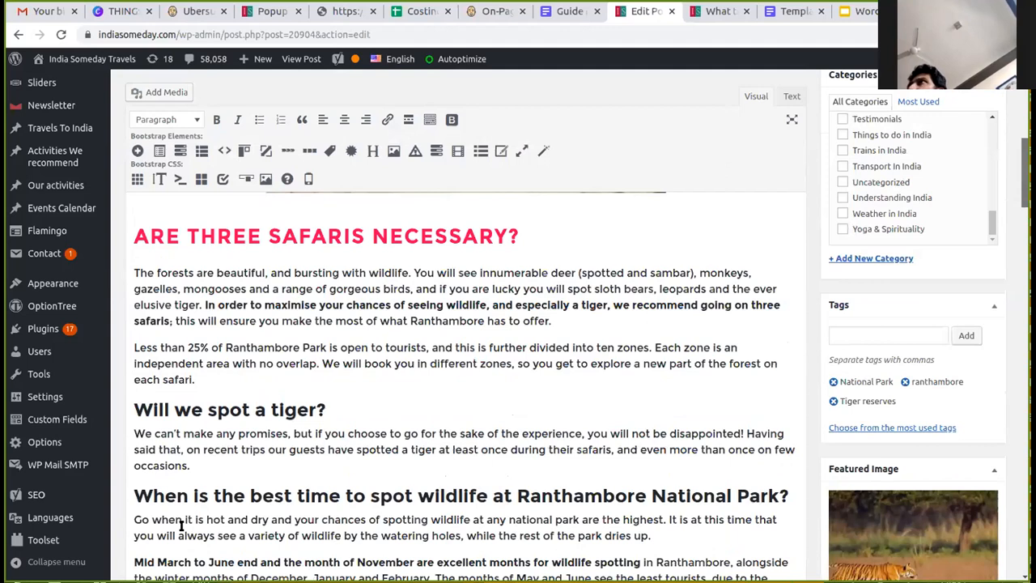
scroll(154, 530, "down", 3)
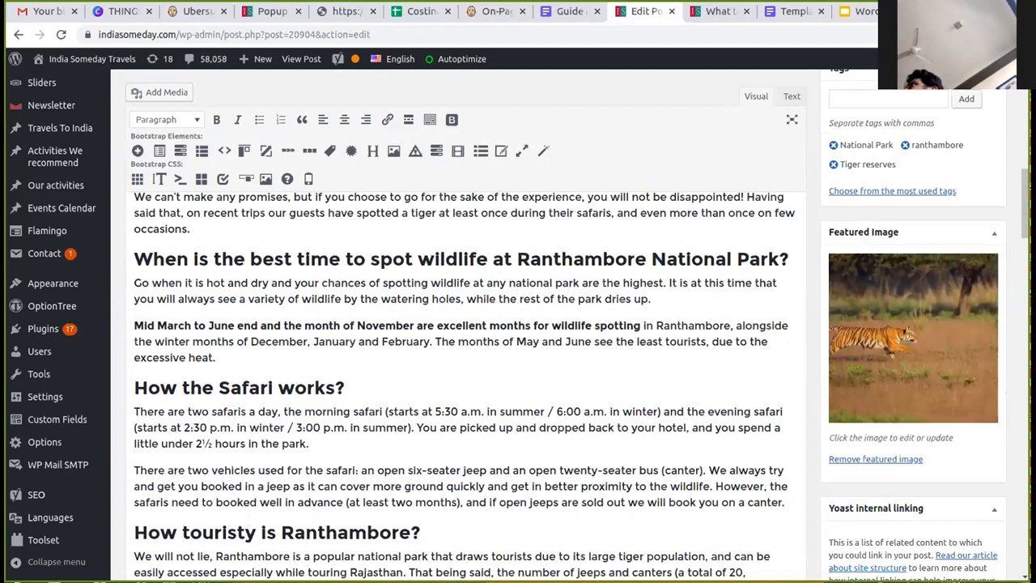
scroll(243, 520, "up", 10)
scroll(465, 364, "down", 8)
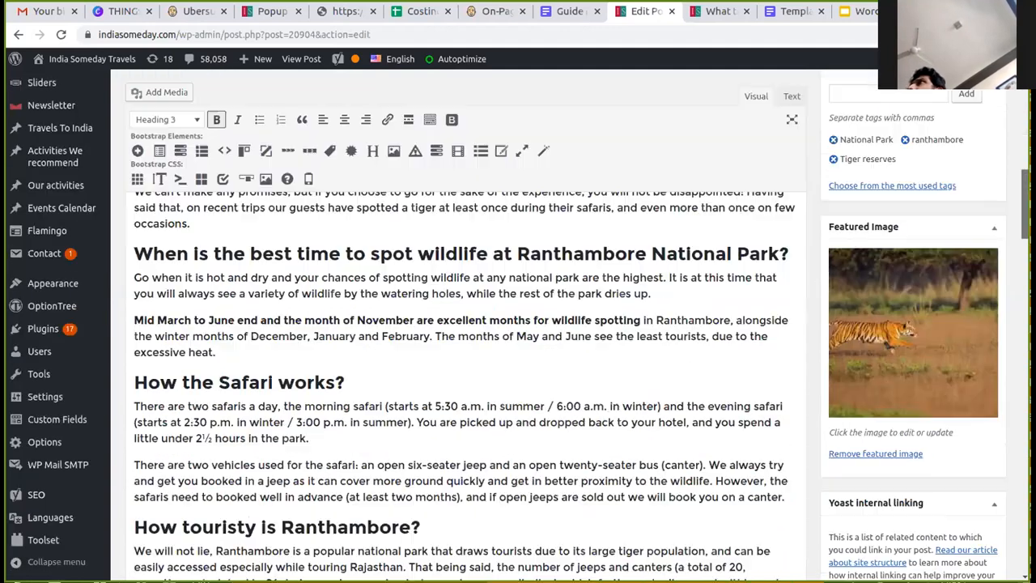
scroll(465, 364, "up", 3)
scroll(465, 194, "down", 2)
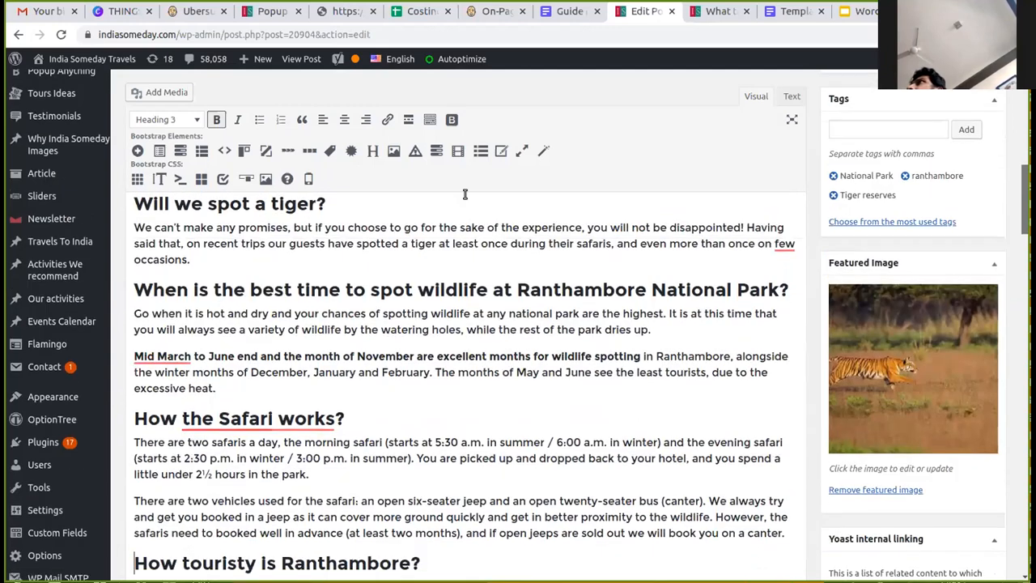
scroll(226, 179, "down", 1)
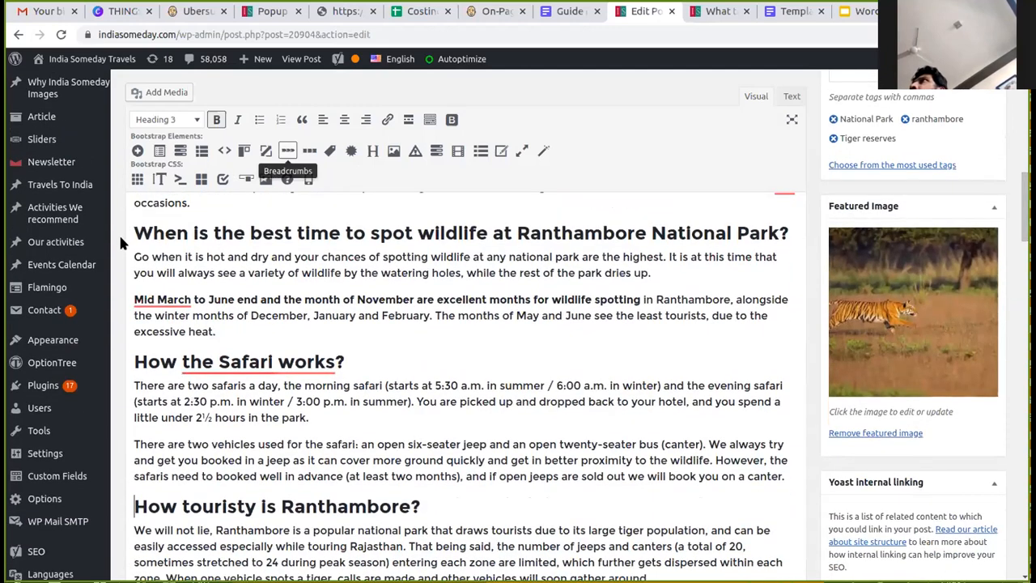
left_click_drag(134, 233, 792, 234)
left_click(193, 122)
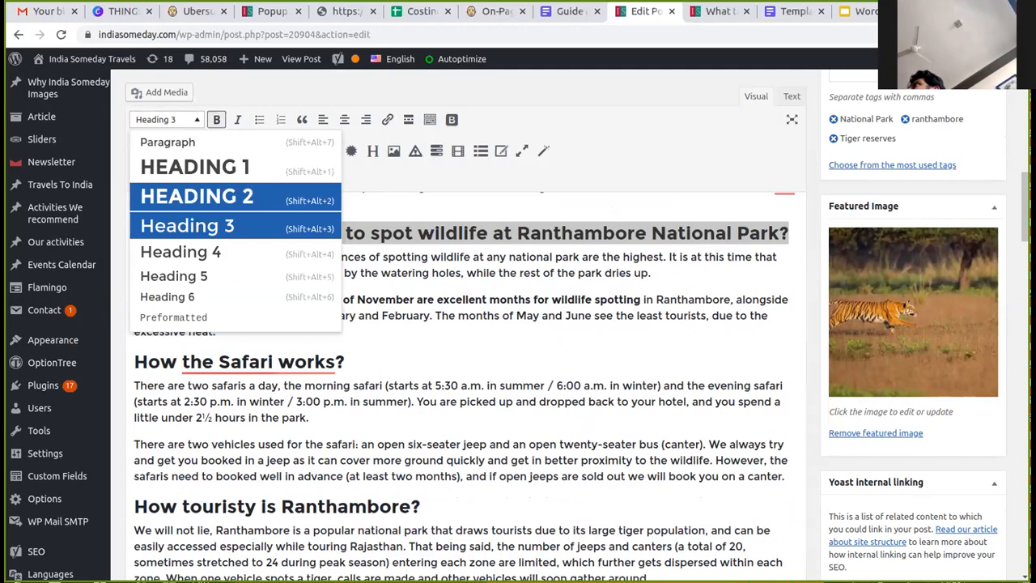
left_click(197, 196)
Recheck the Yoast SEO analysis and open the snippet editor with the slug ready for editing
scroll(431, 233, "down", 13)
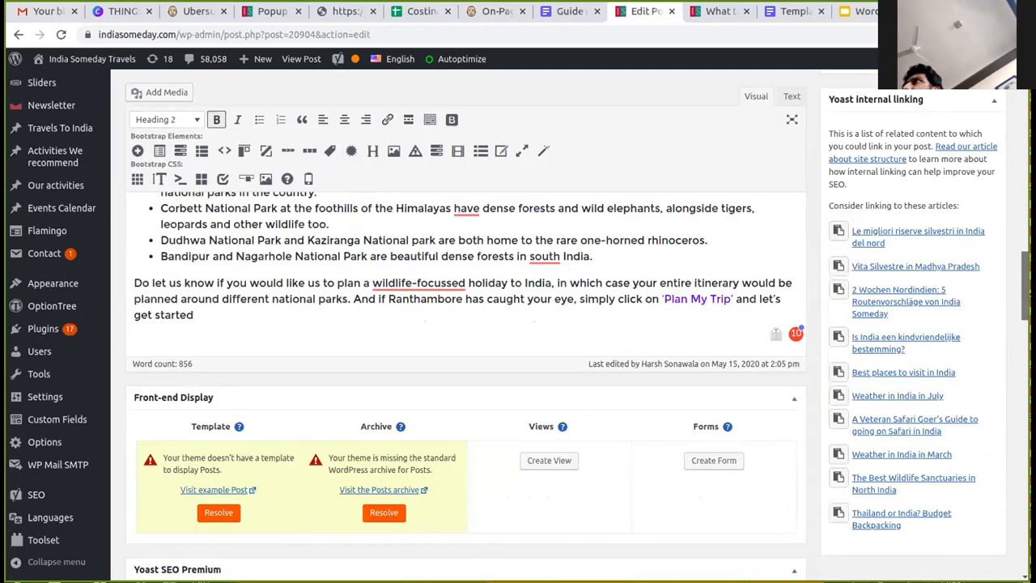
scroll(465, 324, "down", 7)
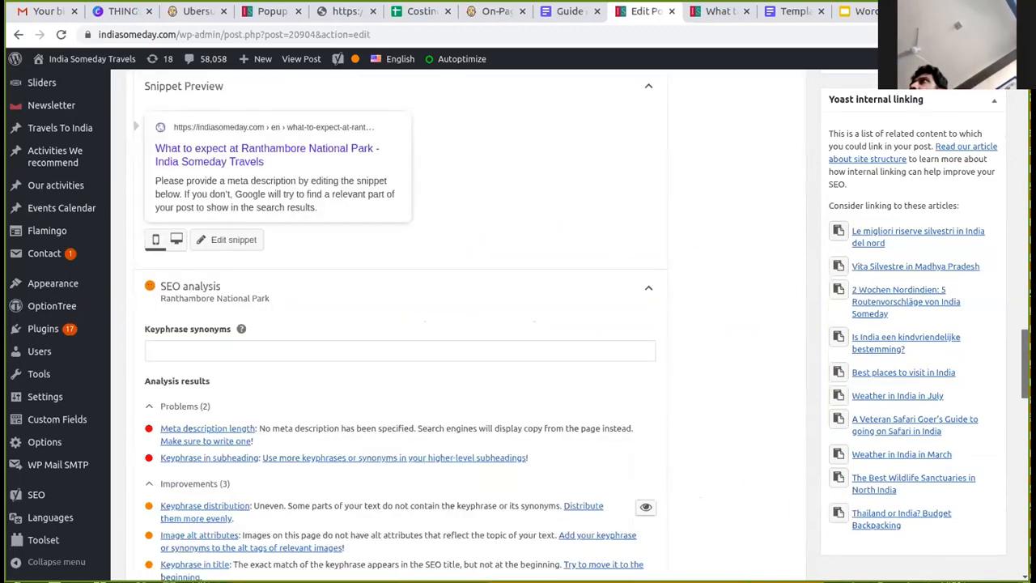
scroll(465, 324, "up", 2)
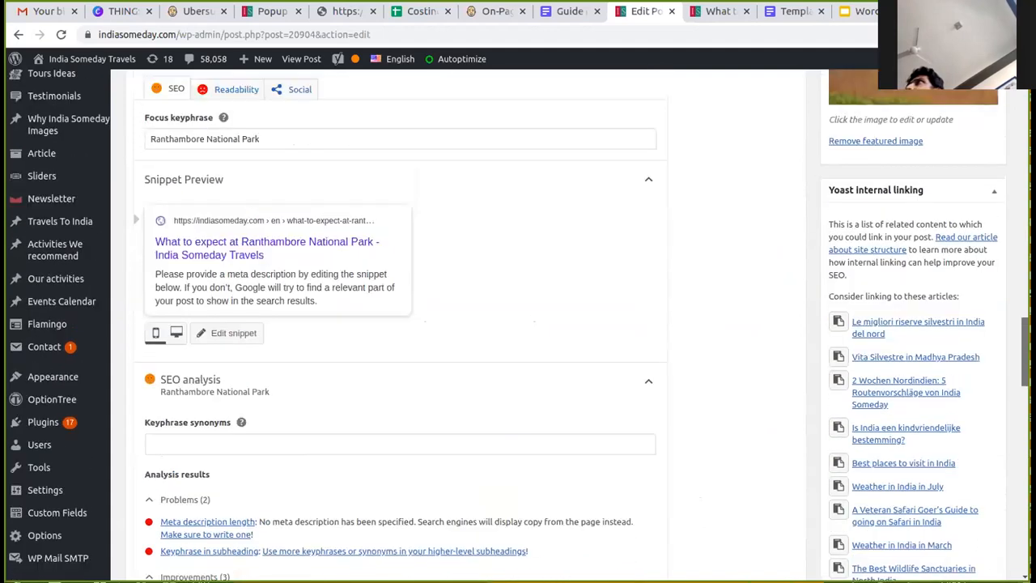
scroll(465, 324, "up", 2)
scroll(314, 212, "down", 3)
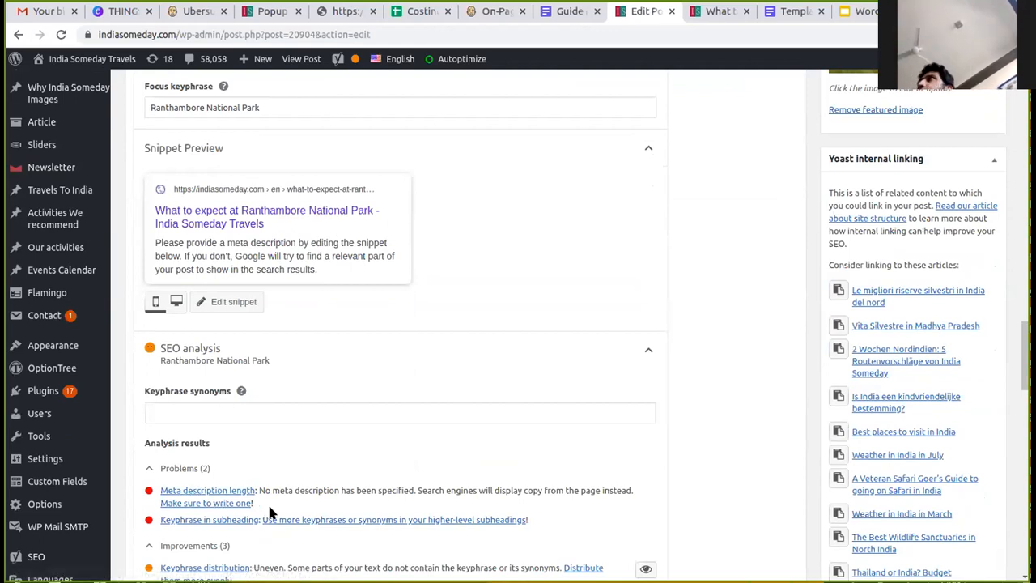
left_click(244, 306)
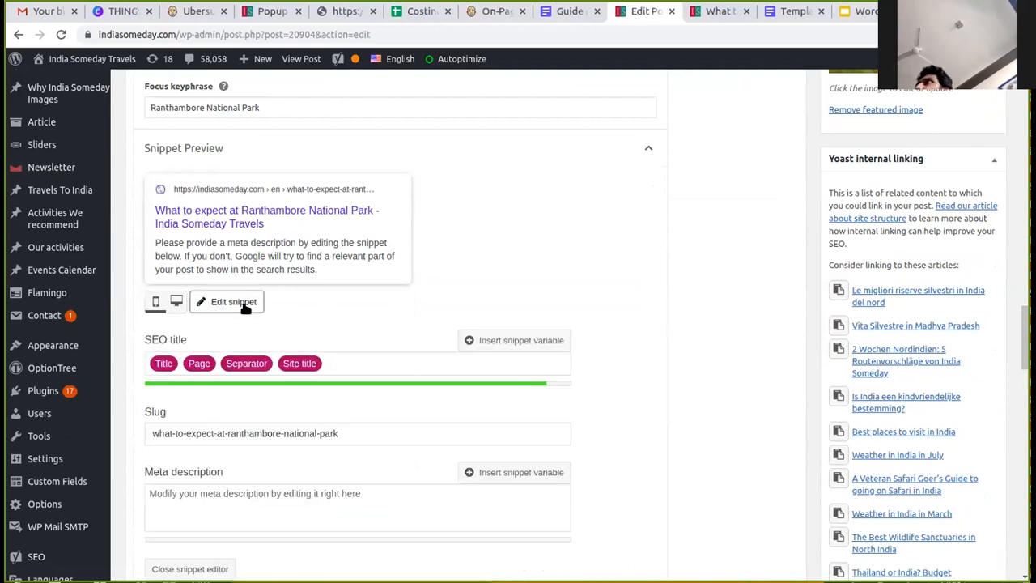
left_click(367, 433)
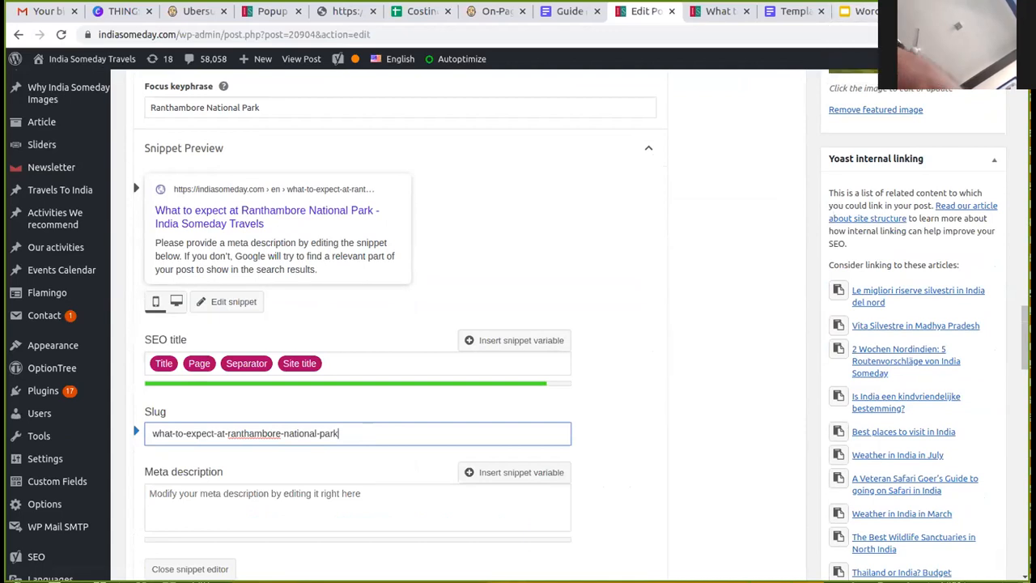
Search Google in a new tab for "ranthambore national park indiasomeday" and examine the URL of the "What to expect" result
key("ctrl+t")
type("ranthambore")
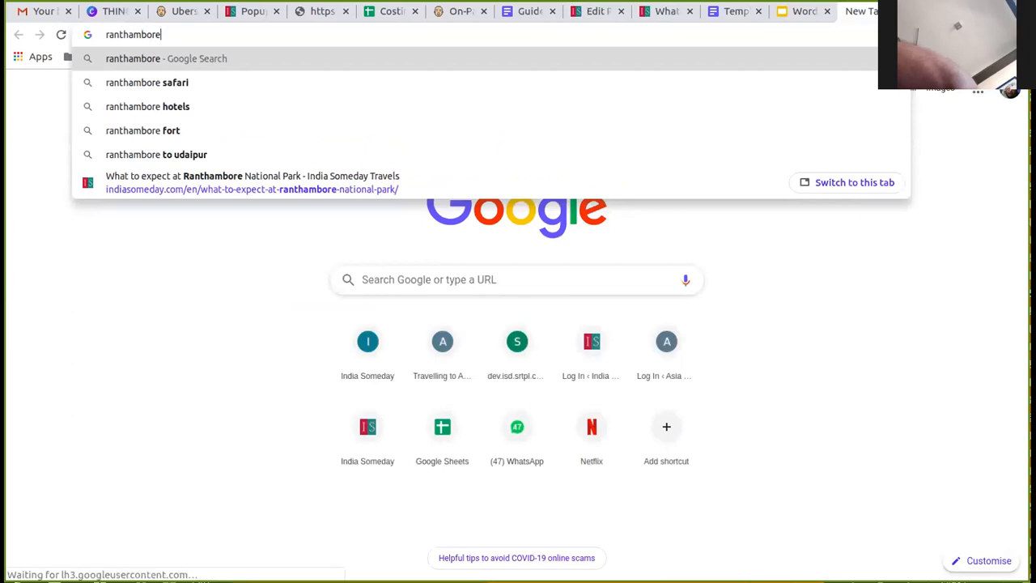
type(" national")
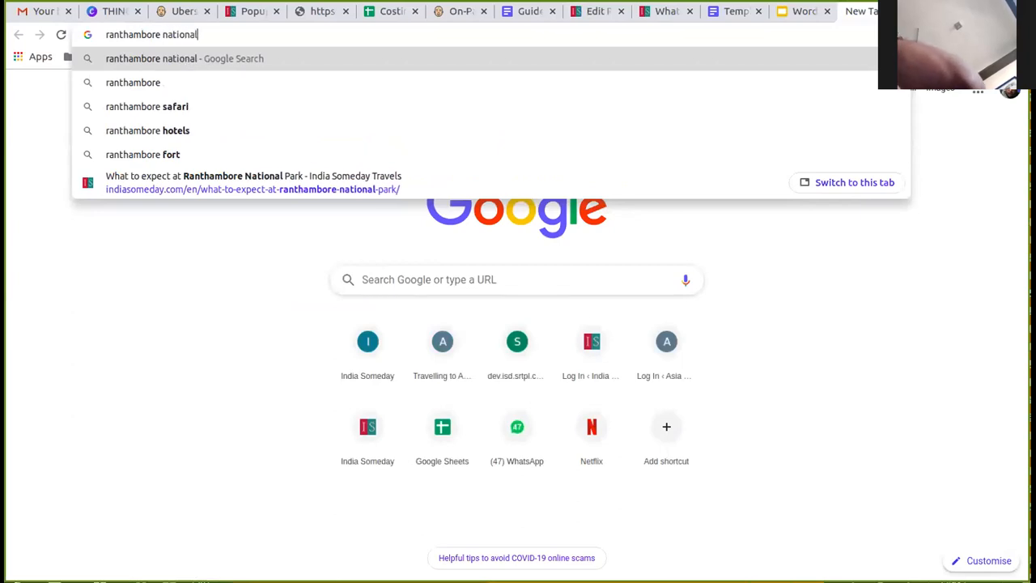
type(" park ind")
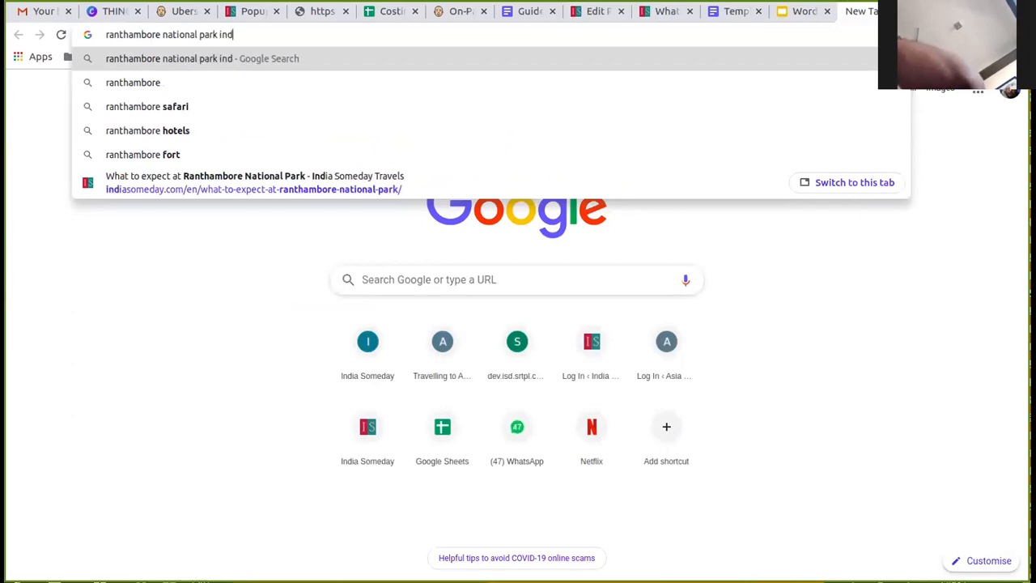
type("iasomeday")
key("Return")
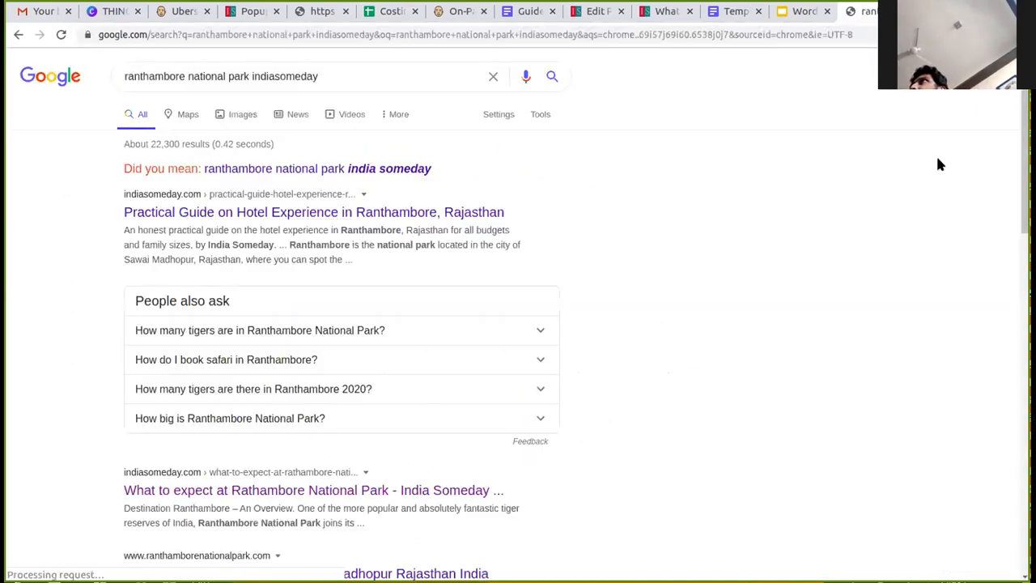
scroll(518, 318, "down", 4)
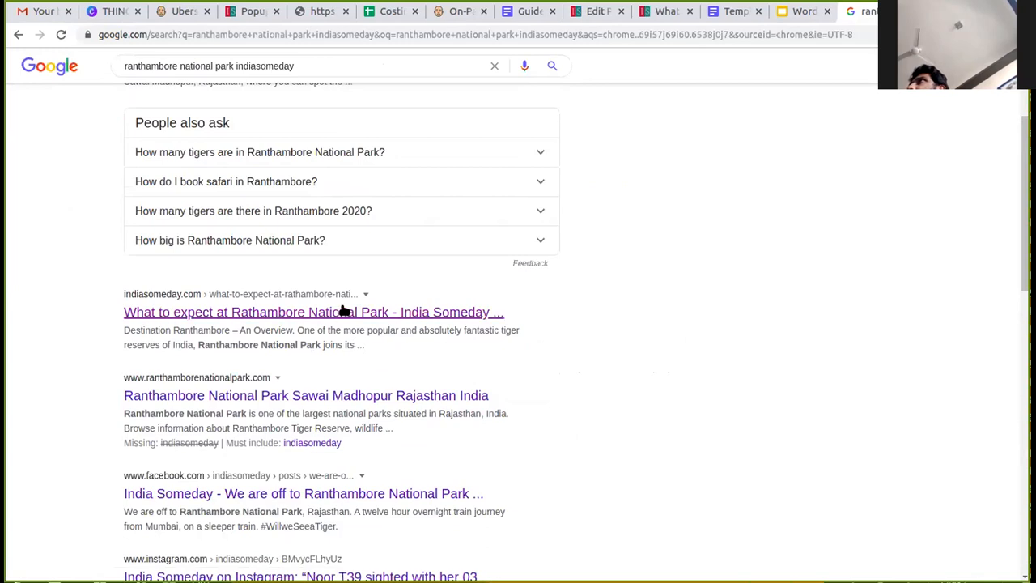
left_click(365, 295)
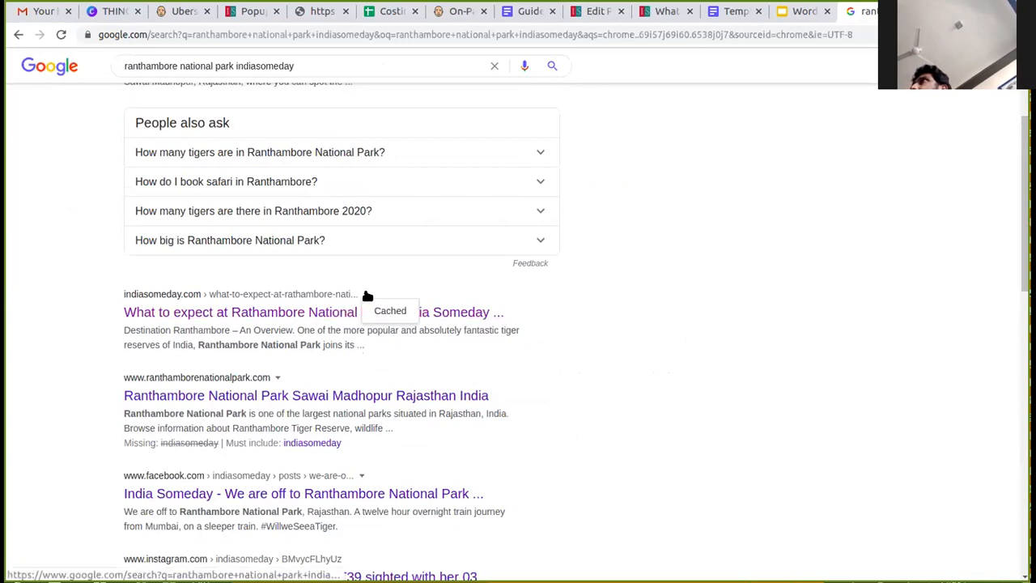
left_click(551, 350)
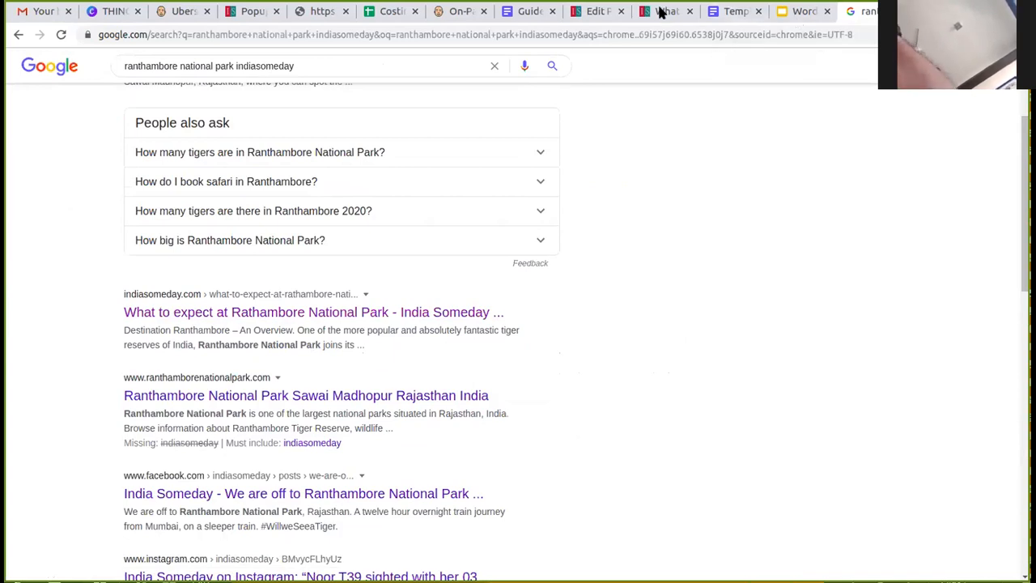
Switch back to the browser tab with the WordPress post's edit page
key("ctrl+Tab")
key("ctrl+Tab")
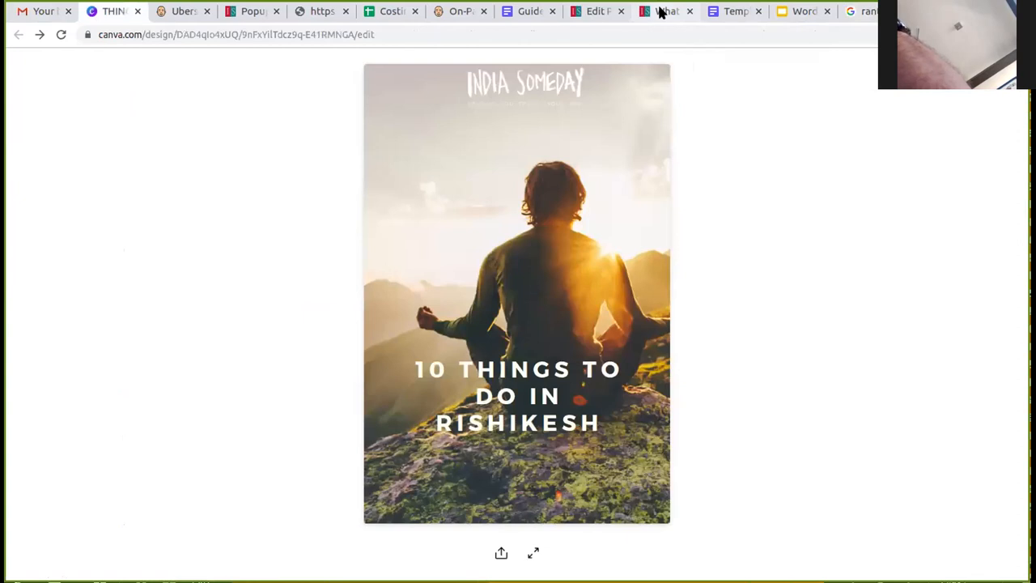
key("ctrl+Tab")
key("ctrl+Tab")
key("ctrl+Tab")
key("ctrl+Tab")
key("ctrl+Tab")
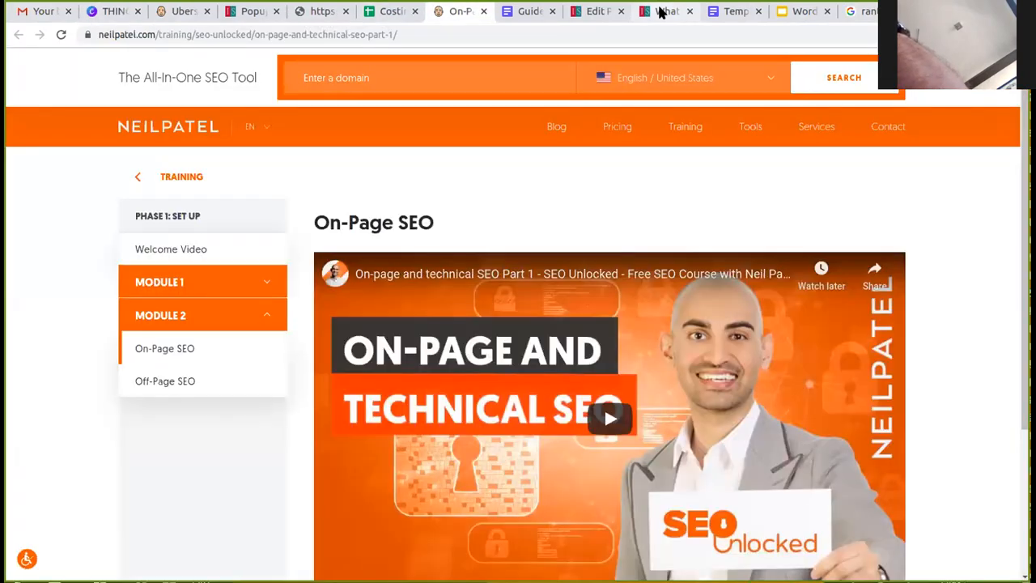
key("ctrl+Tab")
key("ctrl+Tab")
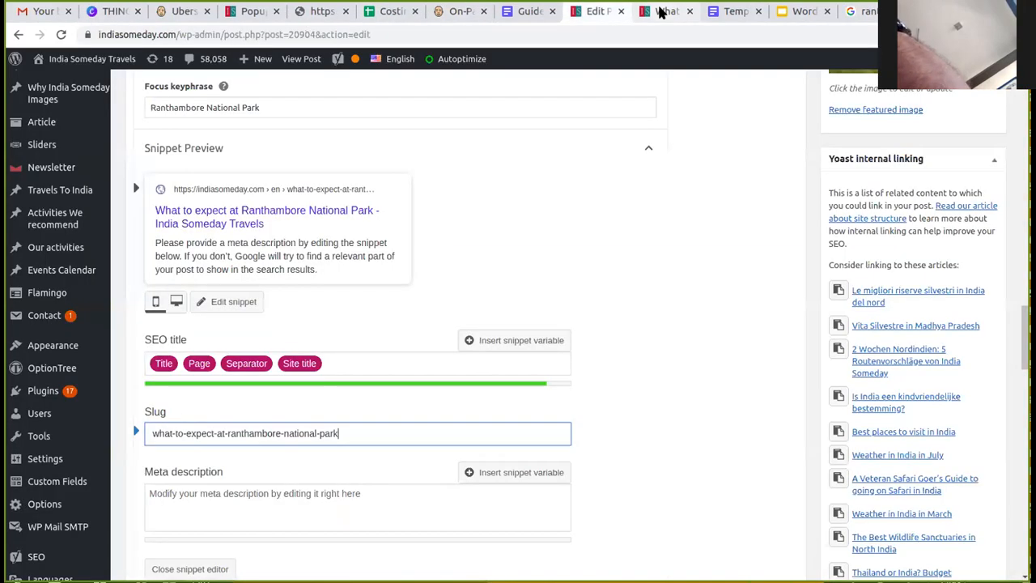
key("ctrl+Tab")
key("ctrl+Tab")
key("ctrl+Tab")
key("ctrl+Tab")
key("ctrl+Tab")
key("ctrl+Tab")
key("ctrl+Tab")
key("ctrl+Tab")
key("ctrl+Tab")
key("ctrl+Tab")
key("ctrl+Tab")
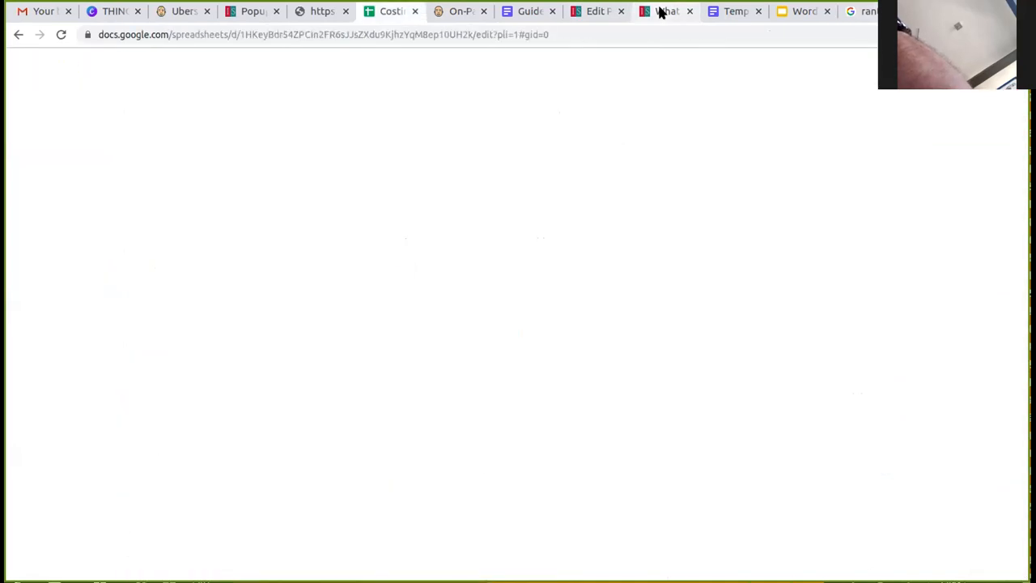
key("ctrl+Tab")
key("ctrl+Tab")
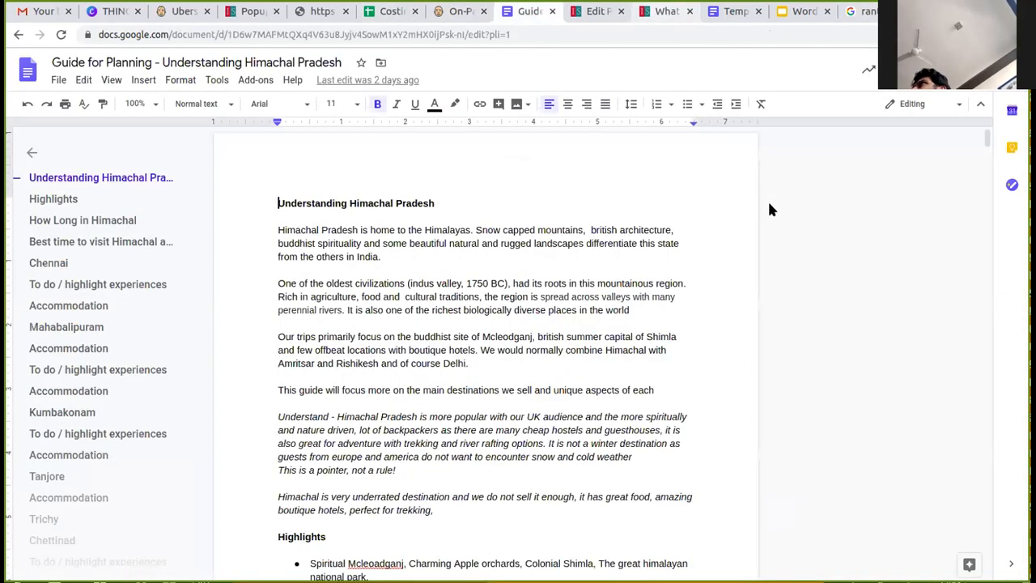
Retype the end of the slug in the snippet editor so it reads "what-to-expect-at-ranthambore-national park"
scroll(518, 324, "down", 2)
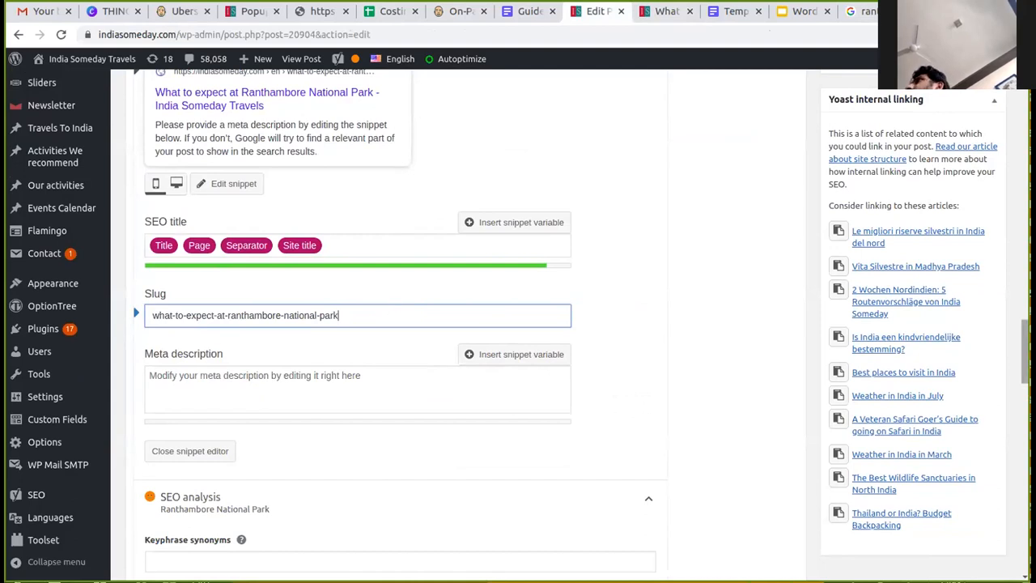
scroll(348, 315, "up", 1)
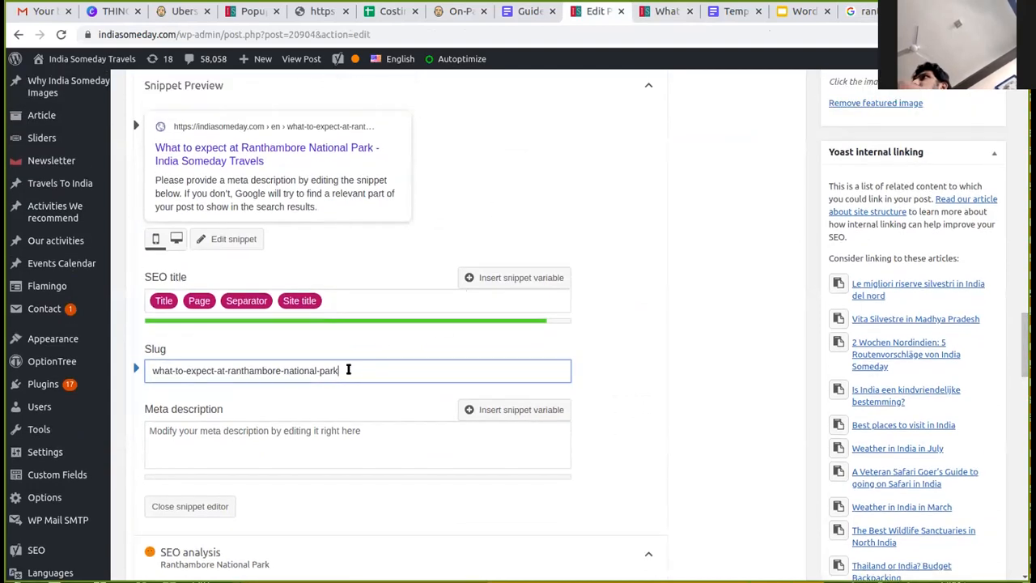
key("BackSpace")
key("BackSpace")
key("BackSpace")
key("BackSpace")
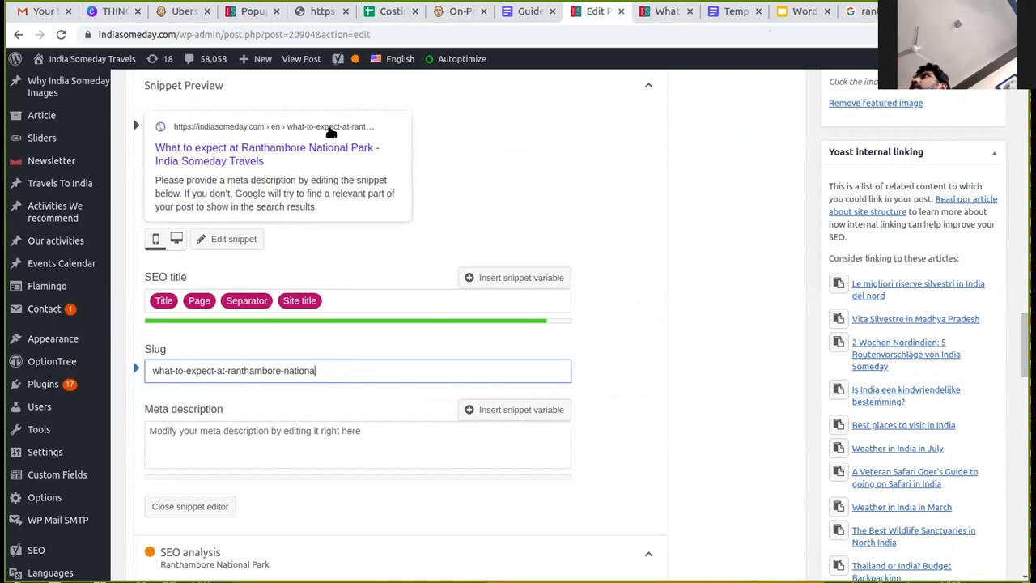
left_click(243, 243)
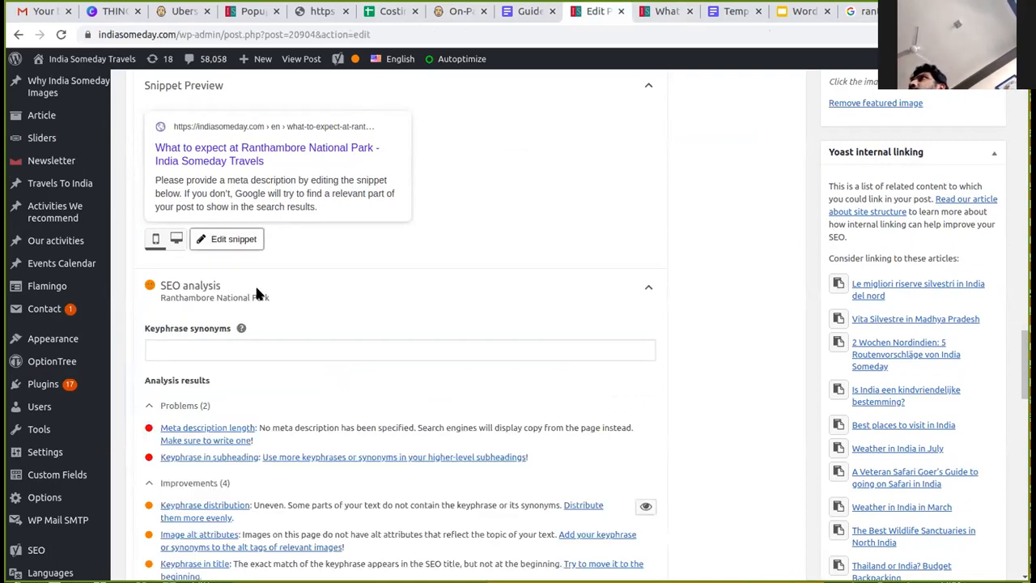
left_click(234, 241)
left_click(348, 370)
type("l park")
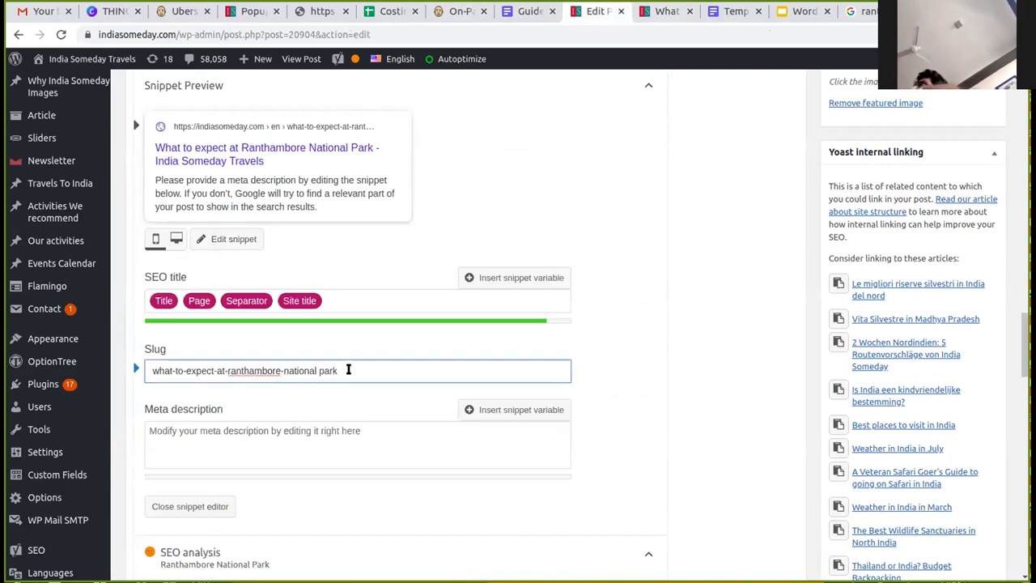
Begin the meta description with "Ranthambore national park is a bio diverse"
left_click(194, 437)
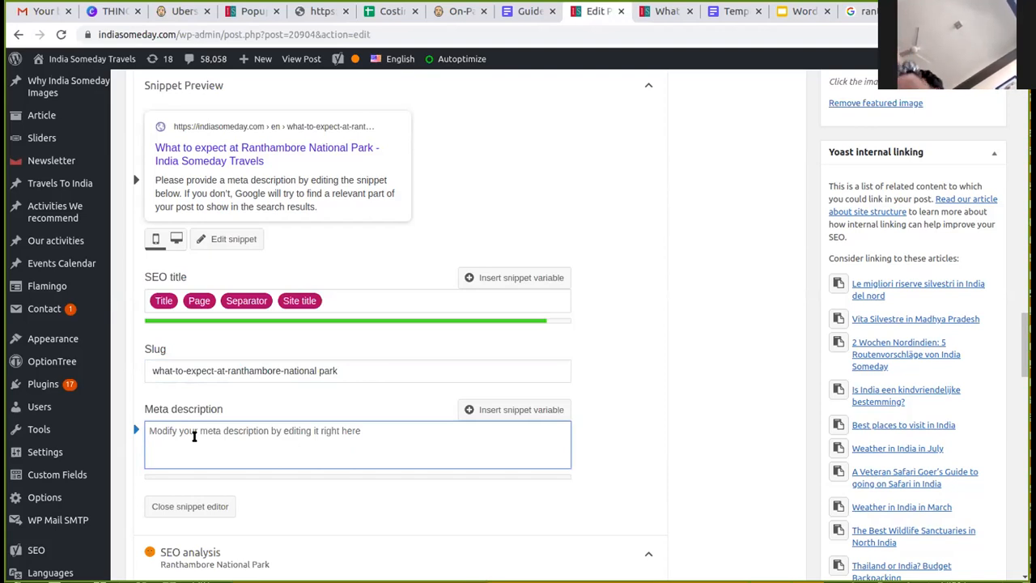
type("Ran")
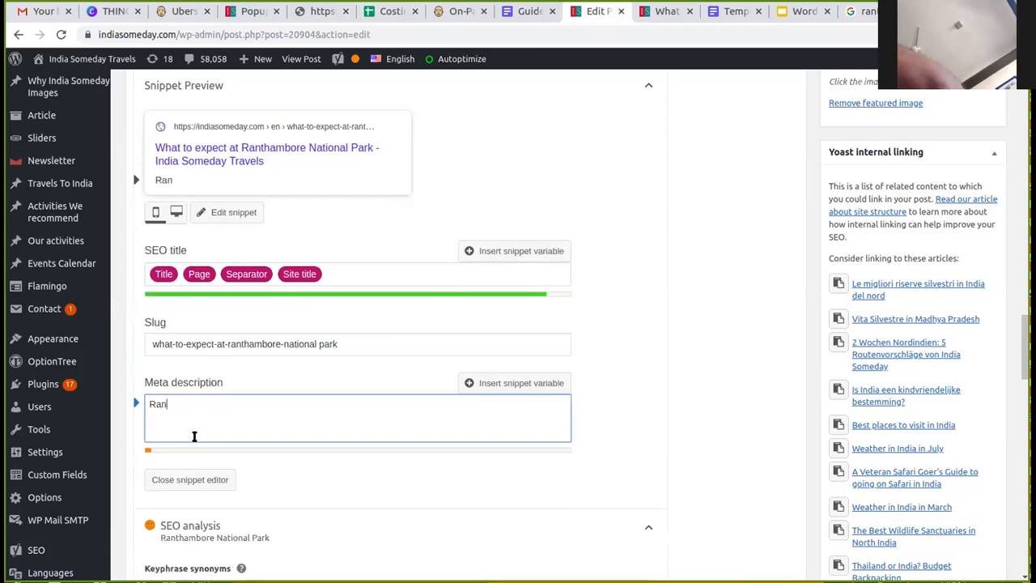
type("thamore")
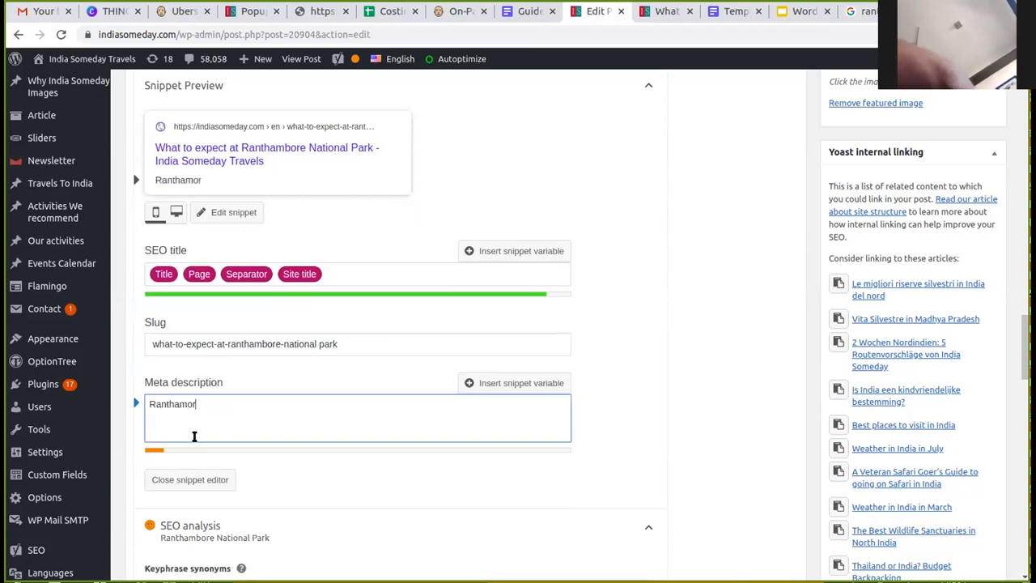
key("BackSpace")
key("BackSpace")
key("BackSpace")
key("BackSpace")
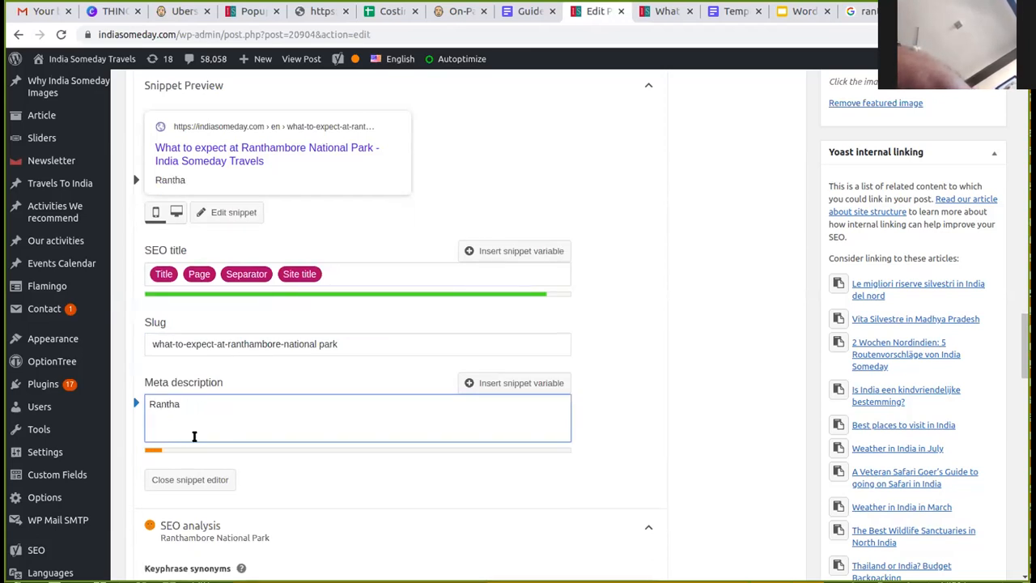
type("m")
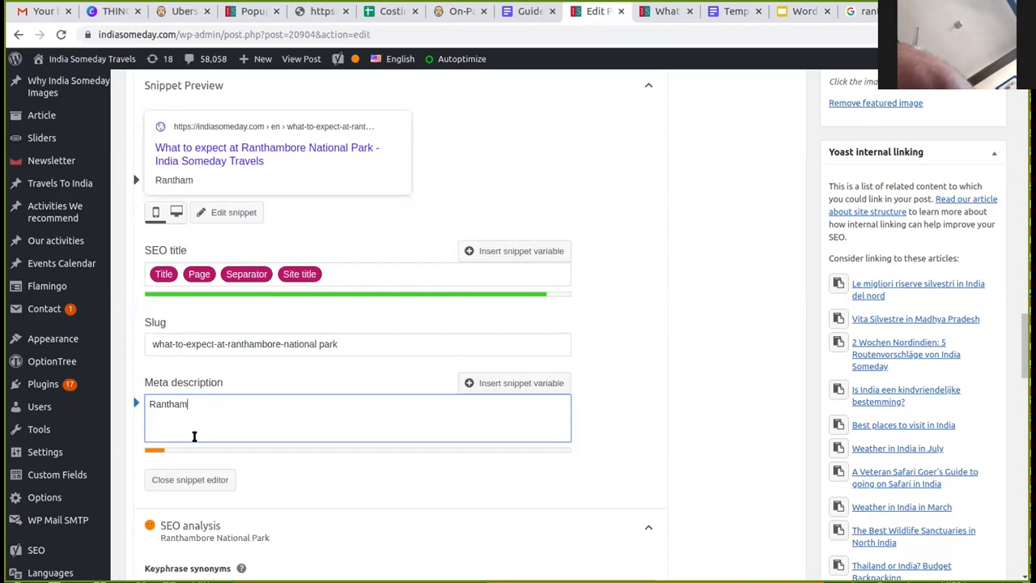
type("bore national aprk")
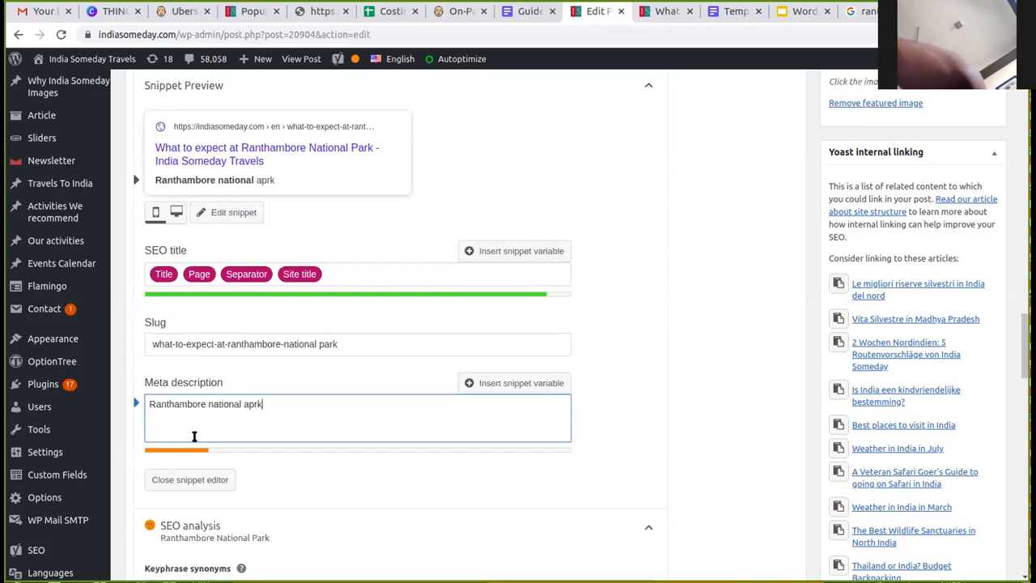
key("BackSpace")
key("BackSpace")
key("BackSpace")
key("BackSpace")
type("pa")
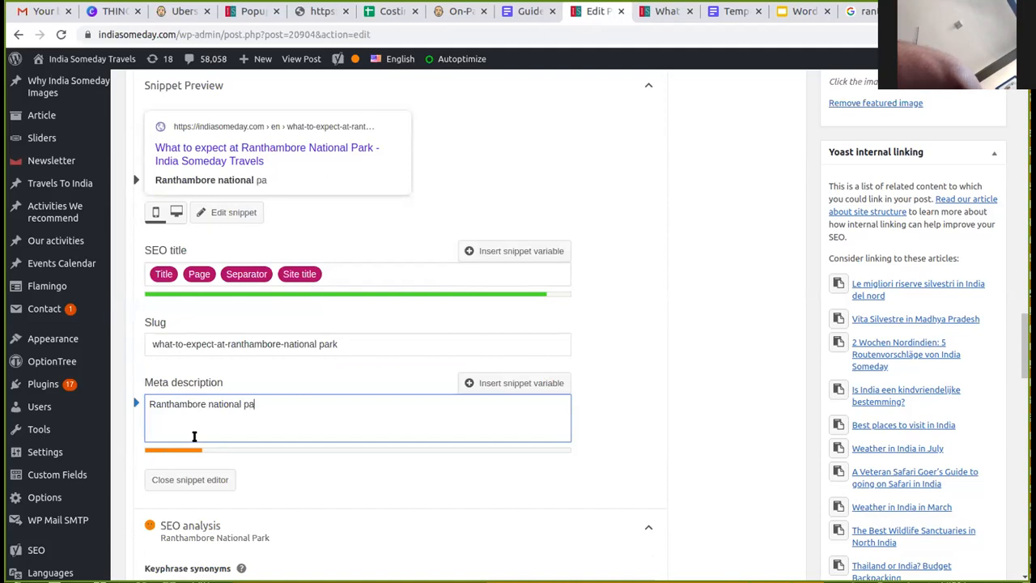
type("rk is a bio de")
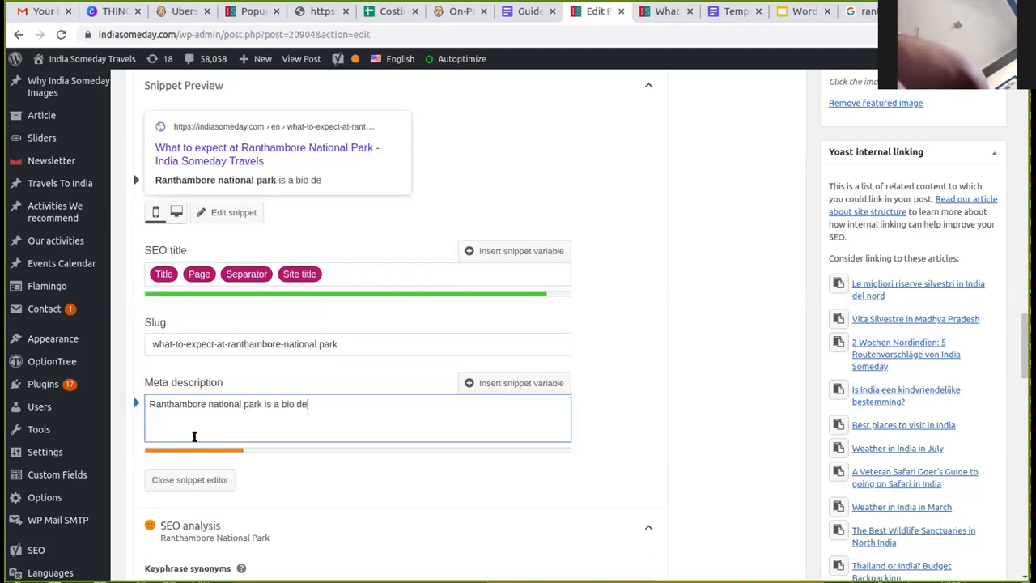
key("BackSpace")
type("iverse")
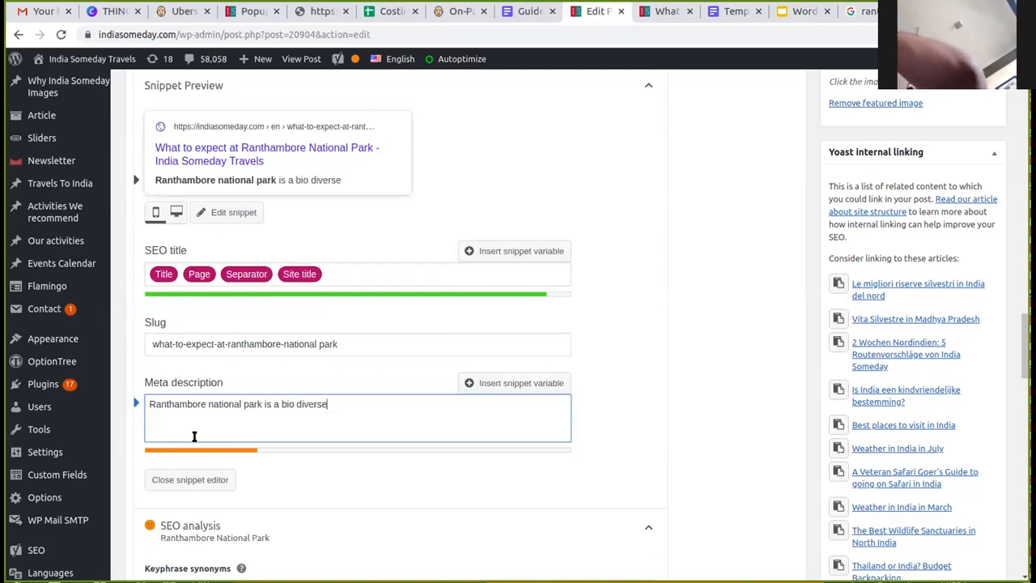
Continue the meta description with "park with lots of tigers and elephants."
type(" park with muy")
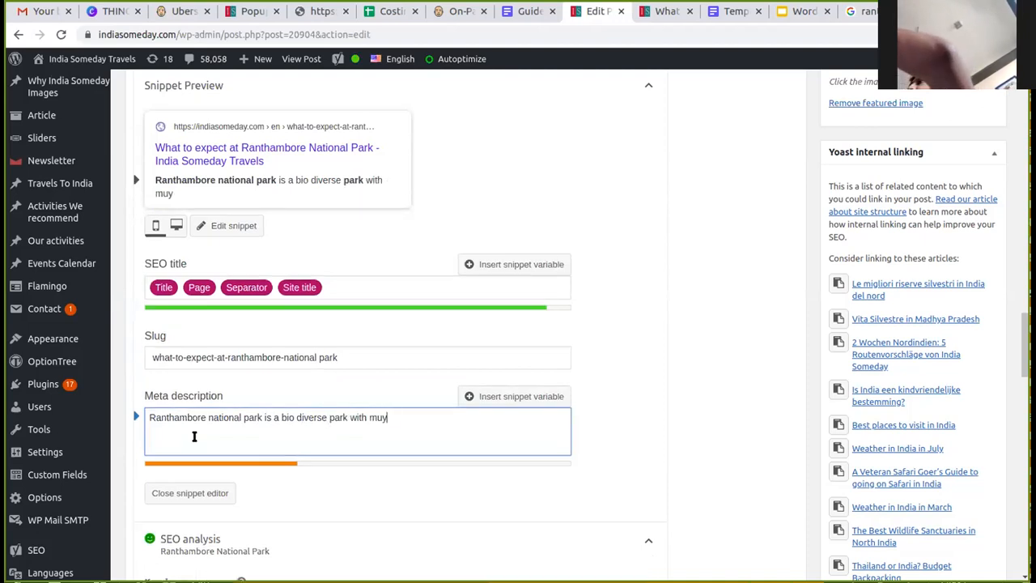
key("BackSpace")
key("BackSpace")
key("BackSpace")
type("lots ")
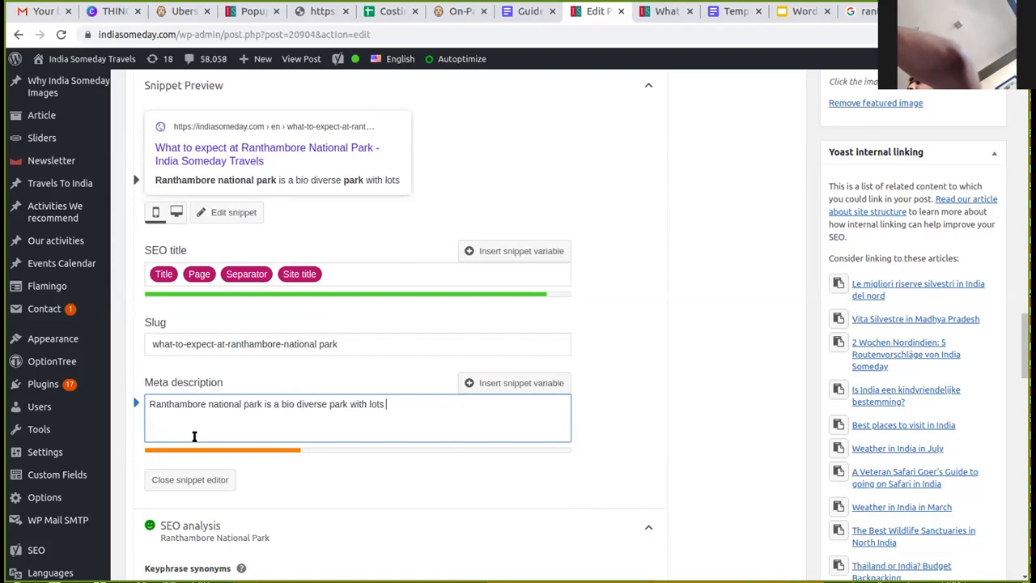
type("of tiger")
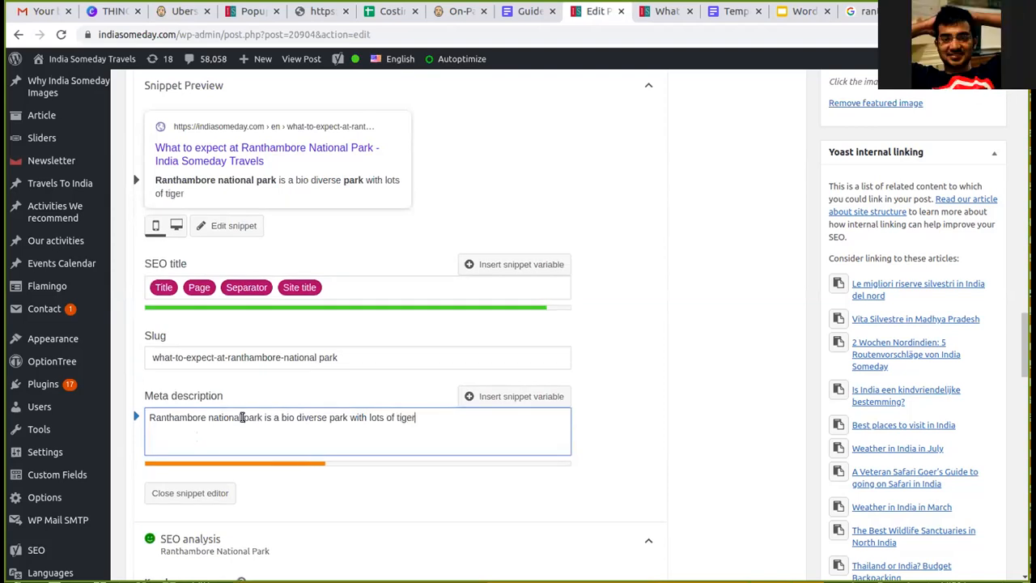
type("s and elephants")
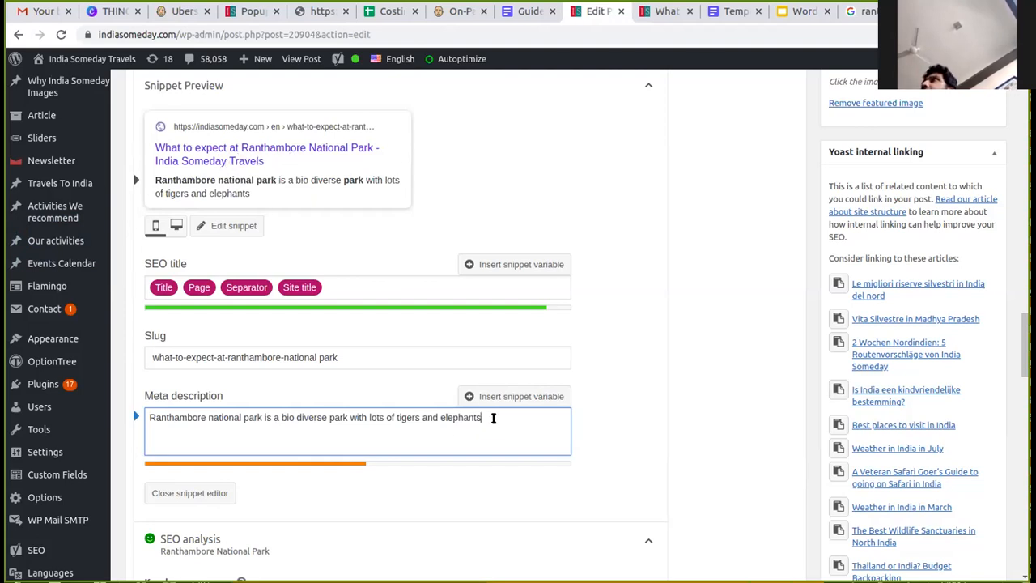
type(",")
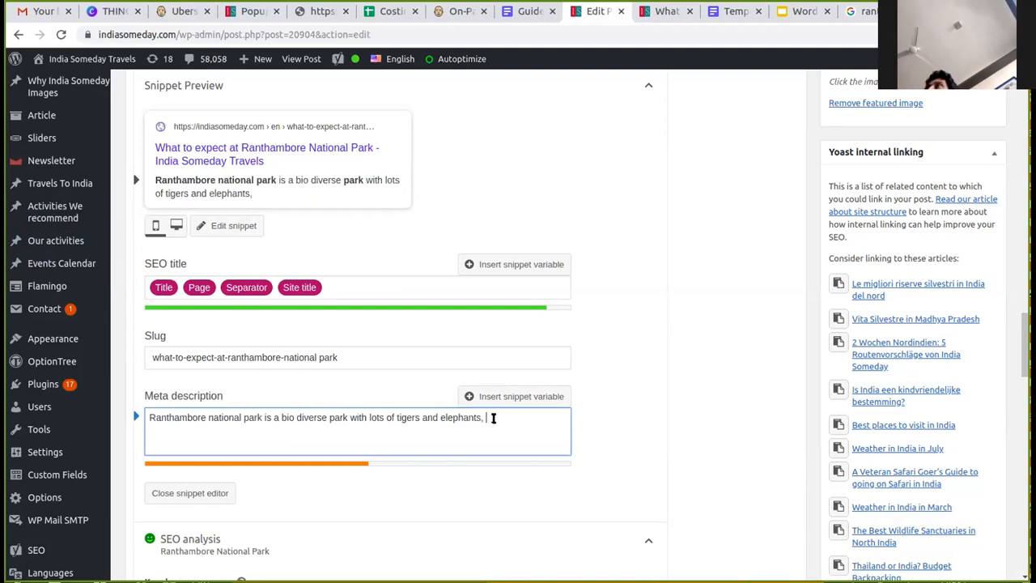
key("BackSpace")
key("BackSpace")
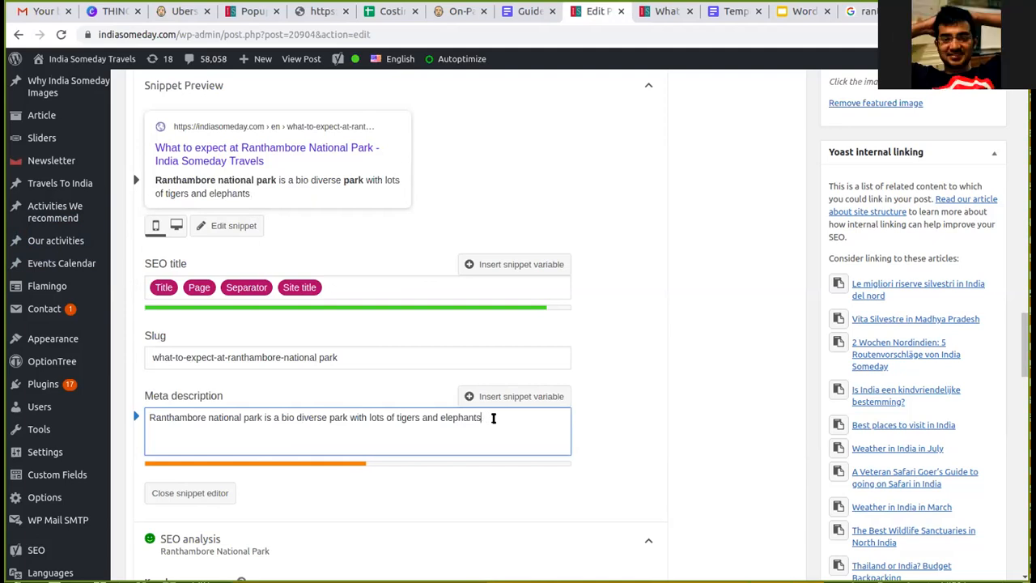
type(".")
Switch to the Google results tab and highlight the description text of India Someday's "What to expect" result
left_click(871, 11)
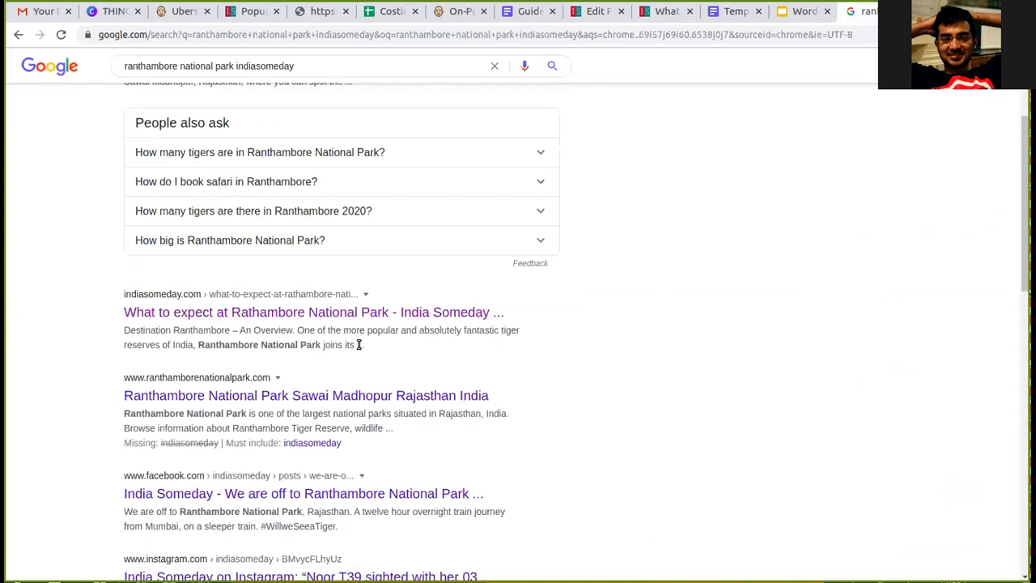
left_click_drag(356, 345, 125, 329)
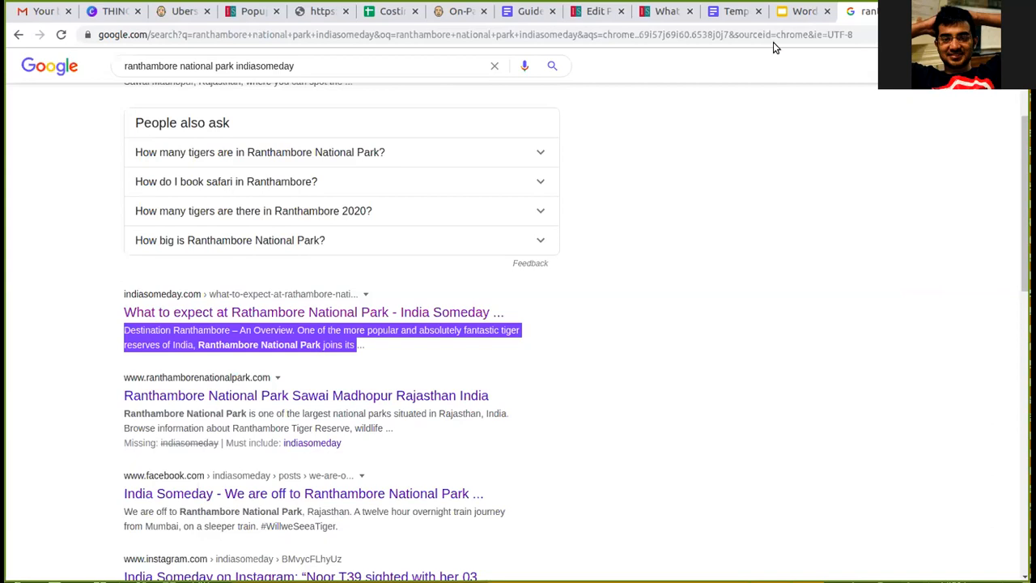
Return to the browser tab with the WordPress post's snippet editor
left_click(797, 15)
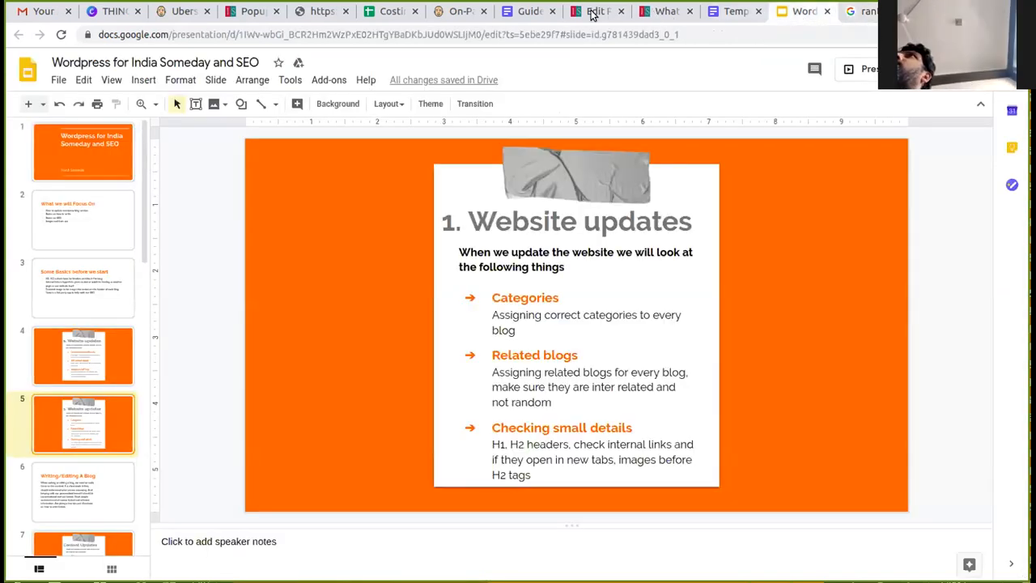
key("ctrl+Tab")
key("ctrl+Tab")
key("ctrl+Tab")
key("ctrl+Tab")
key("ctrl+Tab")
key("ctrl+Tab")
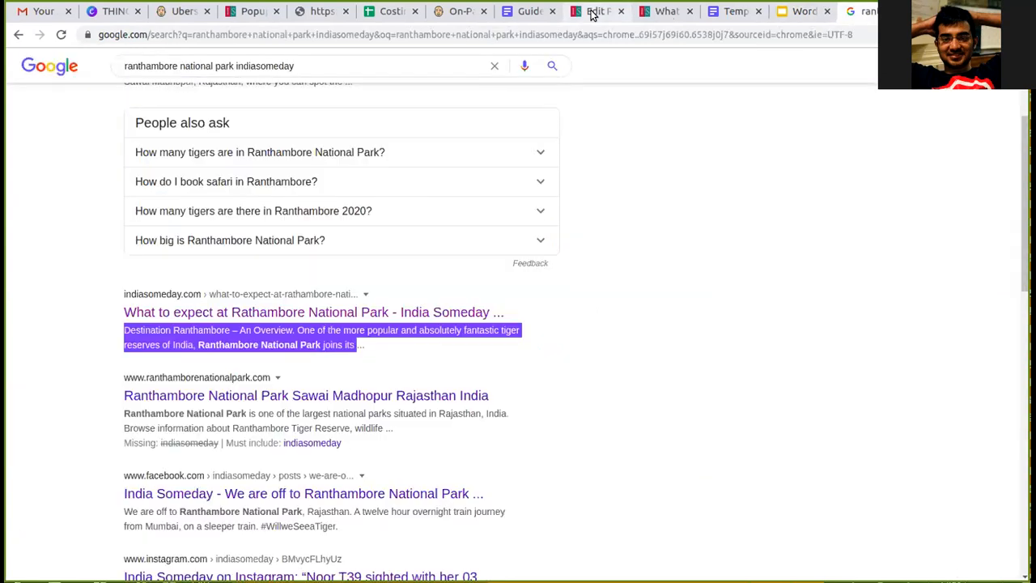
key("ctrl+Tab")
key("ctrl+Tab")
key("ctrl+Tab")
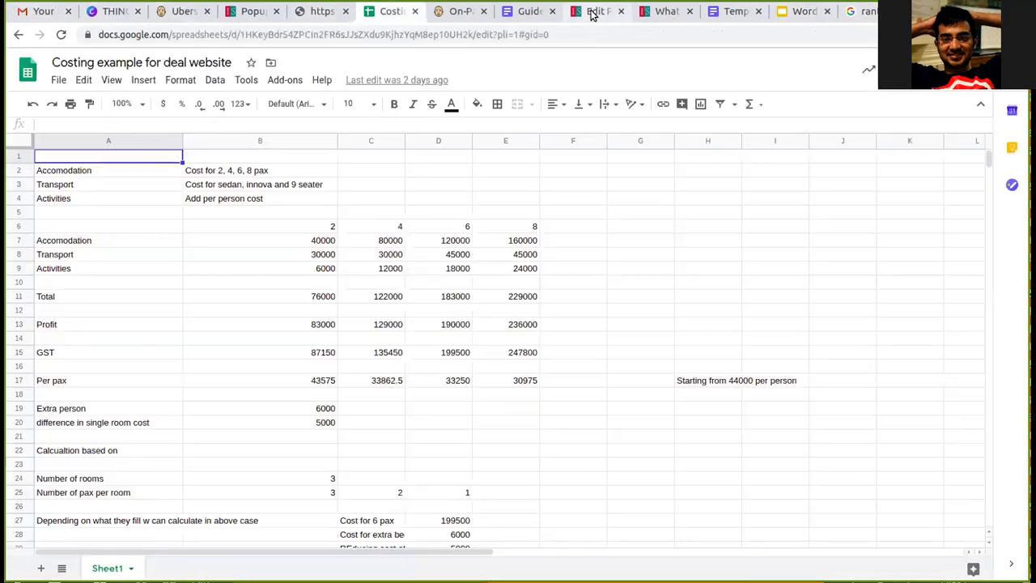
key("ctrl+Tab")
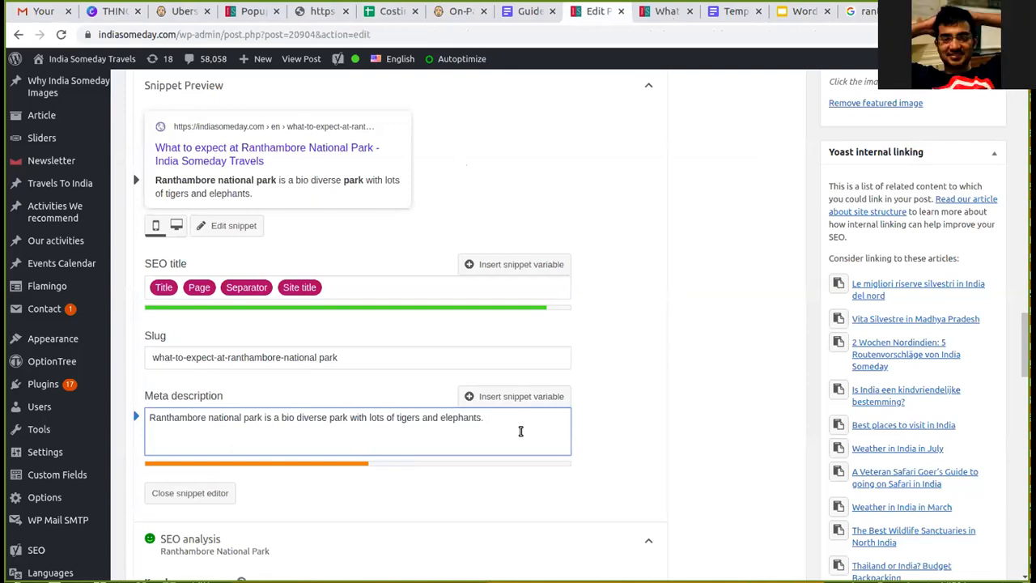
Add the sentence "it is one of indias best national park" to the end of the meta description
type("it is")
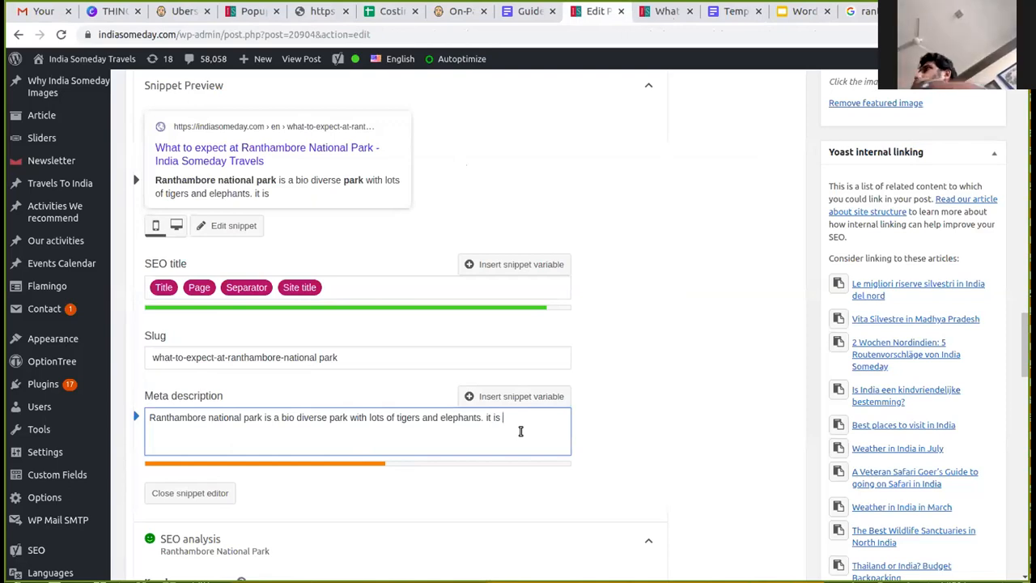
type("one of indian")
key("BackSpace")
type("s best")
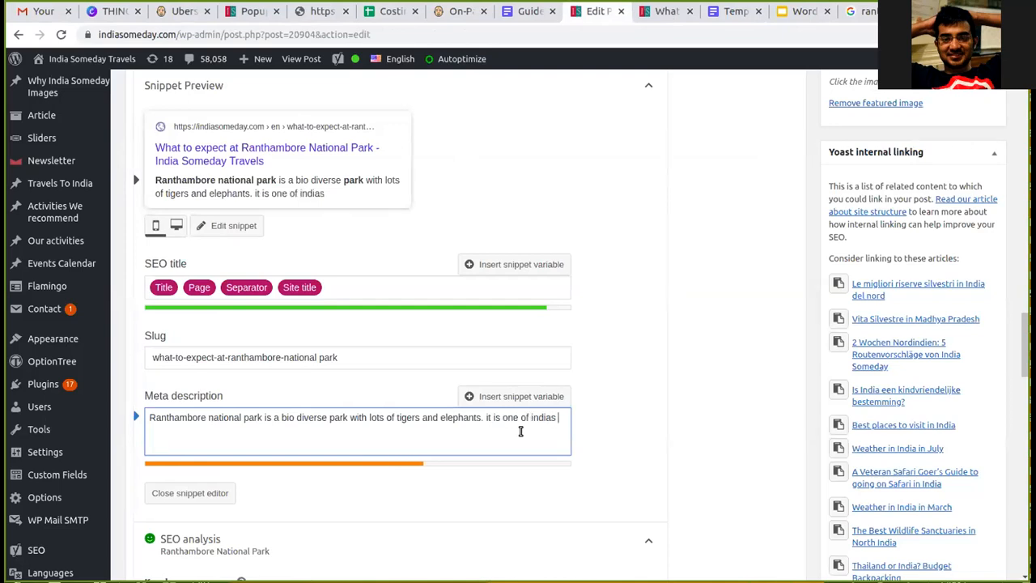
type(" national park")
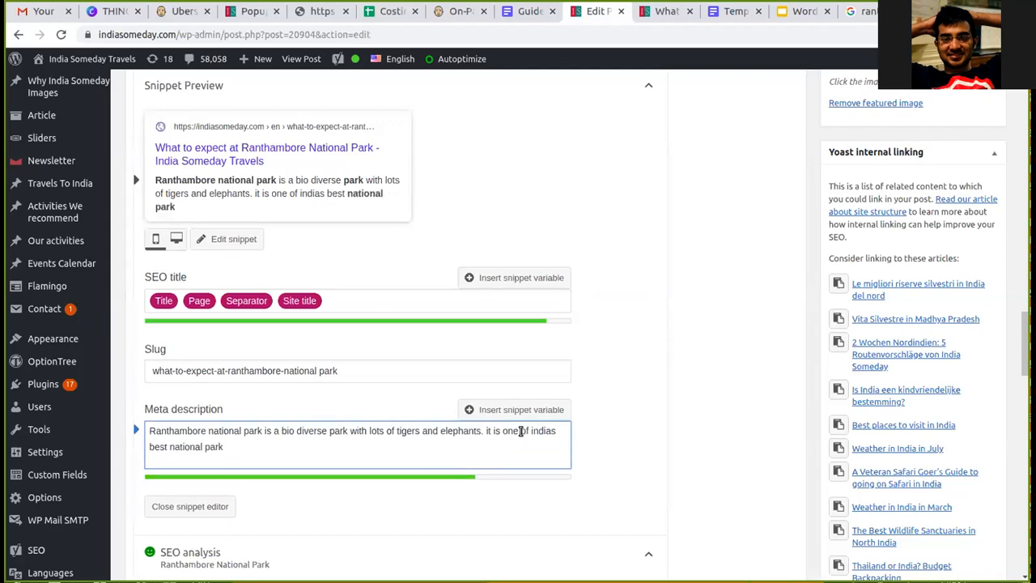
left_click(652, 473)
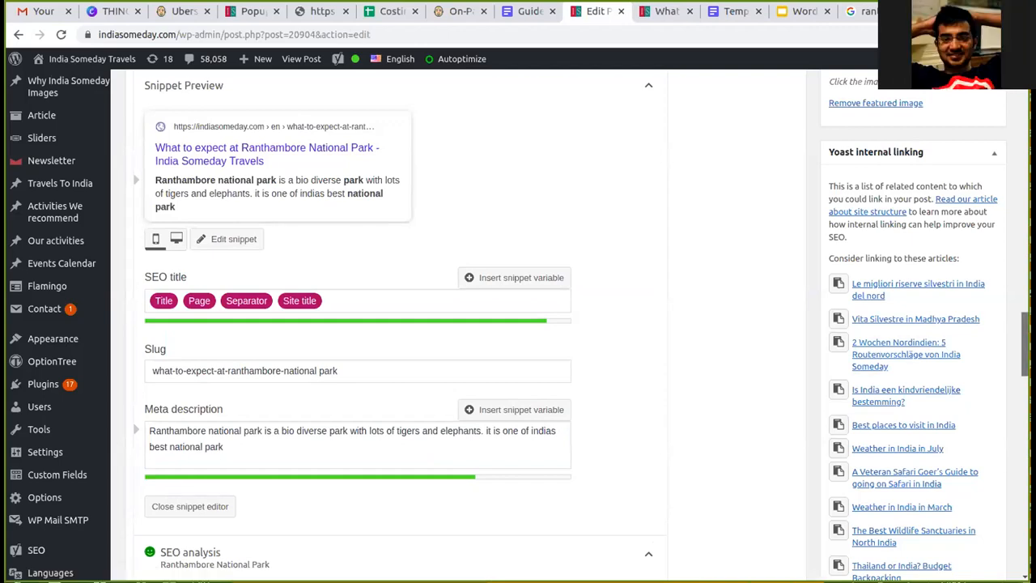
Review the meta description and its length bar, and recheck the Yoast SEO analysis results
scroll(518, 324, "down", 2)
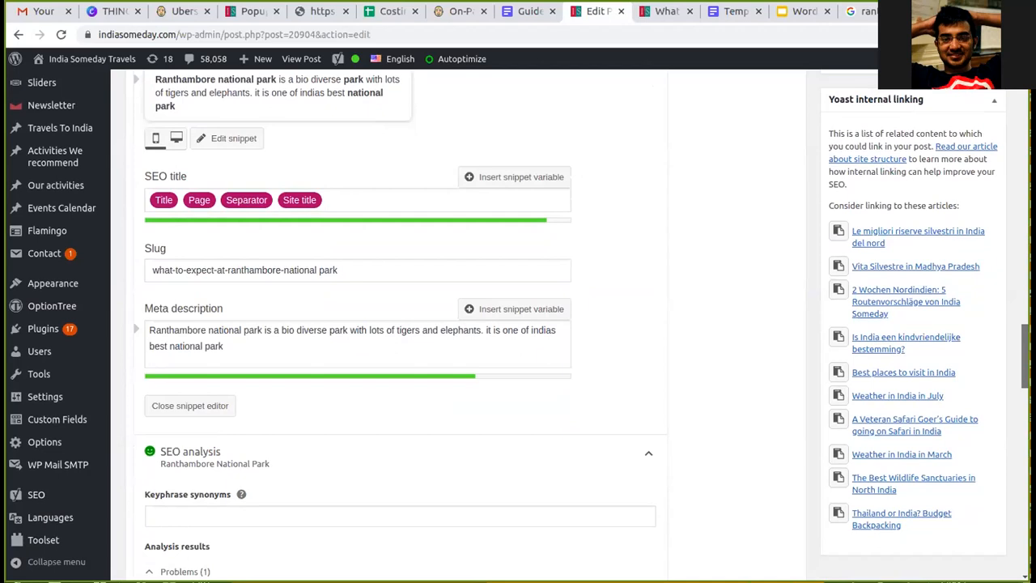
left_click(150, 331)
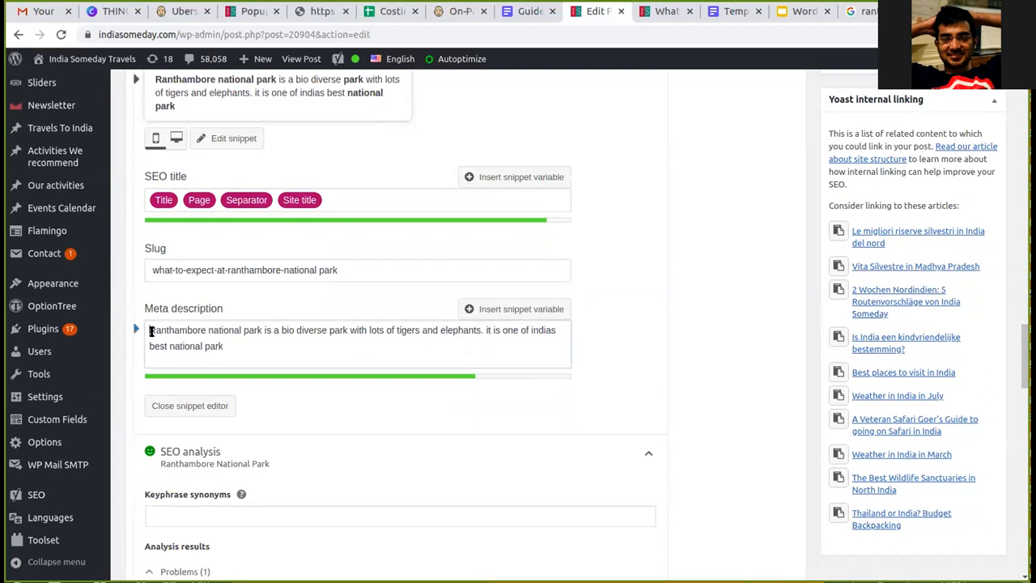
left_click(250, 371)
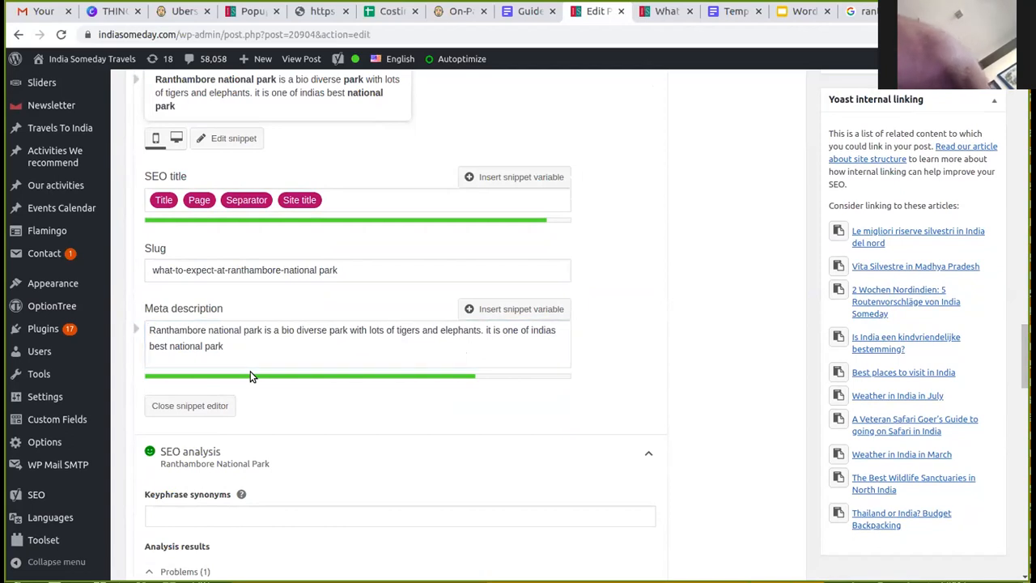
left_click(148, 330)
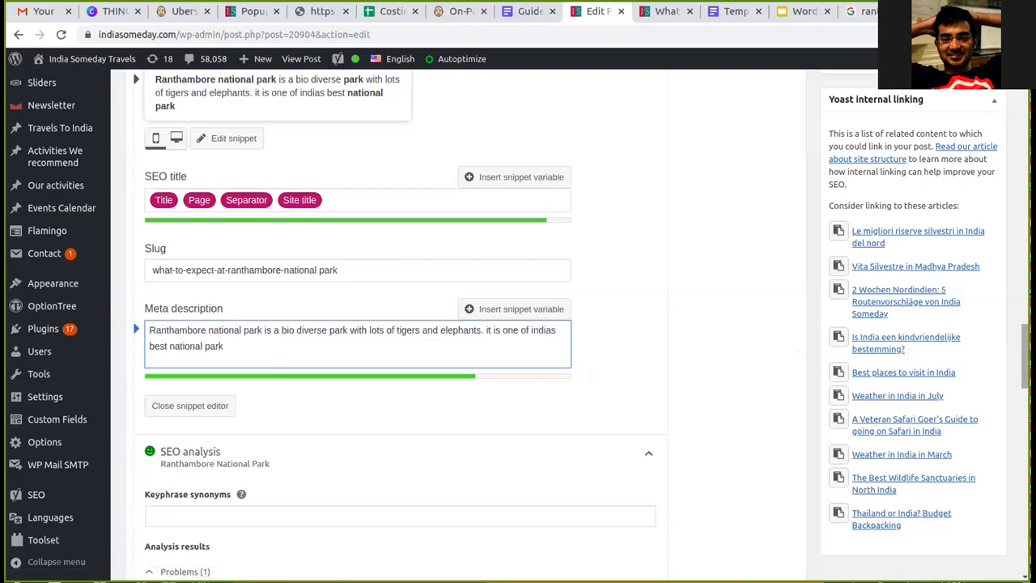
scroll(400, 324, "down", 3)
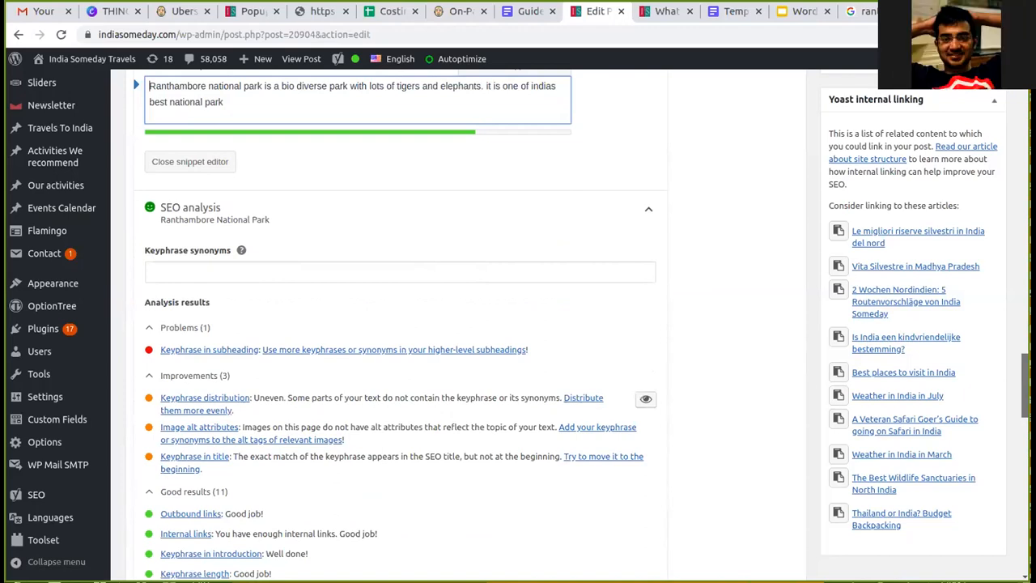
Update the published Ranthambore post to save the SEO and meta description changes
scroll(361, 314, "up", 6)
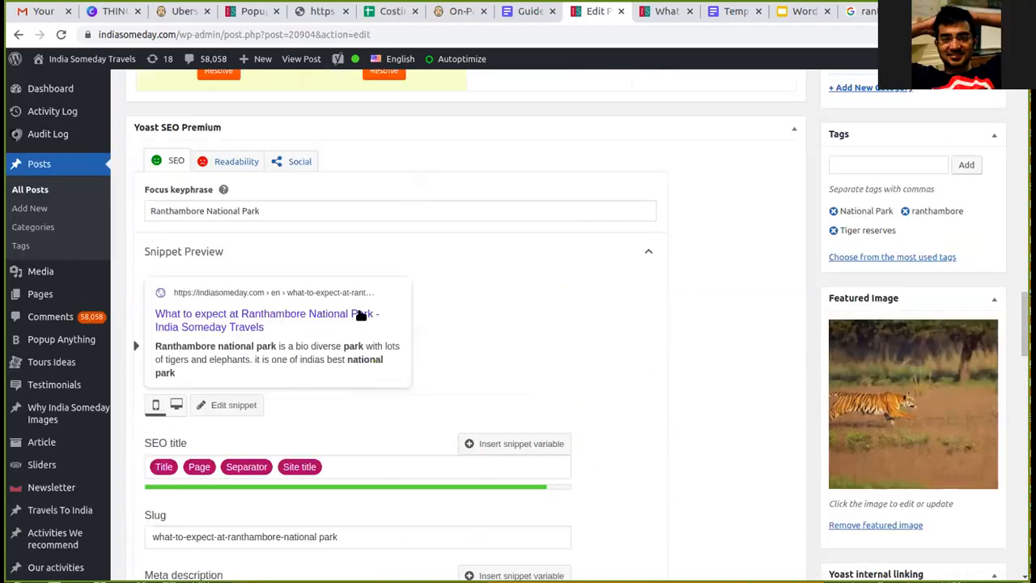
scroll(1025, 324, "up", 3)
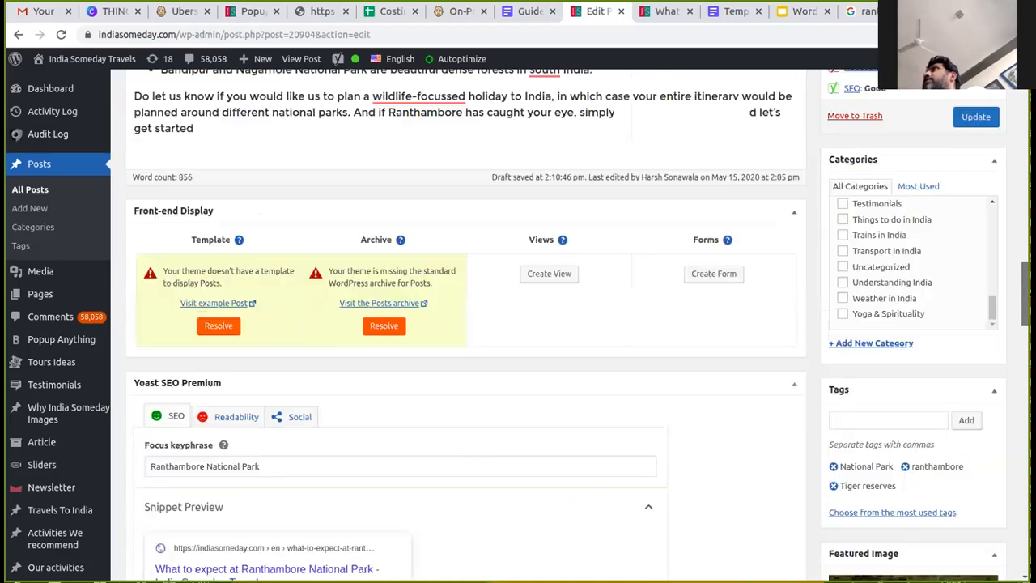
scroll(1003, 213, "up", 20)
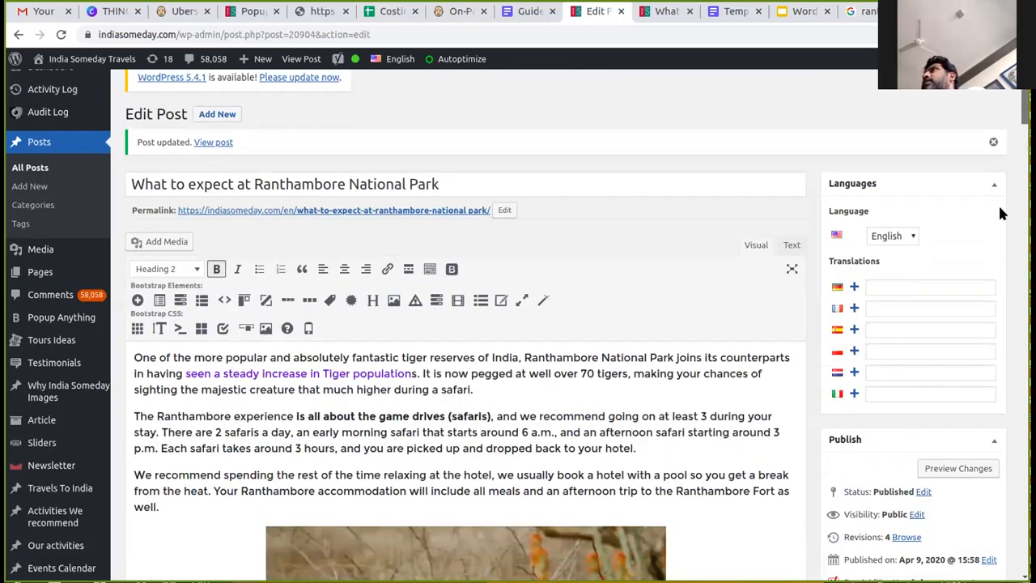
scroll(1001, 213, "down", 10)
scroll(445, 203, "up", 1)
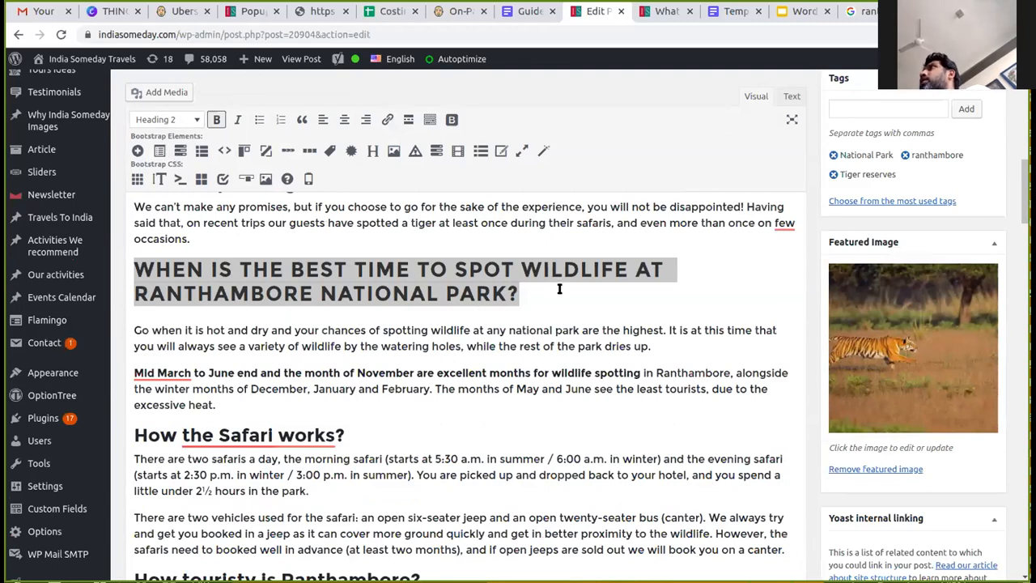
left_click(530, 293)
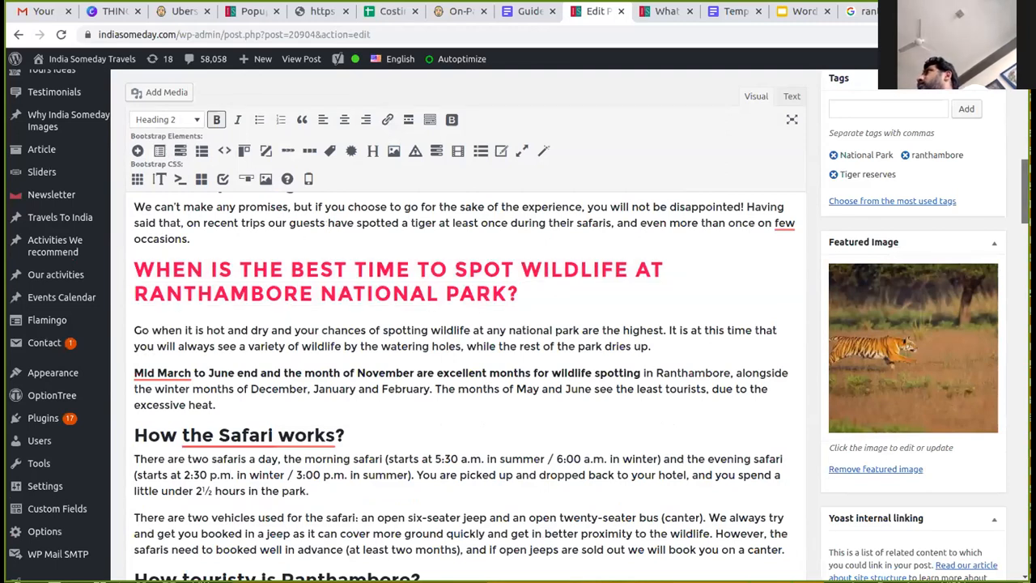
scroll(959, 191, "up", 5)
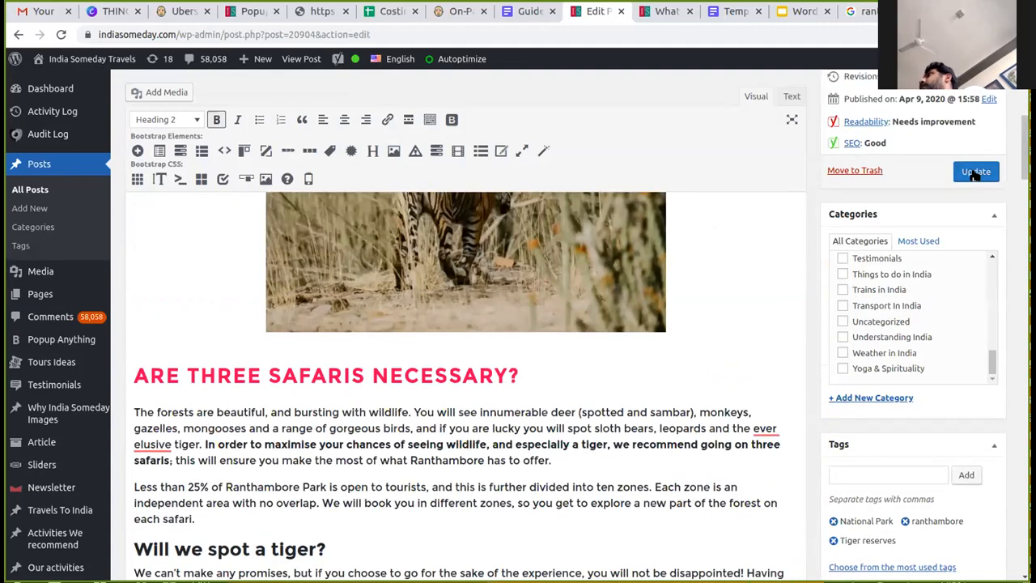
left_click(976, 172)
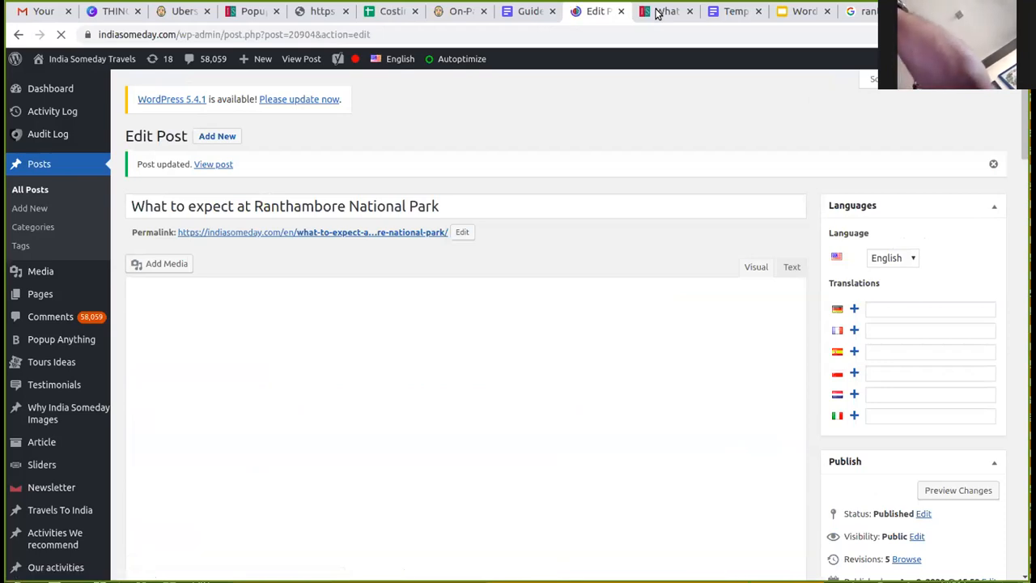
Switch to the live post's tab, reload it, and review the page title, image and section headings
left_click(657, 12)
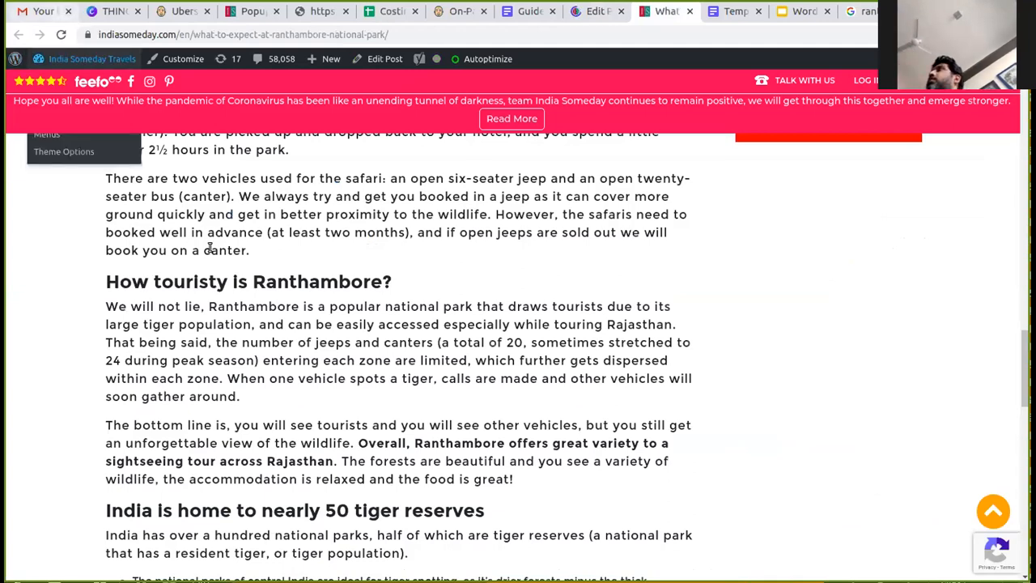
key("F5")
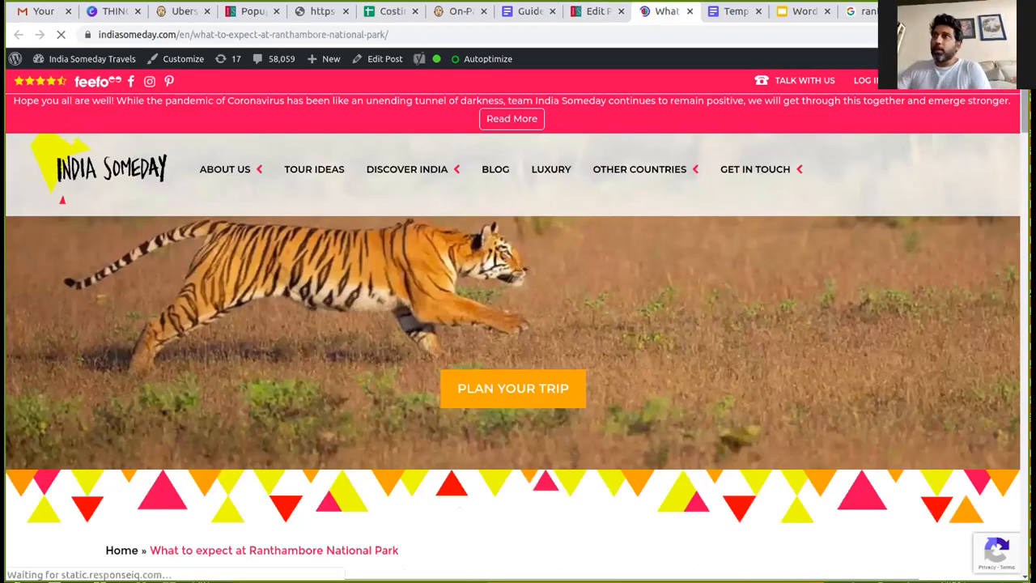
scroll(513, 323, "down", 3)
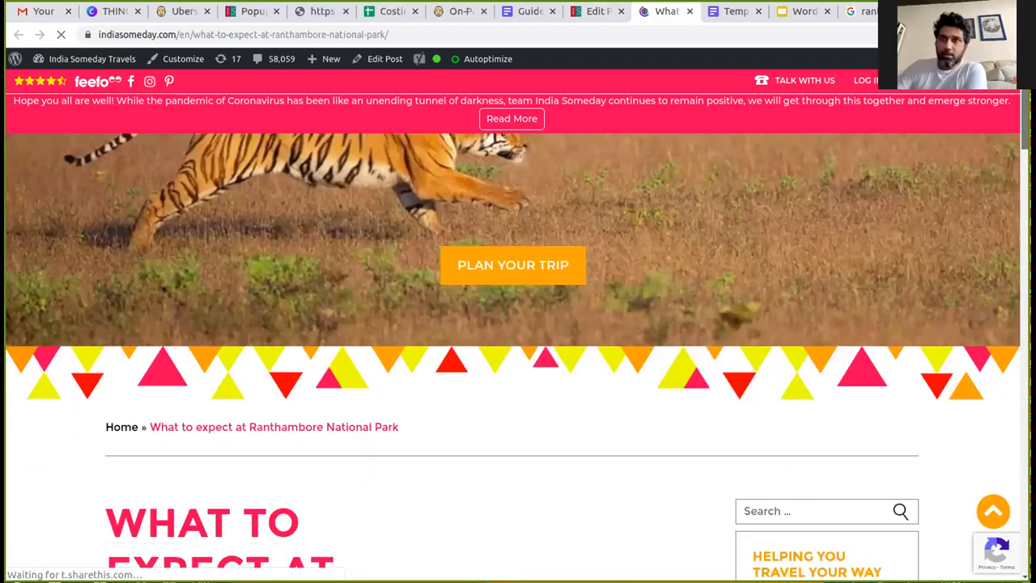
scroll(518, 323, "down", 3)
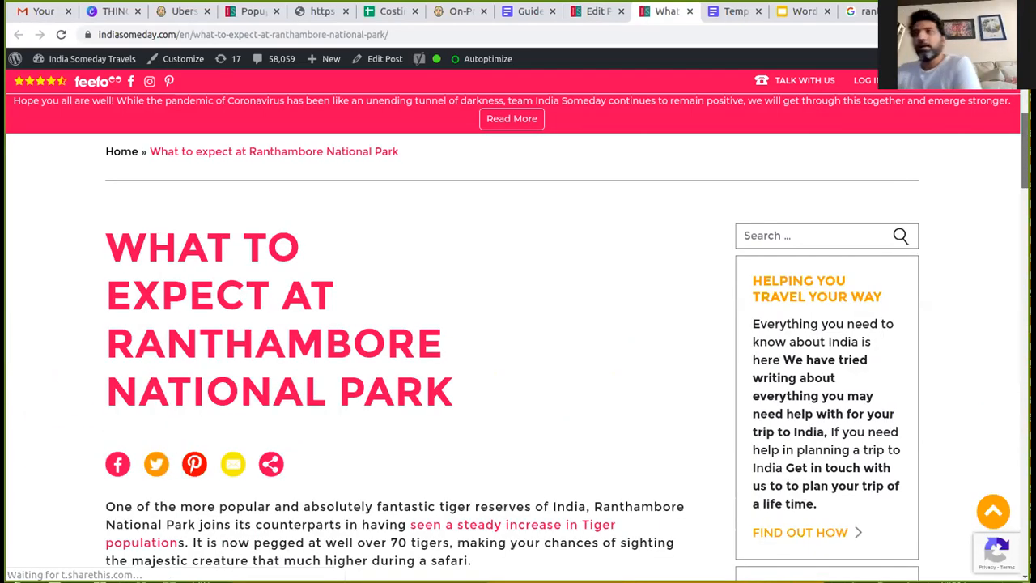
scroll(518, 323, "down", 10)
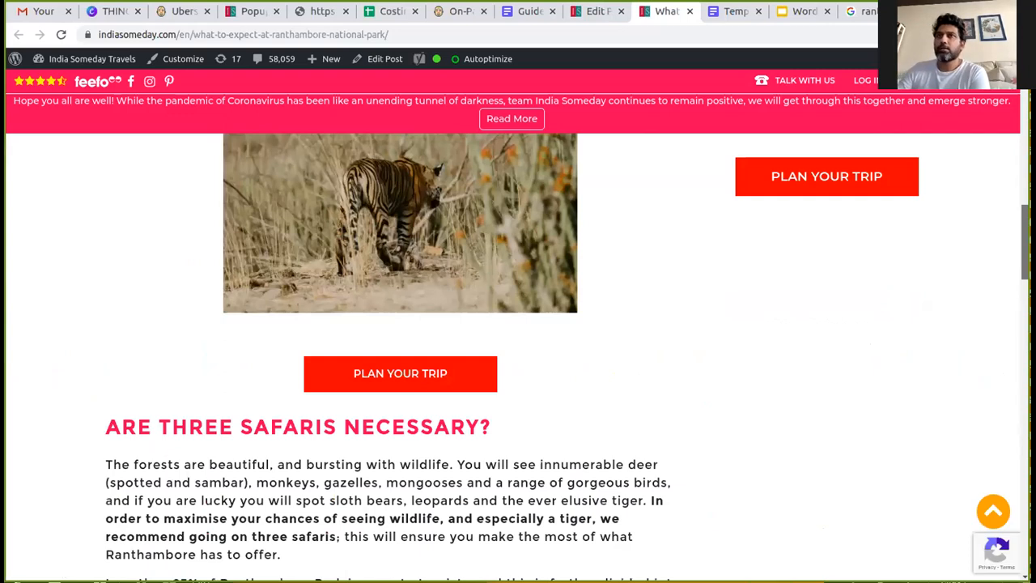
scroll(517, 356, "down", 5)
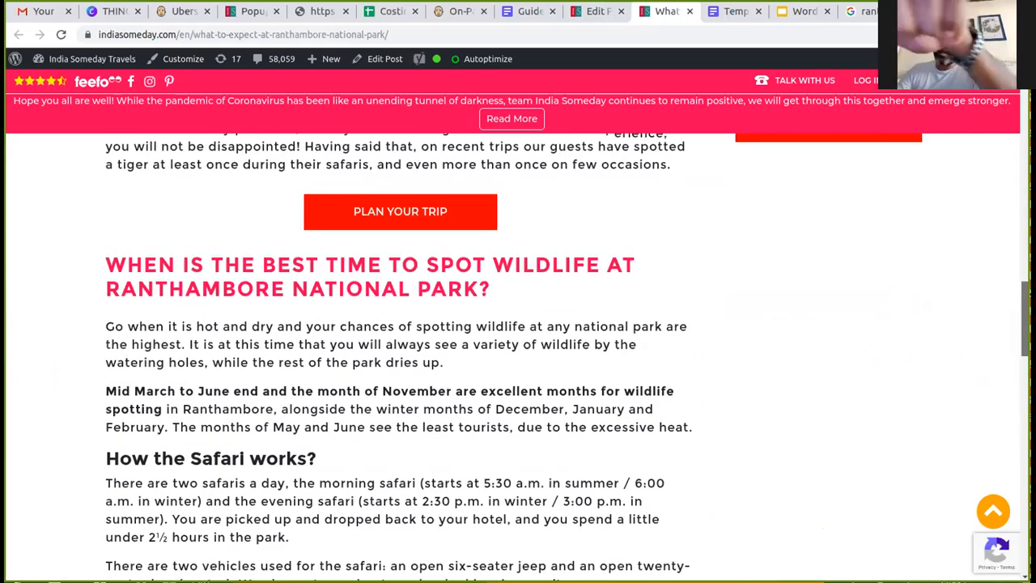
scroll(517, 356, "down", 1)
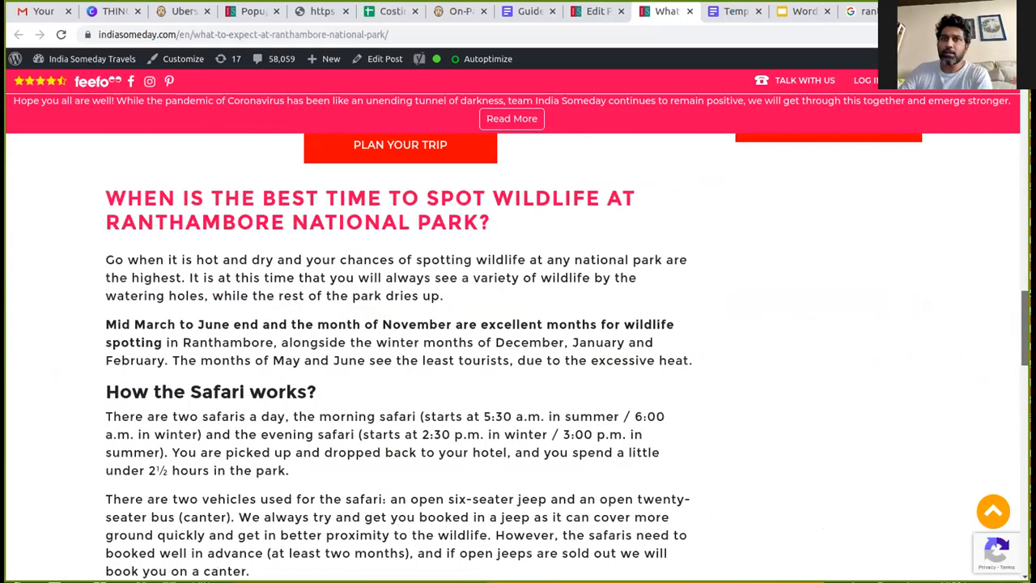
scroll(518, 356, "down", 1)
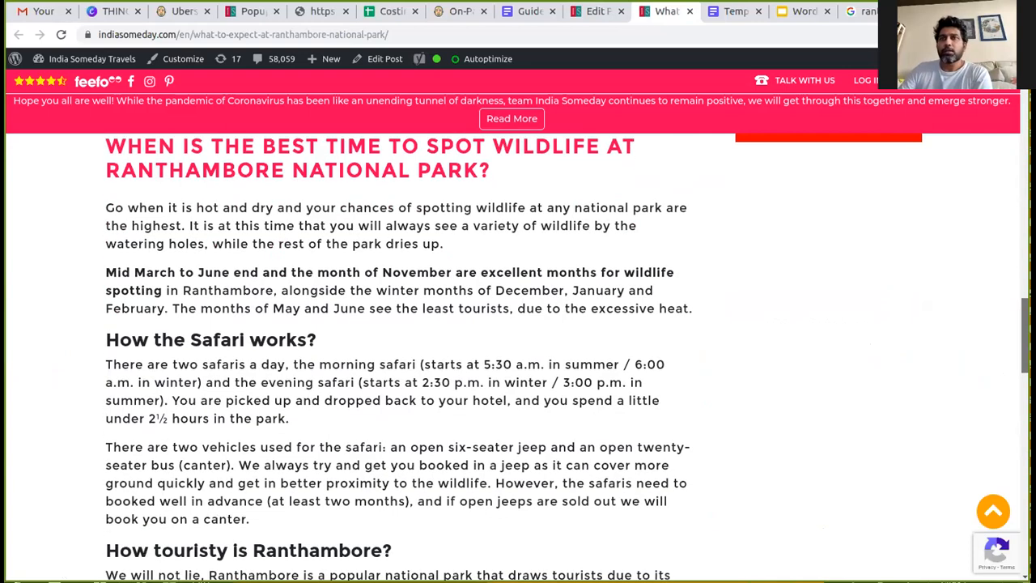
scroll(517, 356, "down", 1)
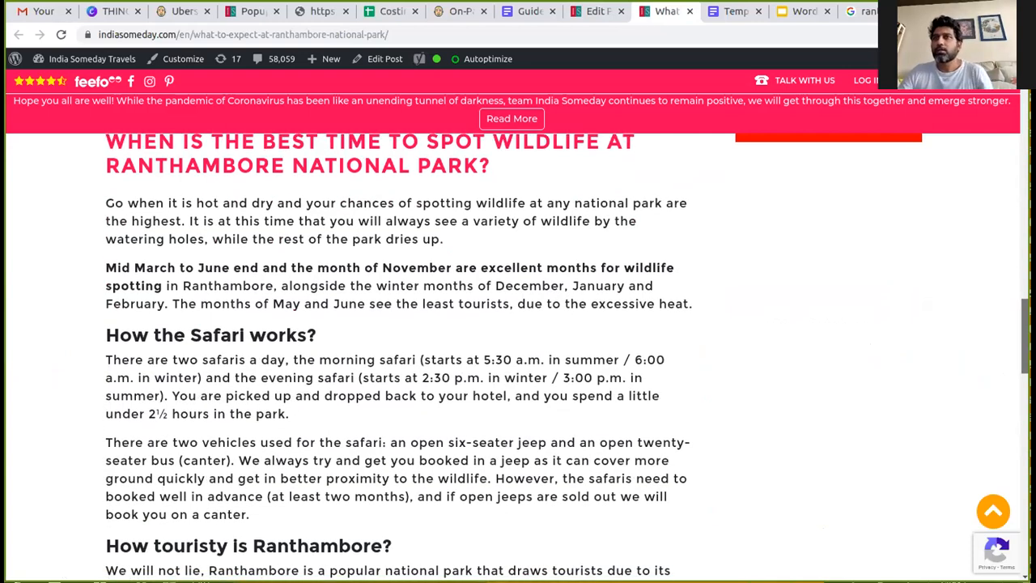
Examine the "You might also like" section and the closing paragraph near the end of the live post
scroll(518, 356, "down", 15)
scroll(518, 356, "down", 1)
scroll(518, 356, "up", 3)
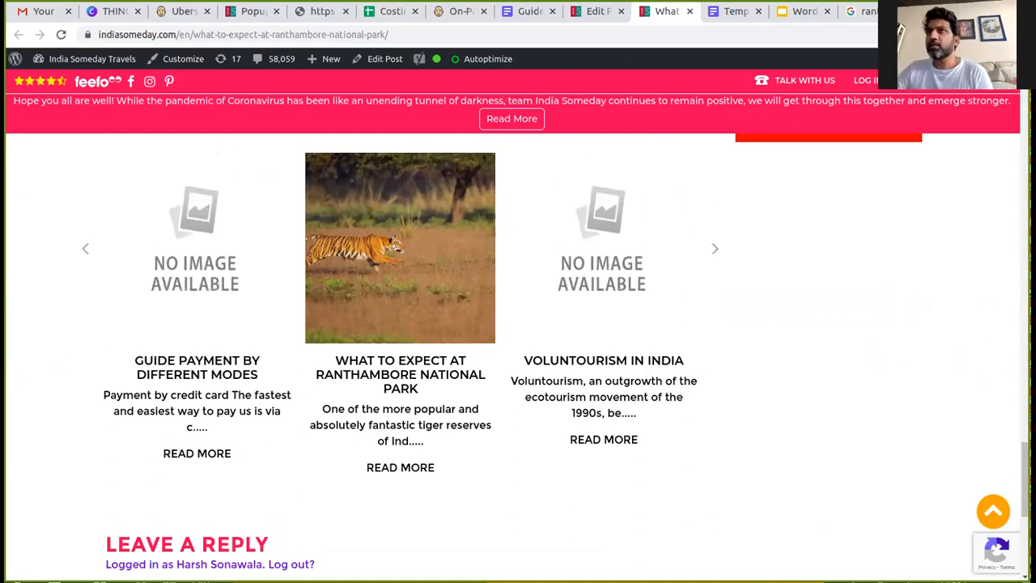
scroll(518, 356, "up", 1)
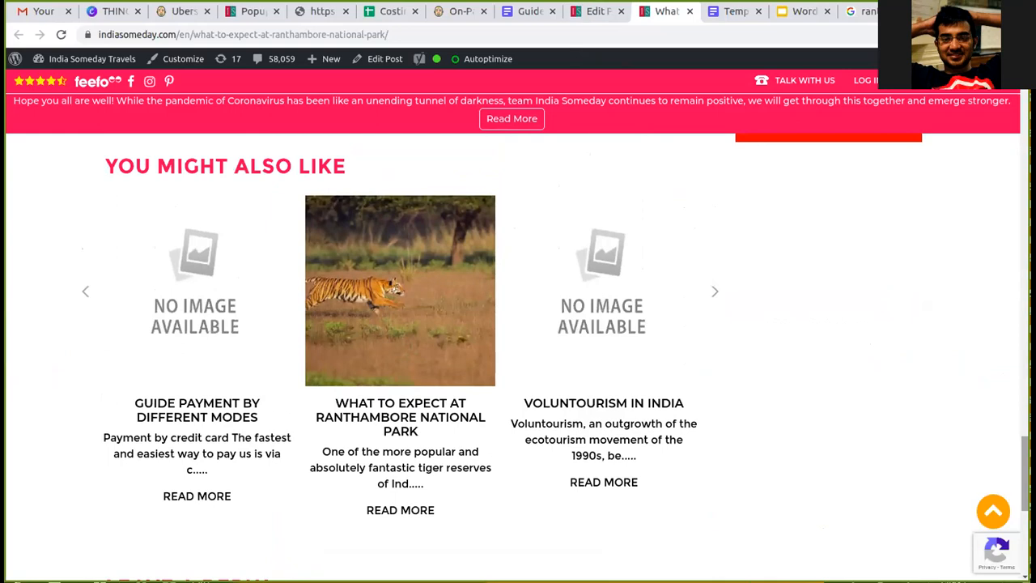
scroll(1024, 473, "up", 1)
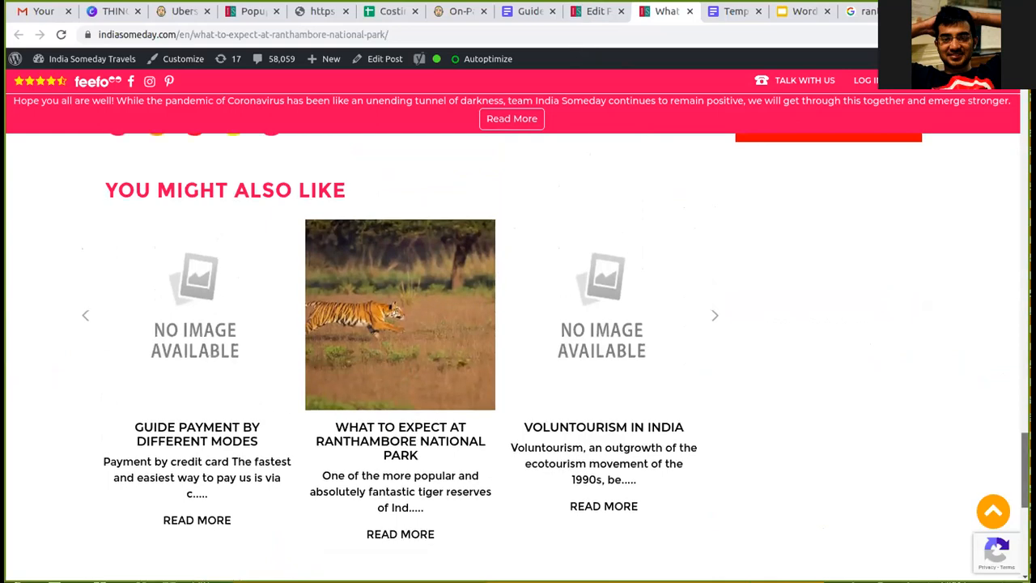
scroll(1024, 473, "up", 3)
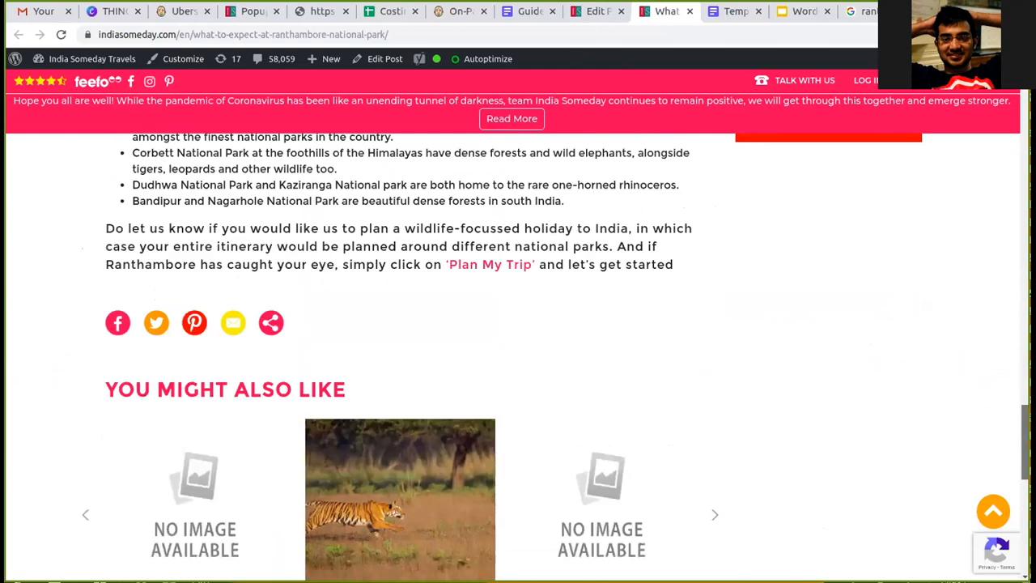
Look through the live post again from its header image to the related posts, including the "Plan Your Trip" buttons
left_click_drag(1024, 442, 1024, 131)
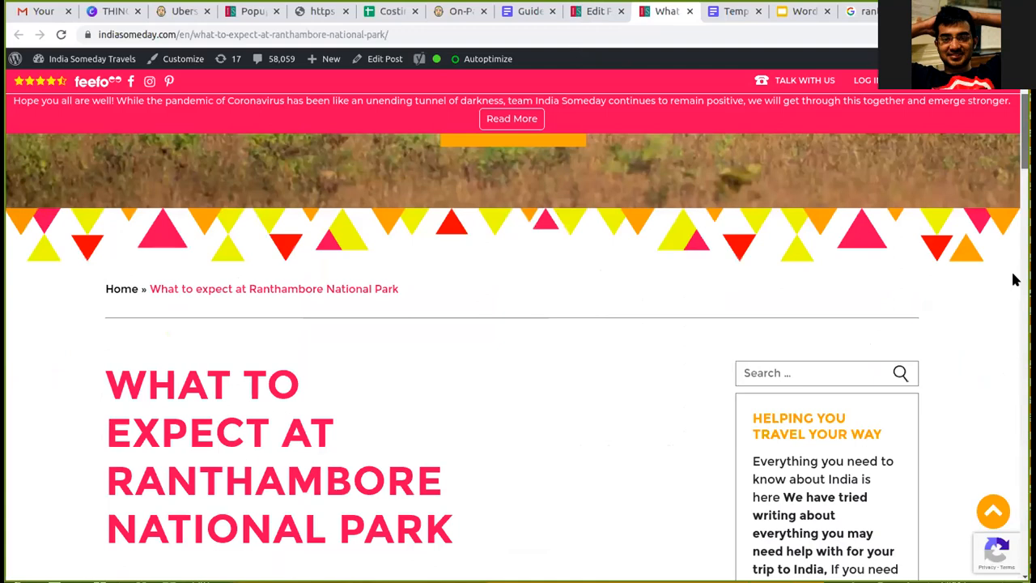
scroll(1013, 283, "up", 3)
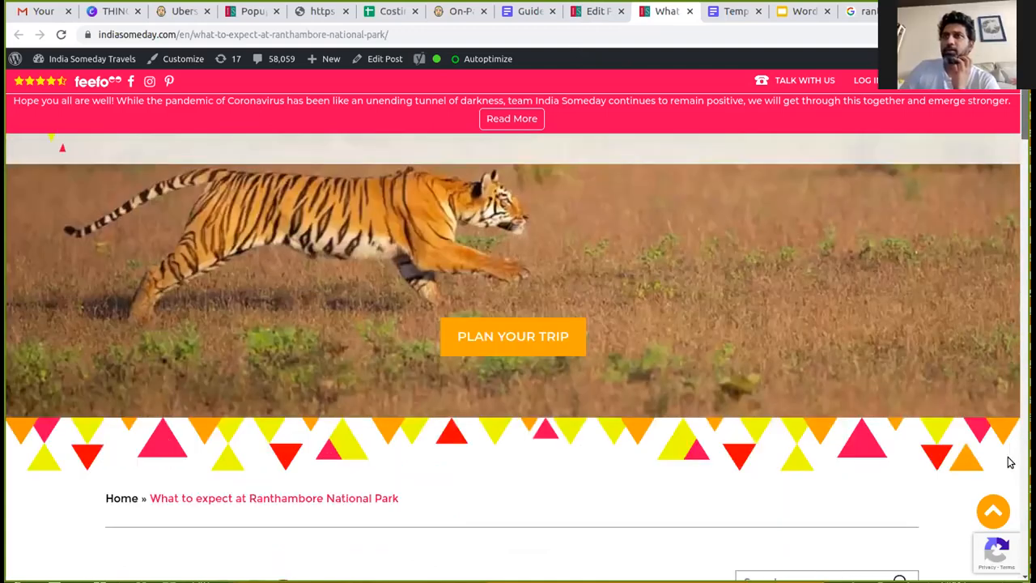
scroll(1008, 470, "down", 10)
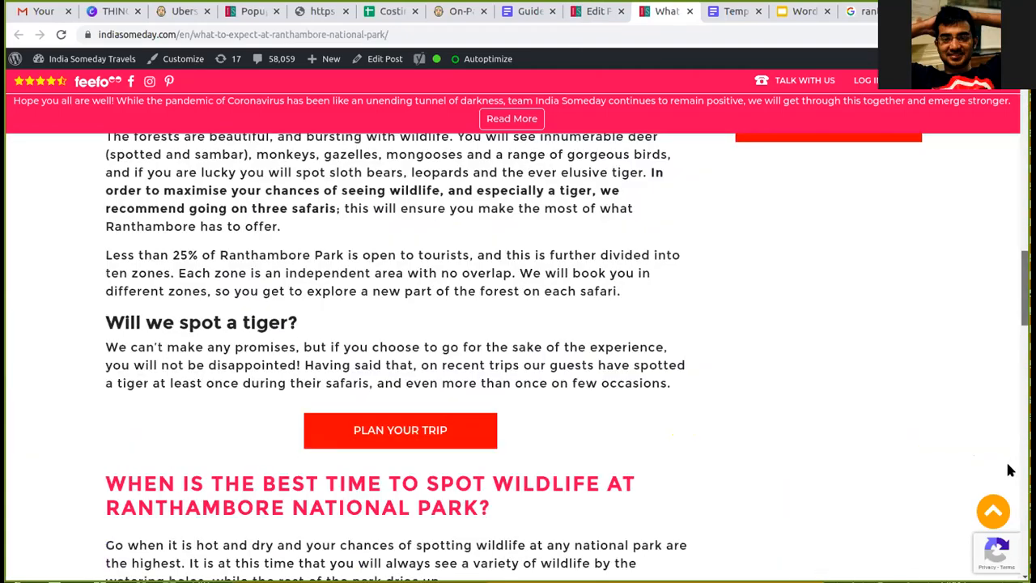
scroll(1008, 469, "down", 10)
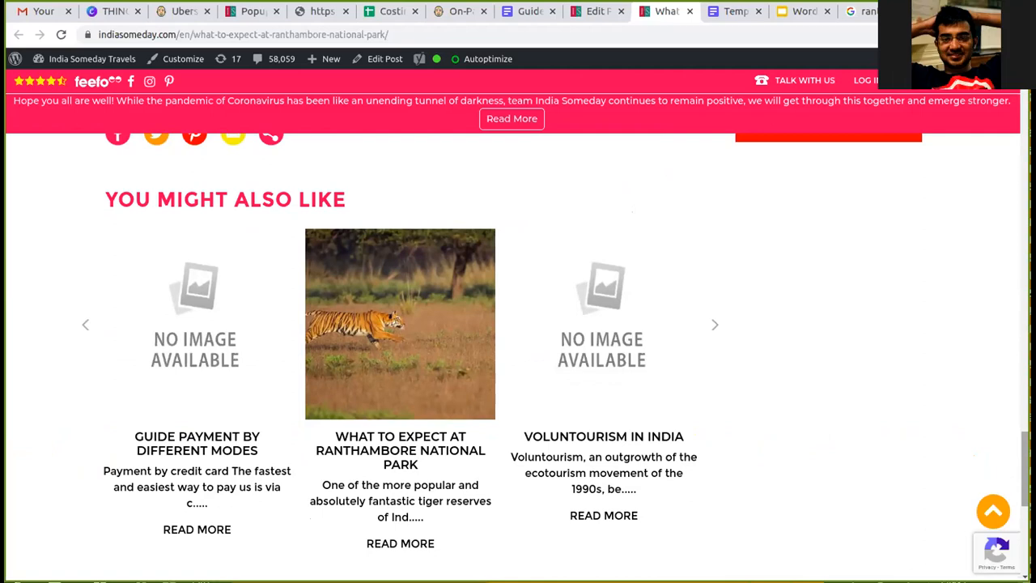
scroll(518, 356, "up", 2)
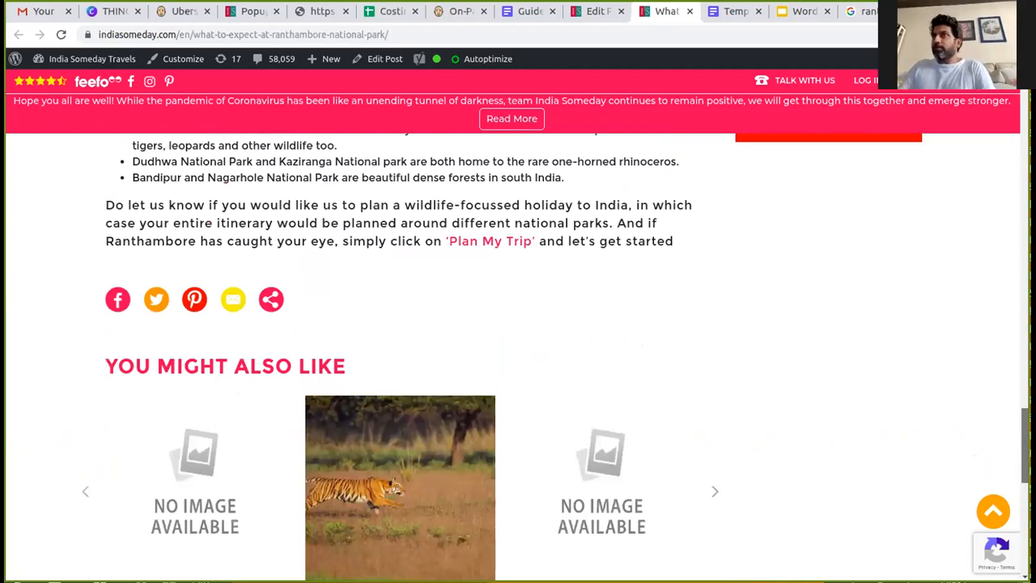
scroll(518, 356, "up", 10)
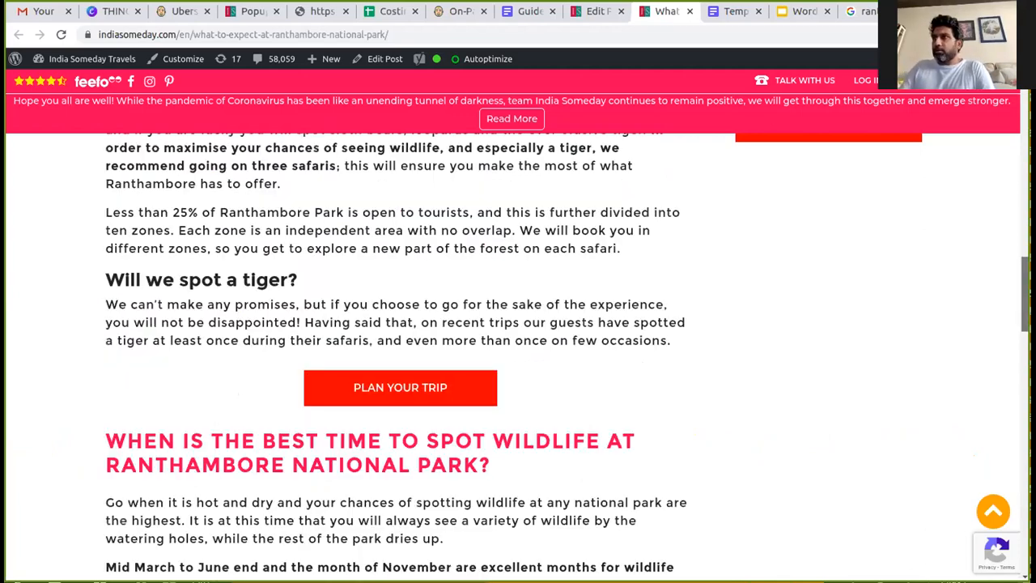
scroll(518, 356, "up", 4)
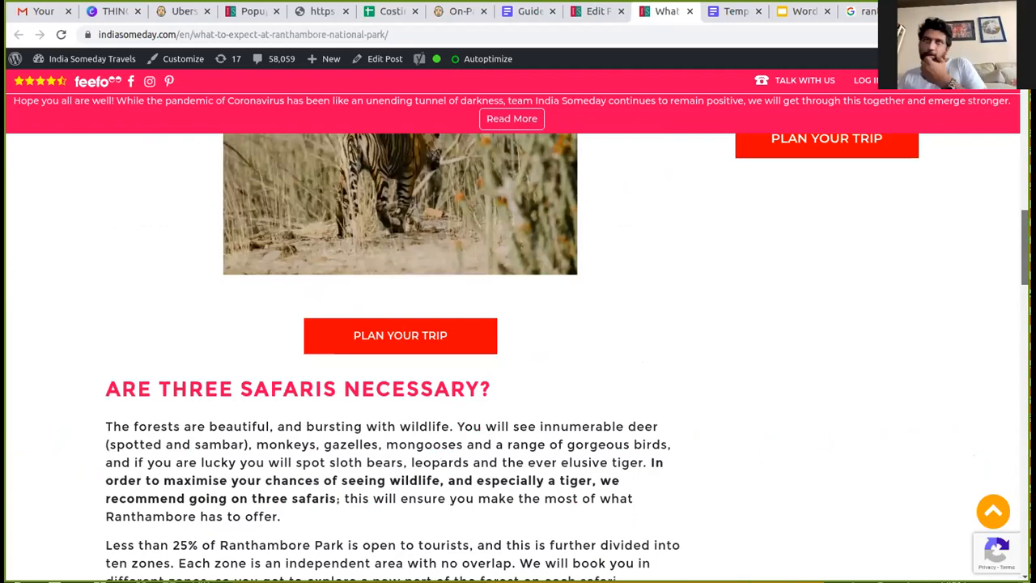
scroll(518, 356, "down", 14)
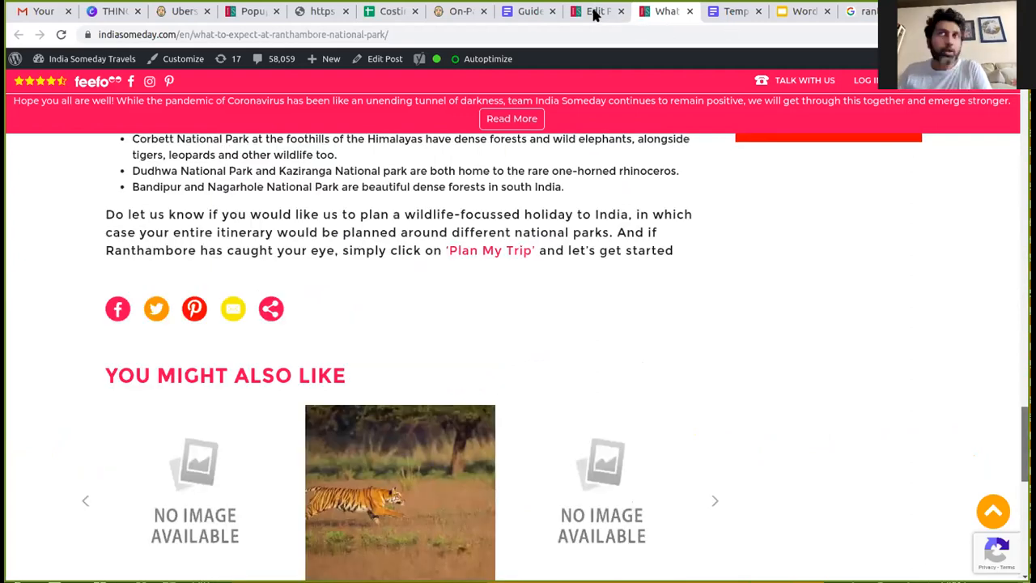
key("Home")
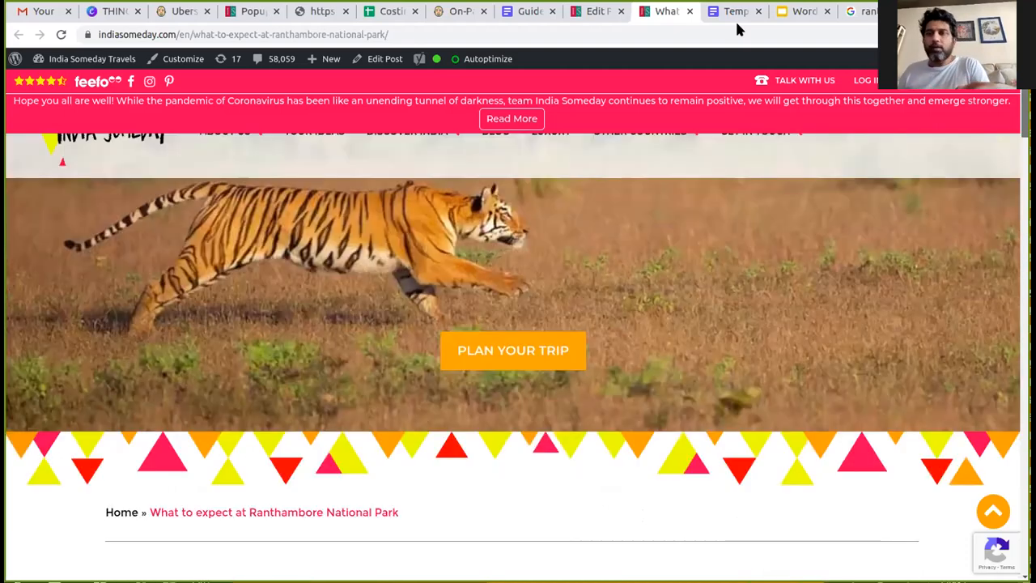
Consult the content production template, the post editor's related blog area and the live page's related posts
left_click(737, 26)
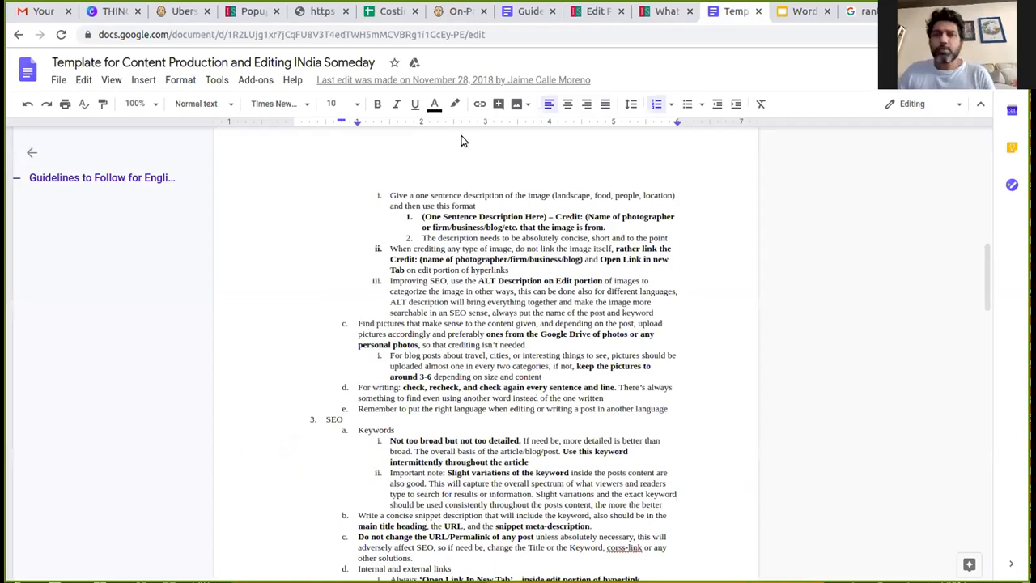
left_click(598, 12)
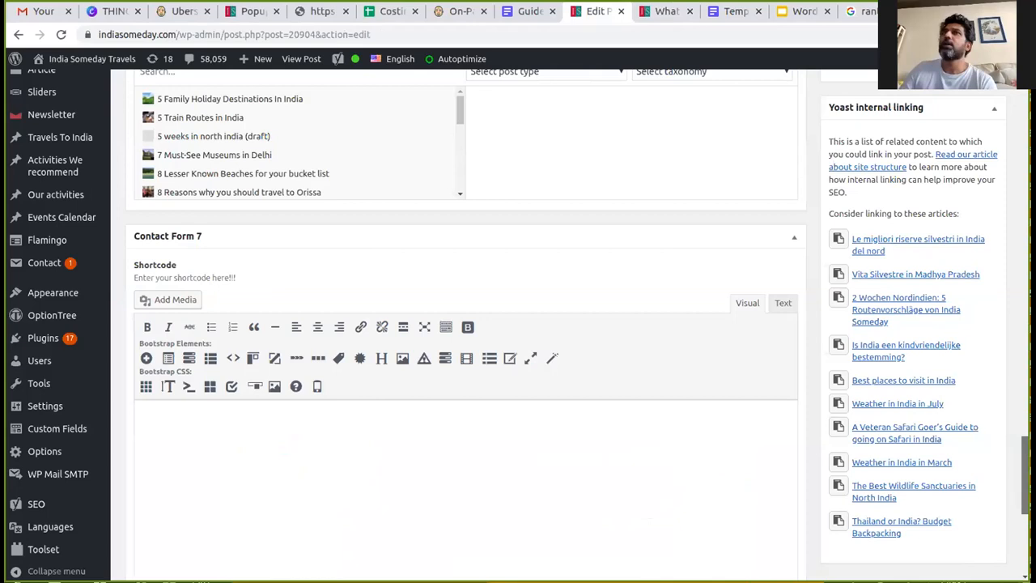
key("ctrl+Tab")
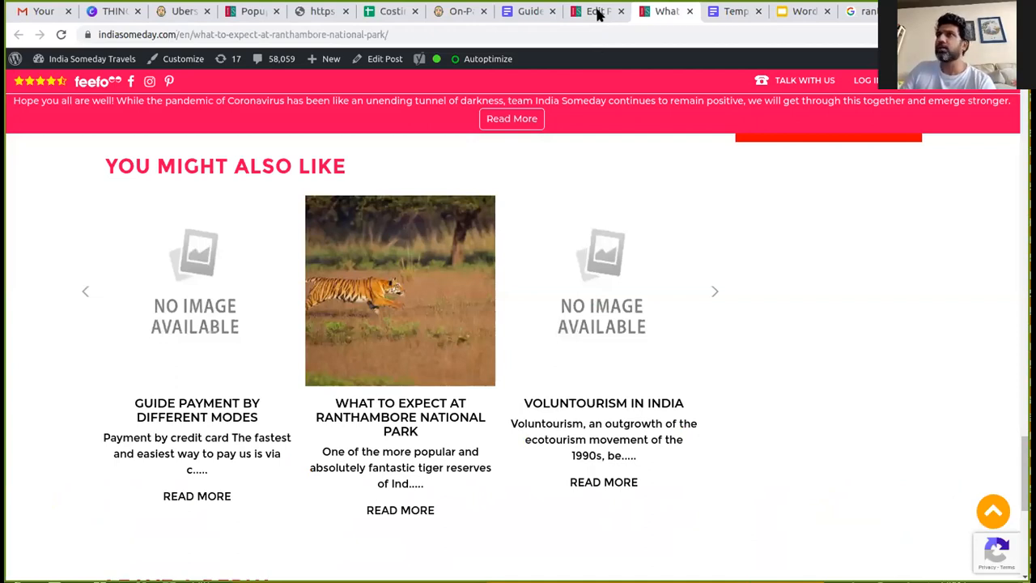
key("ctrl+Tab")
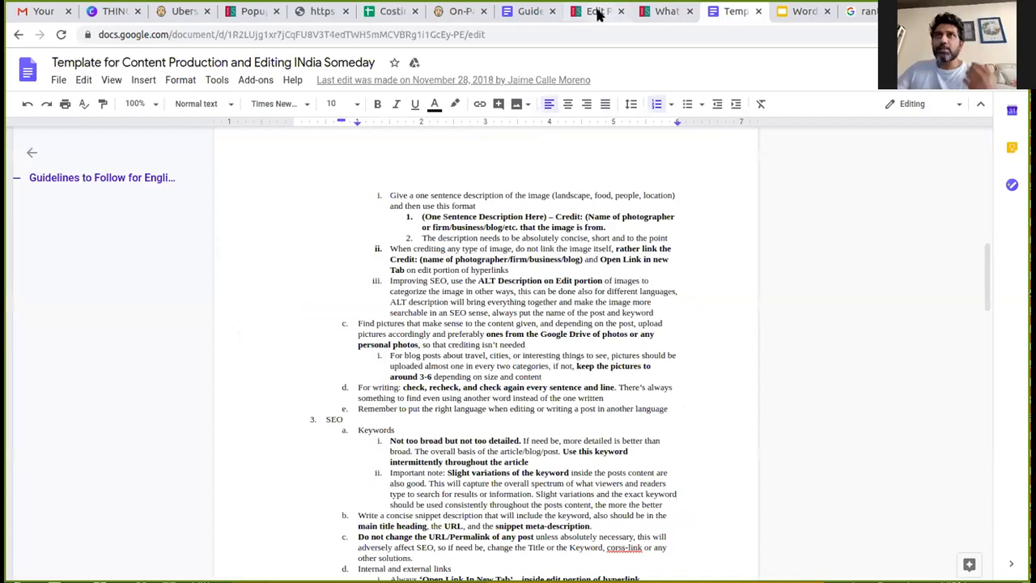
In the post editor, filter Related Blog to Post, search "ranthamb" and add "Practical Guide on Hotel Experience in Ranthambore, Rajasthan"
left_click(460, 11)
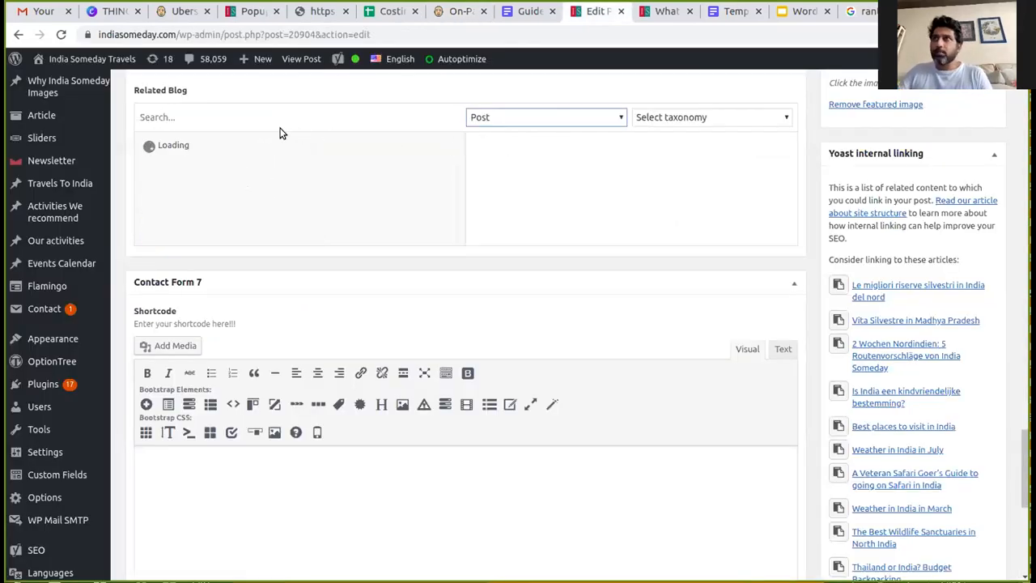
left_click(251, 120)
type("ranthamb")
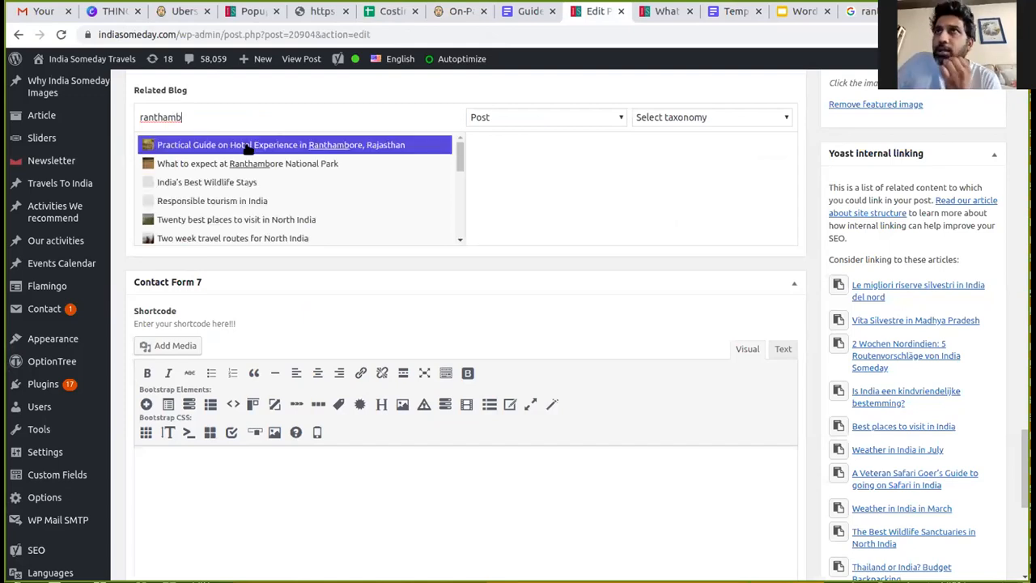
left_click(247, 146)
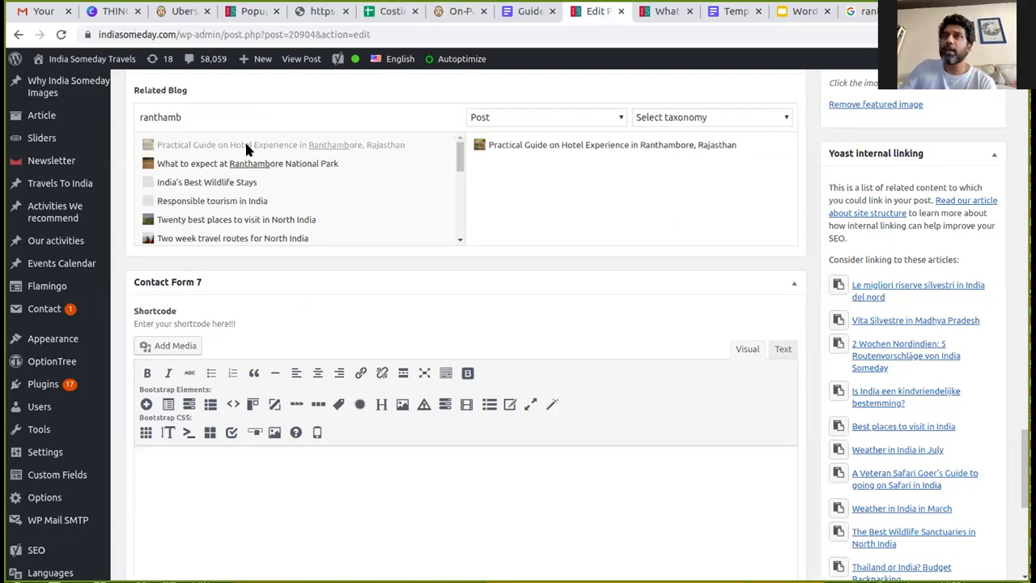
Search Related Blog for "safari", add "India's Best Wildlife Stays" and browse the remaining matches
left_click_drag(195, 118, 121, 114)
left_click(120, 113)
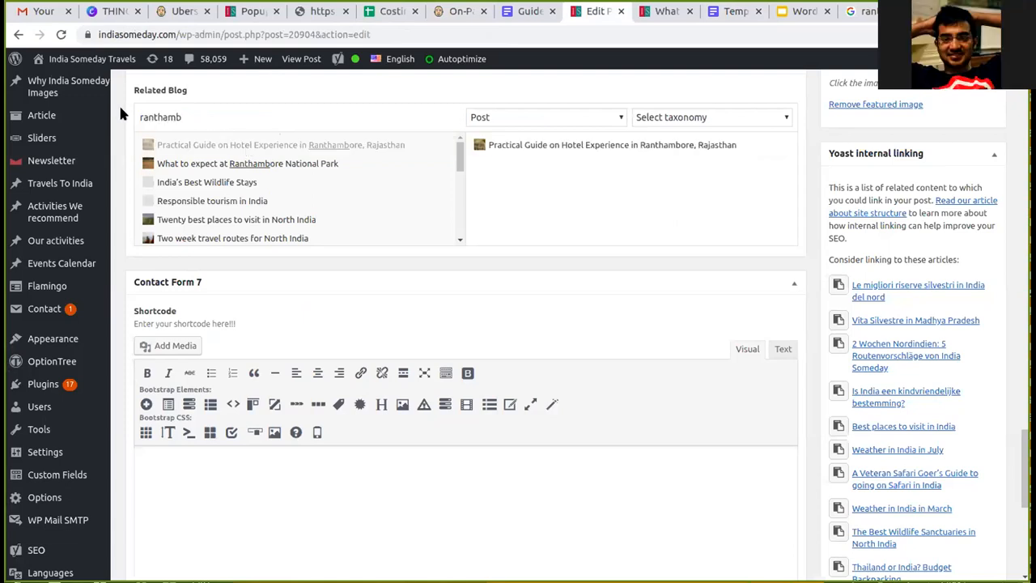
left_click_drag(199, 118, 127, 117)
type("safr")
key("BackSpace")
type("a")
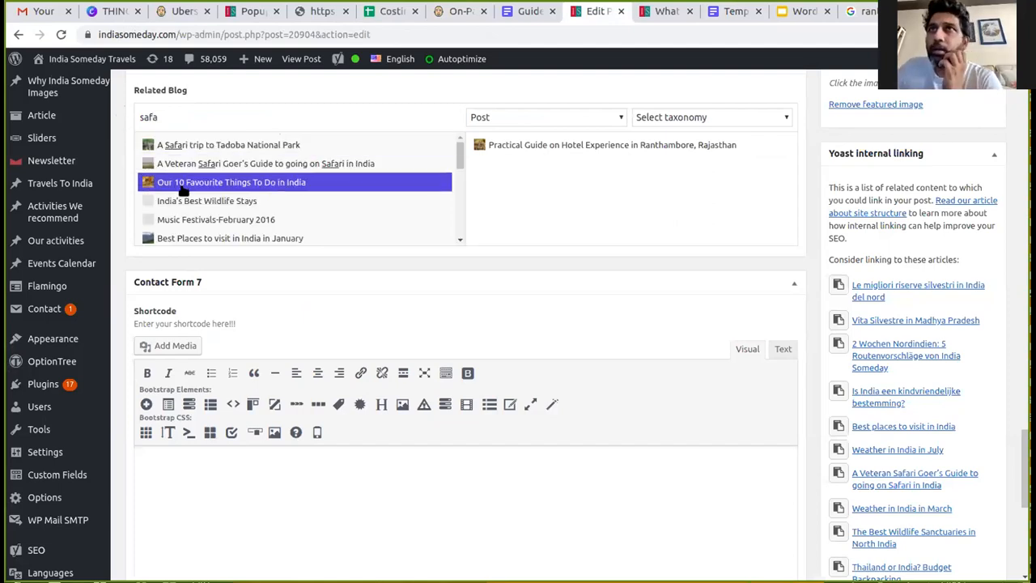
left_click(197, 206)
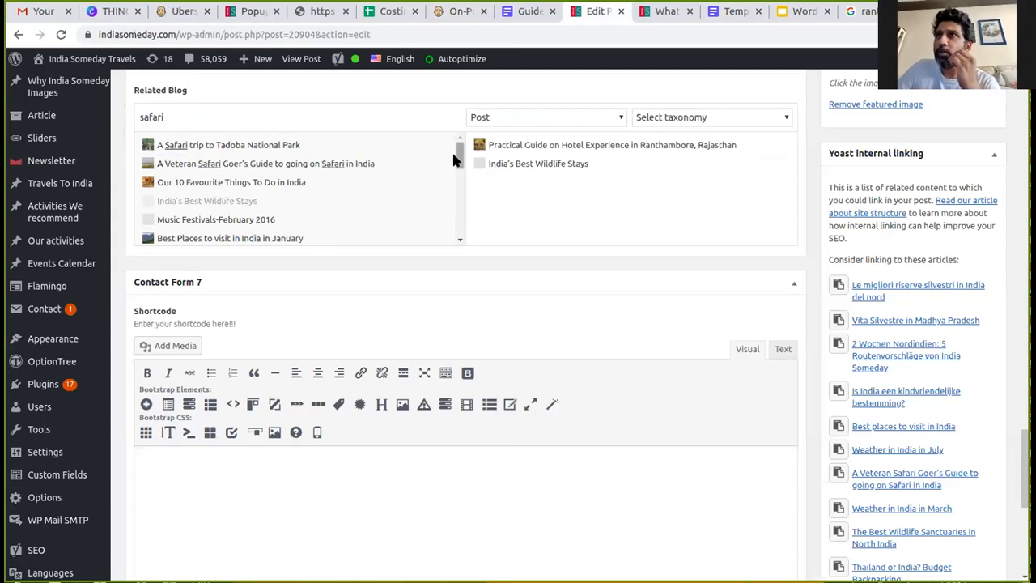
left_click_drag(454, 152, 461, 234)
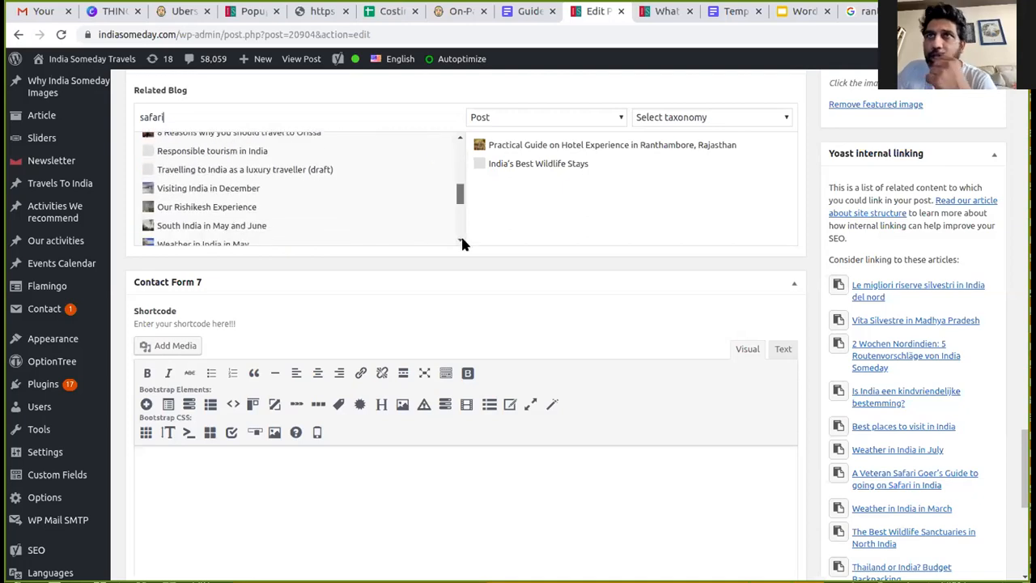
Search the related blogs for "safari in india", add "Into the Jungle: 8 Indian Wildlife Reserves you can't miss", and update the post
left_click(217, 115)
type("in india")
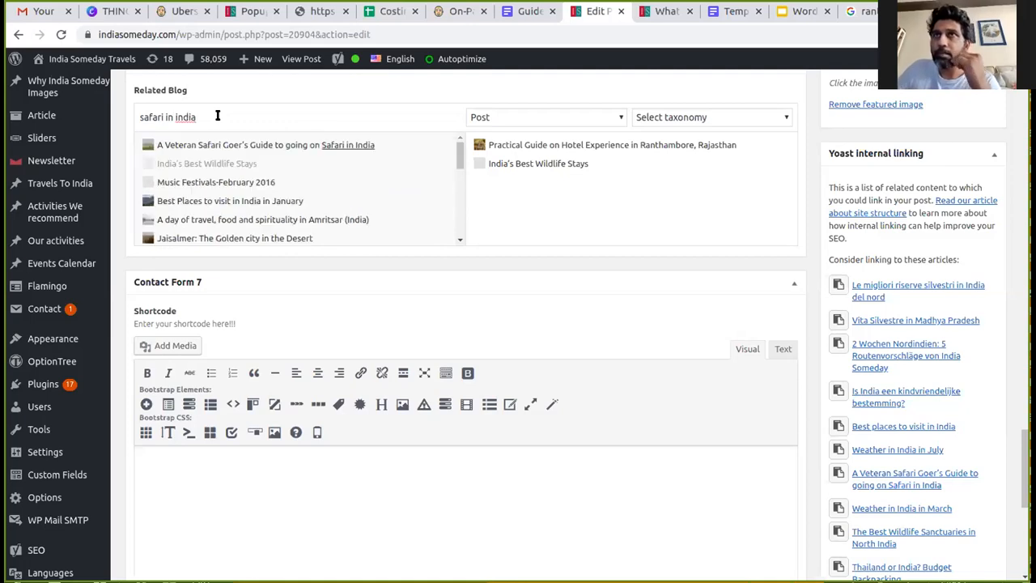
left_click_drag(458, 166, 454, 187)
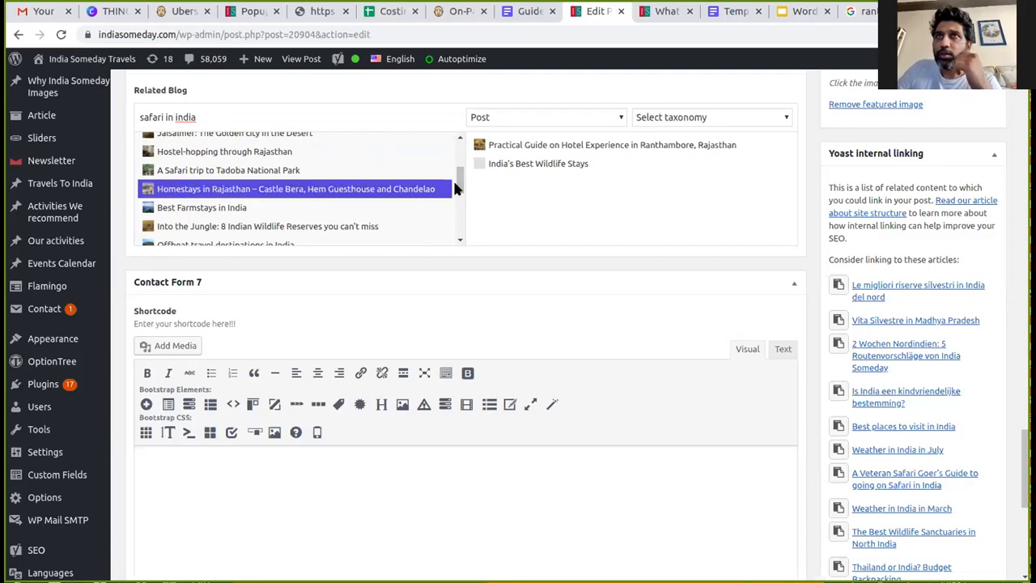
left_click(261, 230)
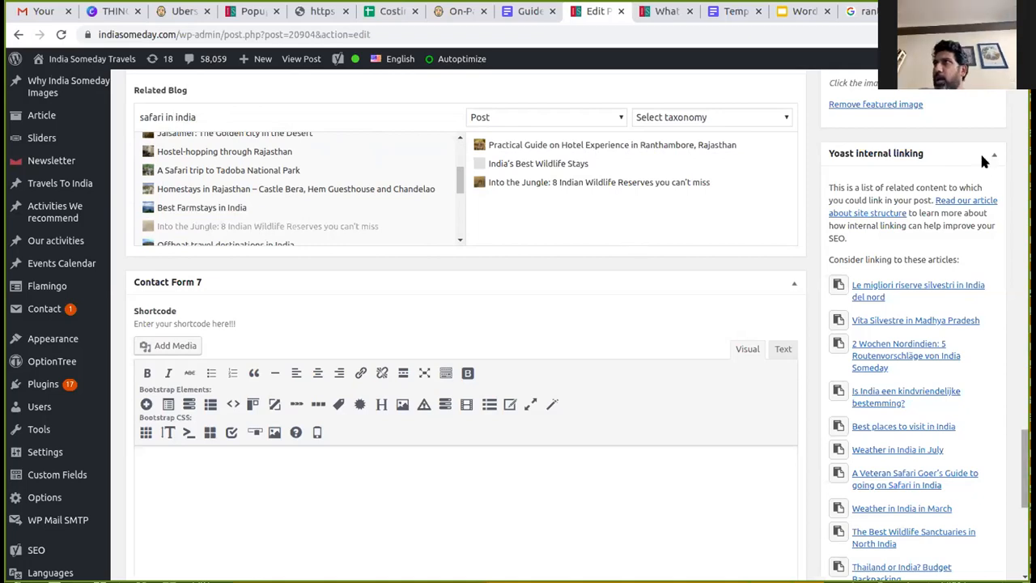
scroll(728, 51, "up", 1)
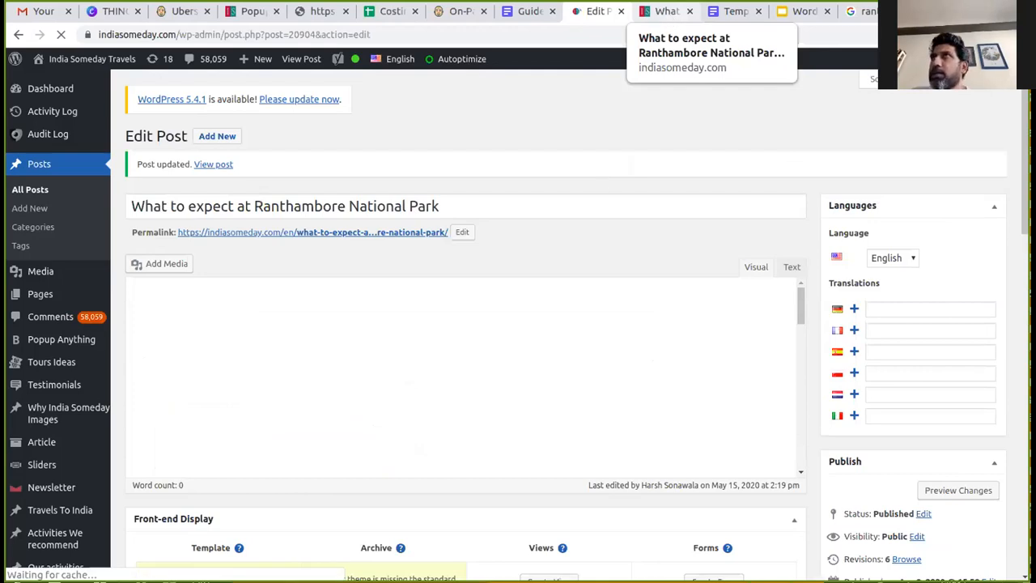
Reload the published Ranthambore National Park article and advance the related-posts carousel beside it
key("ctrl+Tab")
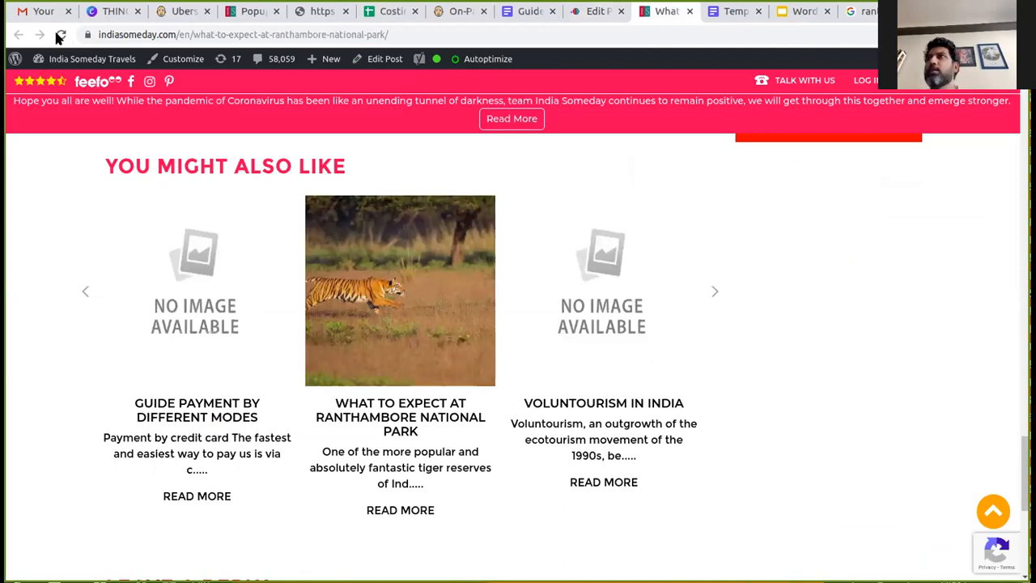
left_click(59, 37)
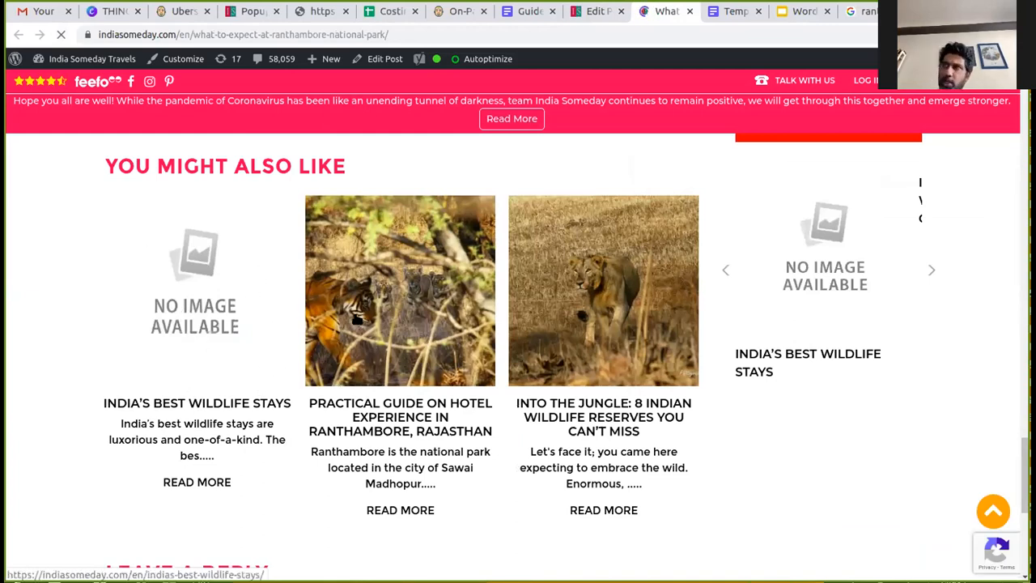
left_click(929, 271)
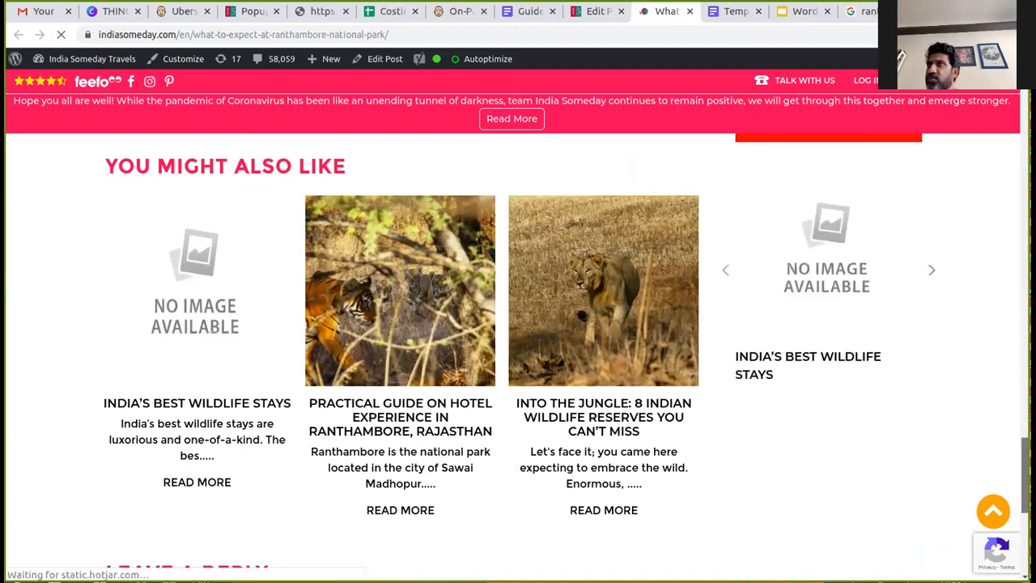
Look through the published article from its banner down to the "You might also like" posts and the comment form
scroll(518, 324, "up", 2)
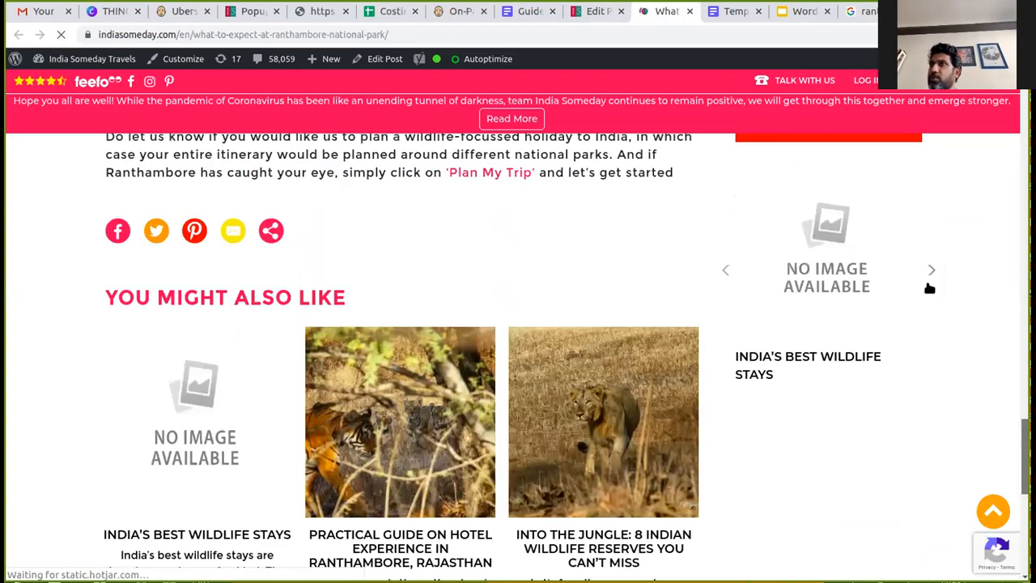
scroll(929, 288, "up", 20)
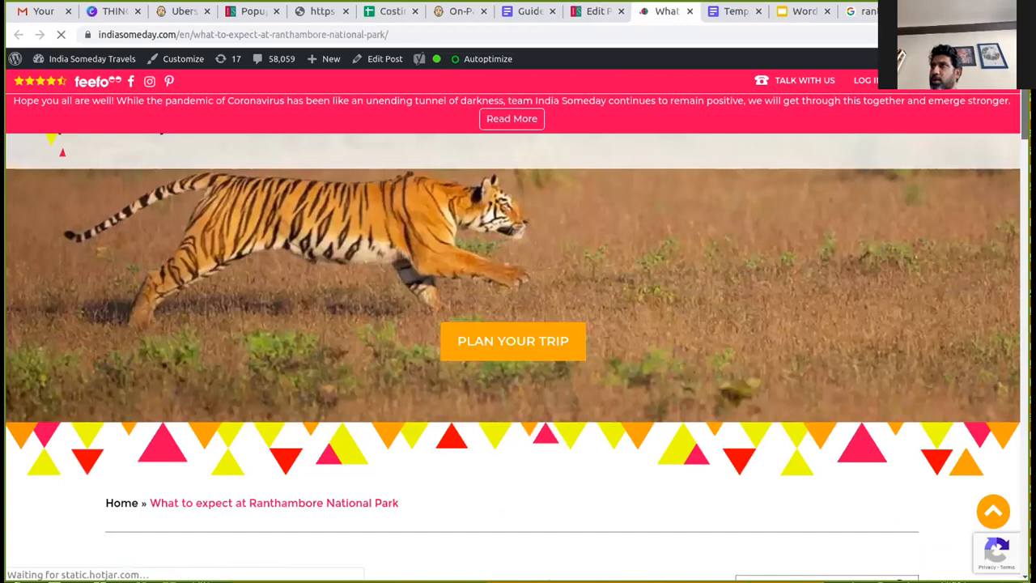
scroll(518, 323, "down", 10)
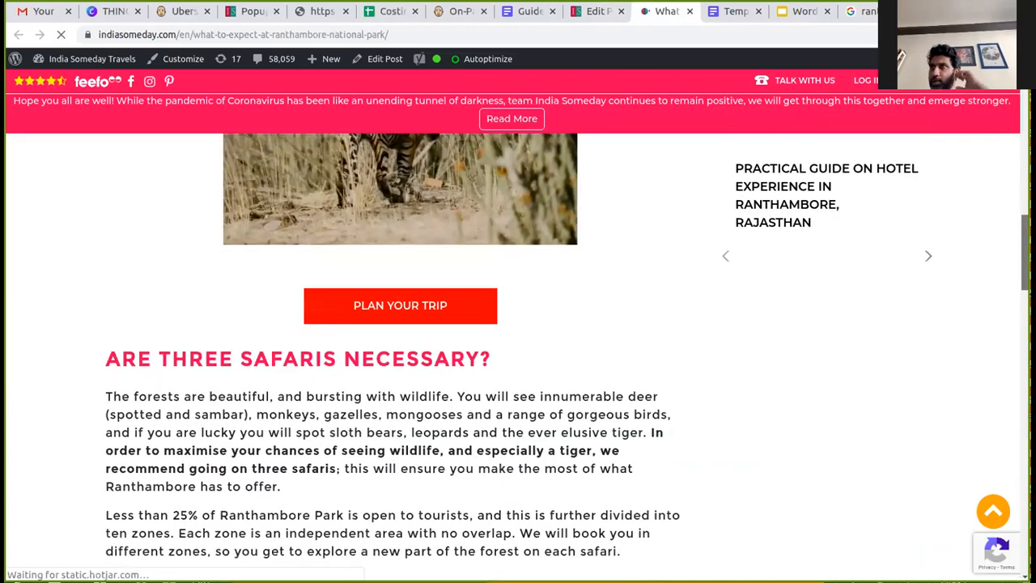
scroll(518, 324, "down", 5)
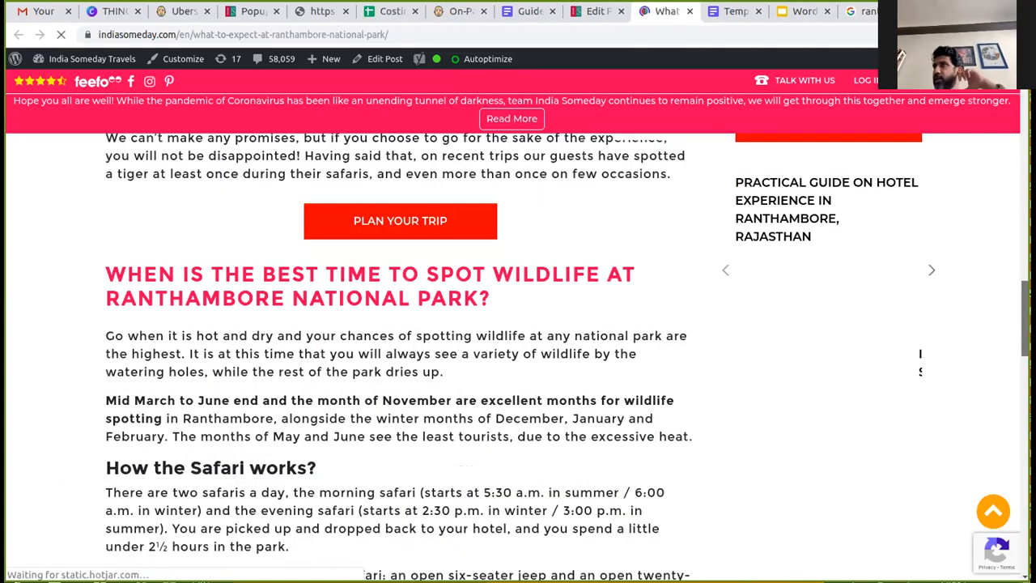
scroll(518, 323, "down", 15)
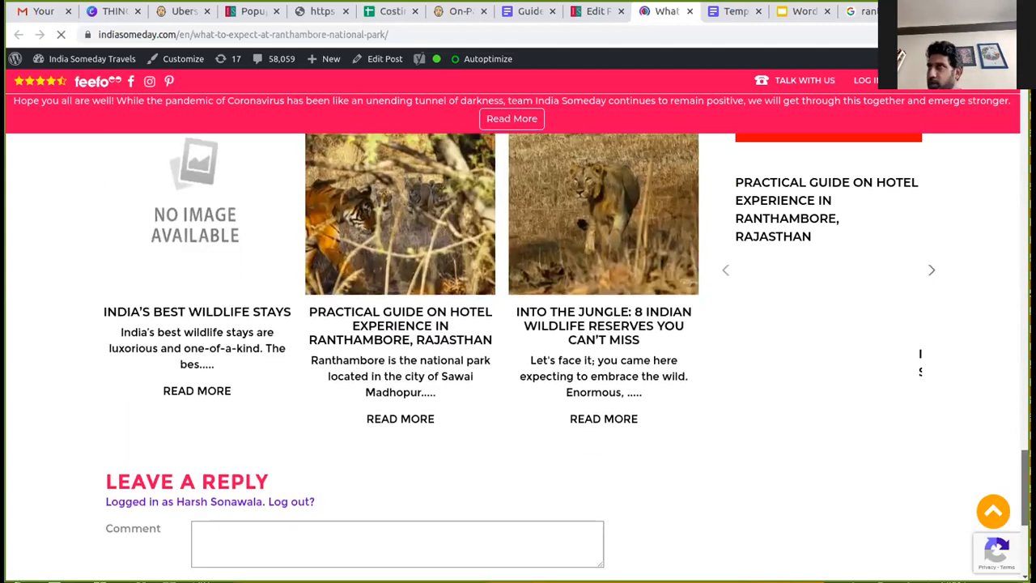
scroll(518, 323, "down", 5)
scroll(517, 324, "up", 6)
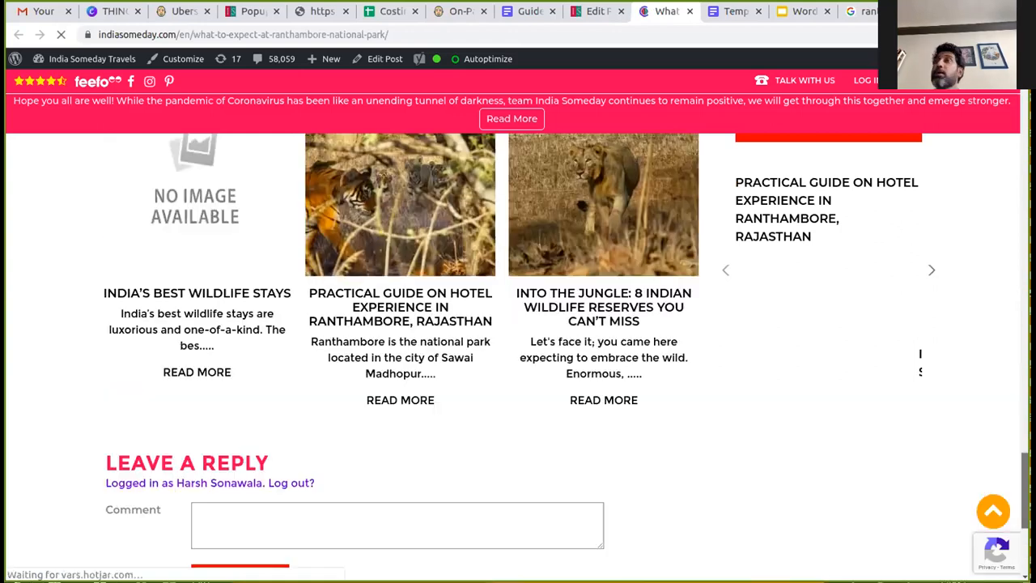
scroll(518, 324, "up", 1)
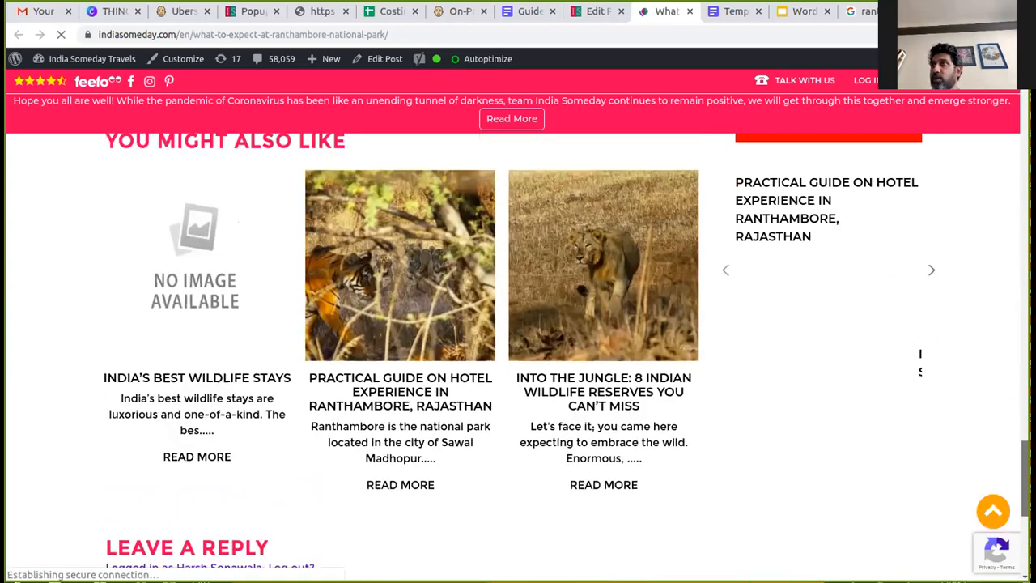
left_click_drag(1024, 459, 1024, 527)
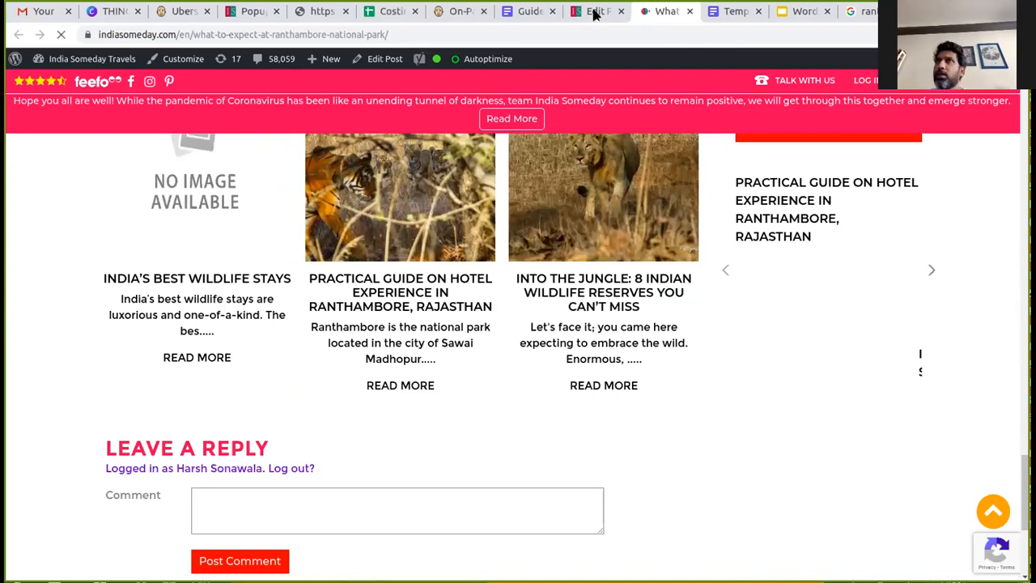
Check the Google results for "ranthambore national park indiasomeday" and return to the post editor
key("ctrl+Tab")
key("ctrl+Tab")
key("ctrl+Tab")
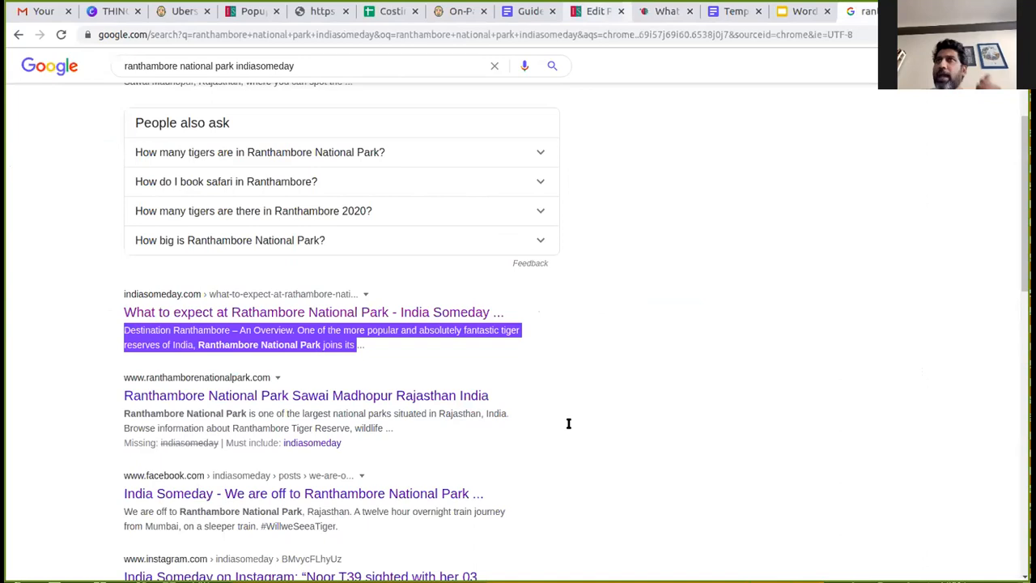
key("ctrl+shift+Tab")
key("ctrl+shift+Tab")
key("ctrl+shift+Tab")
key("ctrl+shift+Tab")
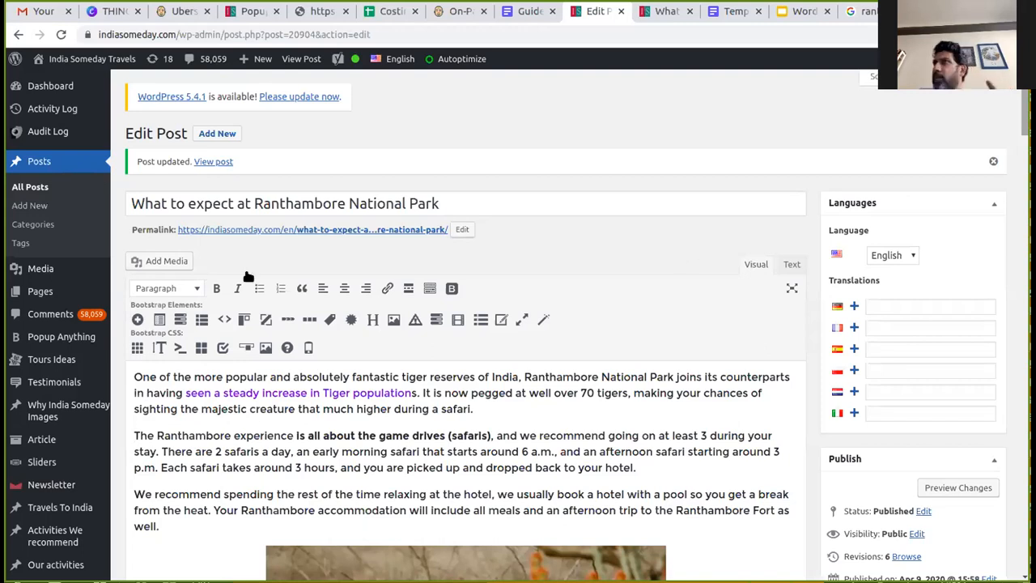
Review the post's title, opening paragraph and "Are three safaris necessary?" heading, highlighting the paragraph and heading
left_click_drag(472, 205, 191, 176)
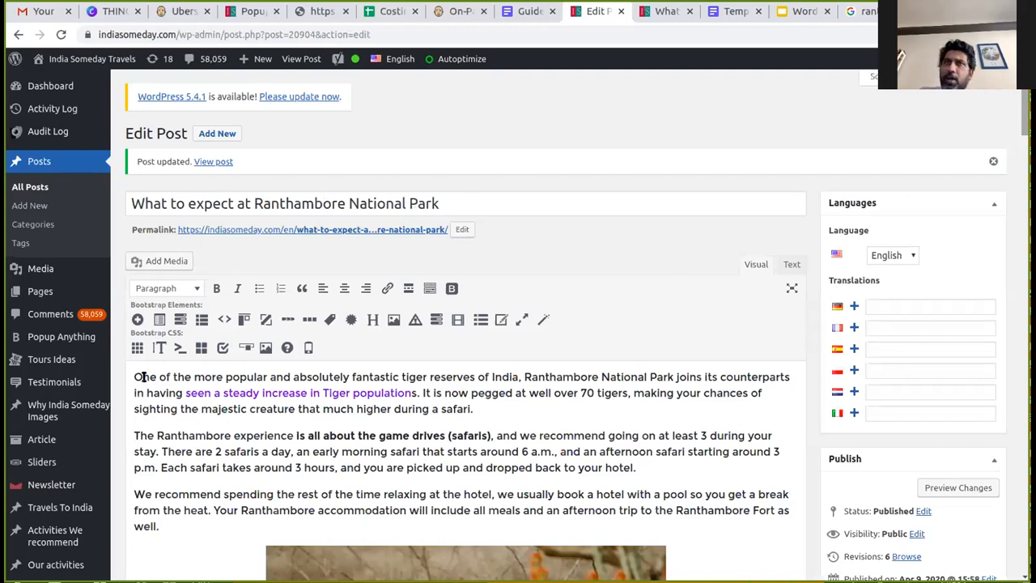
key("Tab")
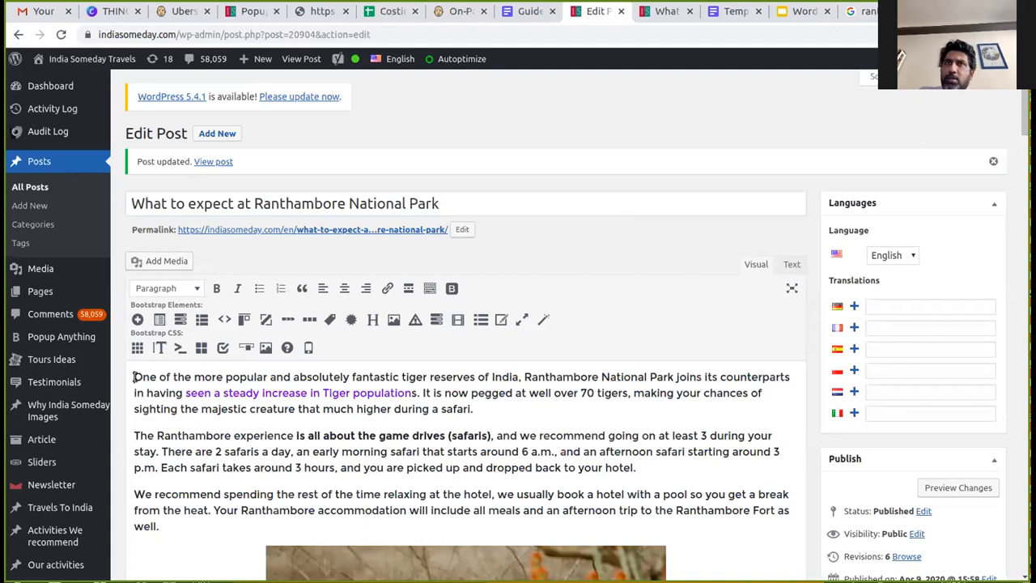
triple_click(344, 415)
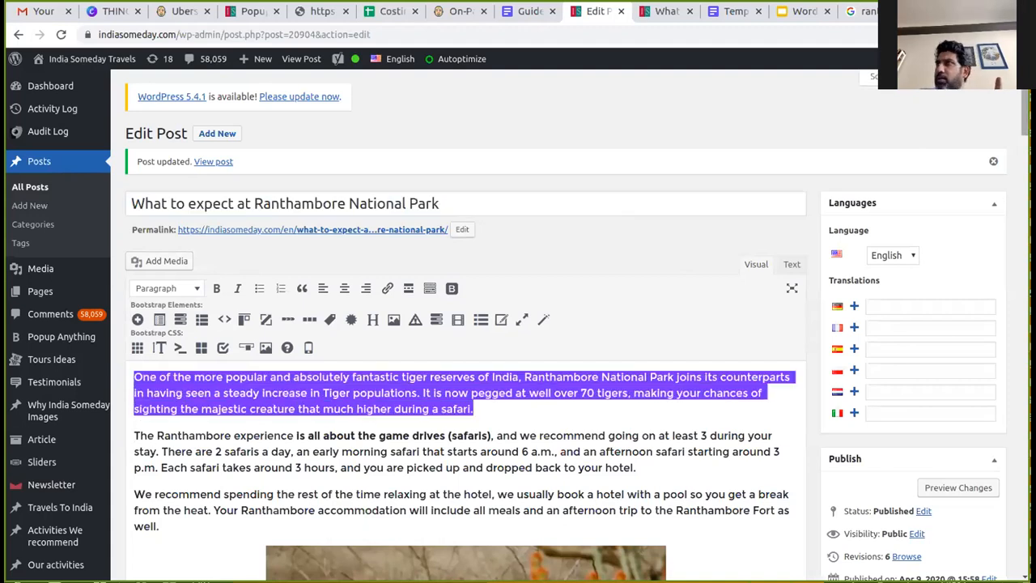
scroll(607, 263, "down", 1)
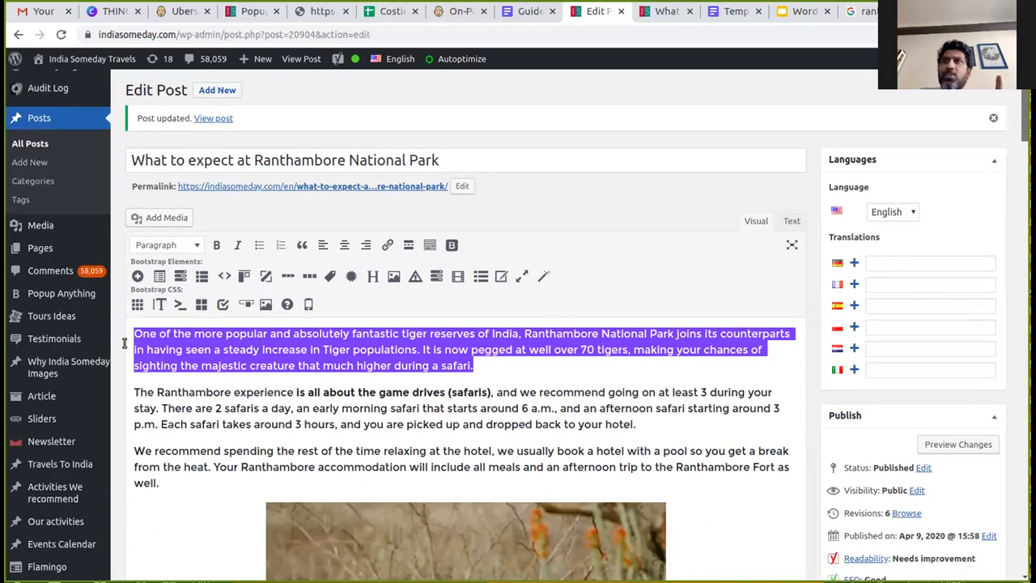
scroll(124, 343, "down", 2)
scroll(124, 343, "down", 3)
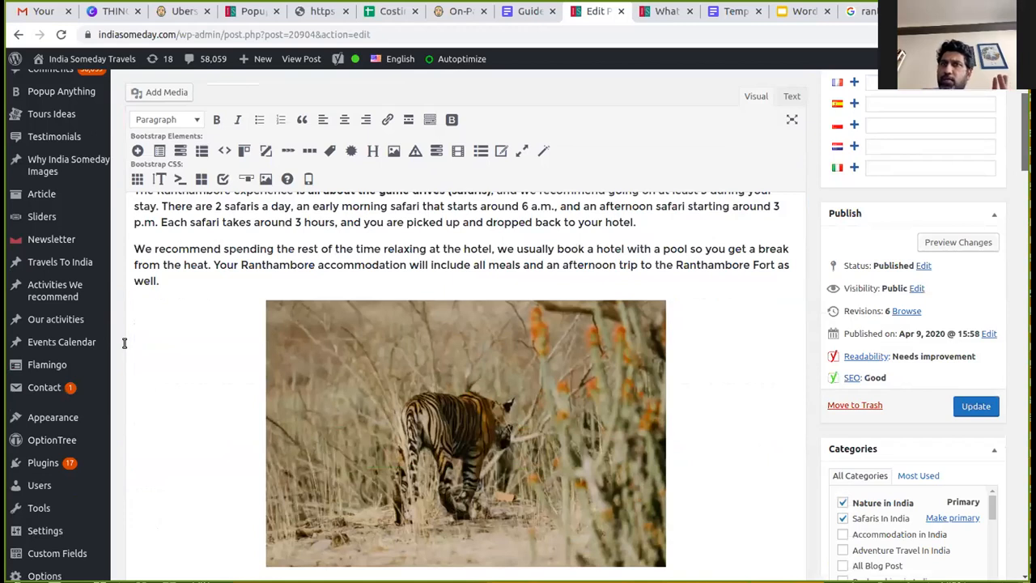
scroll(124, 343, "down", 6)
triple_click(124, 344)
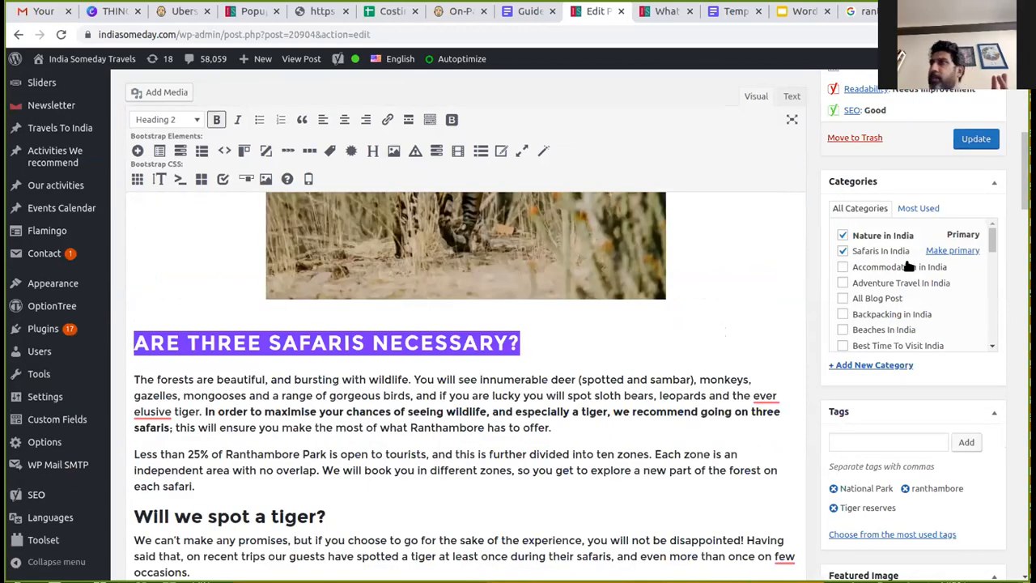
Collapse and reopen the post's categories, and review the categories, tags and featured image
left_click(925, 187)
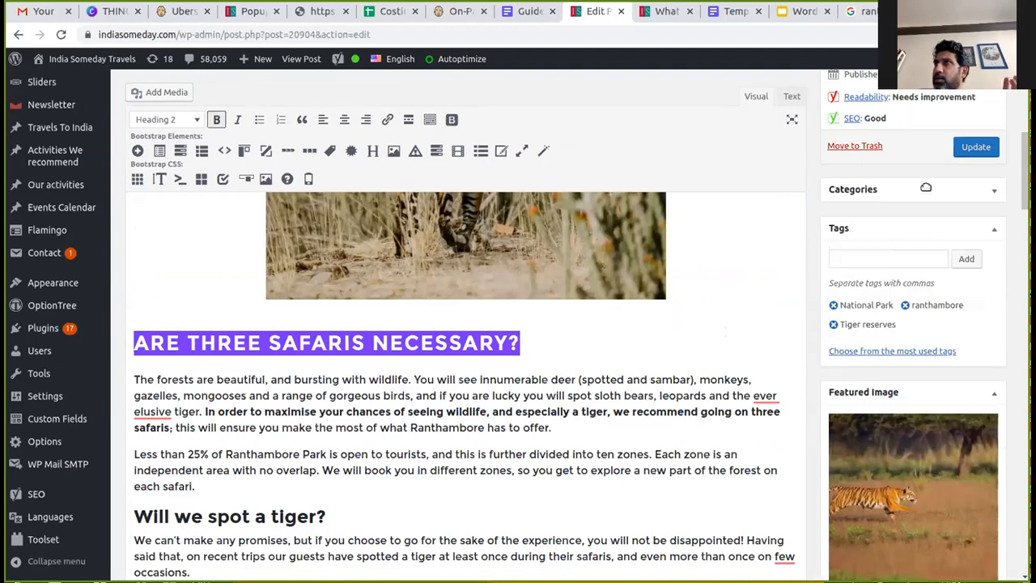
left_click(926, 187)
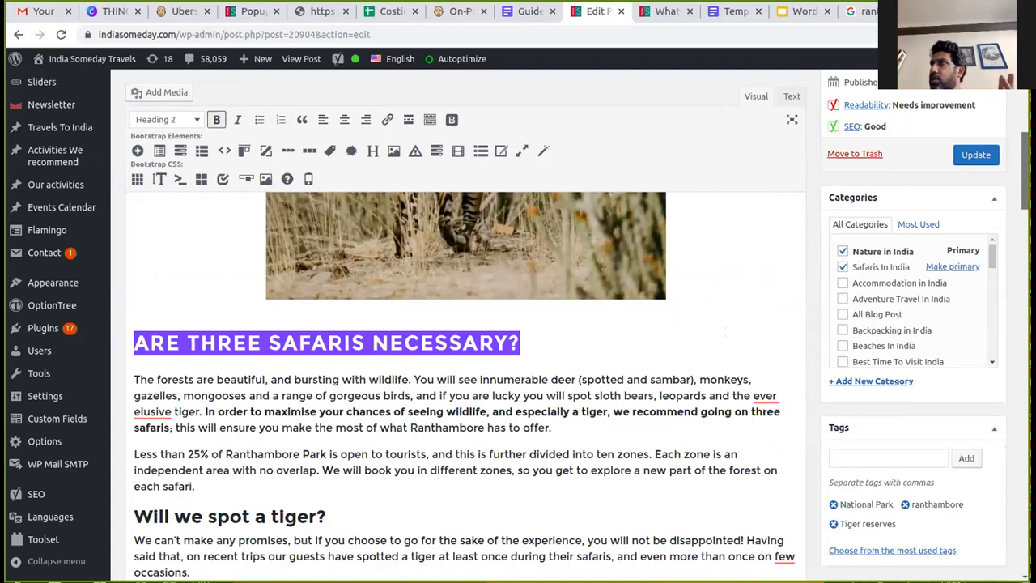
scroll(885, 190, "down", 1)
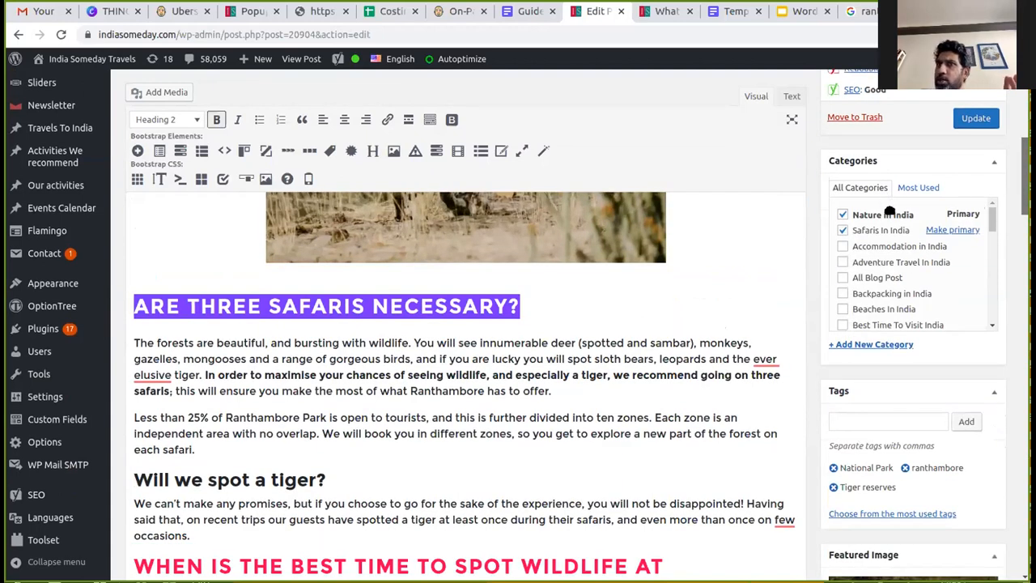
scroll(889, 210, "down", 4)
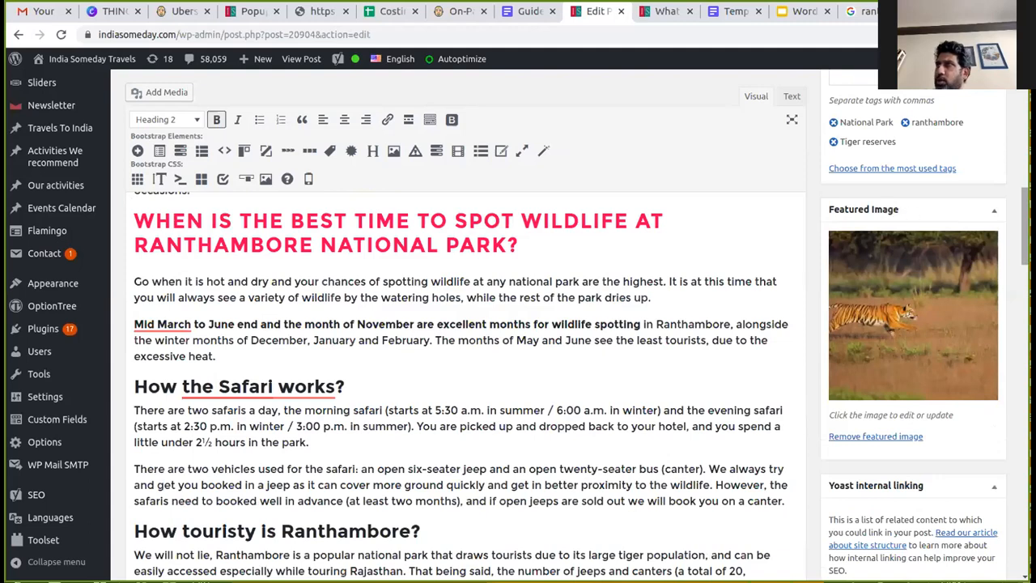
scroll(1024, 235, "down", 1)
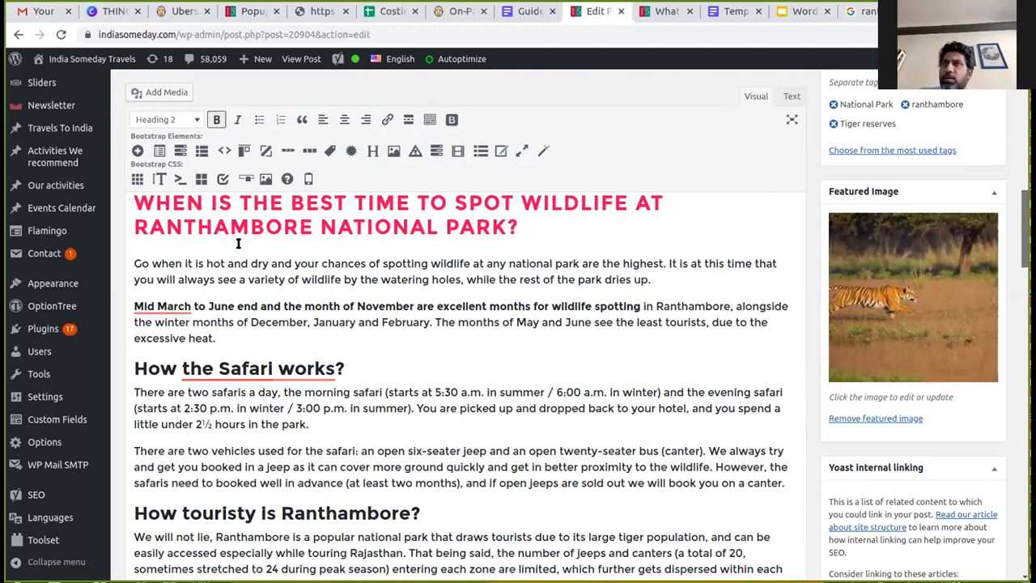
Review the remaining article text, the Yoast SEO settings, the related blogs, the contact form shortcode and the revisions
scroll(204, 171, "down", 4)
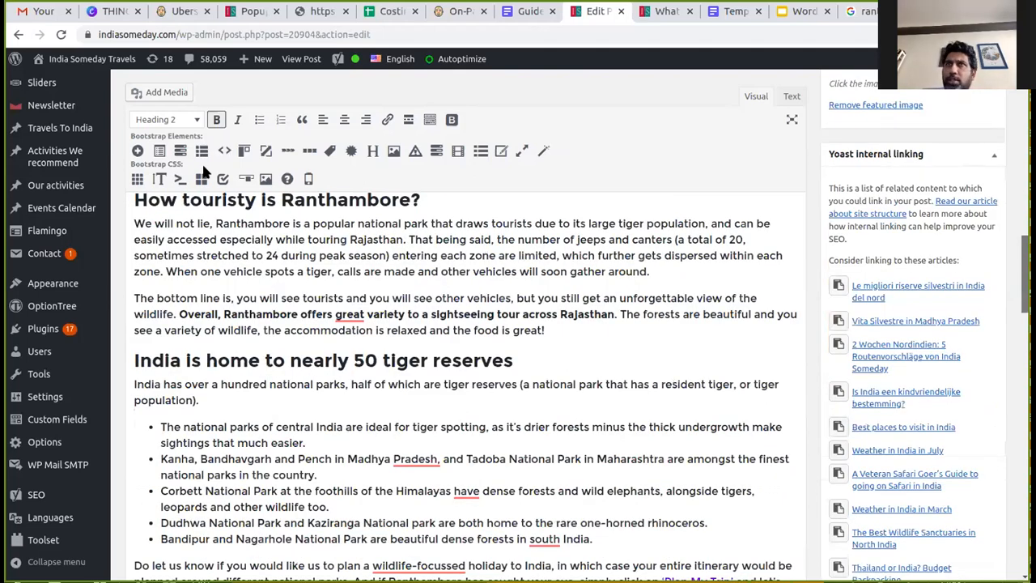
scroll(206, 172, "down", 10)
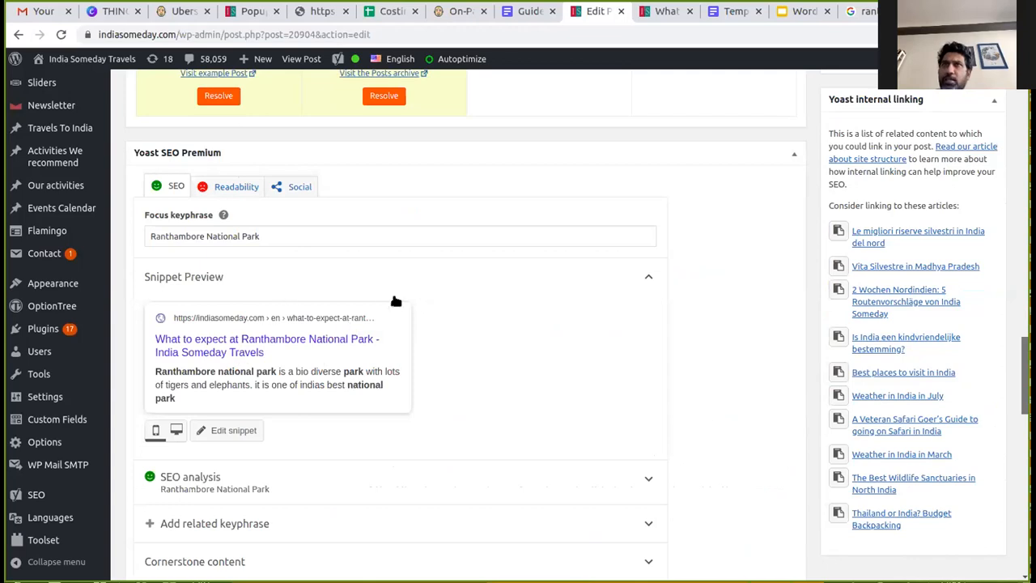
scroll(394, 296, "down", 5)
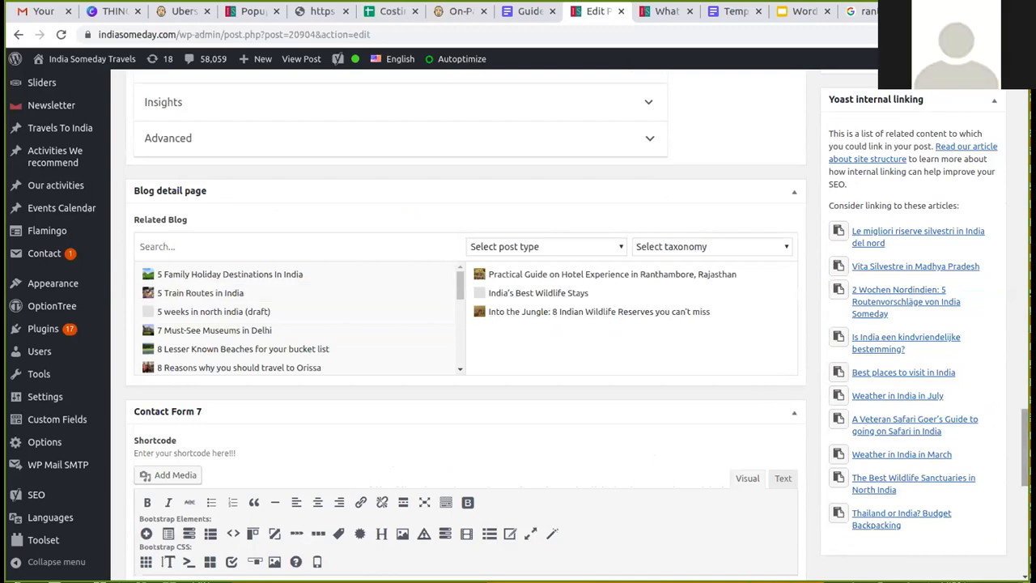
scroll(466, 324, "down", 4)
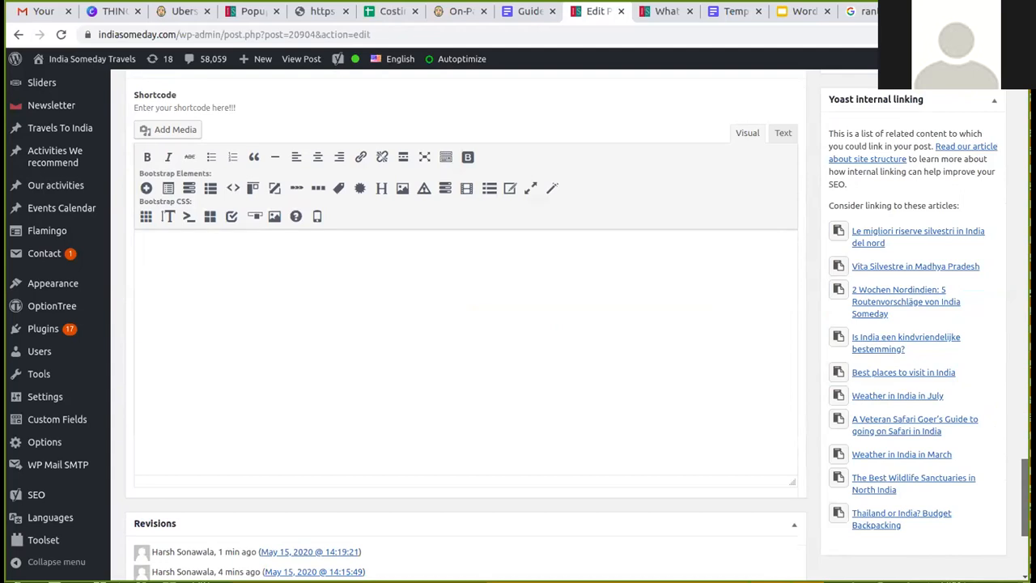
scroll(466, 324, "down", 3)
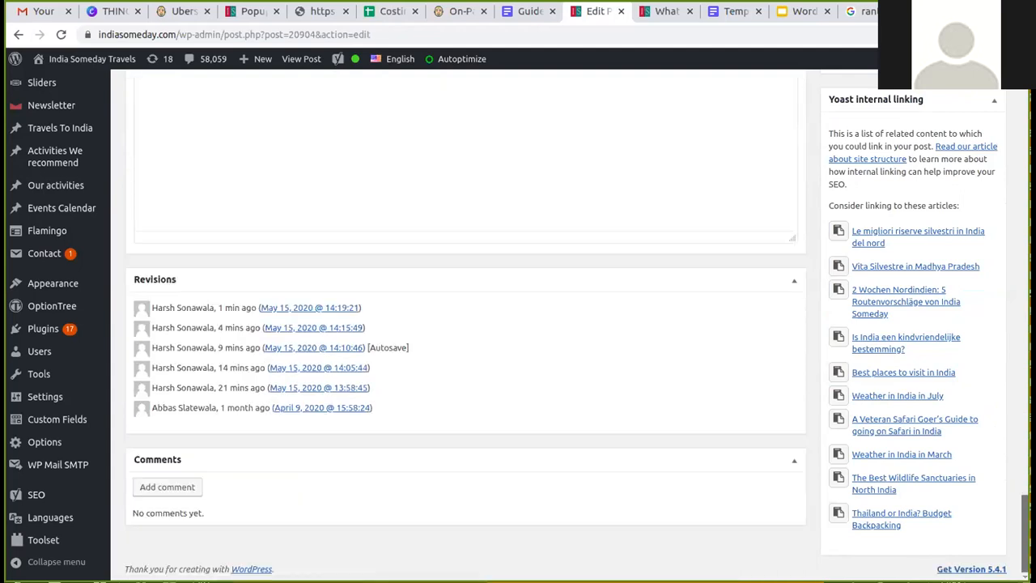
scroll(466, 323, "up", 1)
scroll(466, 323, "up", 2)
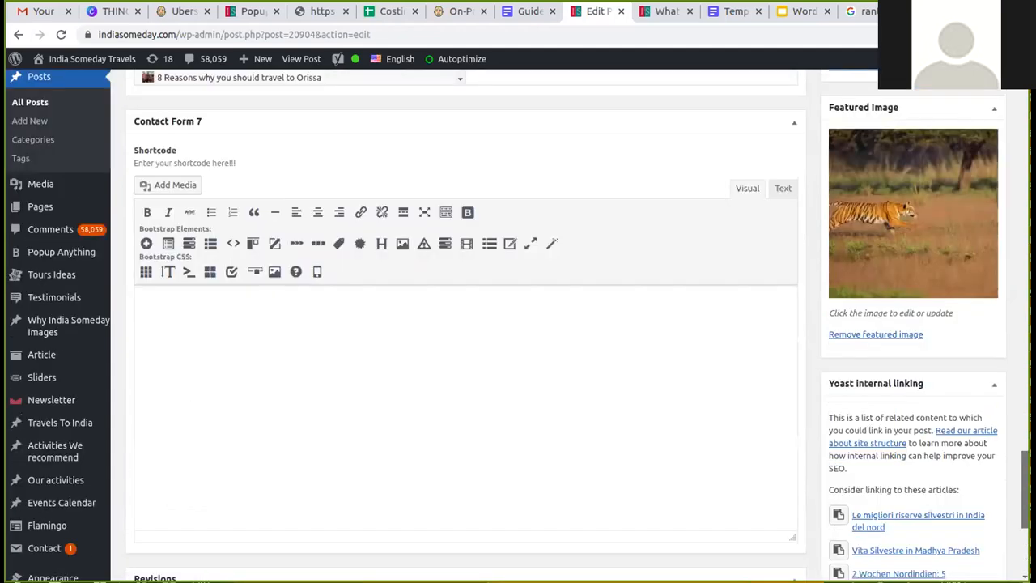
scroll(466, 324, "up", 5)
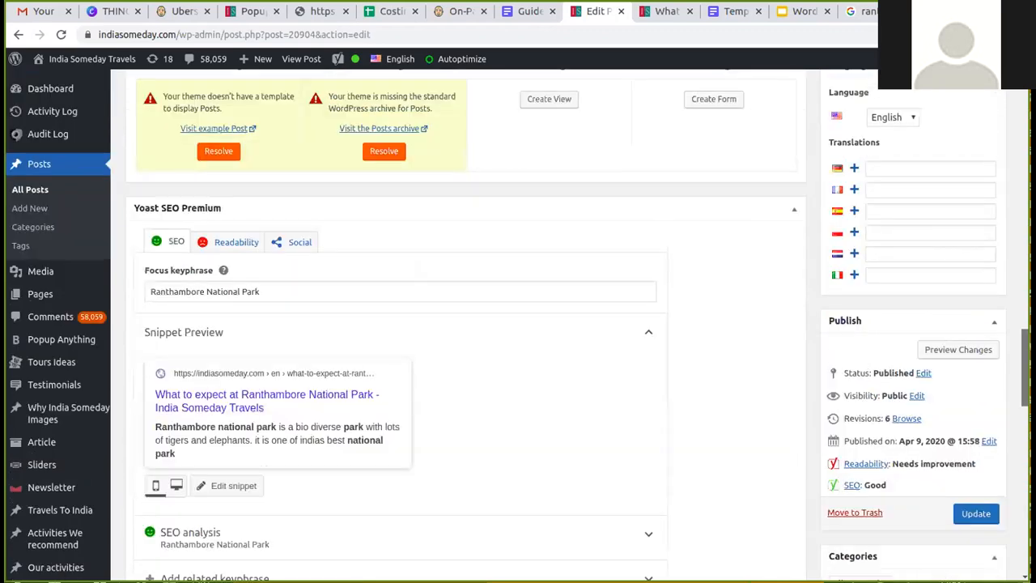
Review the article in the editor, from the closing paragraph up to the introduction and back down to the end
scroll(466, 324, "up", 3)
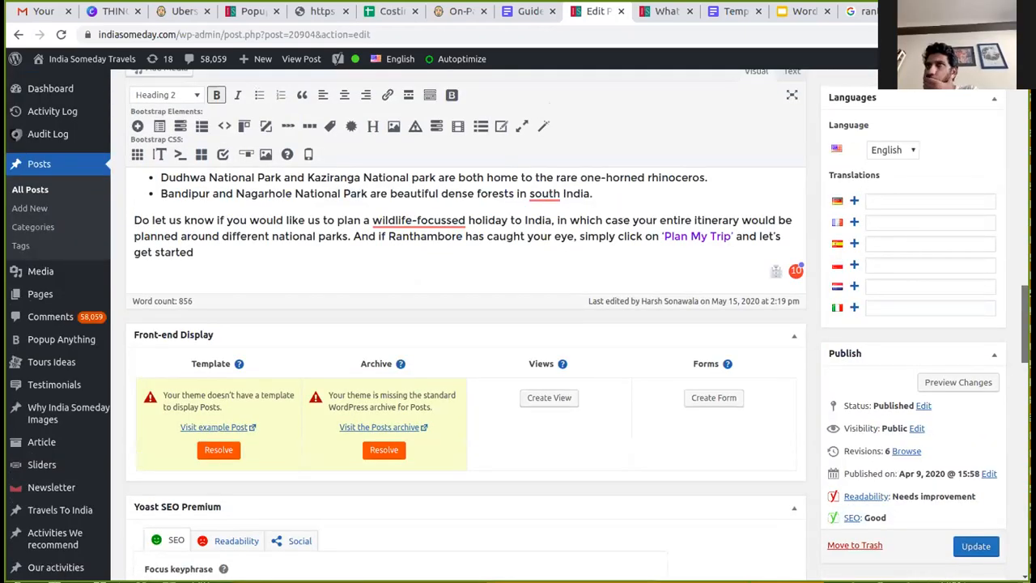
scroll(466, 323, "up", 3)
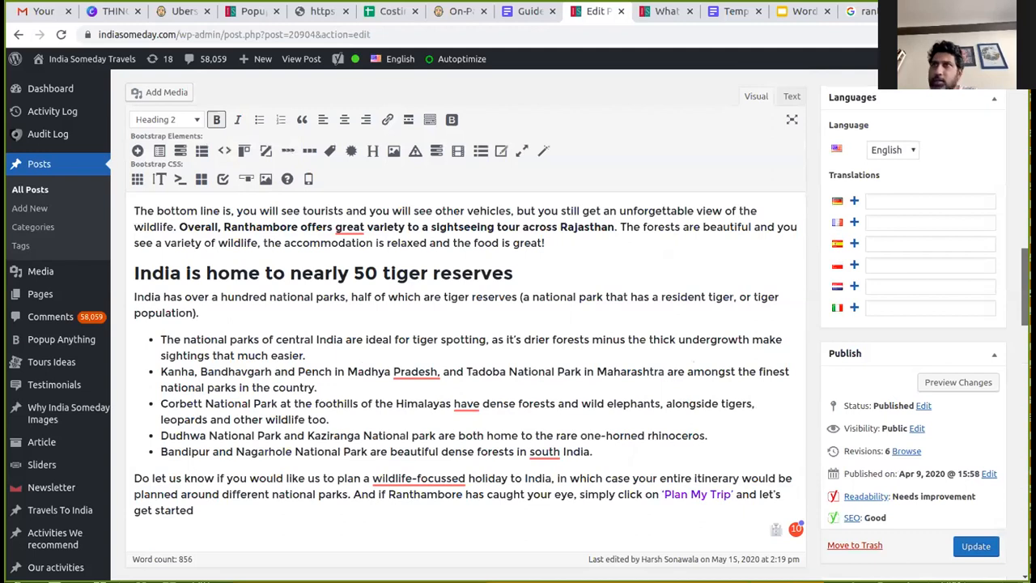
scroll(466, 364, "up", 5)
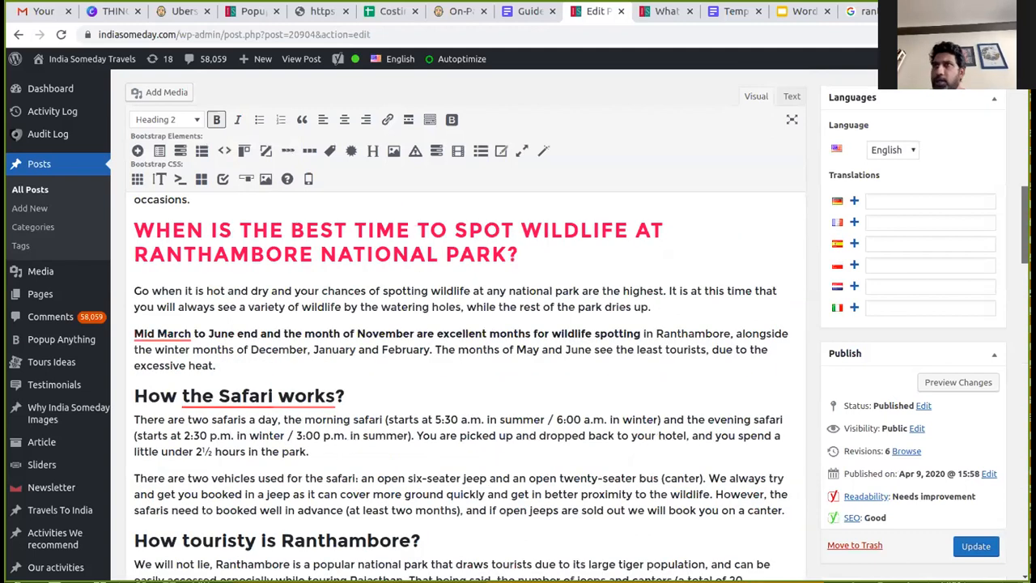
scroll(466, 364, "down", 2)
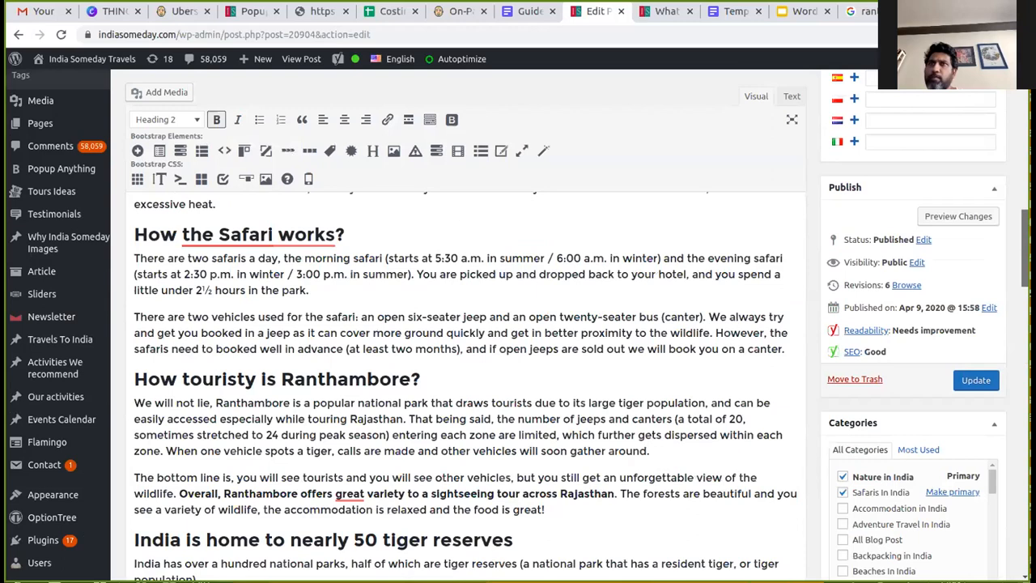
scroll(465, 365, "up", 4)
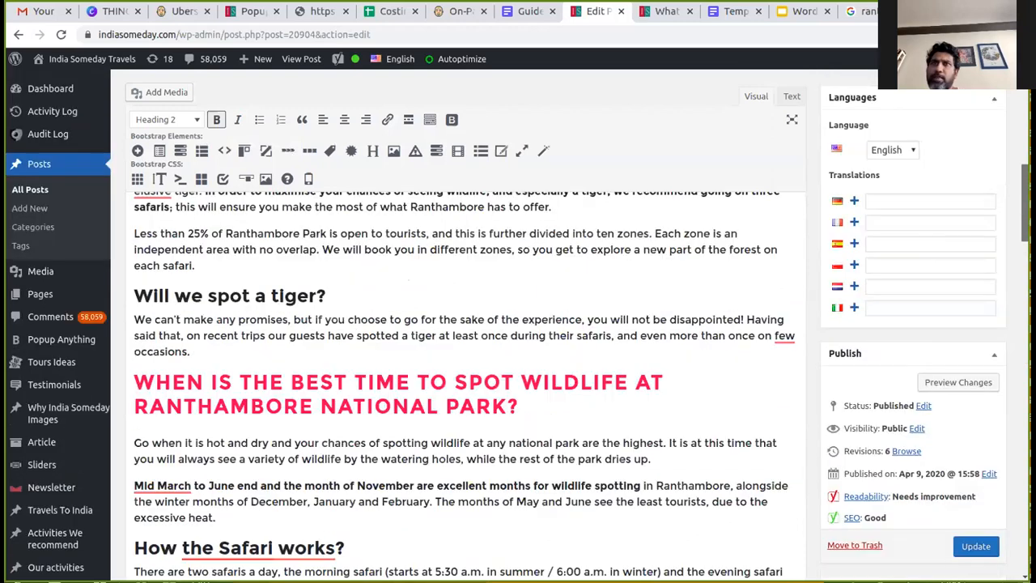
scroll(288, 241, "up", 3)
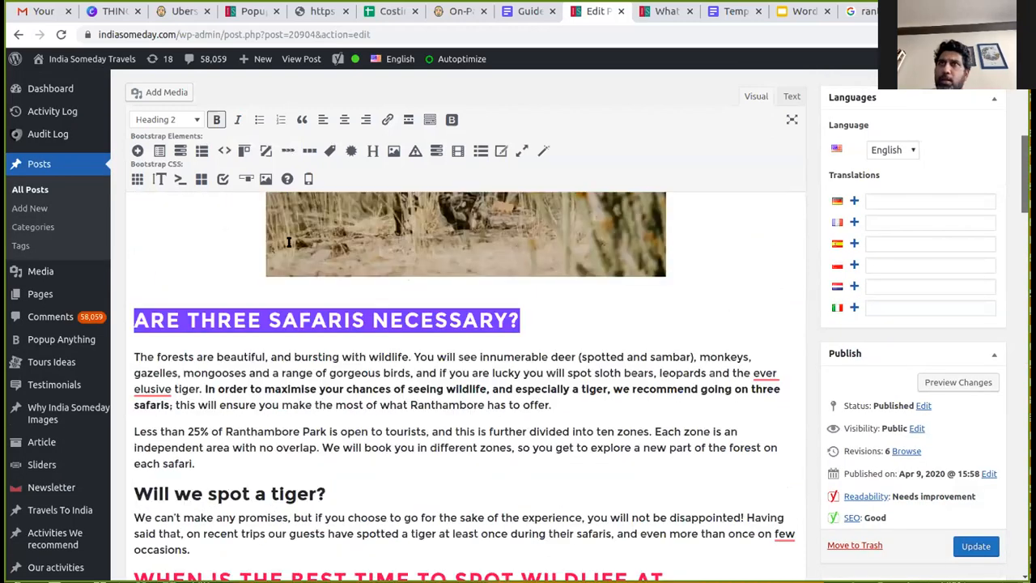
scroll(465, 364, "up", 5)
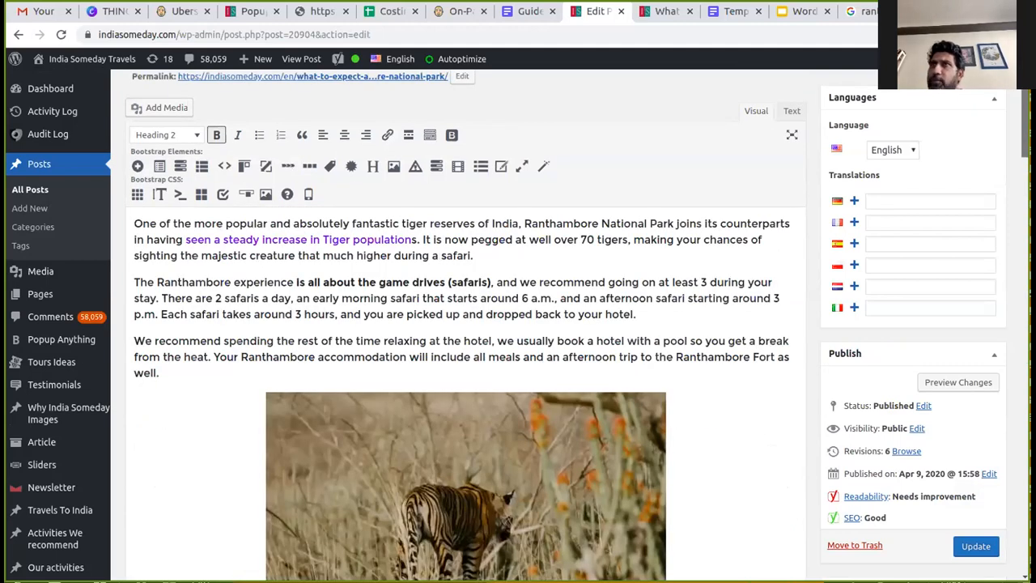
scroll(485, 301, "down", 1)
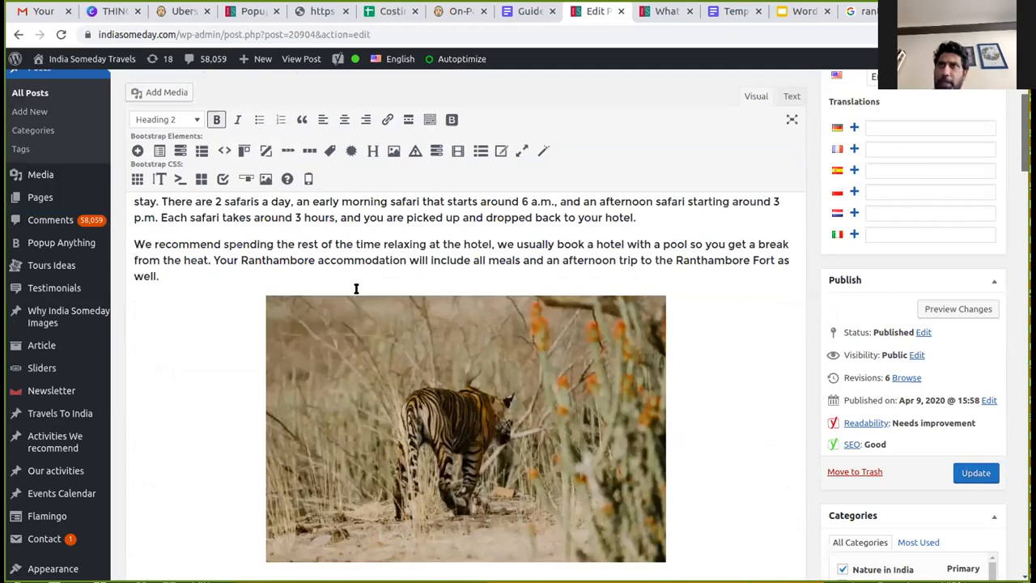
scroll(600, 308, "down", 10)
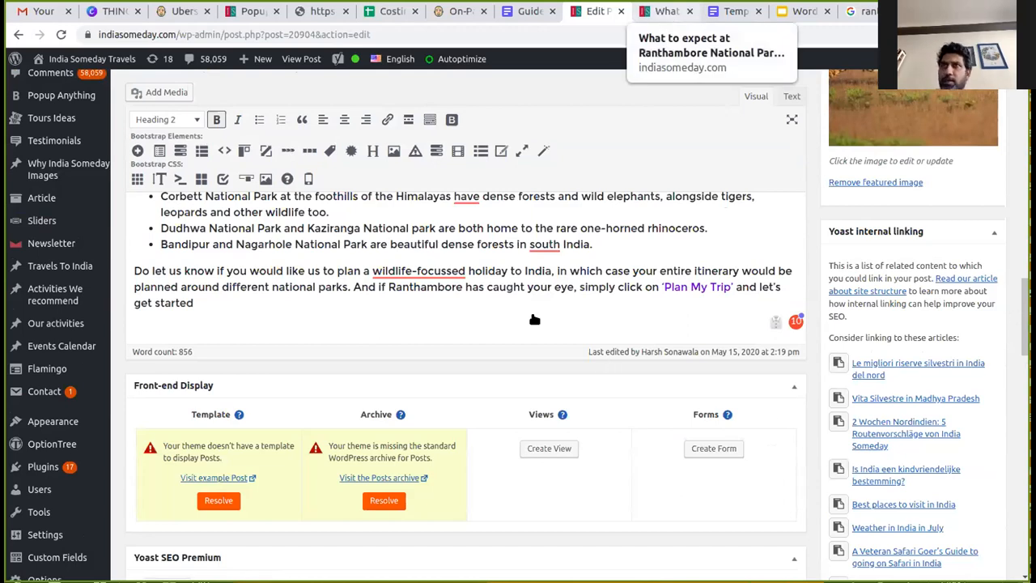
Check where the 'Plan My Trip' link on the published Ranthambore page leads, and return to the post editor
key("ctrl+Tab")
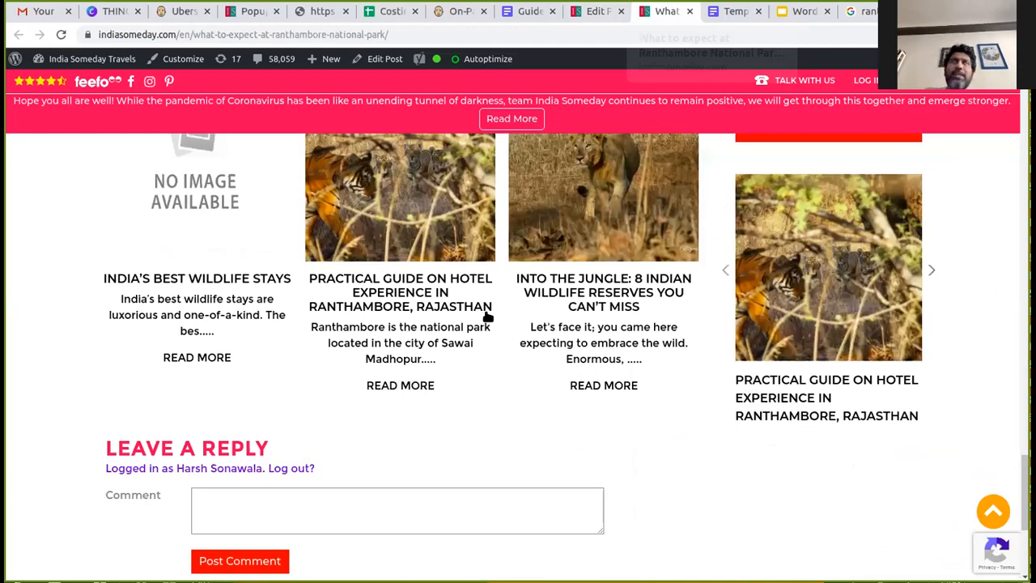
scroll(488, 317, "up", 4)
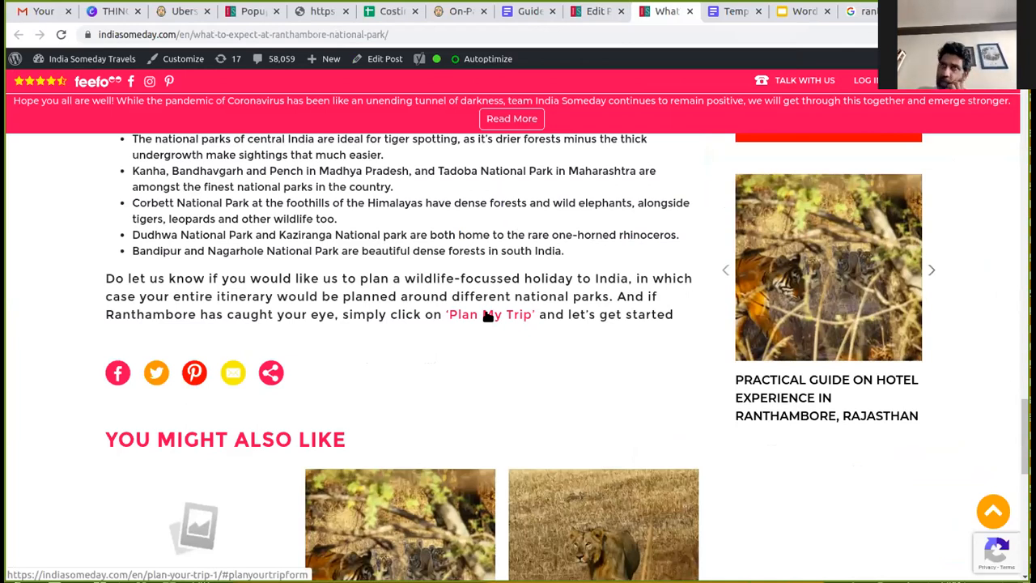
left_click(488, 315)
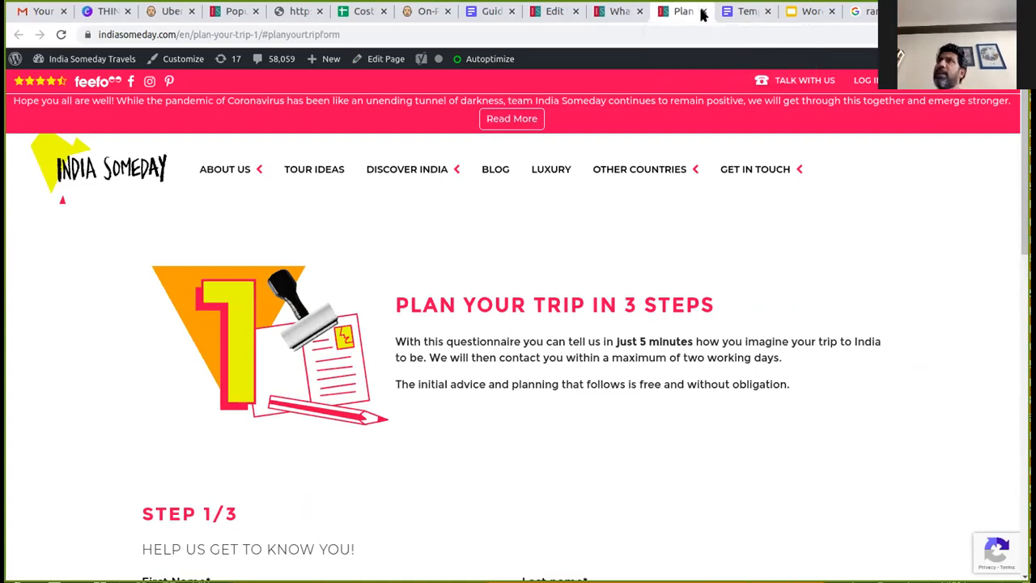
key("ctrl+Tab")
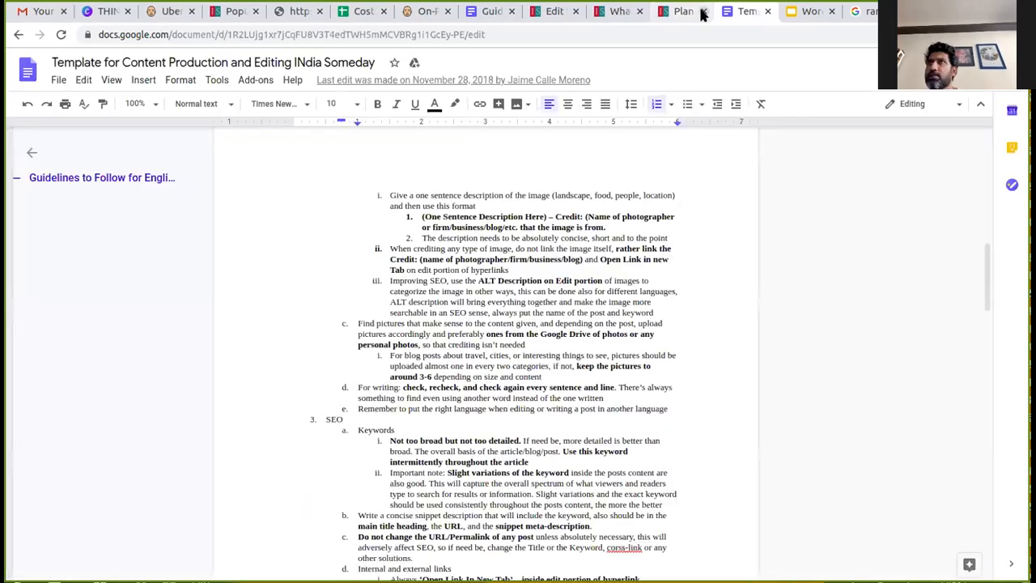
key("ctrl+shift+Tab")
key("ctrl+shift+Tab")
key("ctrl+shift+Tab")
key("ctrl+shift+Tab")
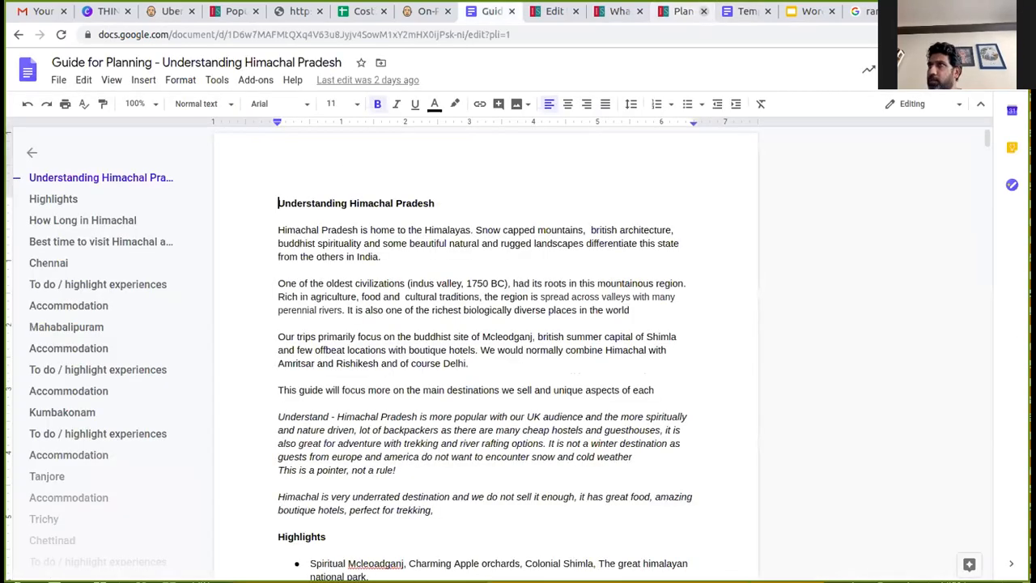
key("ctrl+Tab")
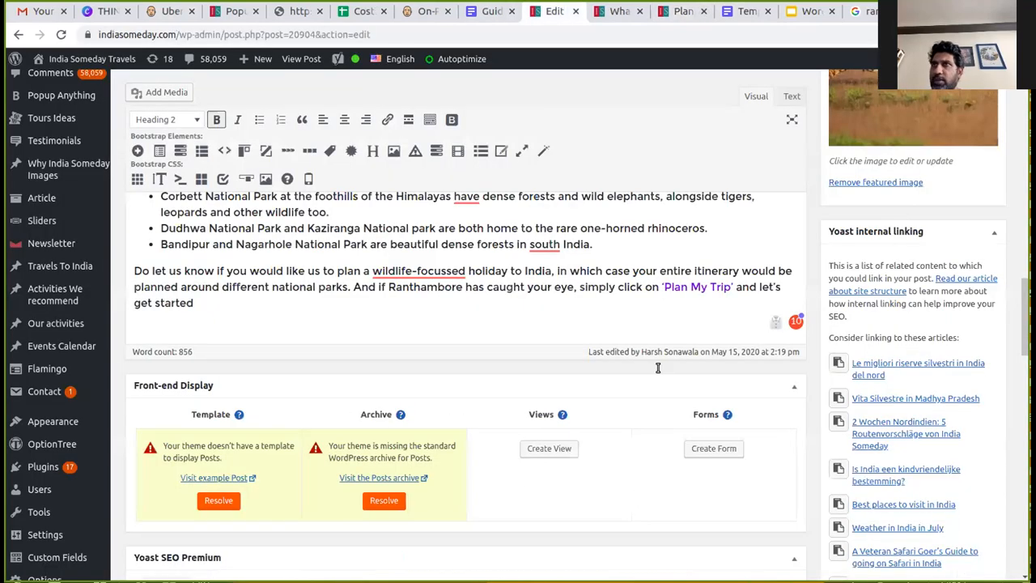
Start a link on "tour across Rajasthan" under "How touristy is Ranthambore?" and set it to open in a new tab
scroll(534, 444, "up", 4)
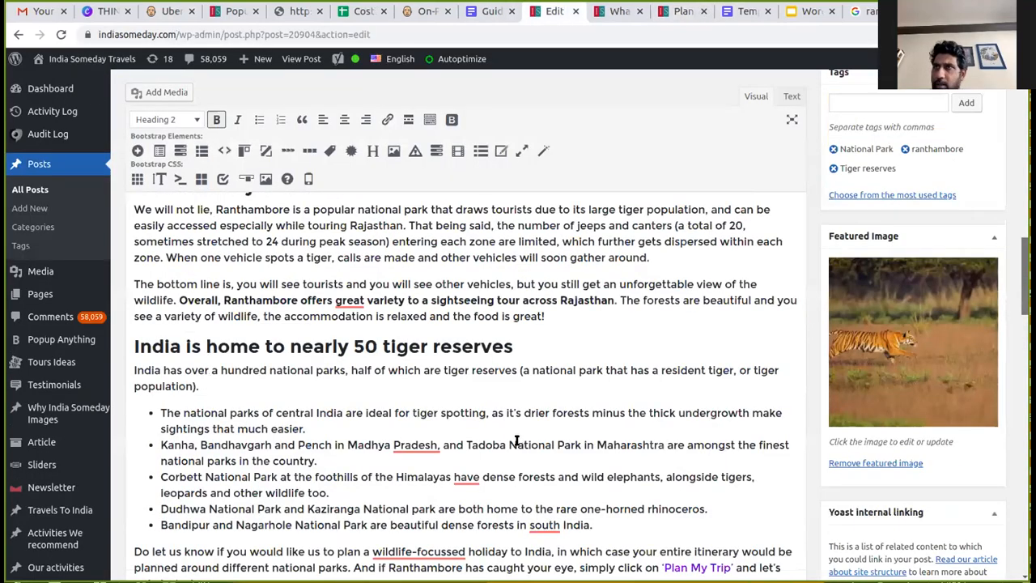
scroll(616, 441, "up", 2)
left_click_drag(497, 443, 615, 443)
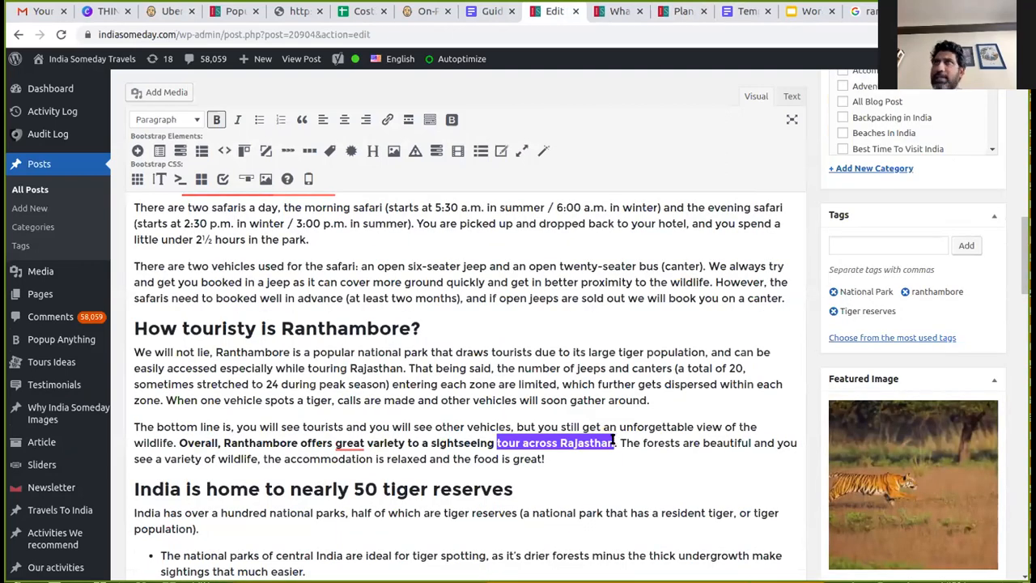
left_click(385, 121)
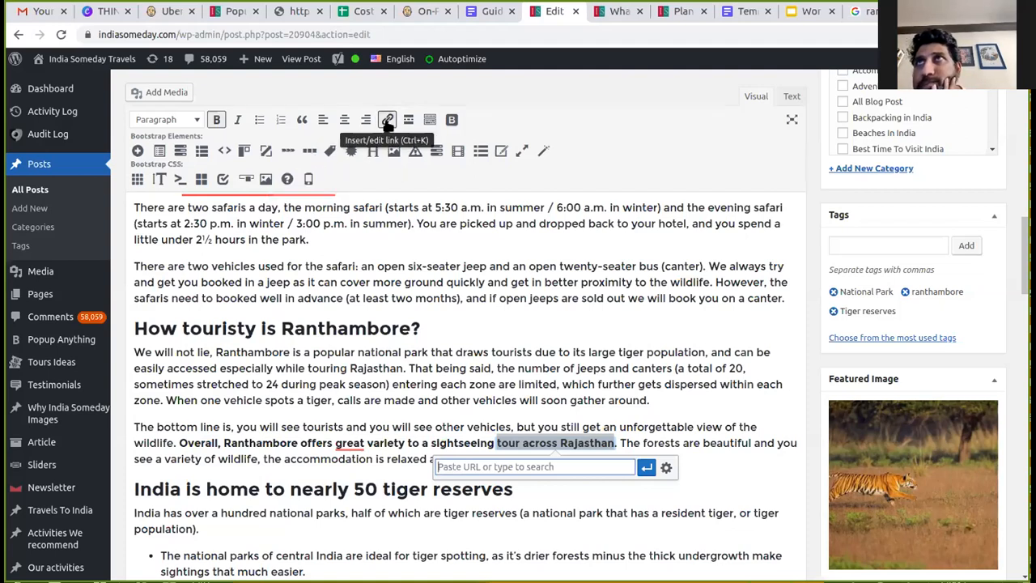
left_click(388, 123)
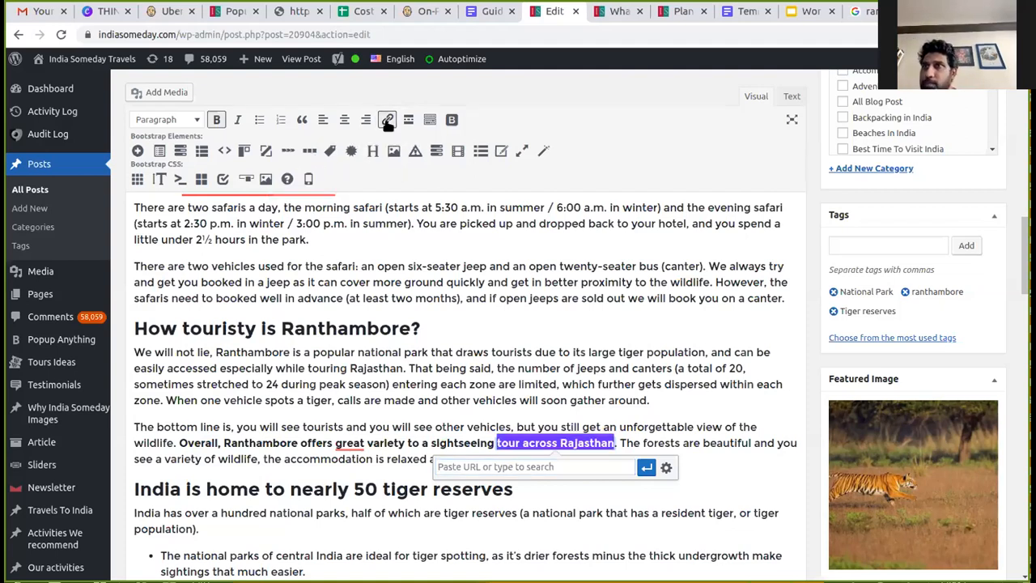
left_click(541, 459)
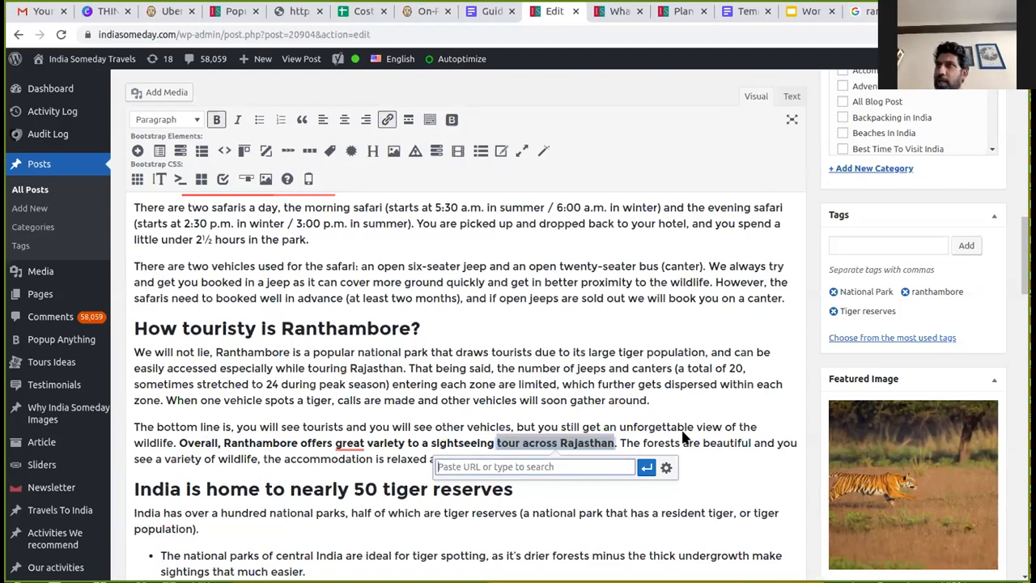
left_click(666, 469)
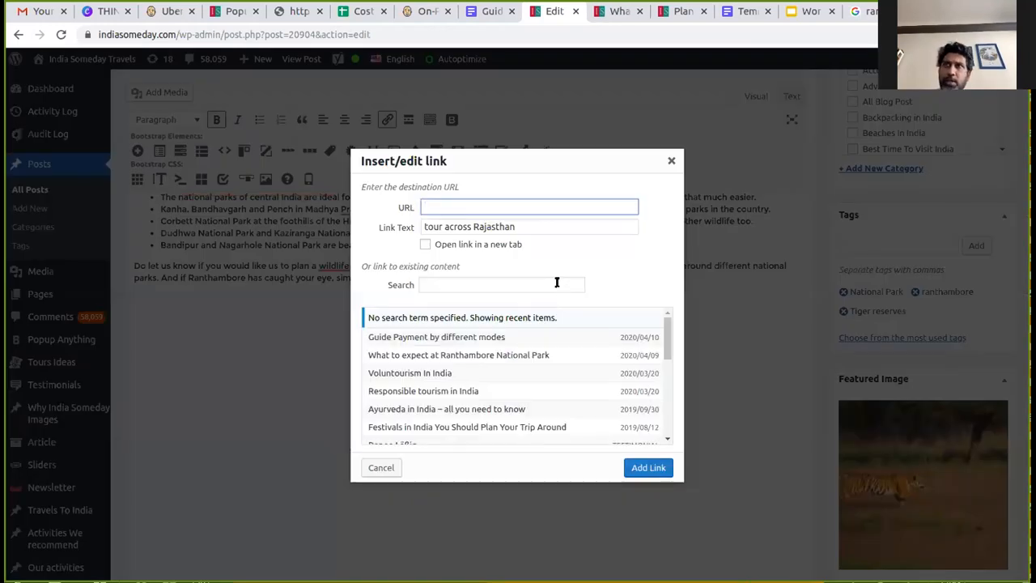
left_click(424, 244)
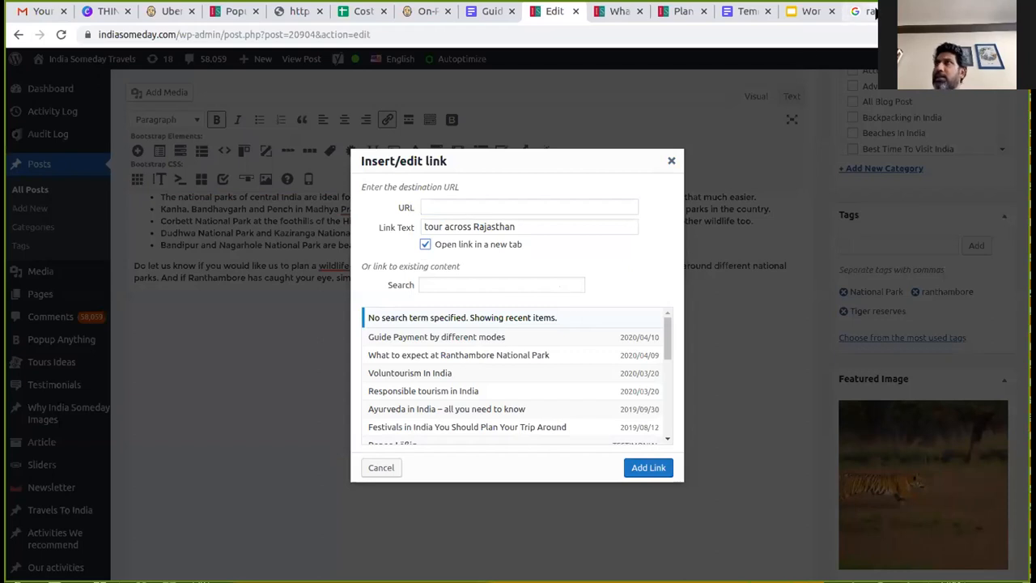
Search Google for "tour rajasthan indiasomeday" to find a page to link to
left_click(866, 11)
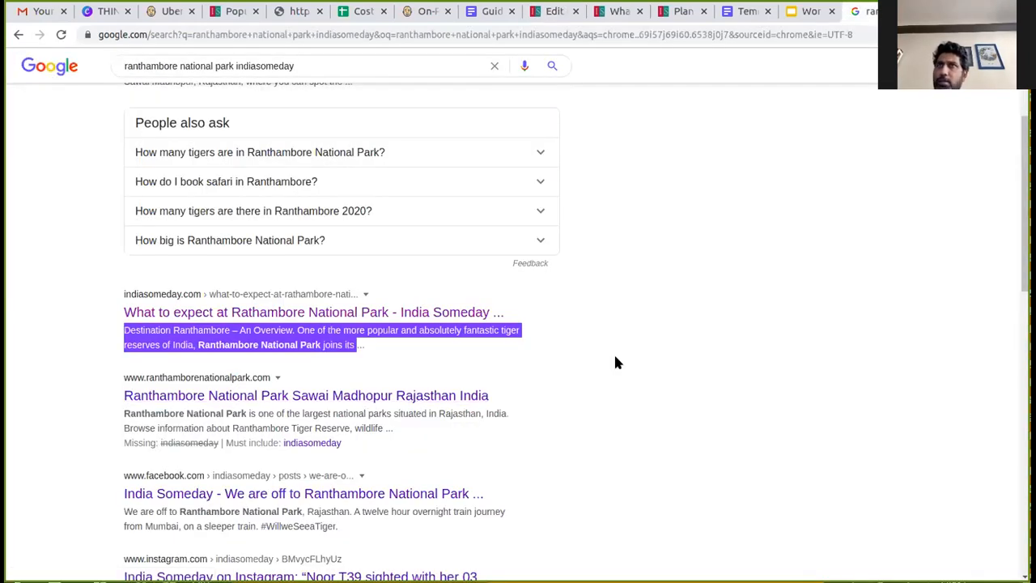
triple_click(300, 66)
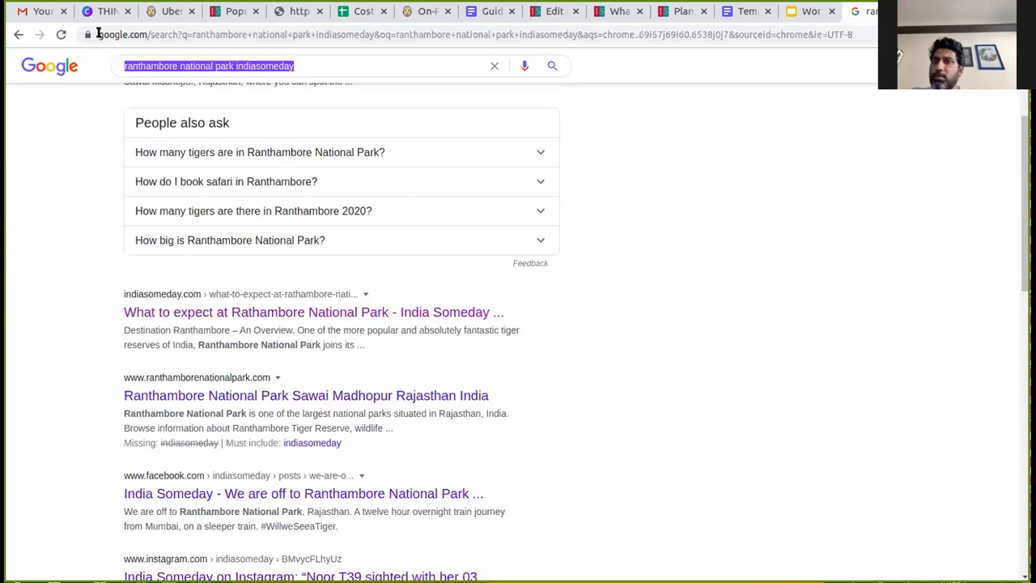
type("tour rajasthan ")
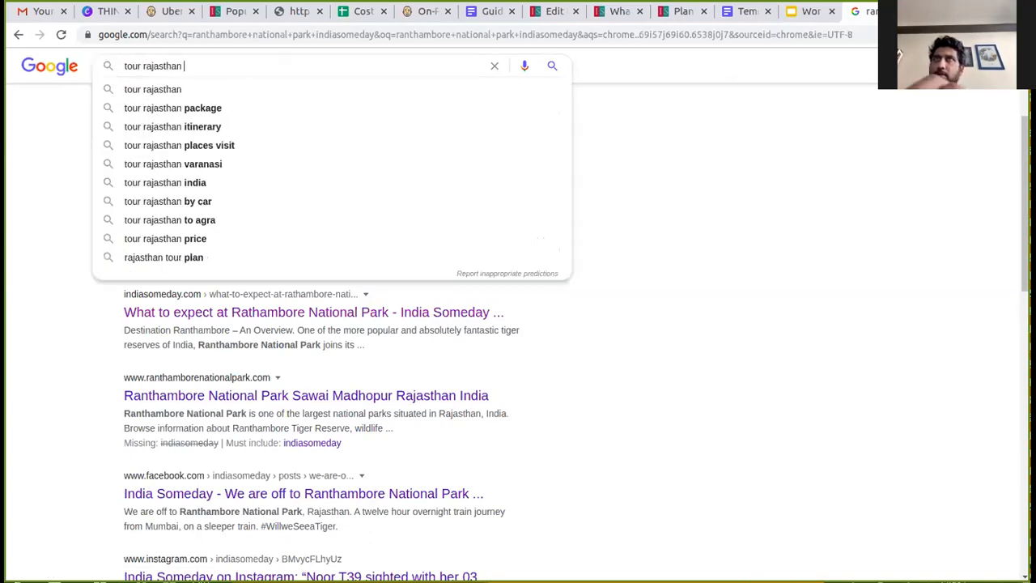
type("indiasomeday")
key("Return")
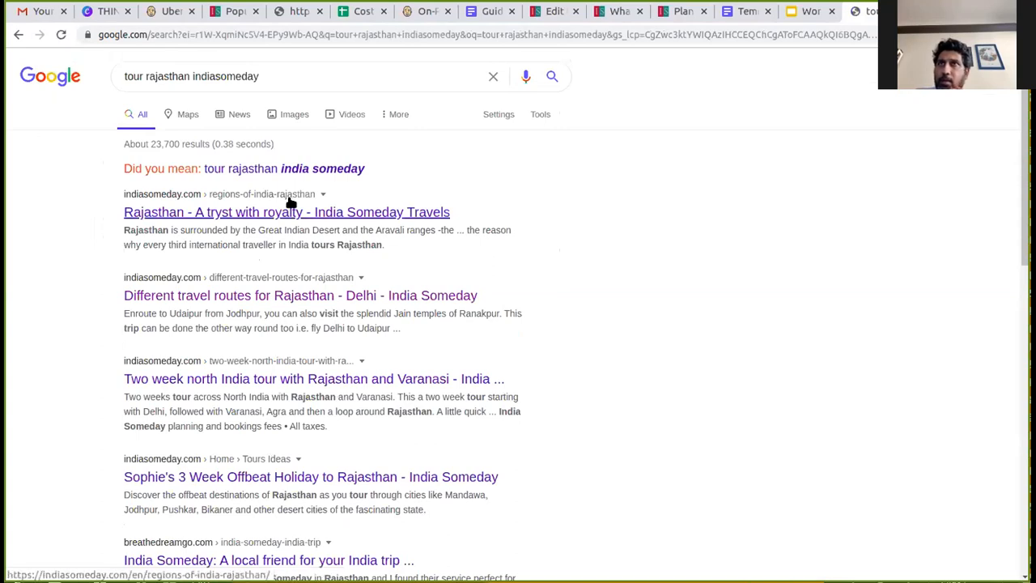
Open the "Different travel routes for Rajasthan" result, copy its page address and close the page
left_click(296, 299)
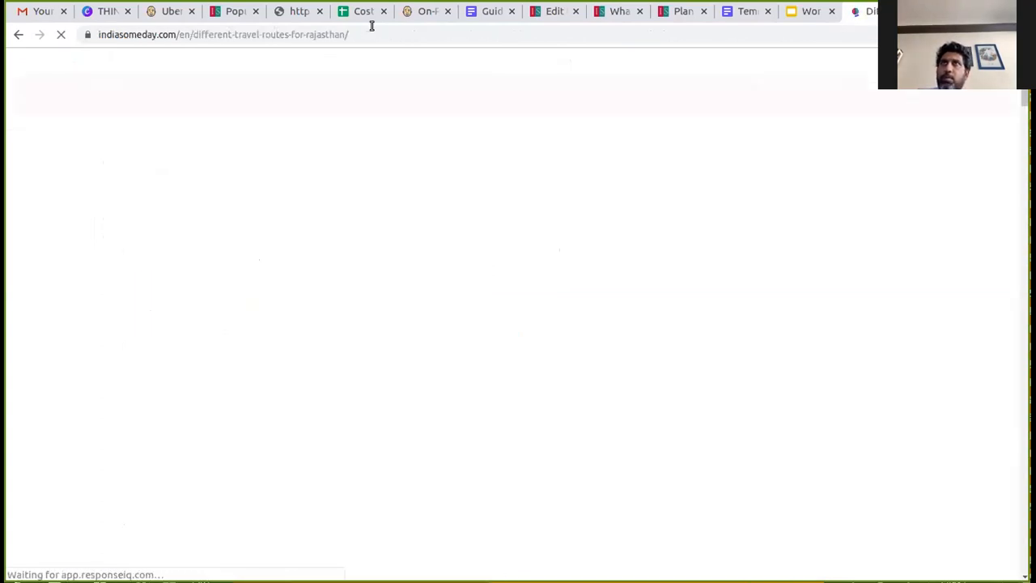
left_click(370, 36)
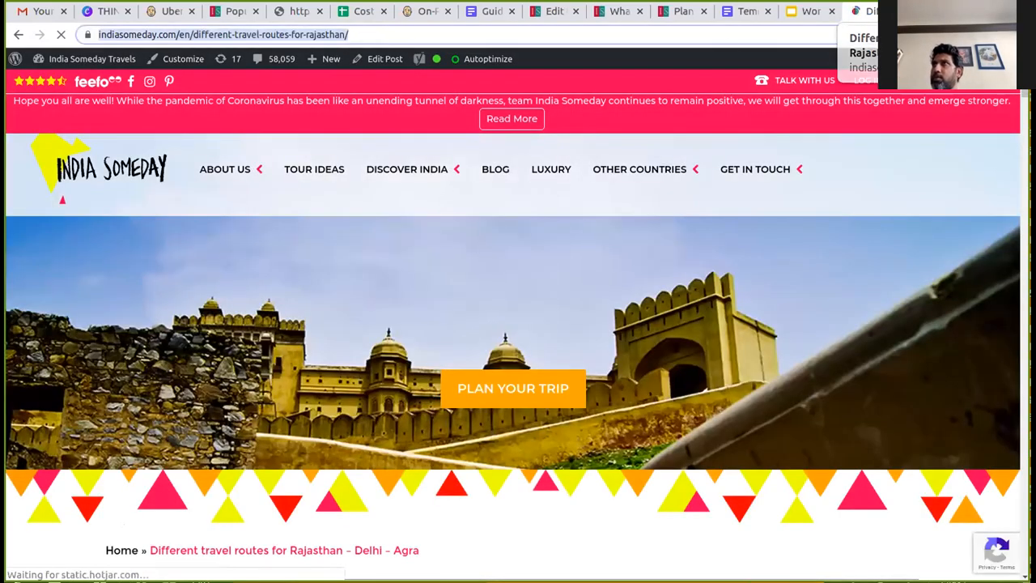
left_click(895, 11)
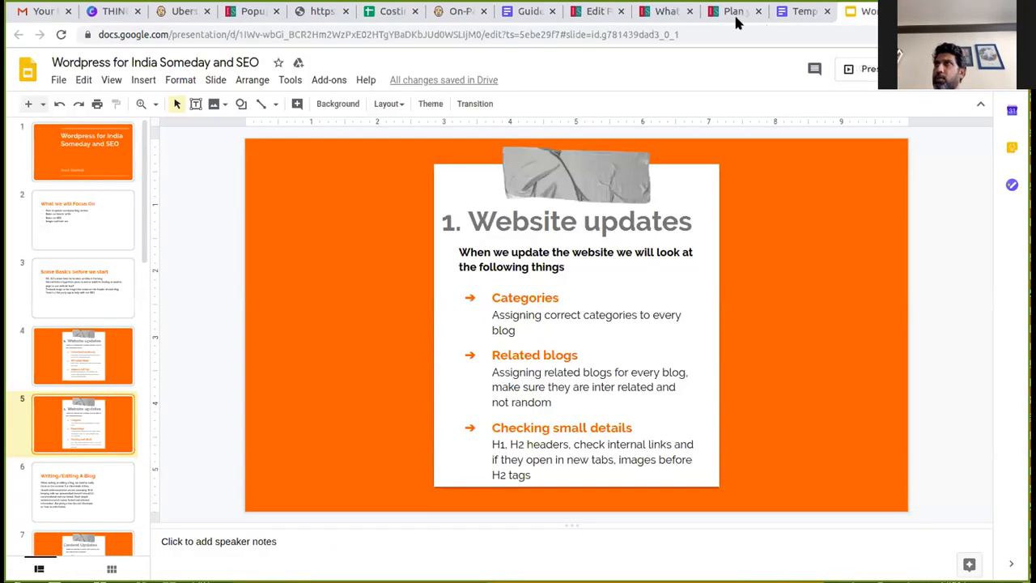
Return to the post editor and paste the copied different-travel-routes-for-rajasthan address as the link's destination URL
left_click(720, 11)
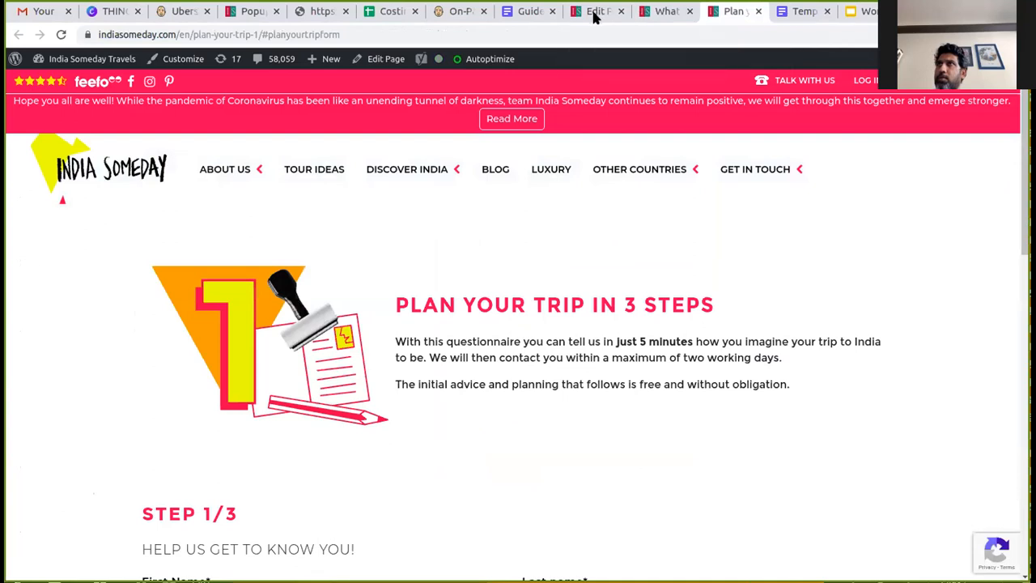
key("ctrl+Tab")
key("ctrl+Tab")
key("ctrl+Tab")
key("ctrl+Tab")
key("ctrl+Tab")
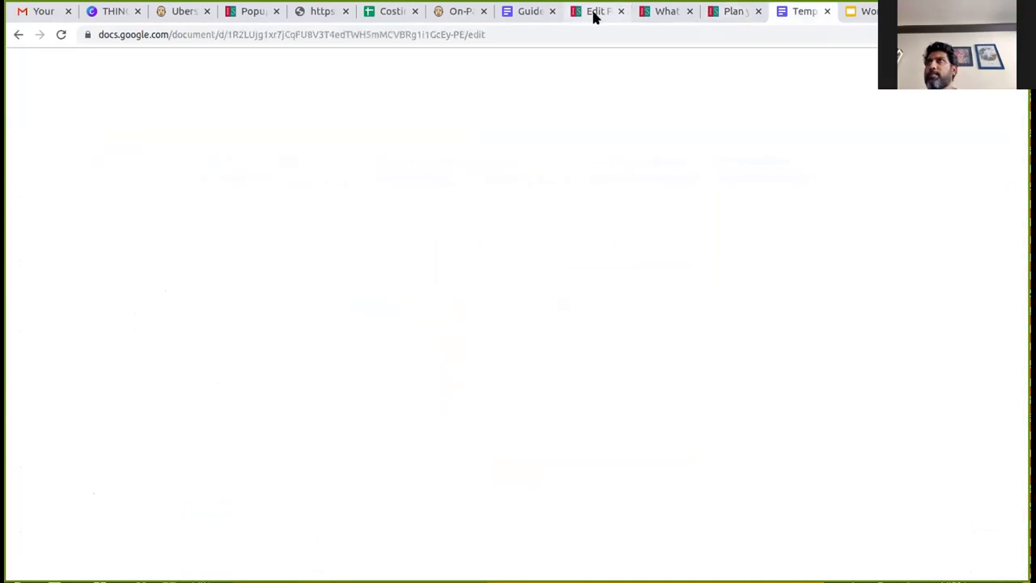
key("ctrl+Tab")
key("ctrl+Tab")
key("ctrl+Tab")
key("ctrl+Tab")
key("ctrl+Tab")
key("ctrl+Tab")
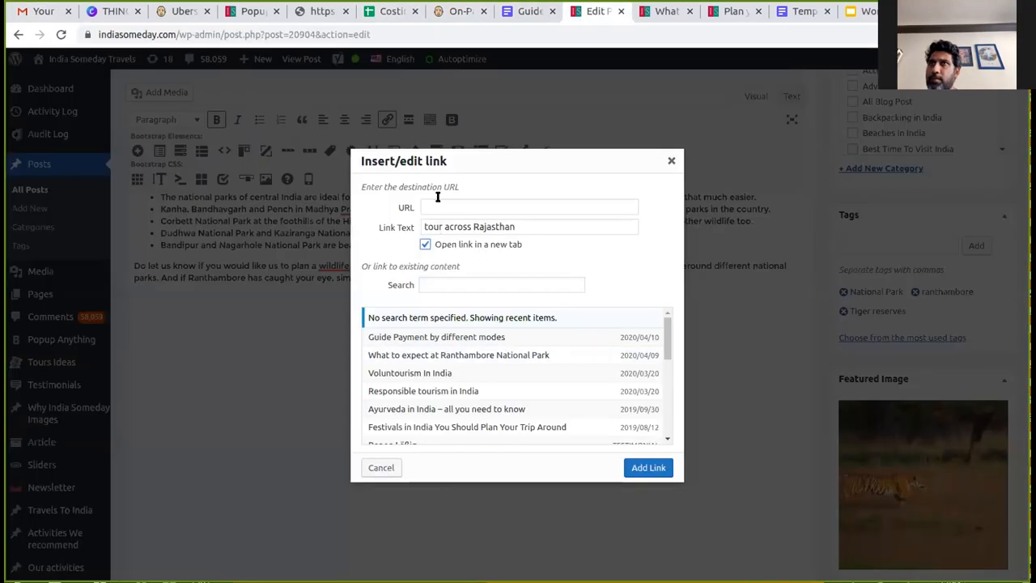
left_click(528, 208)
key("ctrl+v")
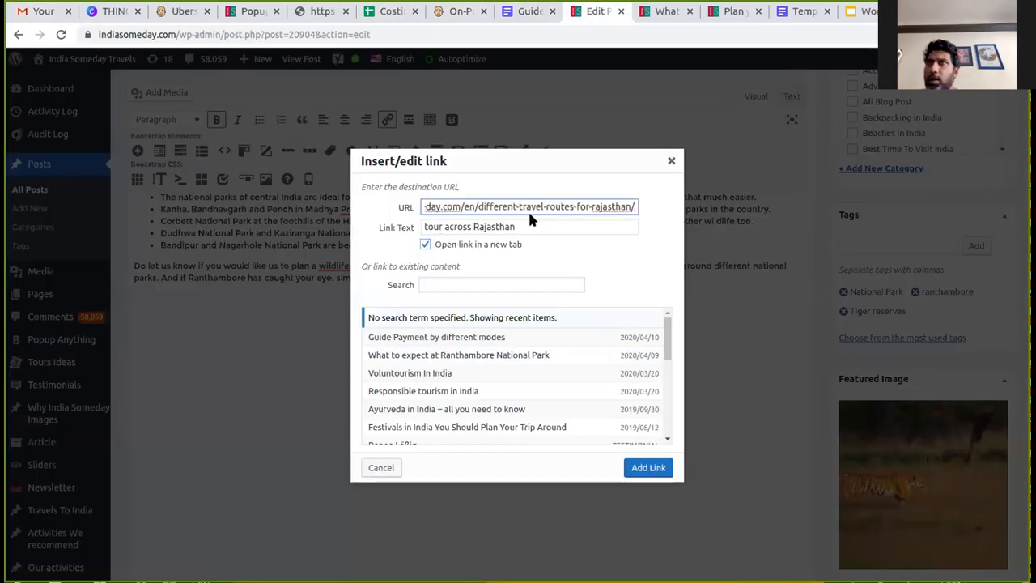
Search the existing content for "different travel routes" and select "Different travel routes for Rajasthan – Delhi – Agra" as the link destination
left_click(509, 286)
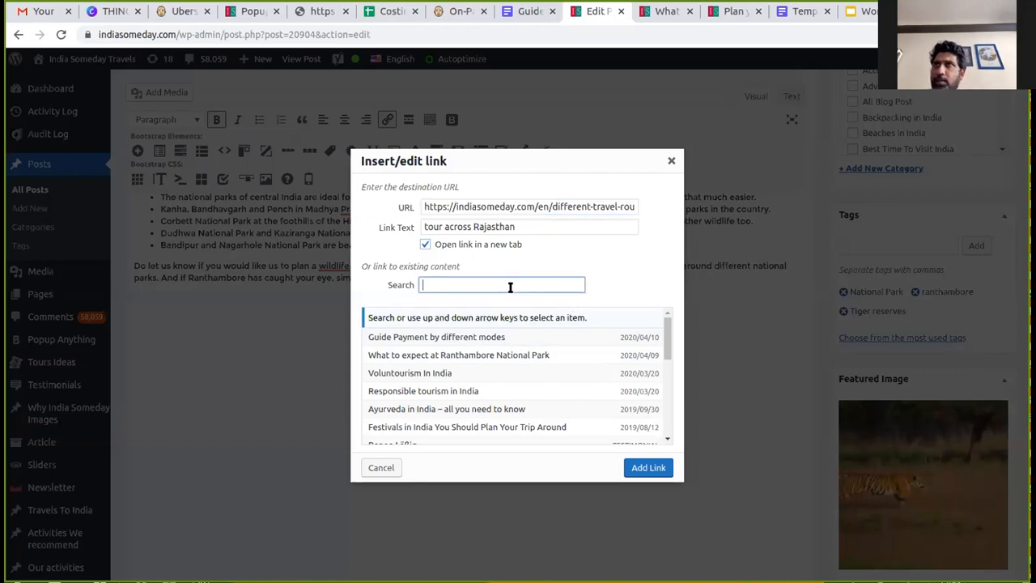
type("diff")
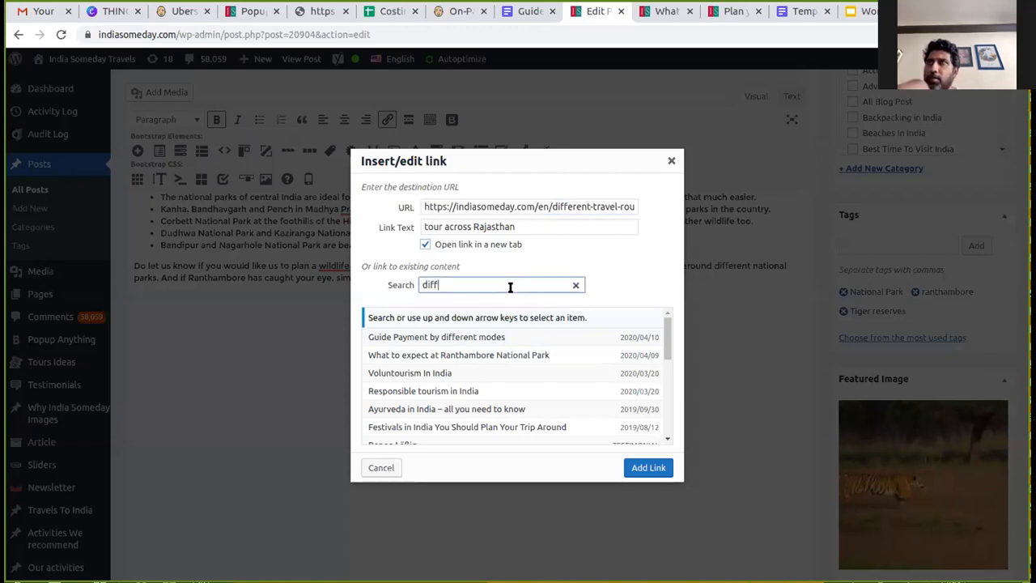
type("erent travel routes")
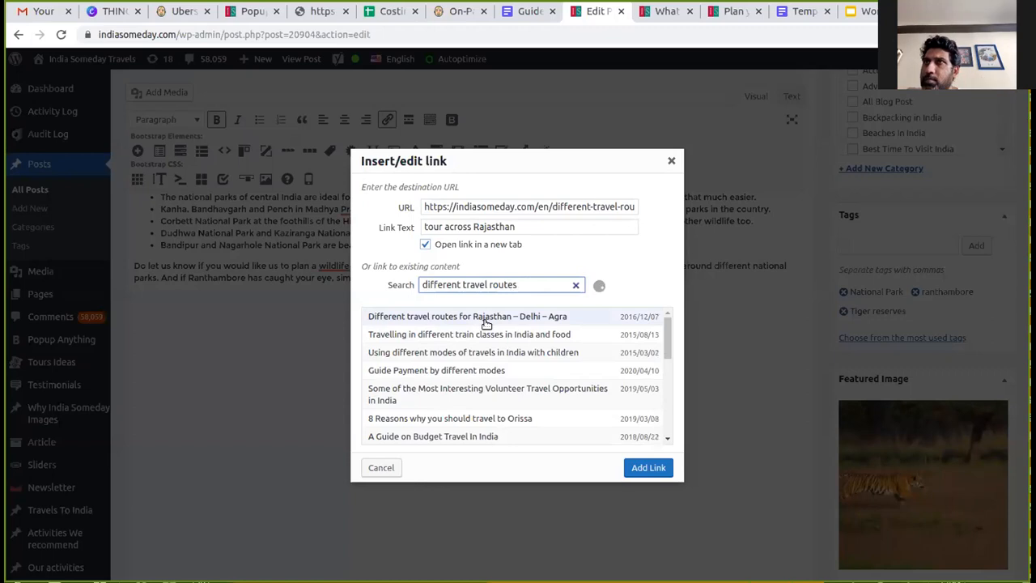
left_click(485, 317)
Clear the destination URL, refill it from the "Different travel routes for Rajasthan – Delhi – Agra" post and add the link to "tour across Rajasthan"
left_click(614, 208)
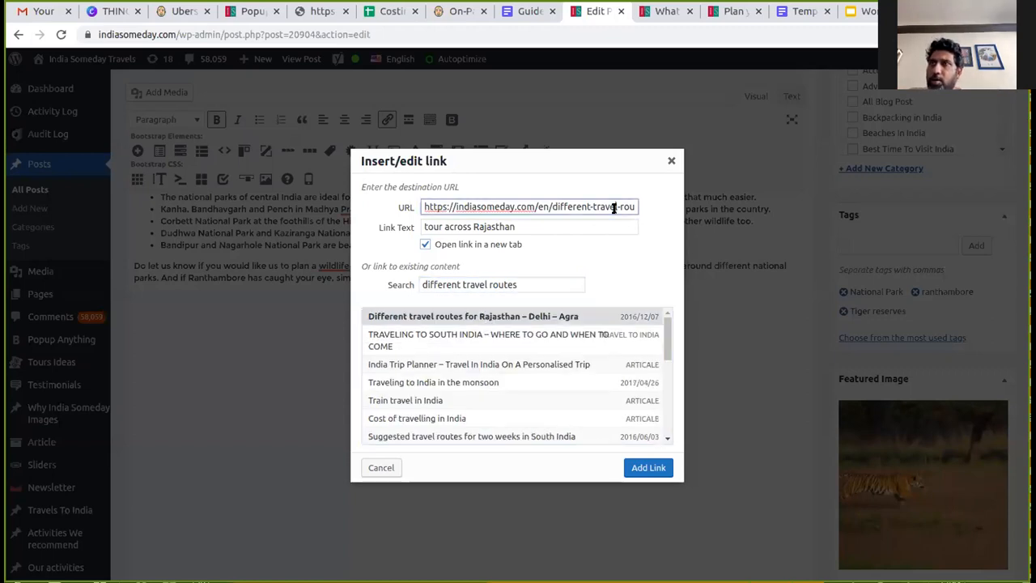
key("ctrl+a")
key("BackSpace")
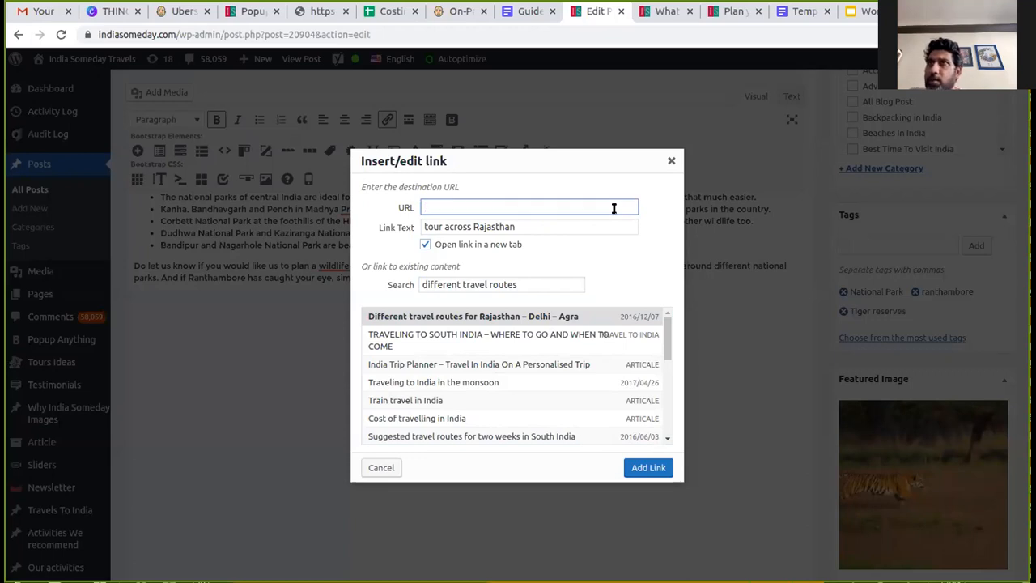
left_click(540, 318)
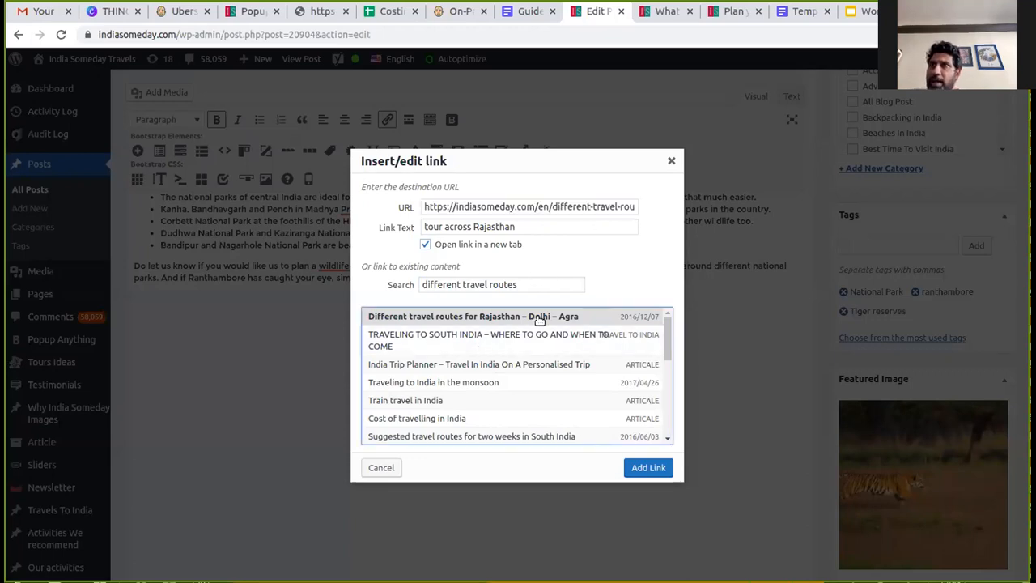
left_click(652, 469)
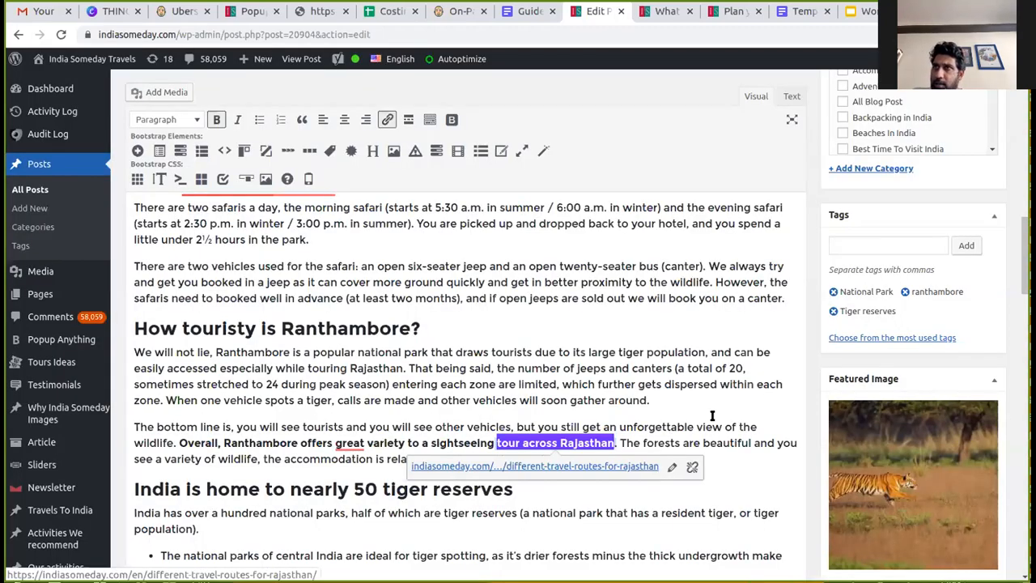
left_click(672, 407)
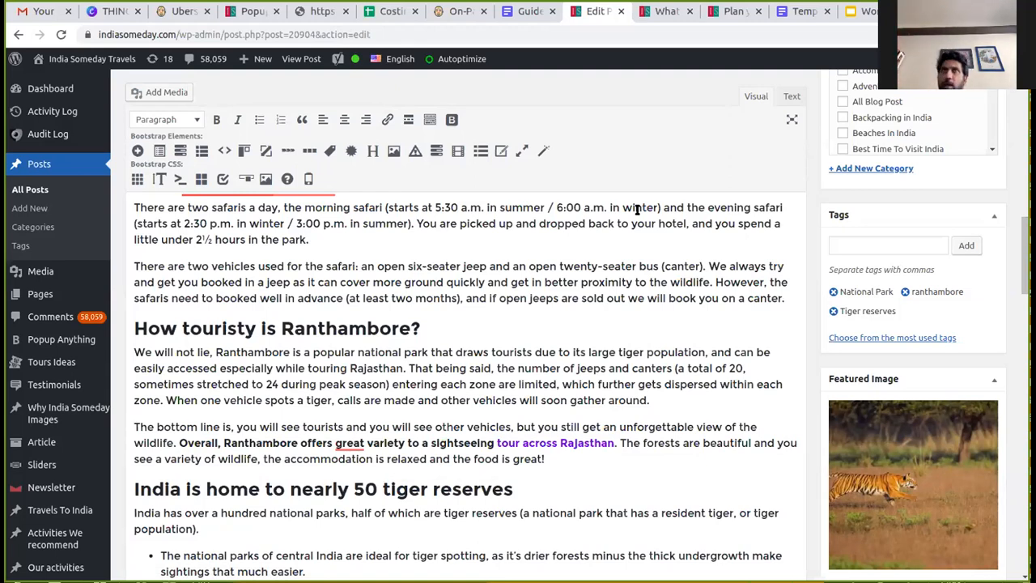
Leave the post editor without saving and search all posts for "travel routes rajasthan"
left_click(28, 189)
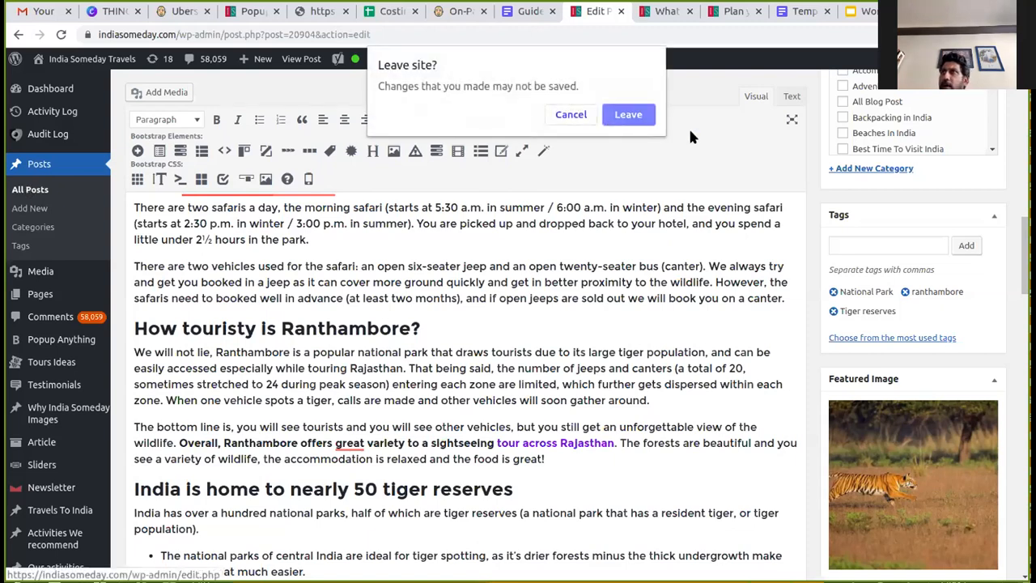
left_click(608, 126)
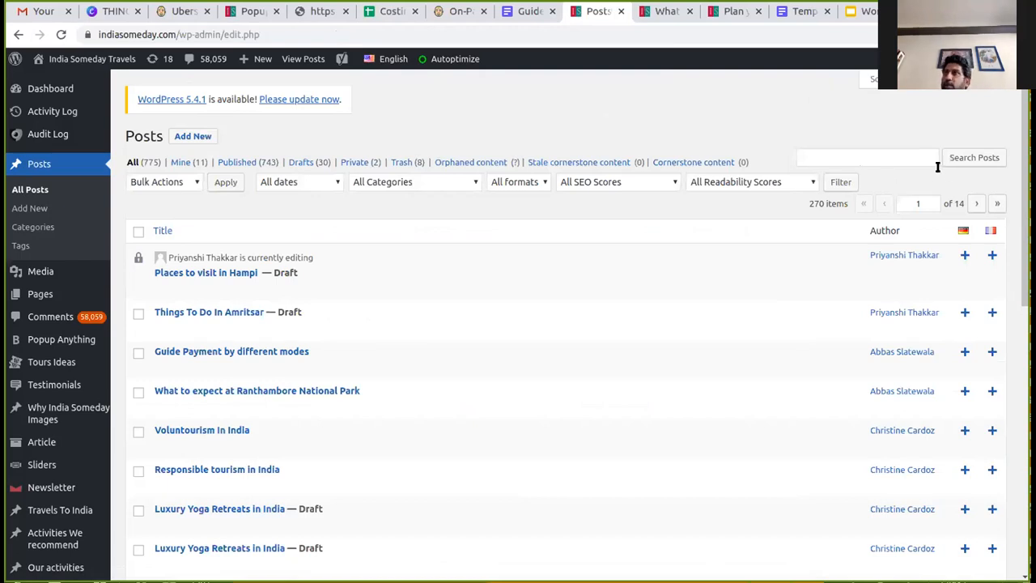
left_click(887, 159)
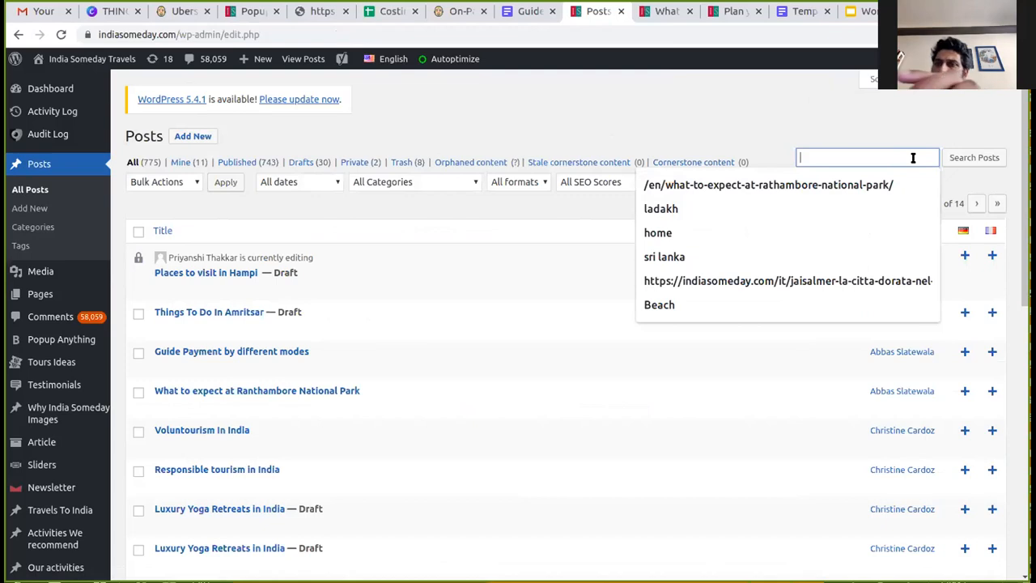
type("travel t")
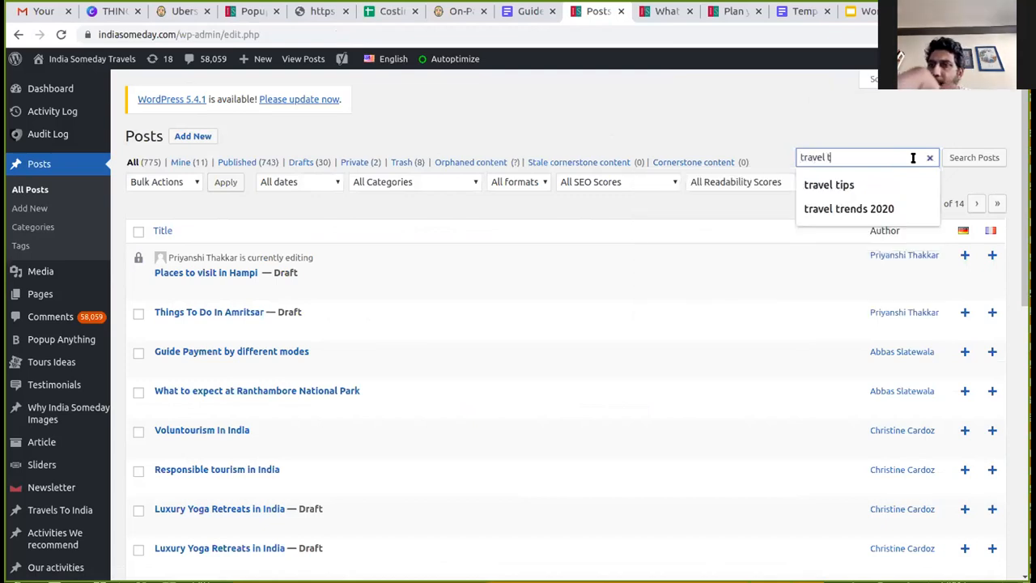
key("BackSpace")
type("ro")
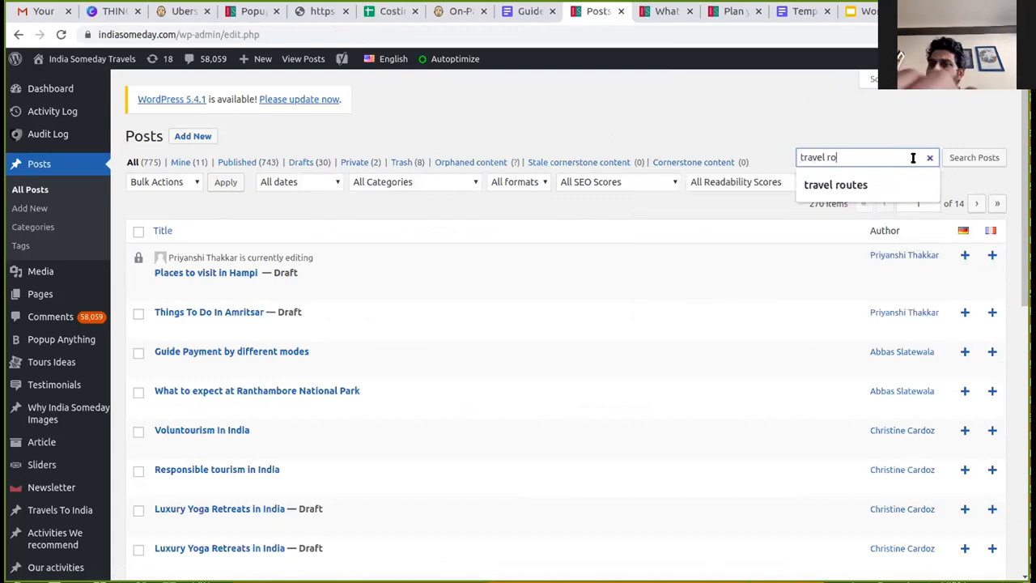
type("utes rajasthan")
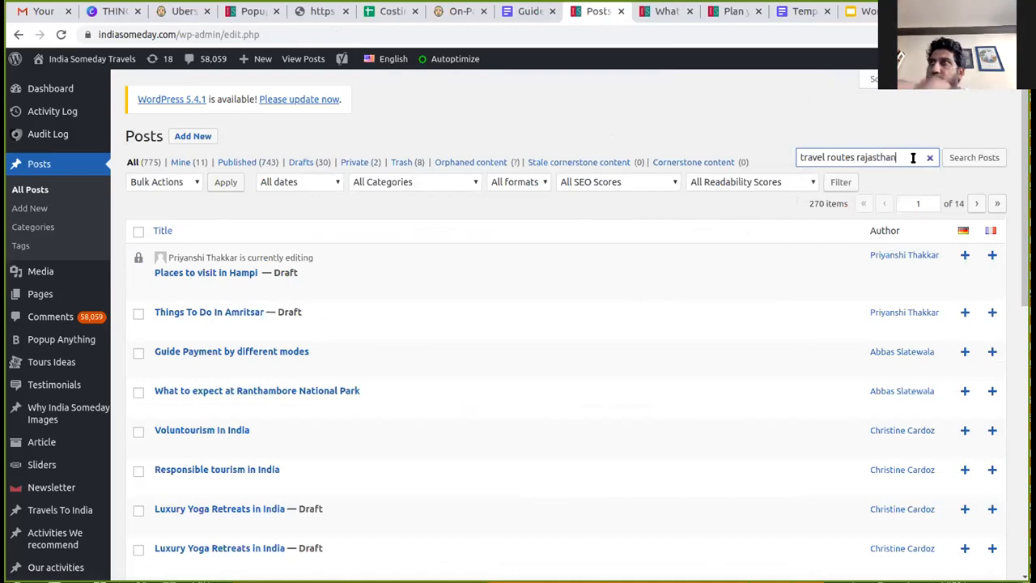
key("Return")
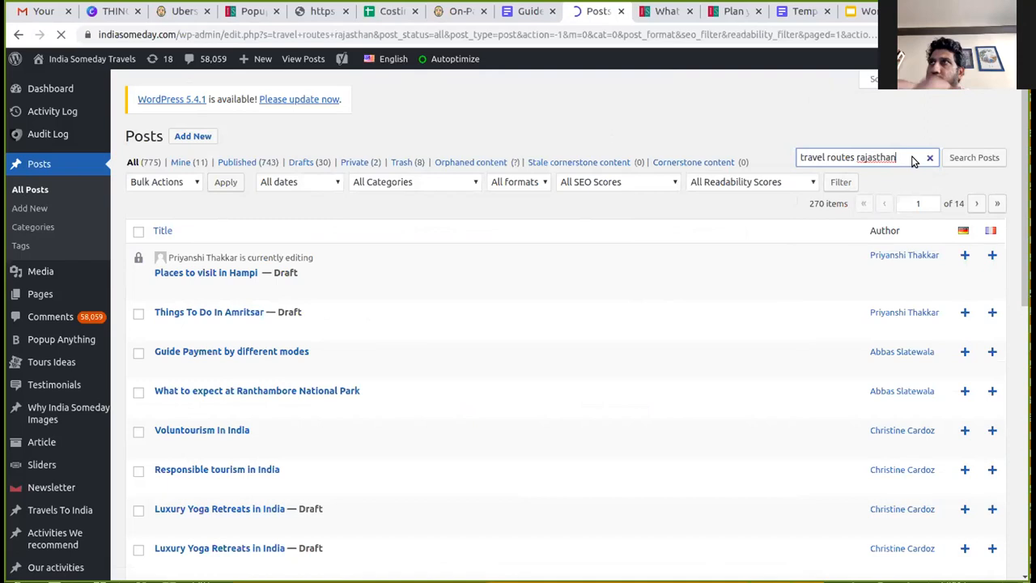
left_click(975, 155)
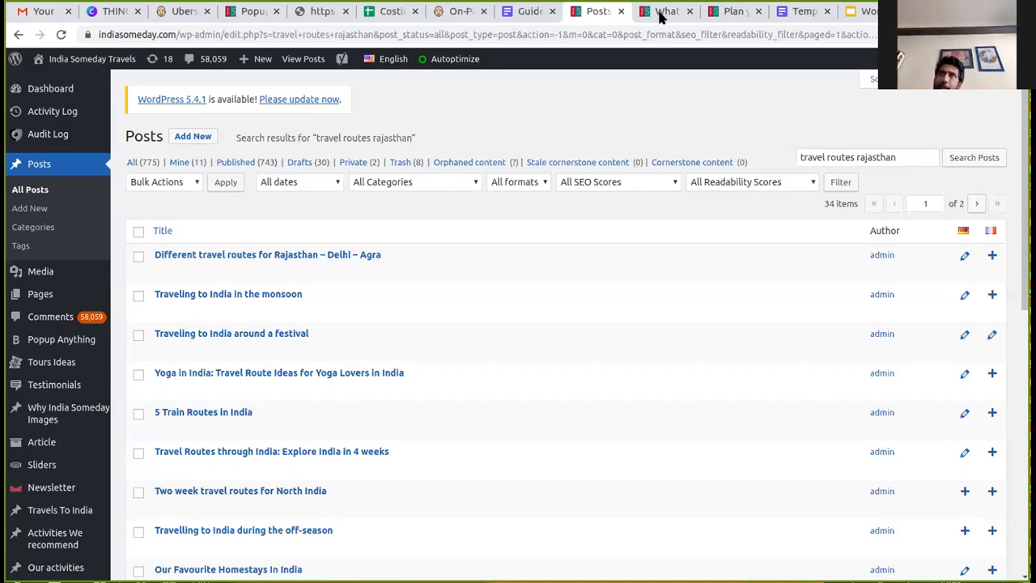
Close the Plan Your Trip page
mouse_move(81, 64)
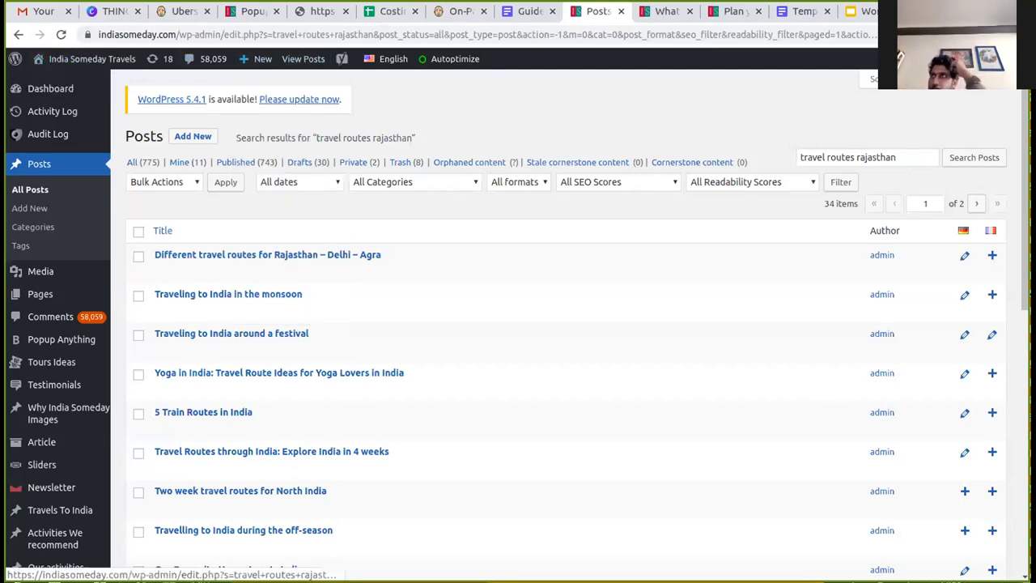
left_click(736, 10)
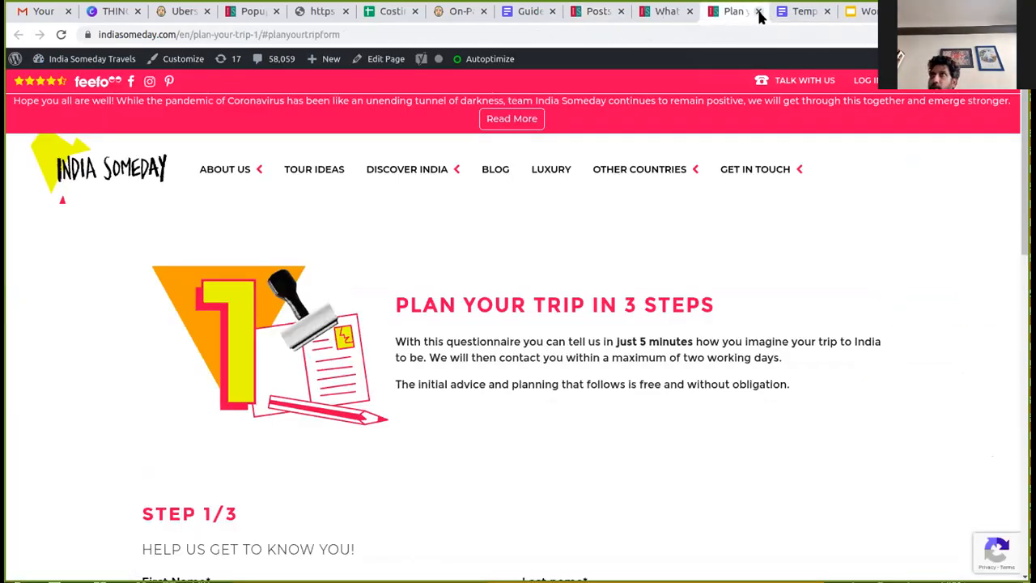
left_click(758, 11)
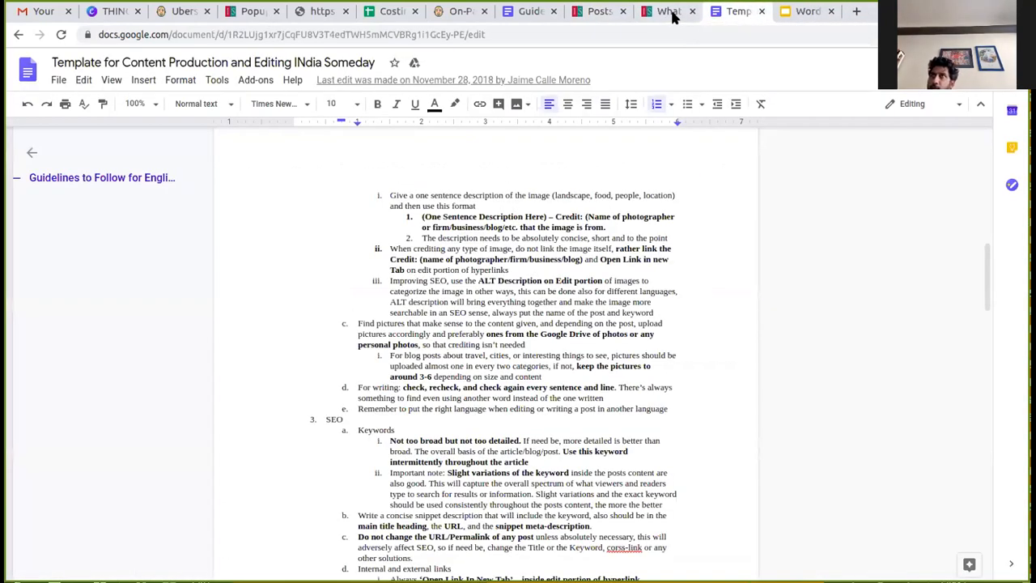
Search Google in a new browser tab for "indiasomeday travel routed"
left_click(856, 11)
type("indiasomeday")
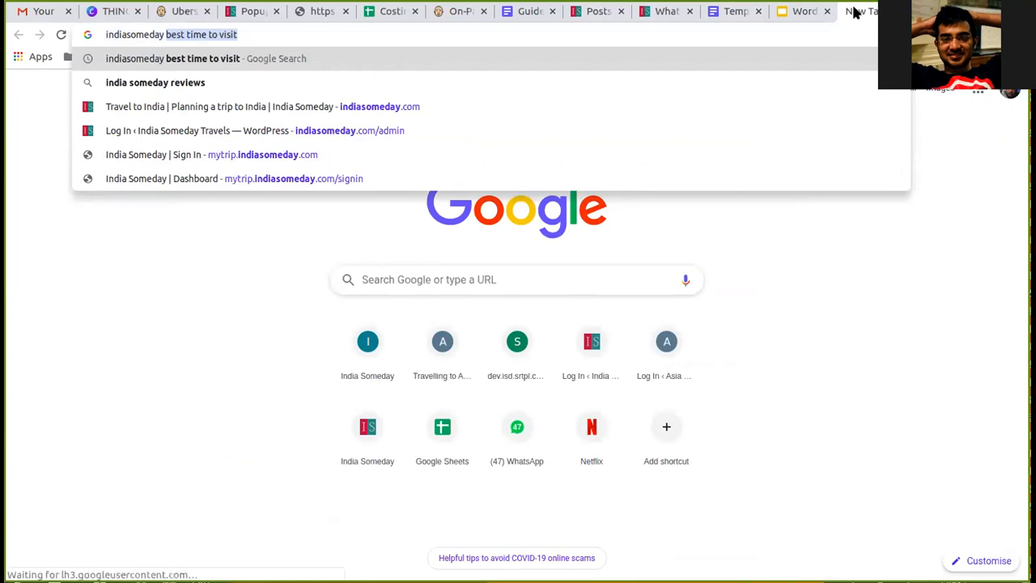
type("rw")
key("BackSpace")
key("BackSpace")
type("travel ")
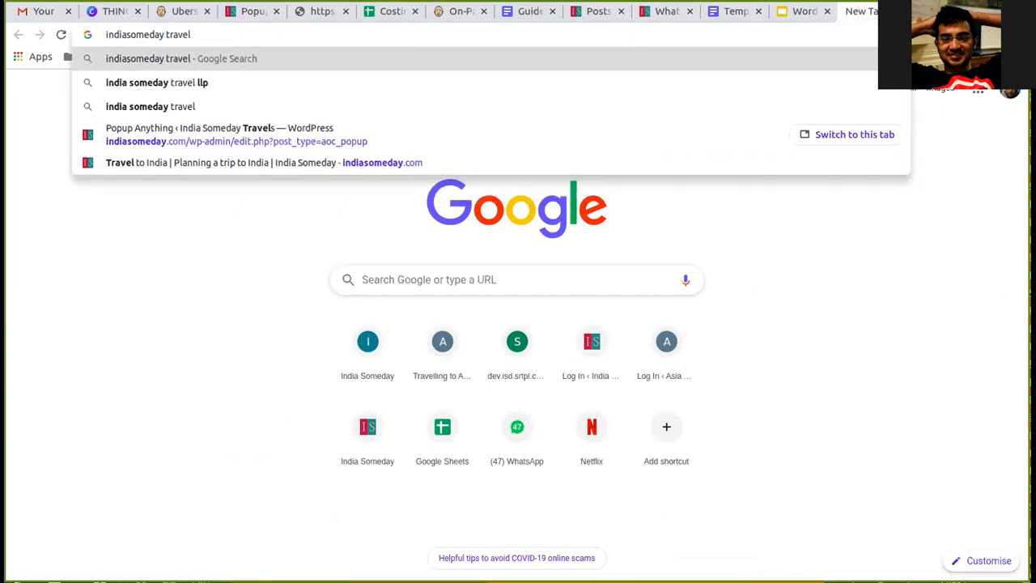
type("routed")
key("Return")
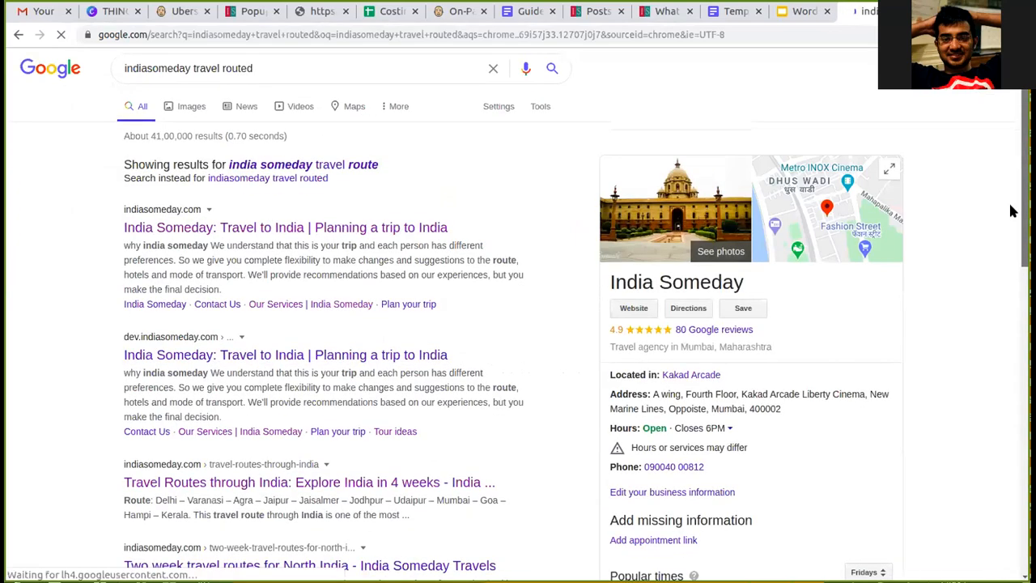
Open the "Two week travel routes for North India" search result, bring up its post editor and return to the published page
scroll(811, 261, "down", 5)
left_click(361, 322)
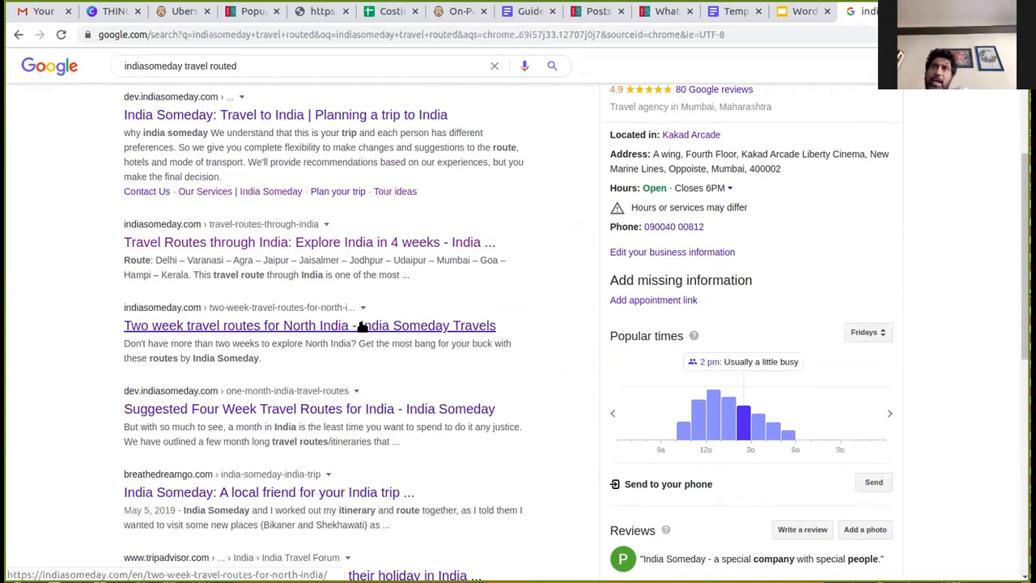
left_click(360, 325)
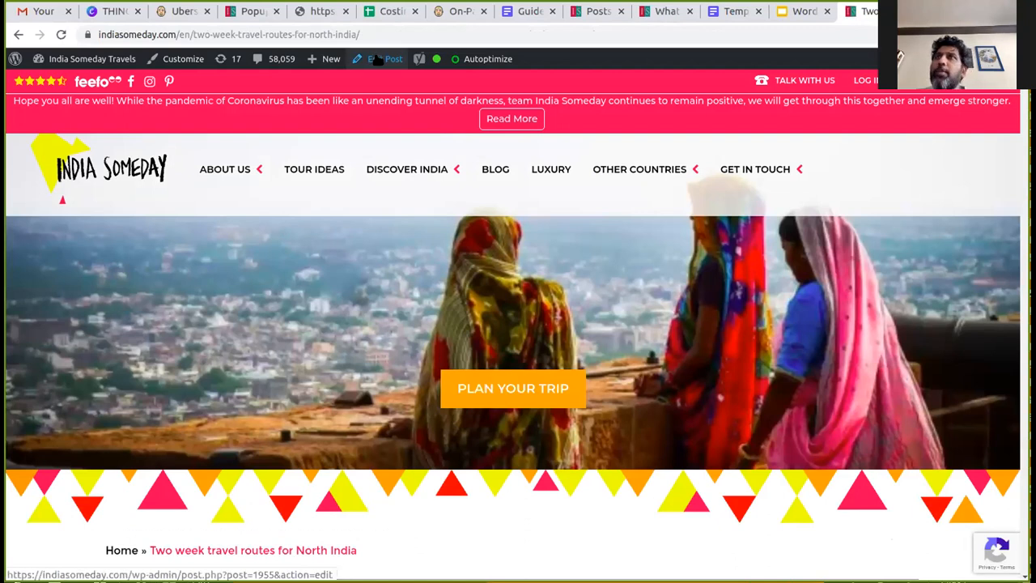
left_click(386, 61)
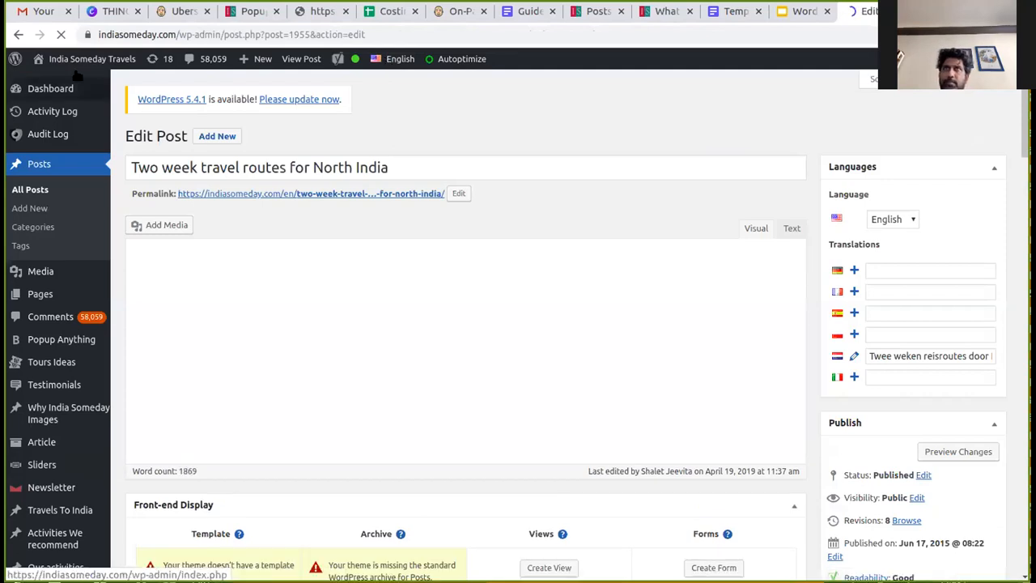
left_click(20, 37)
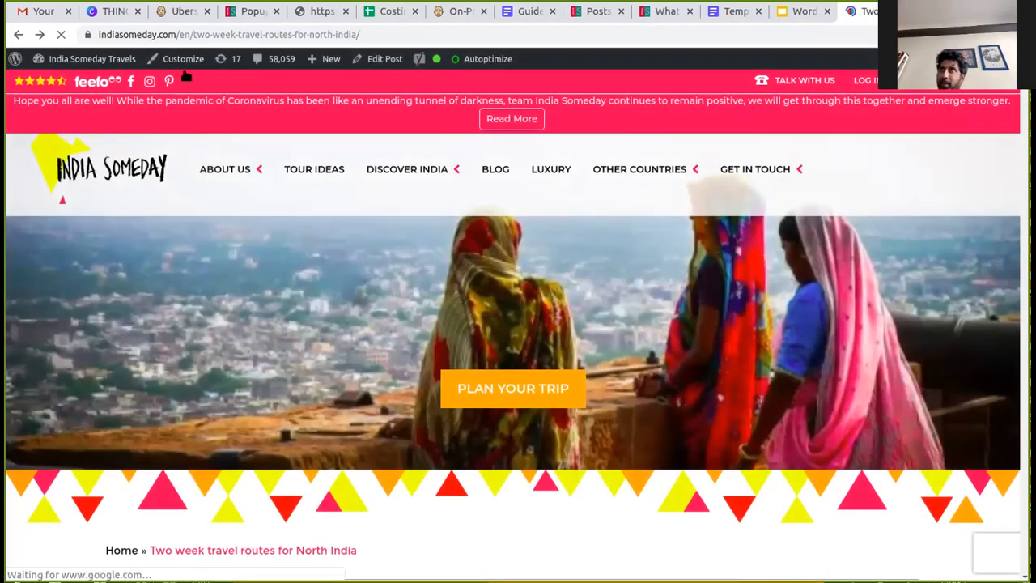
Switch to the "Wordpress for India Someday and SEO" presentation and show the "Writing/Editing A Blog" slide
left_click(801, 12)
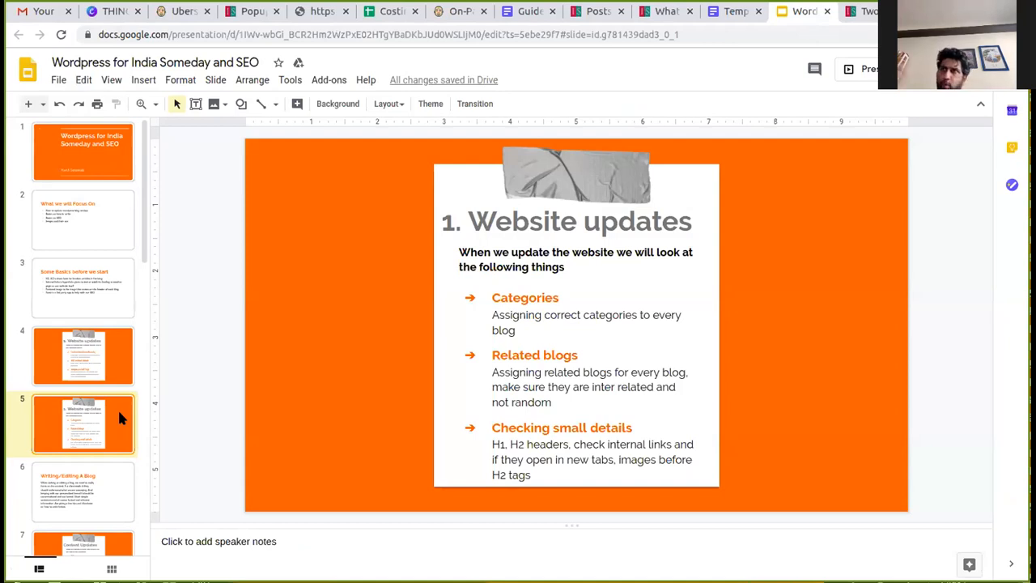
left_click(103, 483)
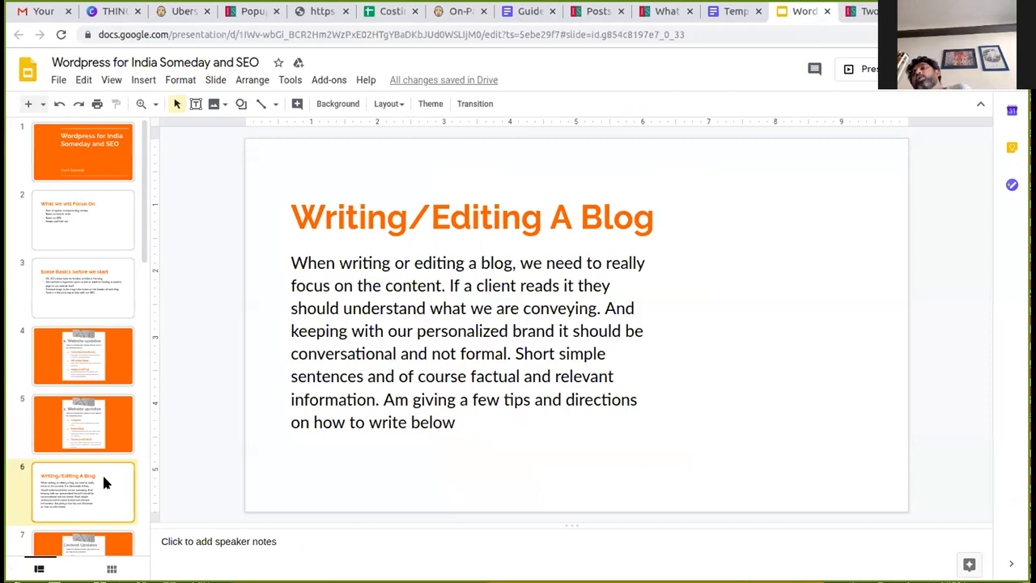
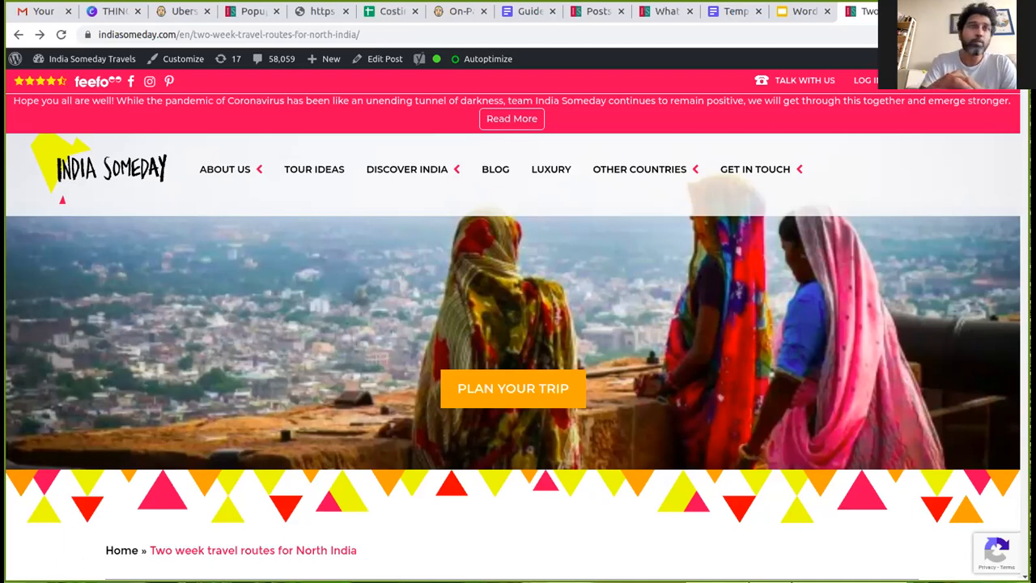
Review the published "Two week travel routes for North India" article from its header to Route 1 and open the post for editing
scroll(513, 357, "down", 9)
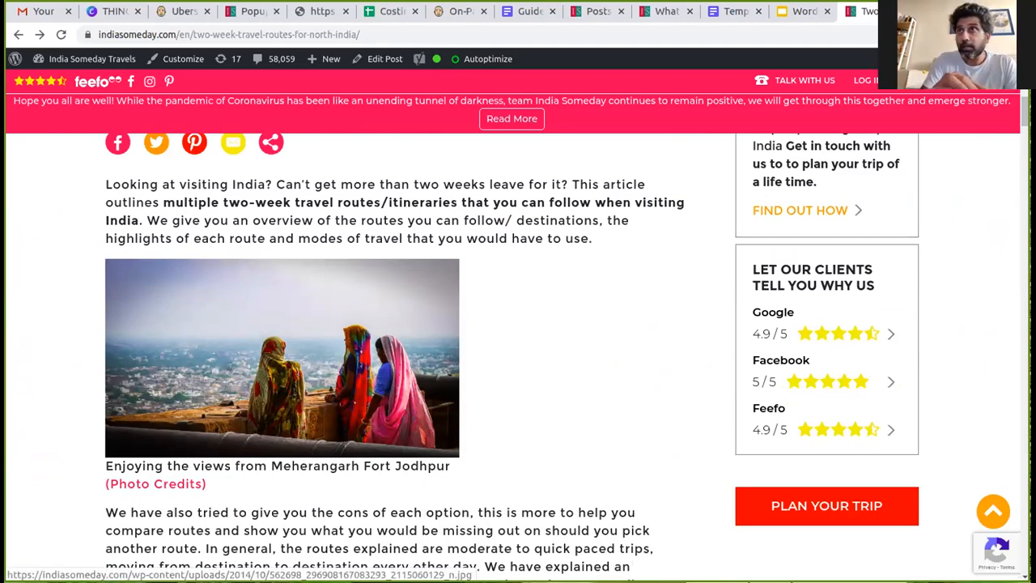
scroll(666, 300, "up", 1)
scroll(666, 300, "up", 6)
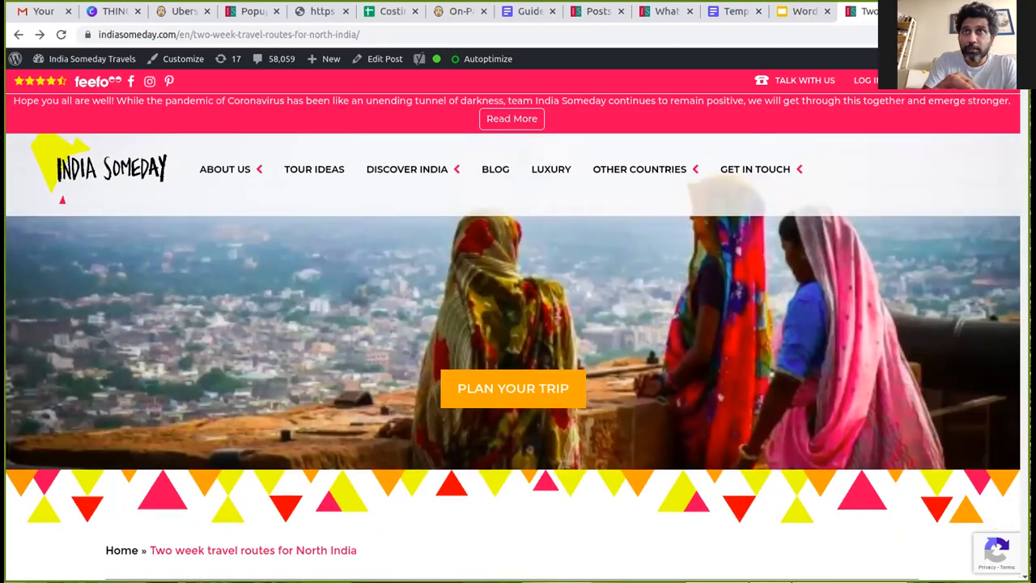
scroll(513, 356, "down", 10)
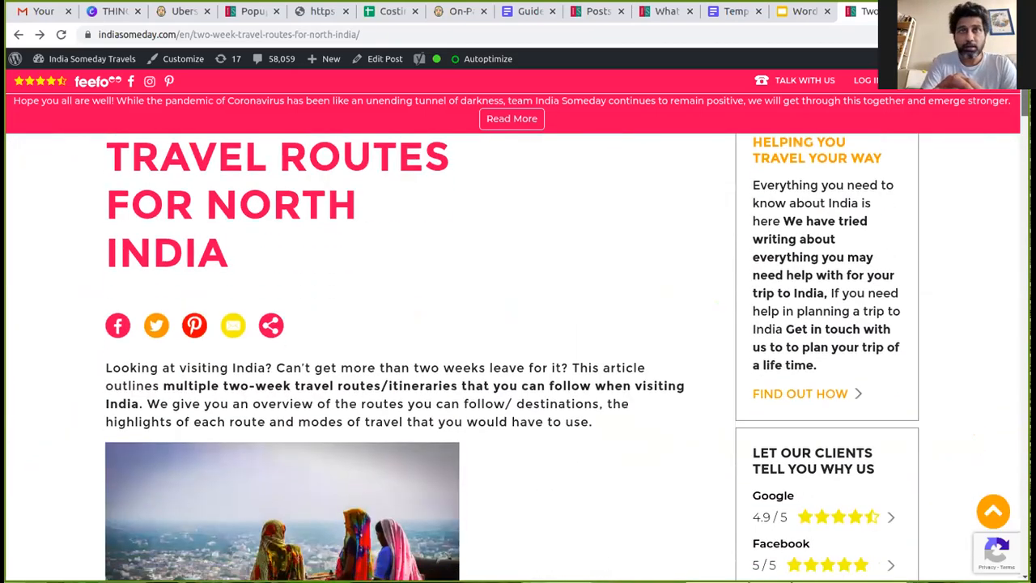
scroll(513, 356, "down", 7)
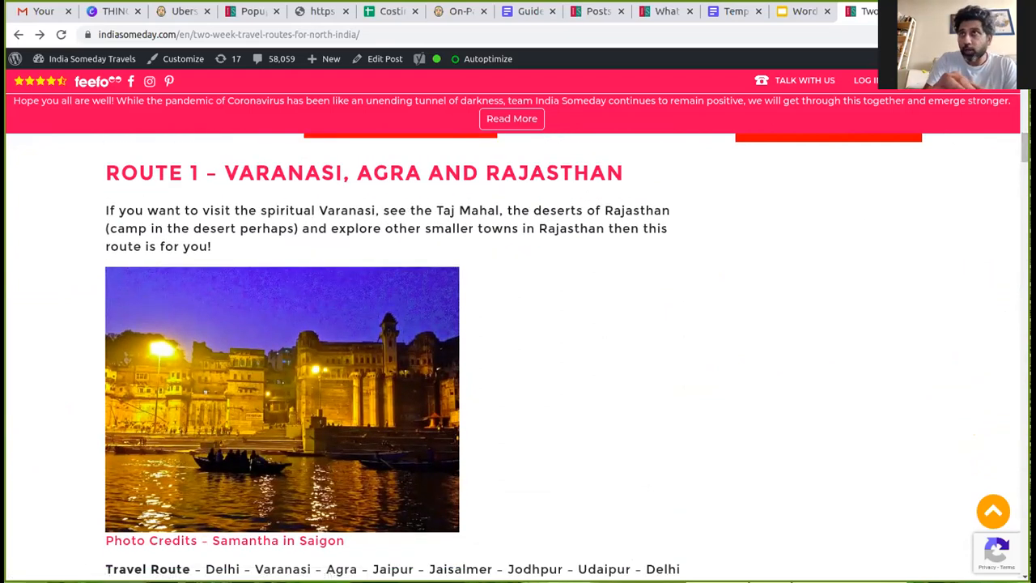
left_click_drag(1024, 147, 1021, 89)
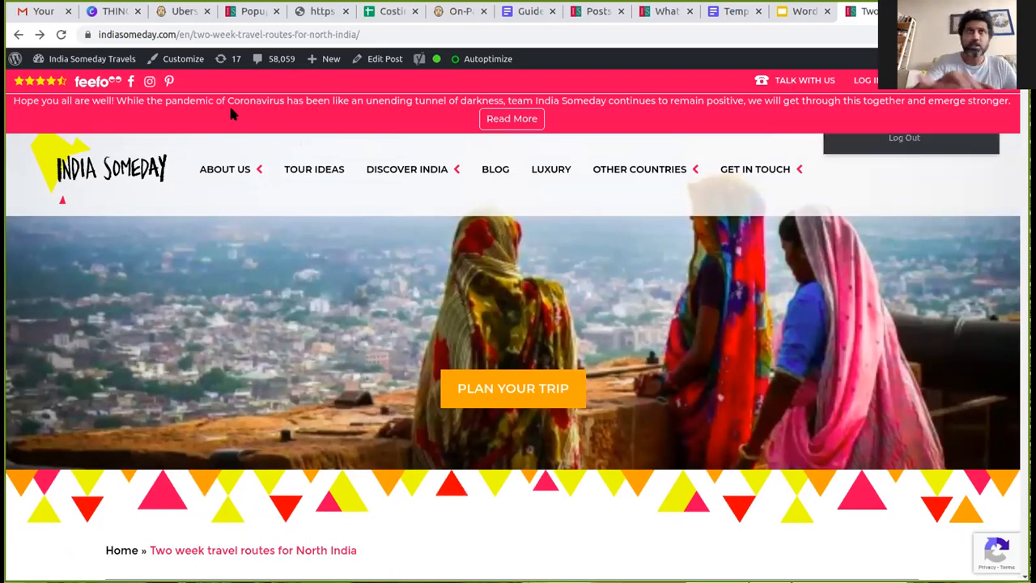
left_click(362, 65)
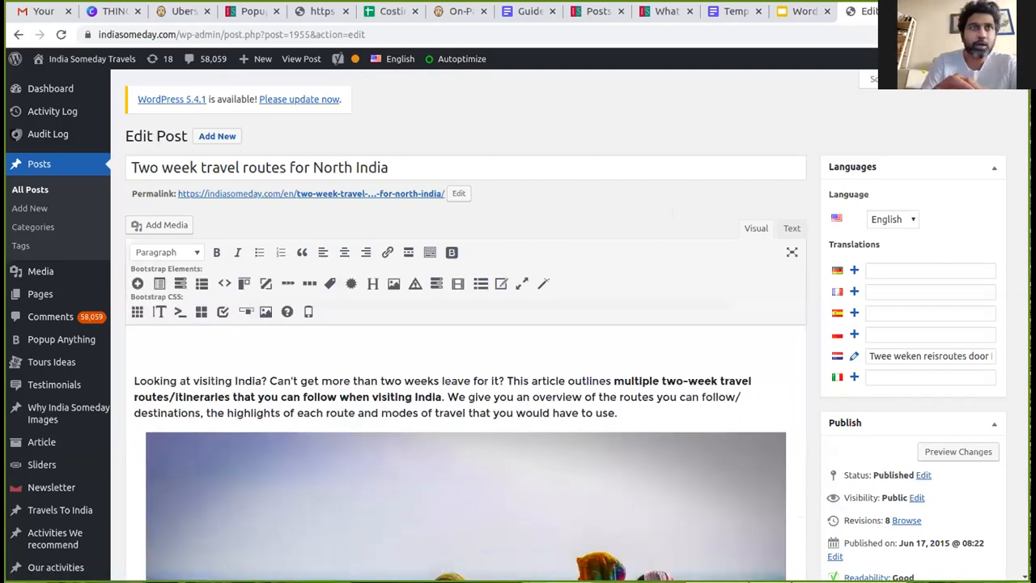
Open the image details of the Meherangarh Fort photo in the post and examine its custom URL link setting
scroll(466, 364, "down", 3)
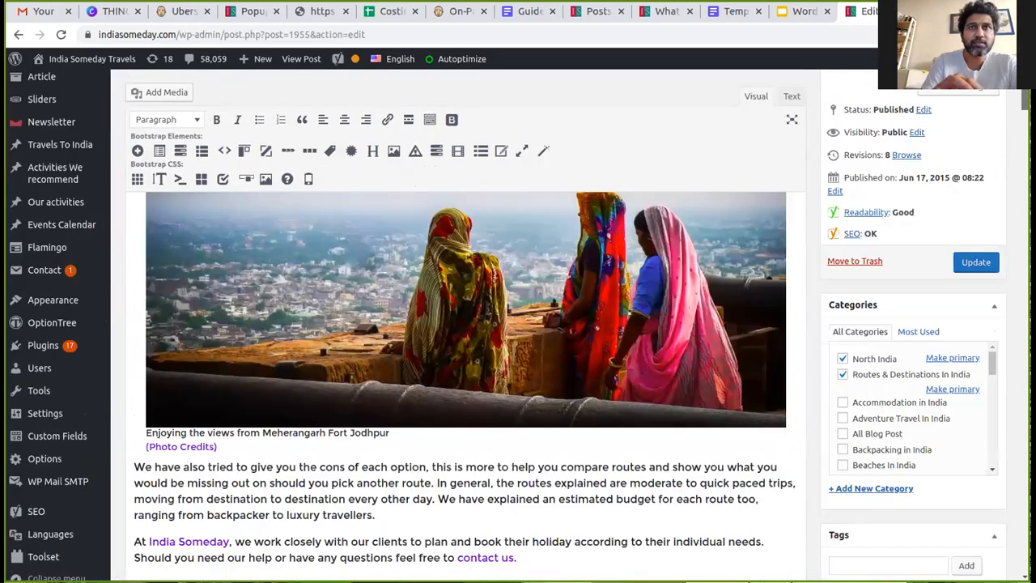
left_click(344, 289)
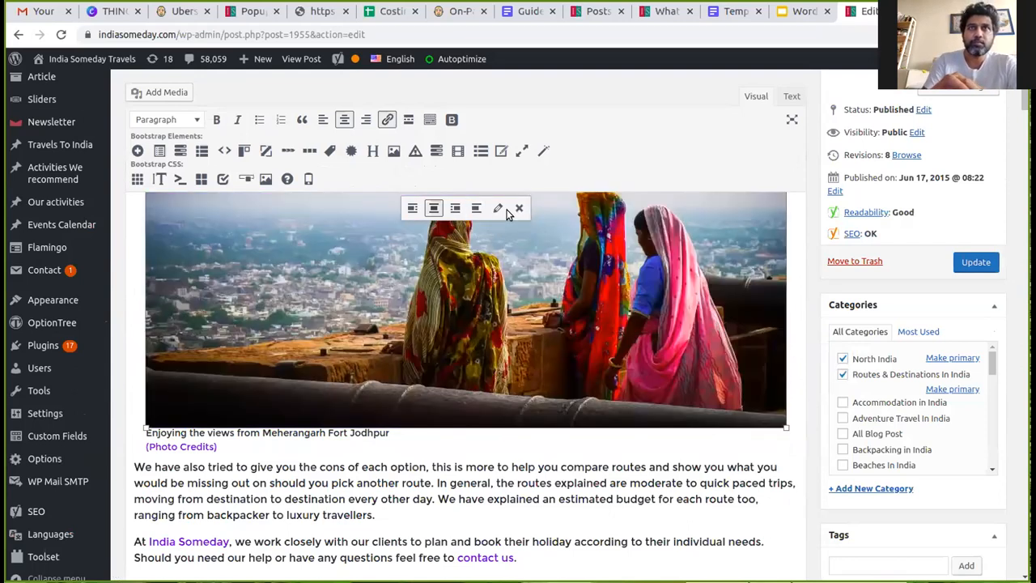
left_click(497, 211)
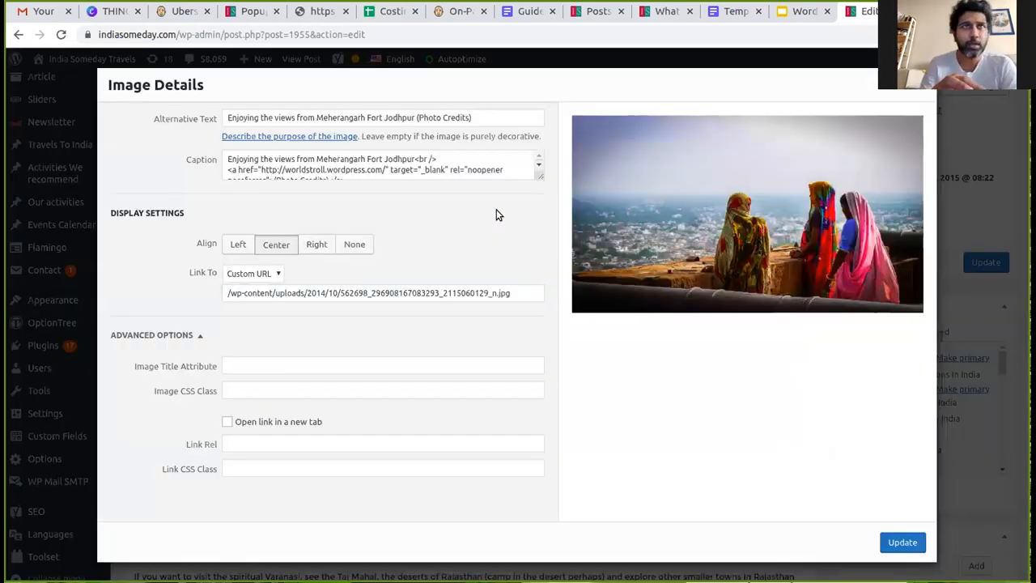
left_click(251, 275)
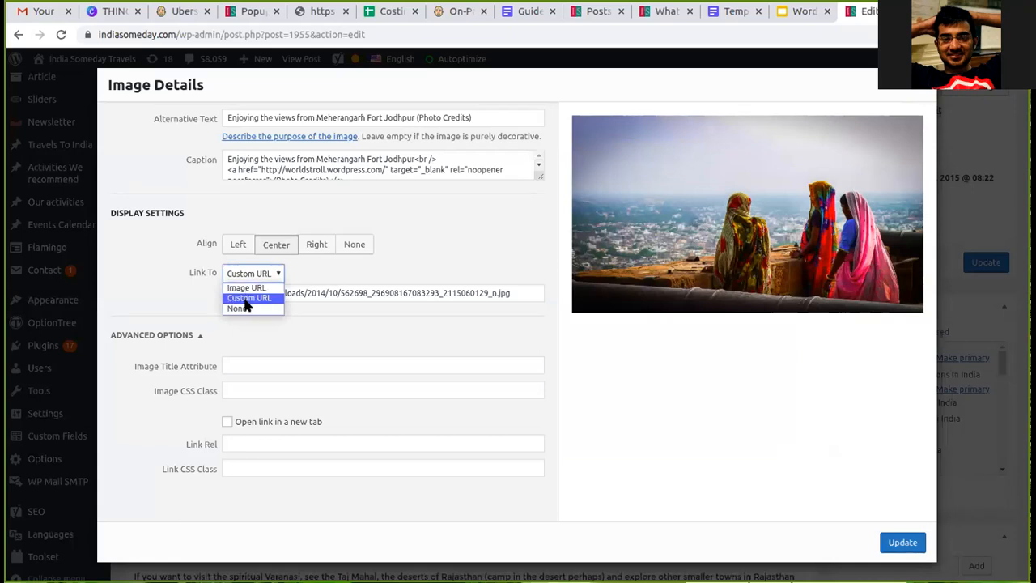
left_click(246, 299)
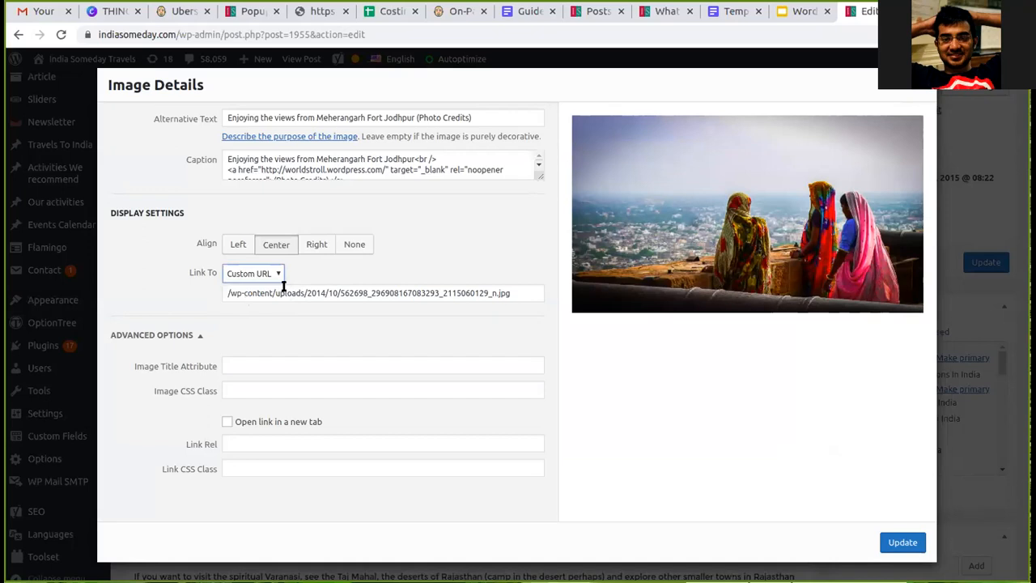
triple_click(272, 293)
left_click_drag(273, 293, 162, 275)
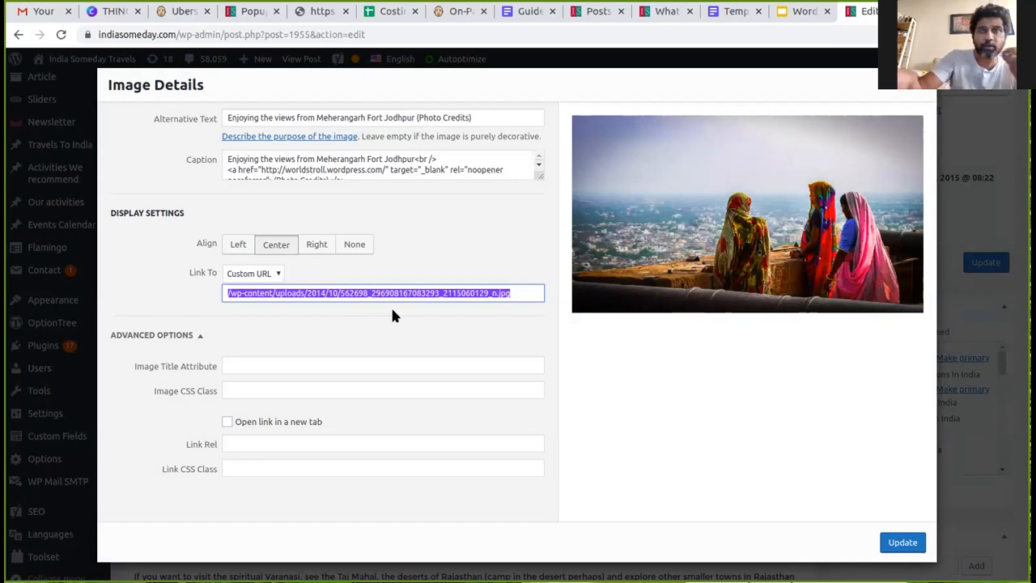
Set the Meherangarh Fort photo's link to None, look through its caption code and close the image details without saving
left_click(259, 272)
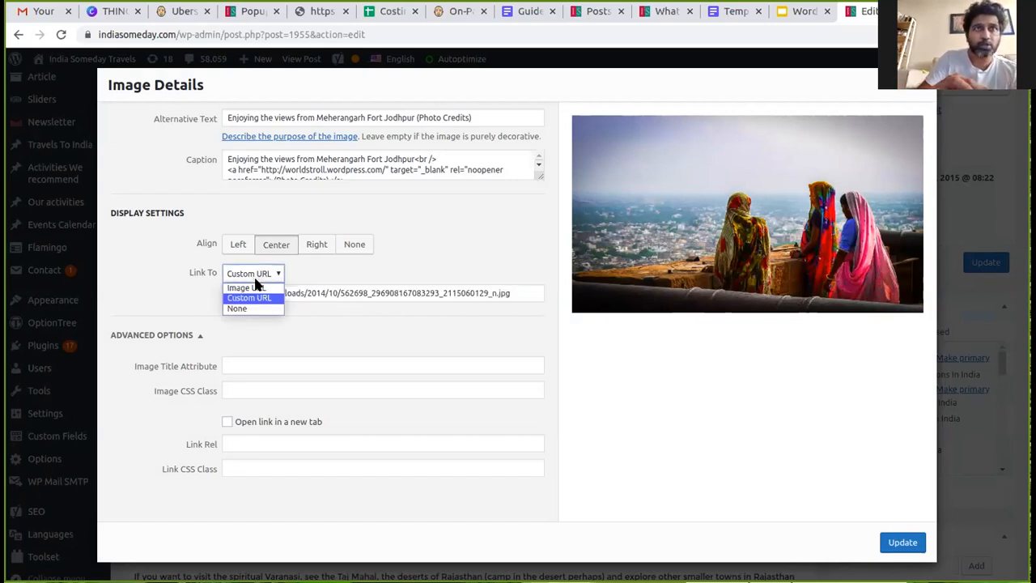
left_click(254, 308)
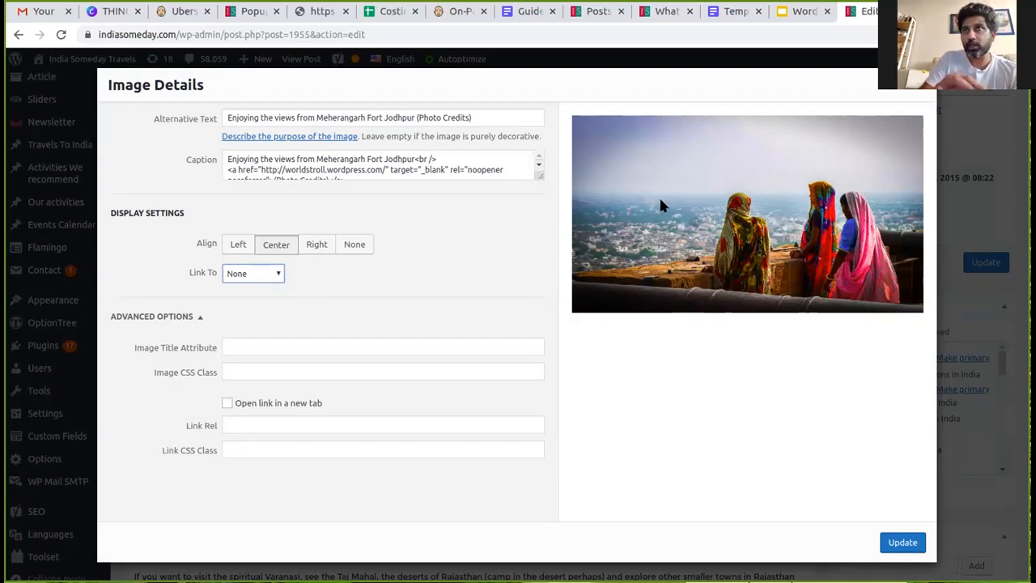
left_click(854, 268)
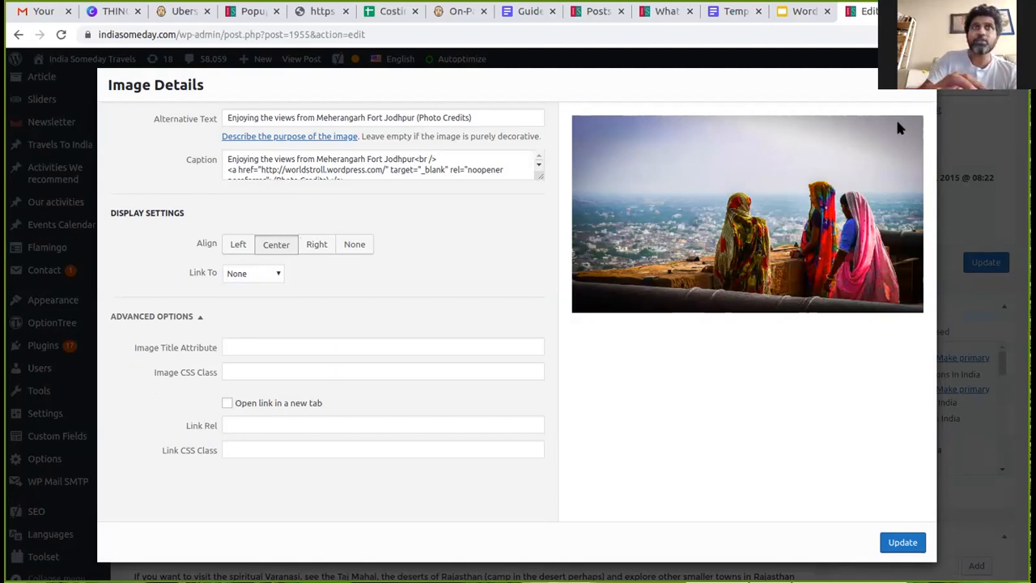
left_click(539, 165)
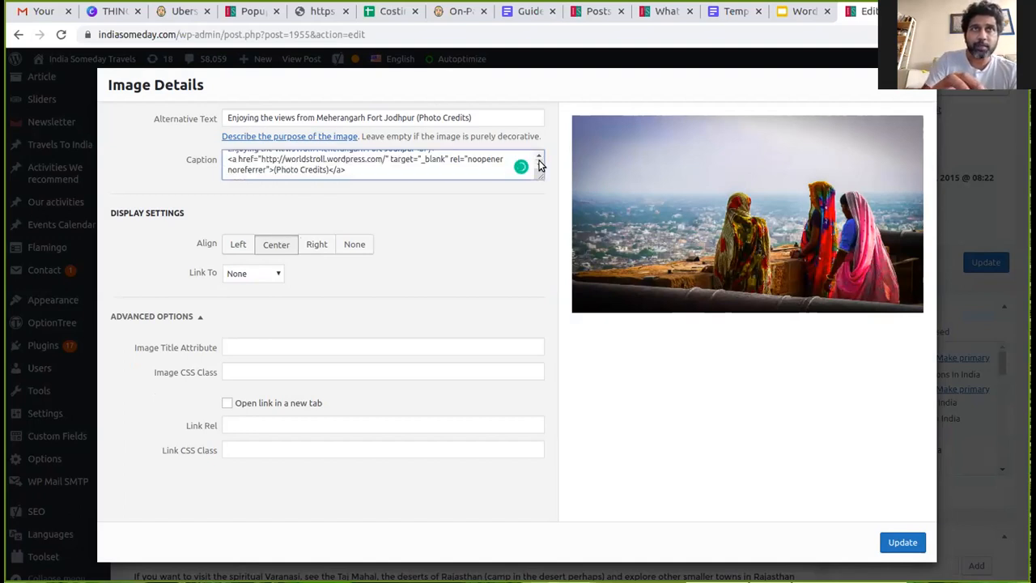
left_click(356, 170)
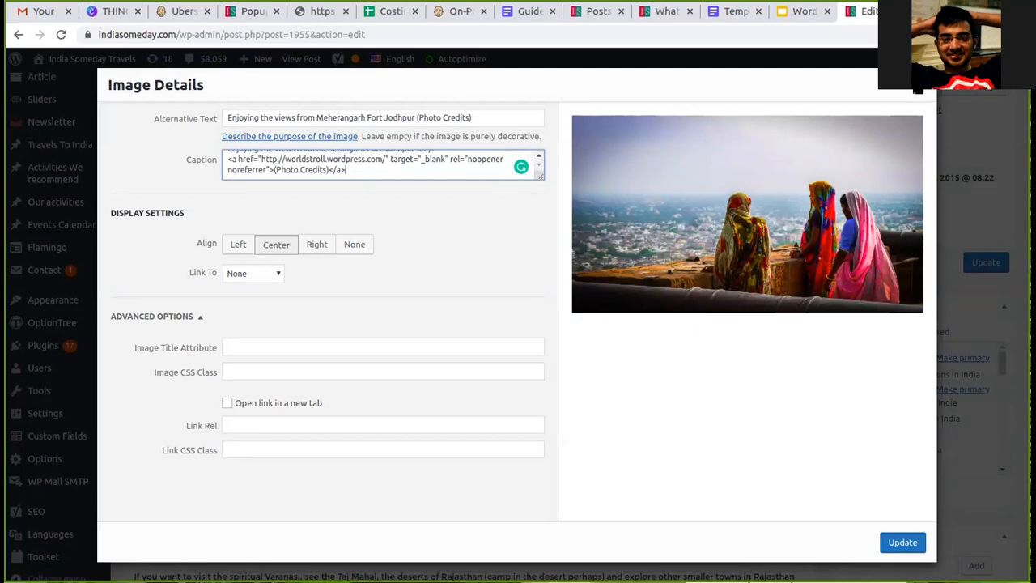
left_click(917, 90)
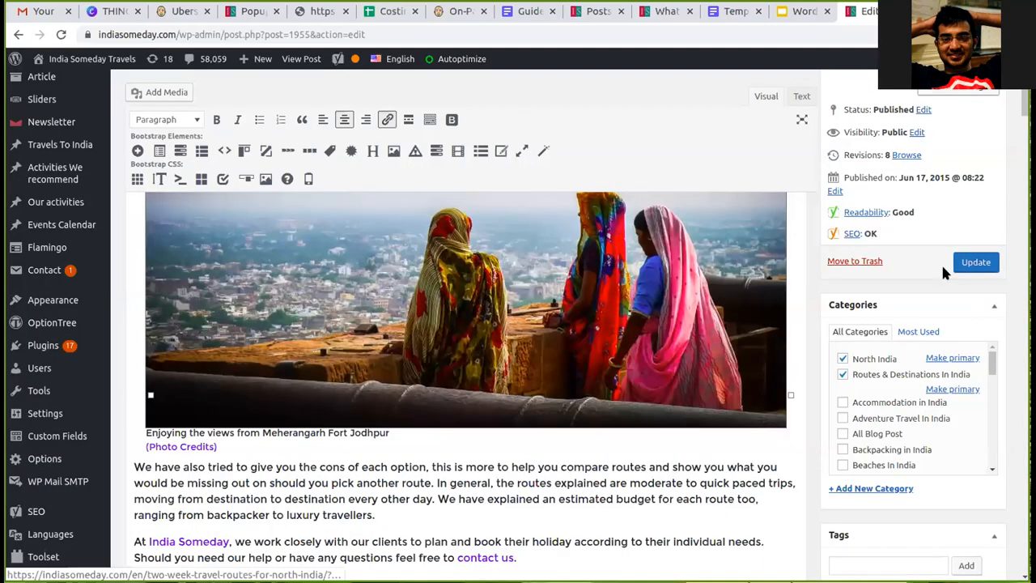
Set the Varanasi riverfront photo's link to None with centre alignment, and close its image details without saving
scroll(458, 301, "down", 10)
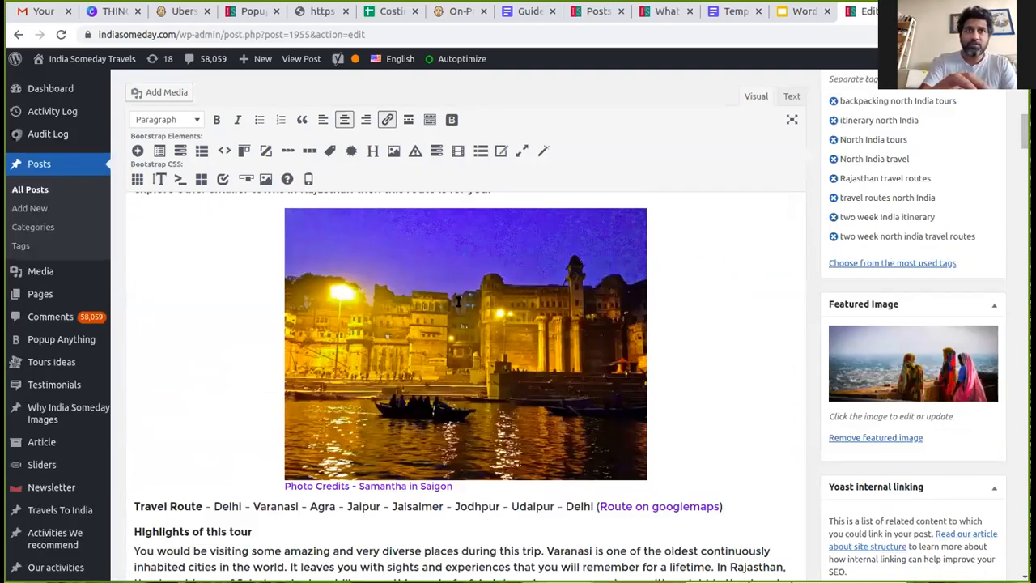
left_click(458, 301)
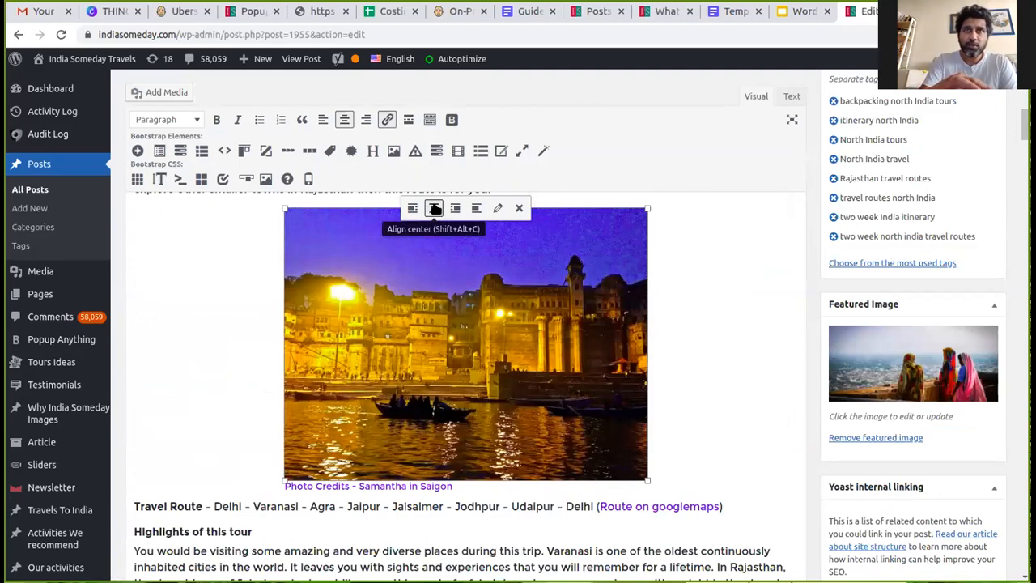
left_click(495, 210)
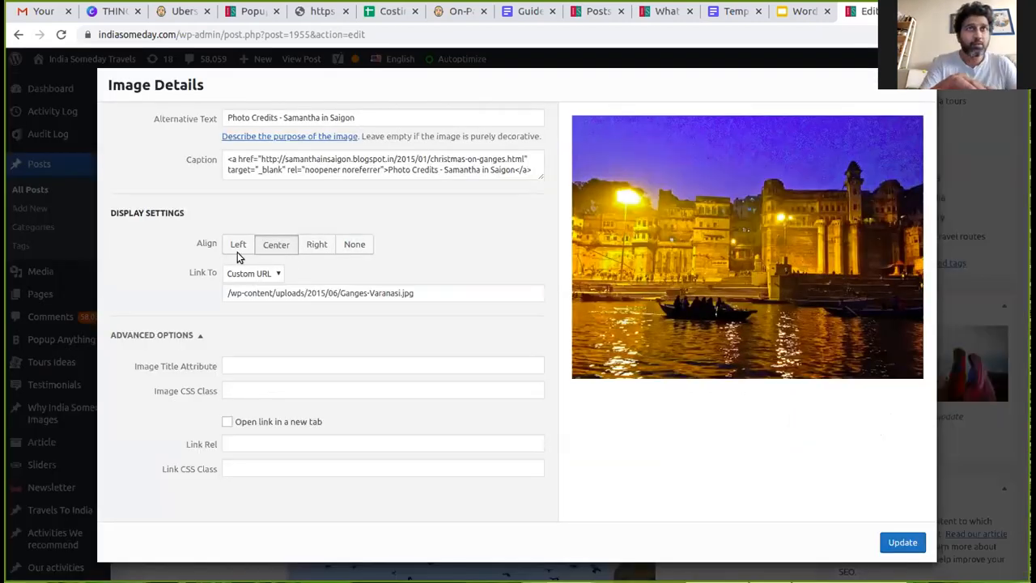
left_click(237, 247)
left_click(279, 248)
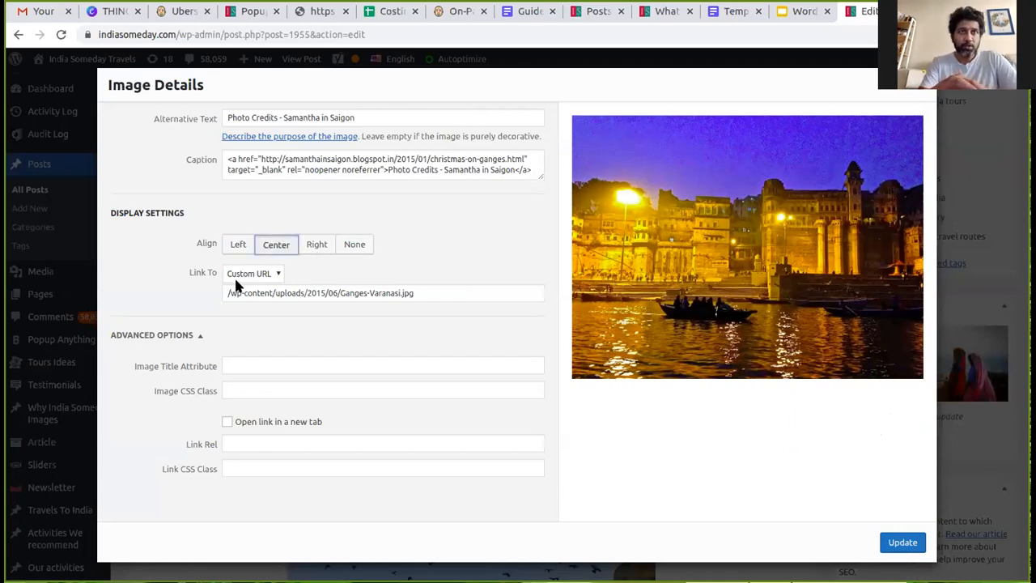
left_click(239, 277)
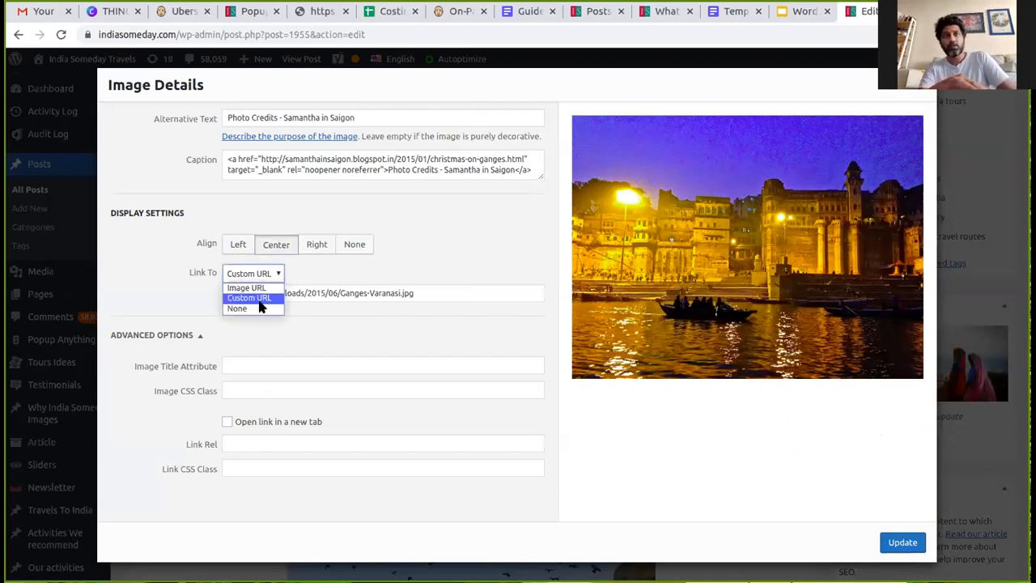
left_click(253, 309)
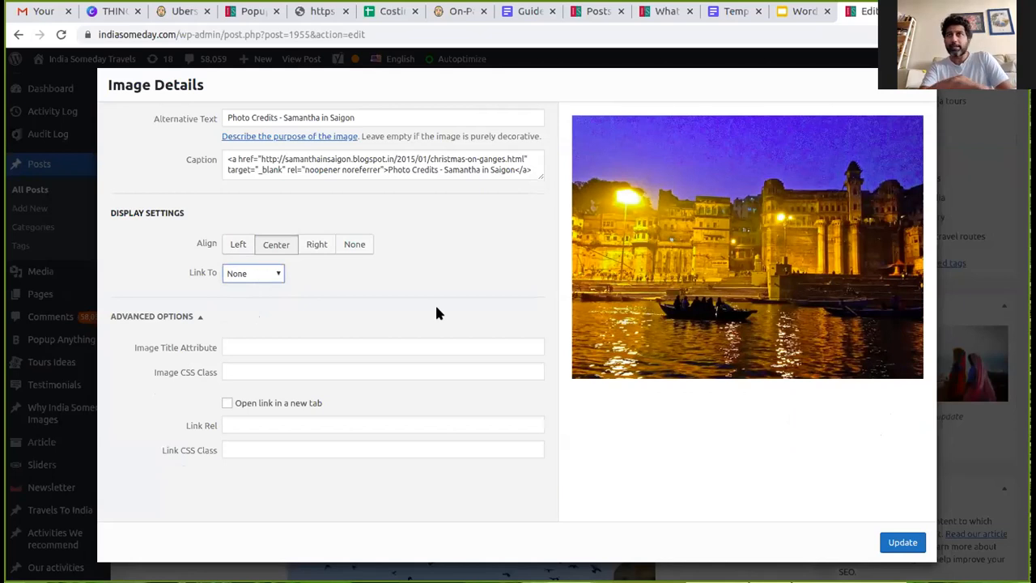
left_click(915, 88)
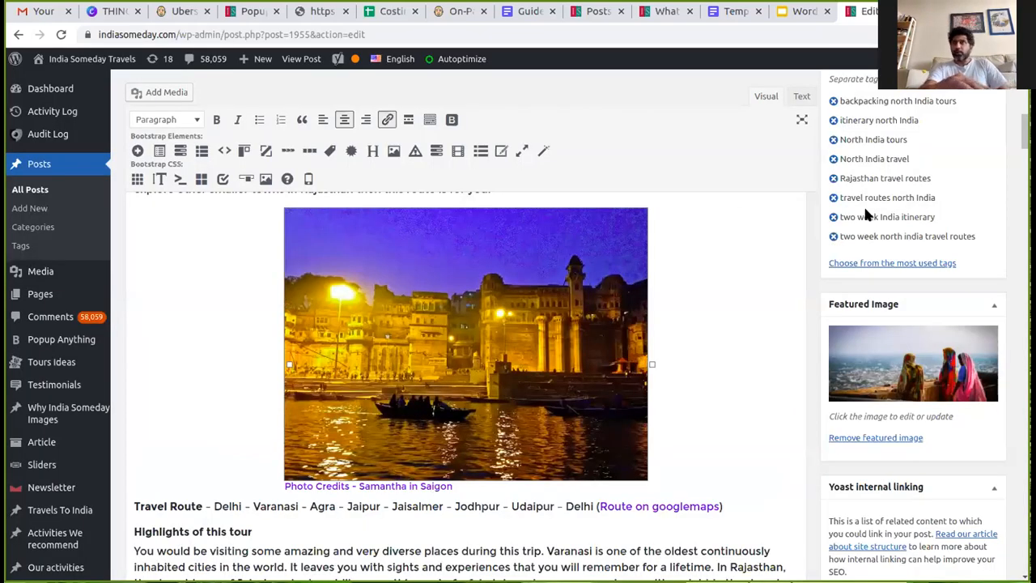
Switch to the "Wordpress for India Someday and SEO" presentation and present the "Next step or Any Questions?" slide full screen
scroll(465, 380, "up", 10)
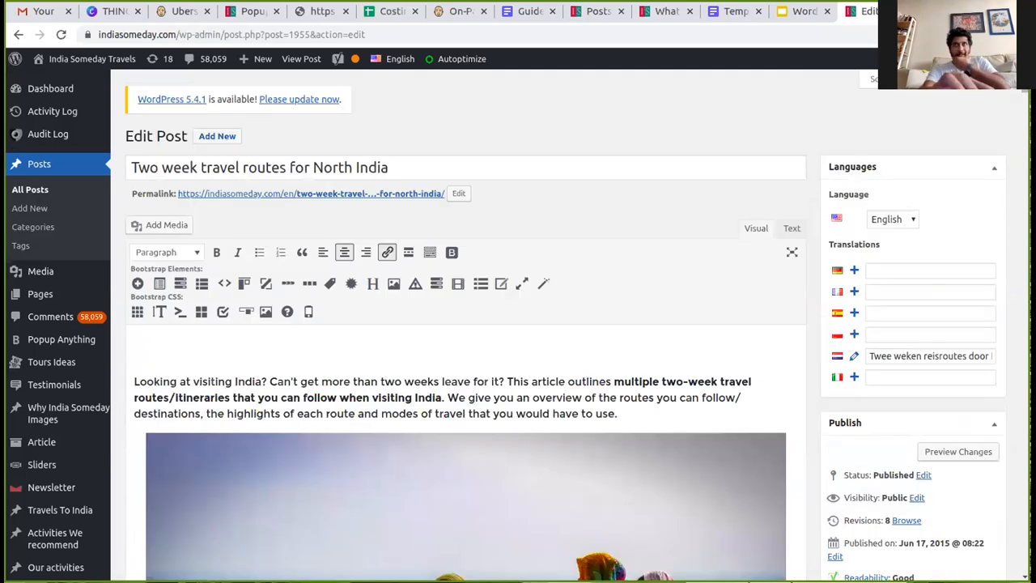
left_click(813, 15)
left_click(123, 554)
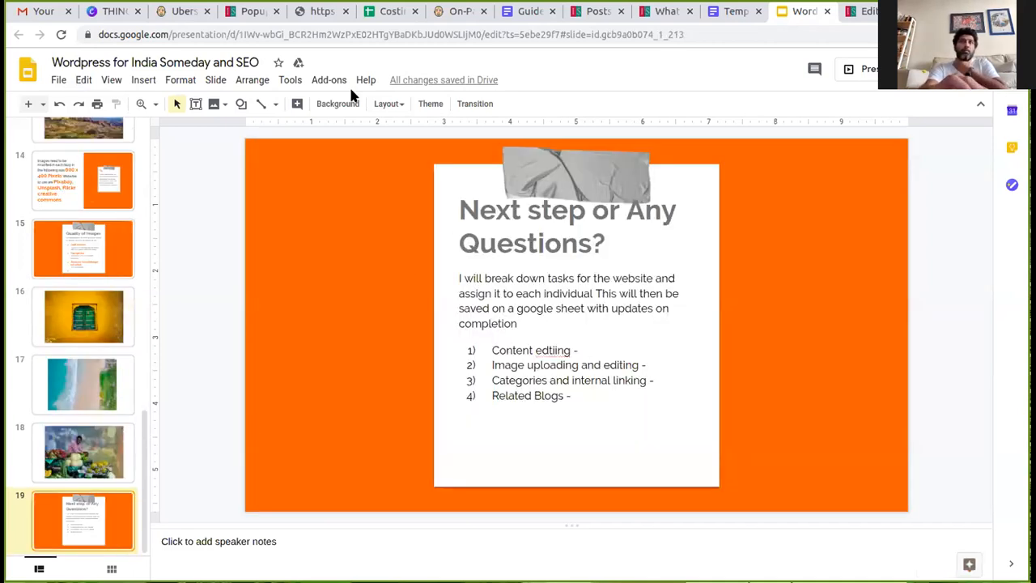
left_click(857, 73)
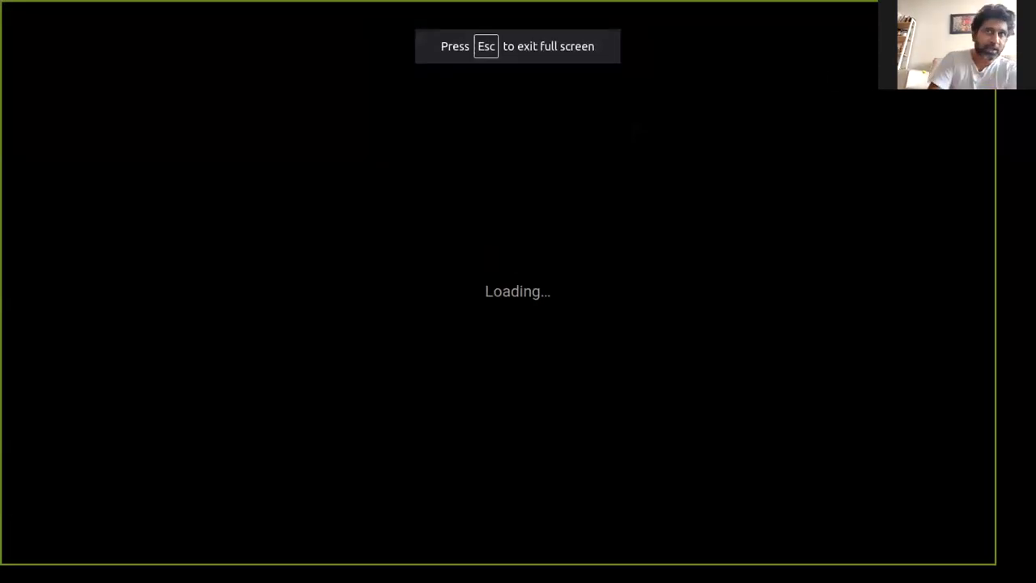
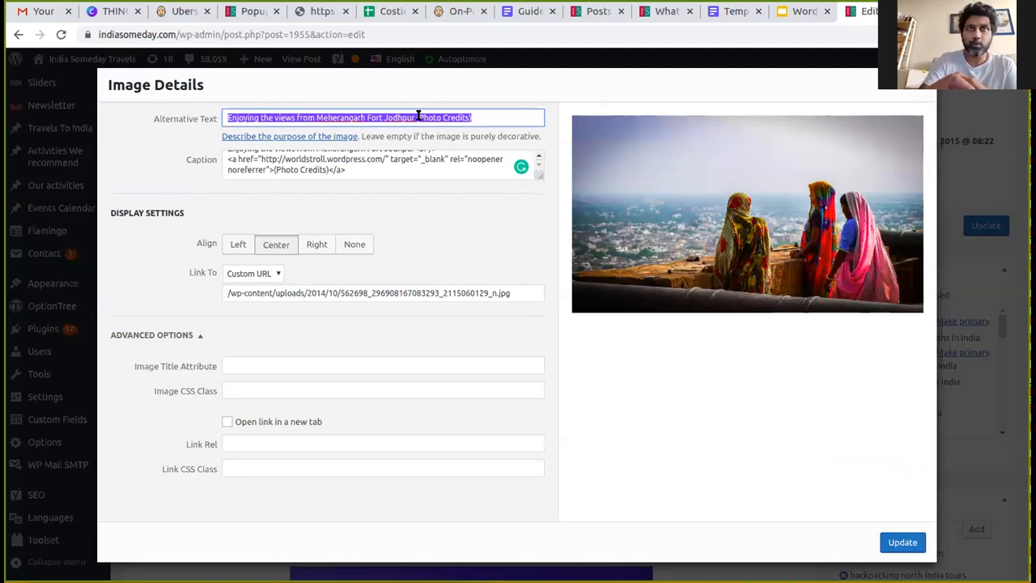
Replace the Meherangarh Fort photo's alternative text with "Travel routes to Rajasthan (Jodhpur, Mehrangarh fort)" and apply the image details
left_click(536, 157)
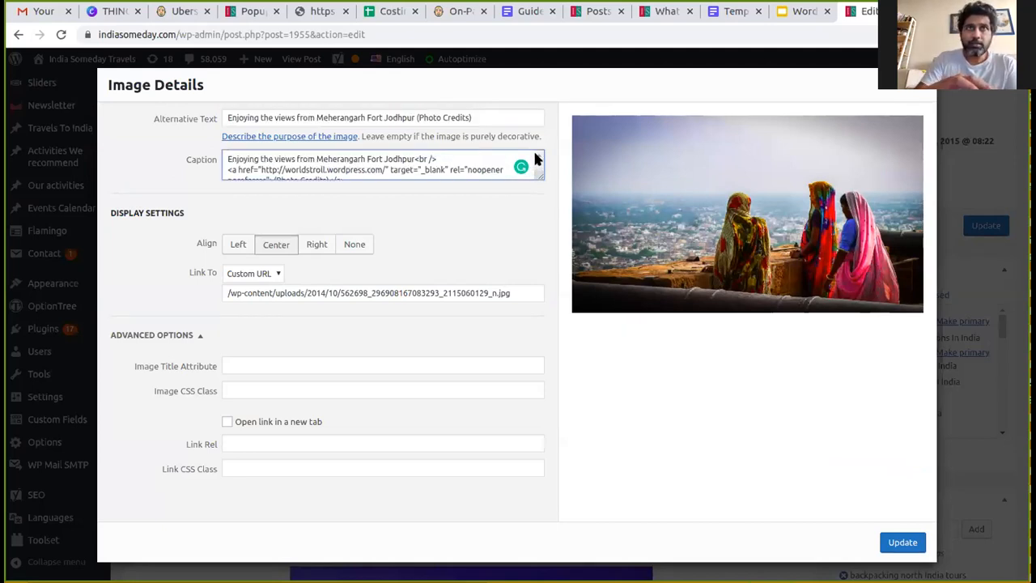
triple_click(414, 118)
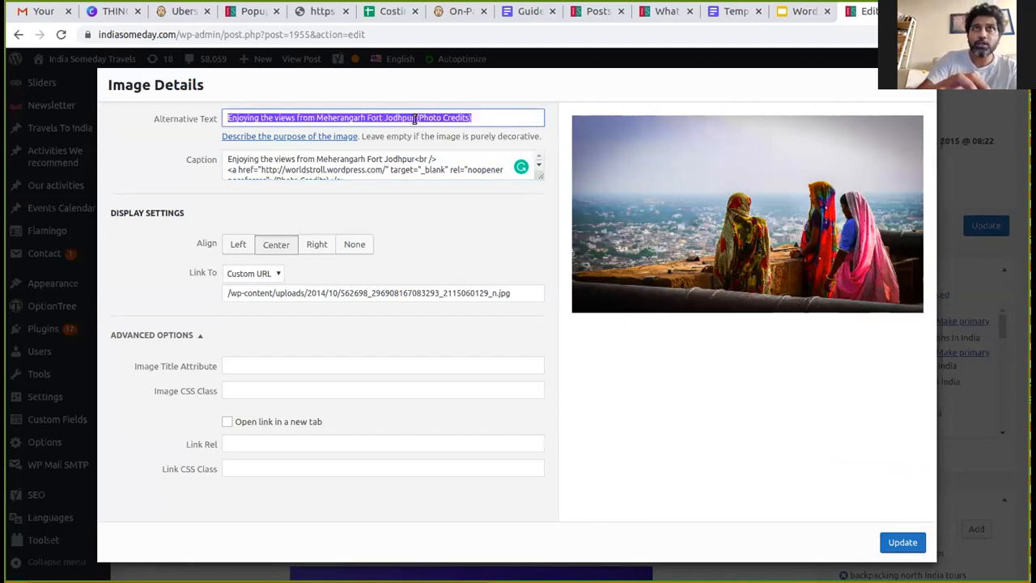
left_click(413, 118)
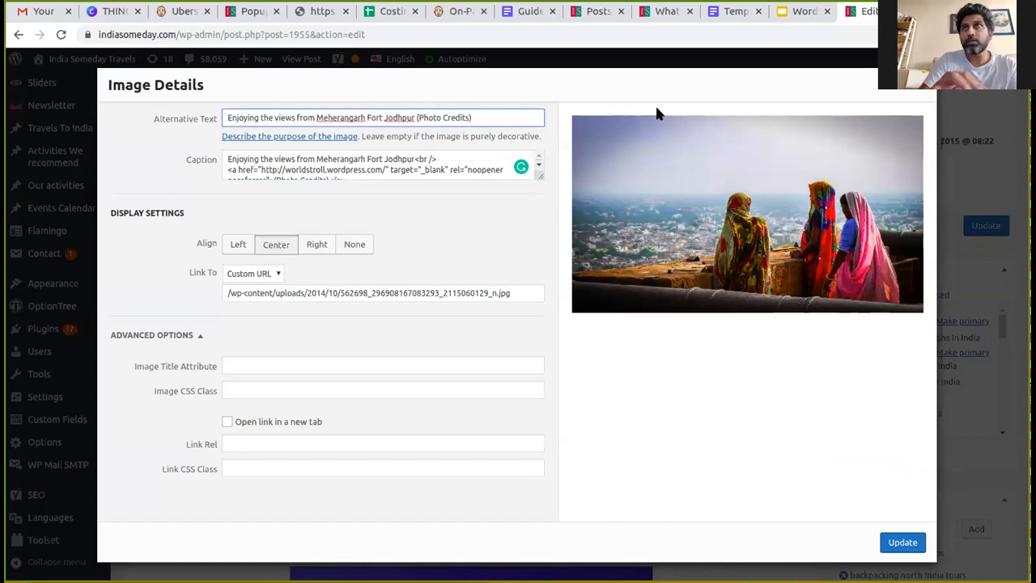
left_click(382, 118)
key("shift+End")
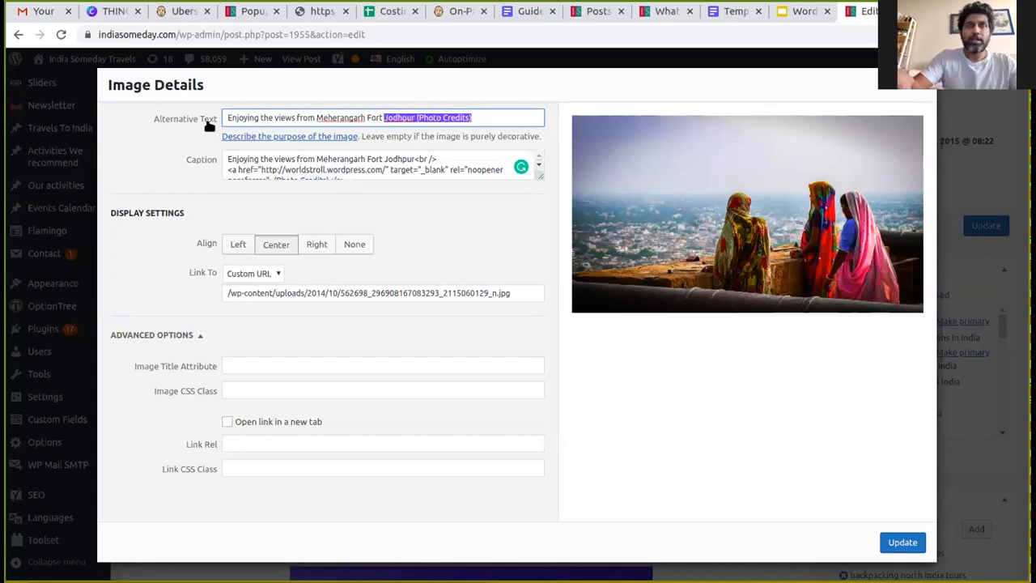
key("BackSpace")
key("BackSpace")
key("BackSpace")
key("BackSpace")
key("BackSpace")
key("BackSpace")
key("BackSpace")
key("BackSpace")
key("BackSpace")
key("BackSpace")
key("BackSpace")
key("BackSpace")
key("BackSpace")
key("BackSpace")
key("BackSpace")
key("BackSpace")
key("BackSpace")
key("BackSpace")
key("BackSpace")
key("BackSpace")
key("BackSpace")
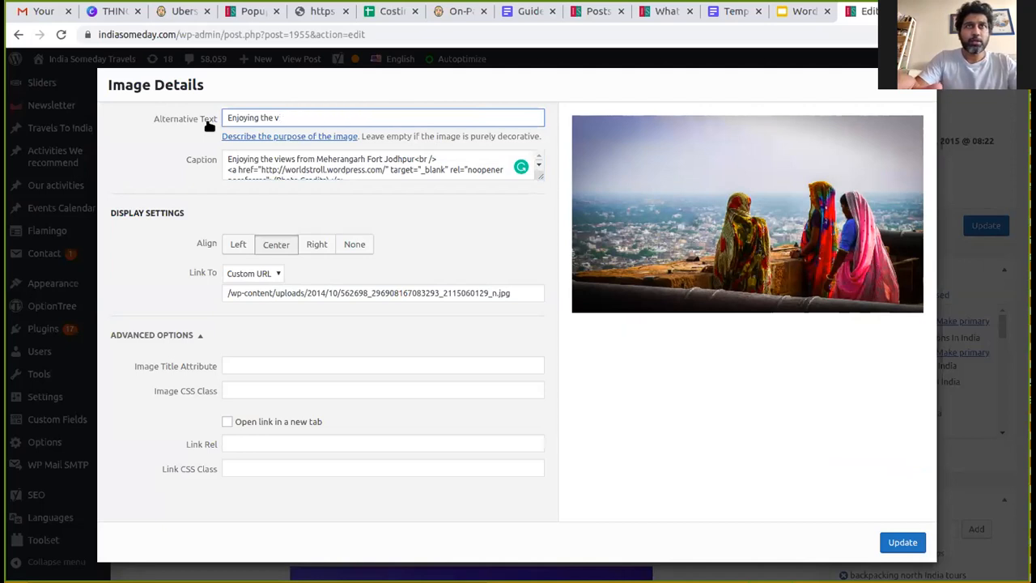
type("Travel routes to Rajasthan")
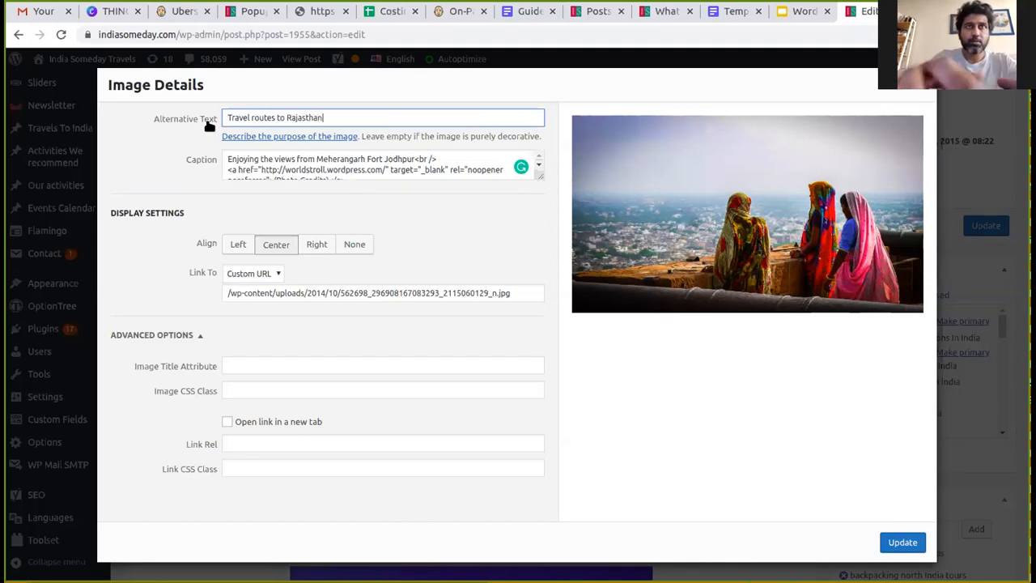
type(" (Jo")
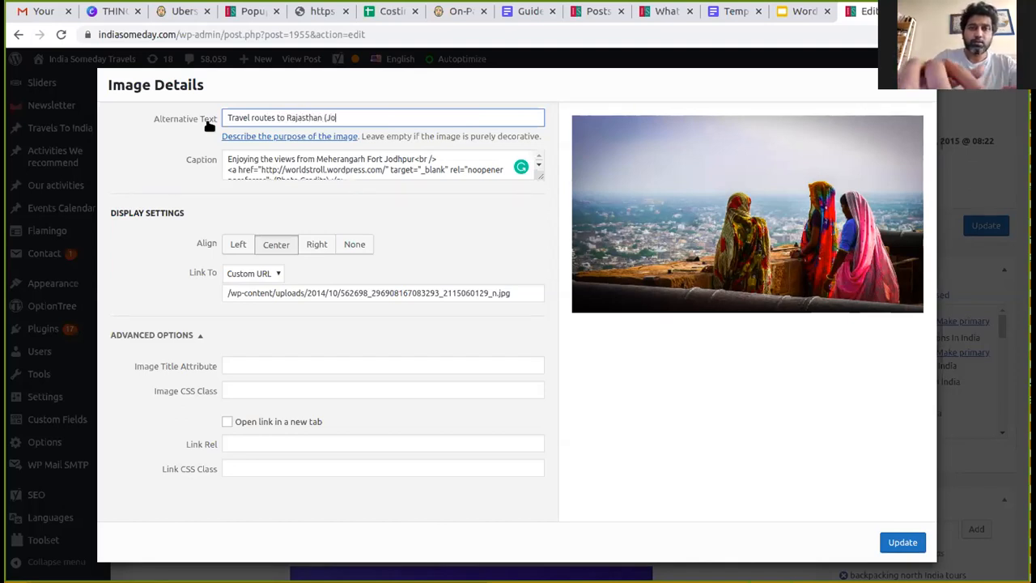
type("dhpur,")
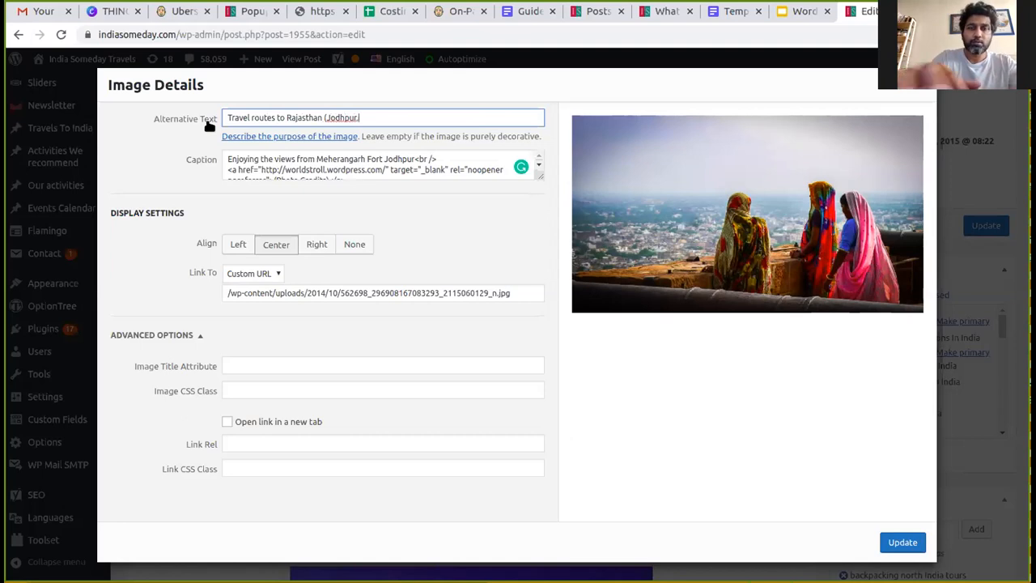
type(" Mehrangarh fort")
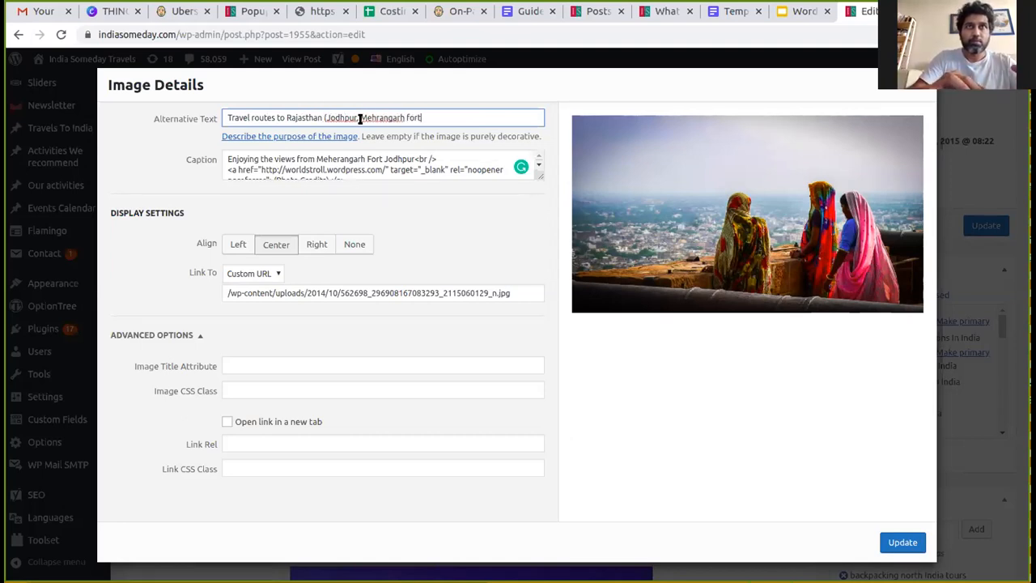
type(")")
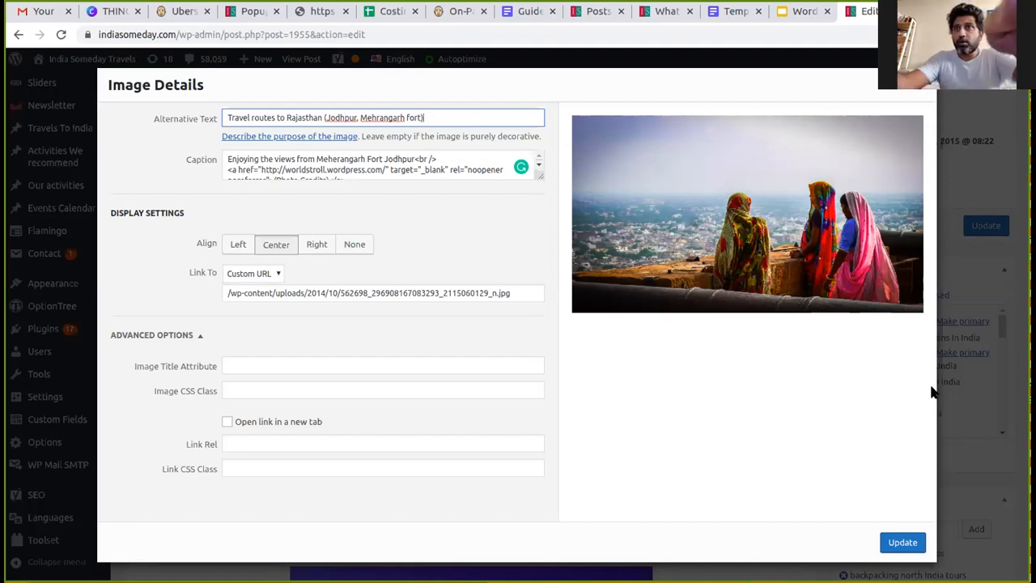
left_click(908, 548)
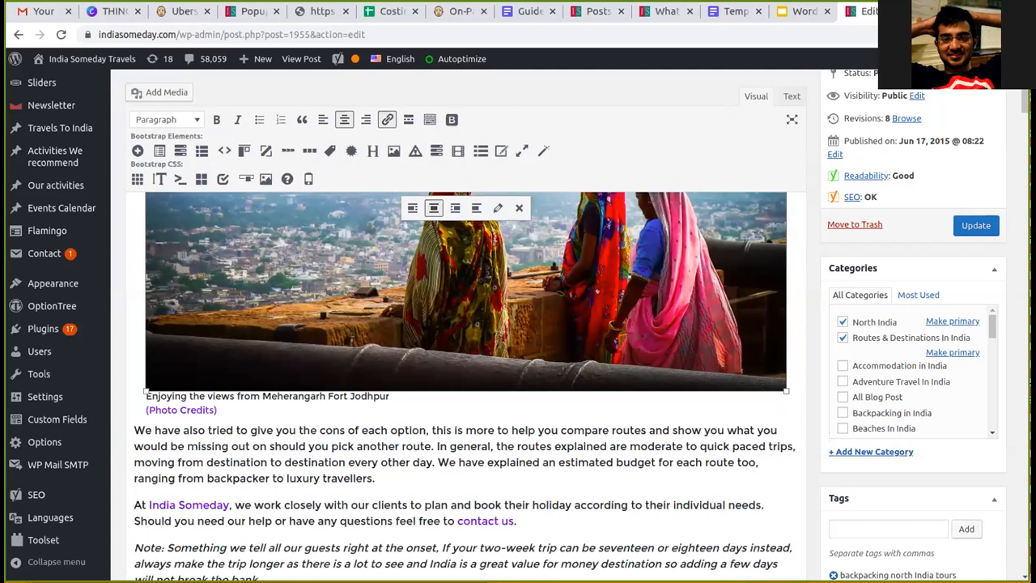
Search Google for "jodhpur" in a new browser tab
key("ctrl+t")
type("jodhpur")
key("Return")
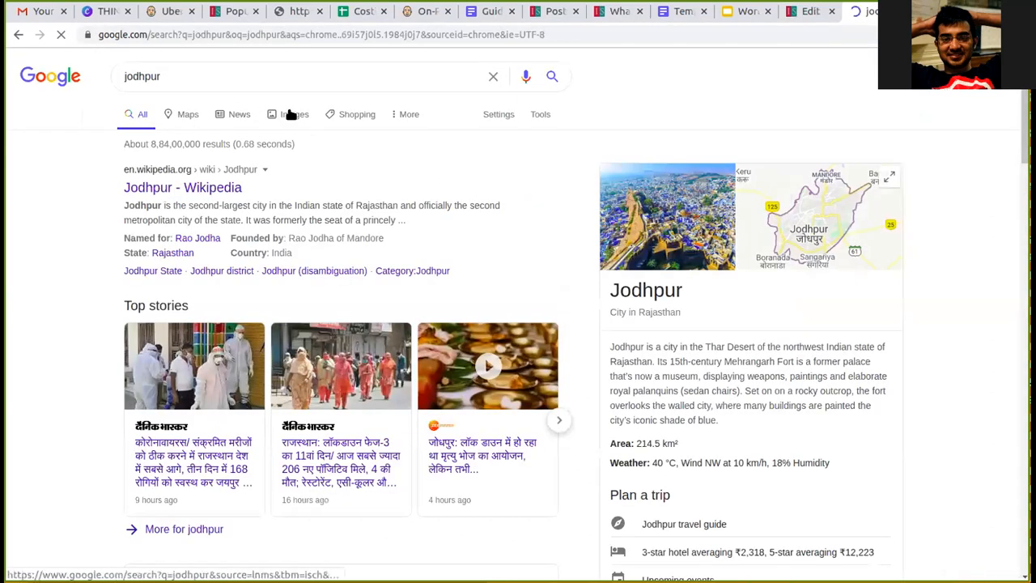
Browse the Google image results for Jodhpur, open the FabHotels article behind the night-time fort photo, and close that article
left_click(291, 114)
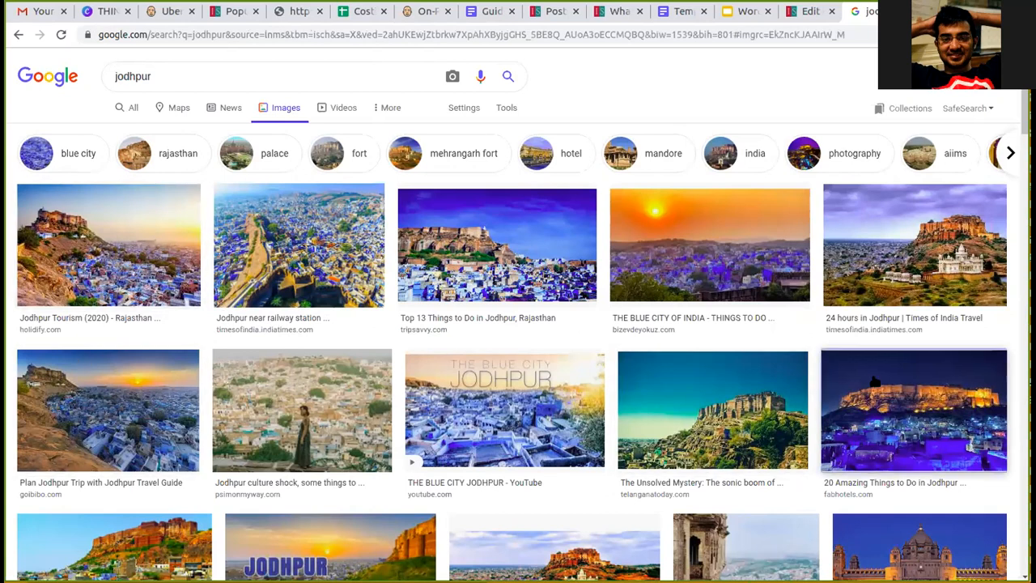
left_click(874, 383)
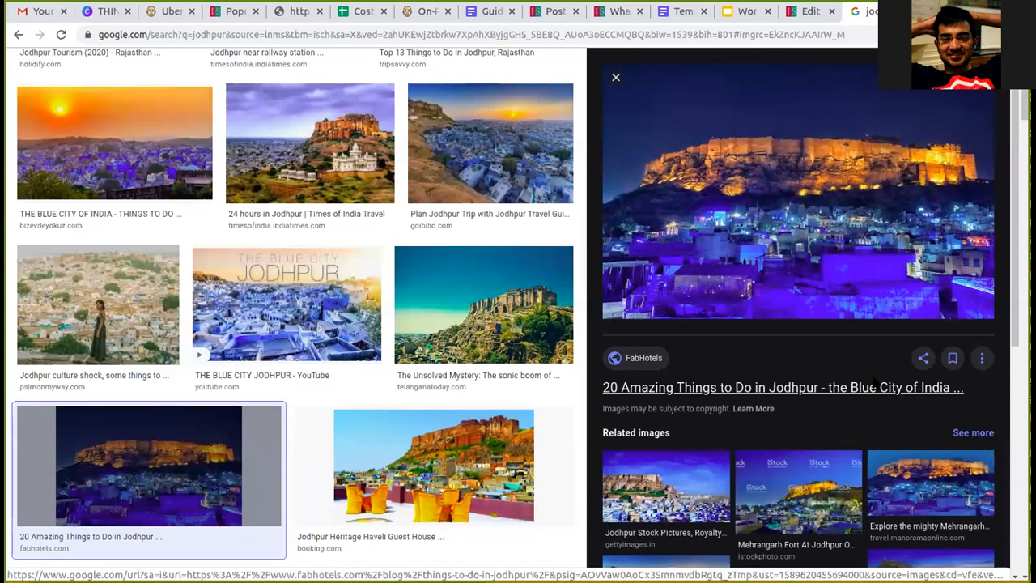
left_click(872, 382)
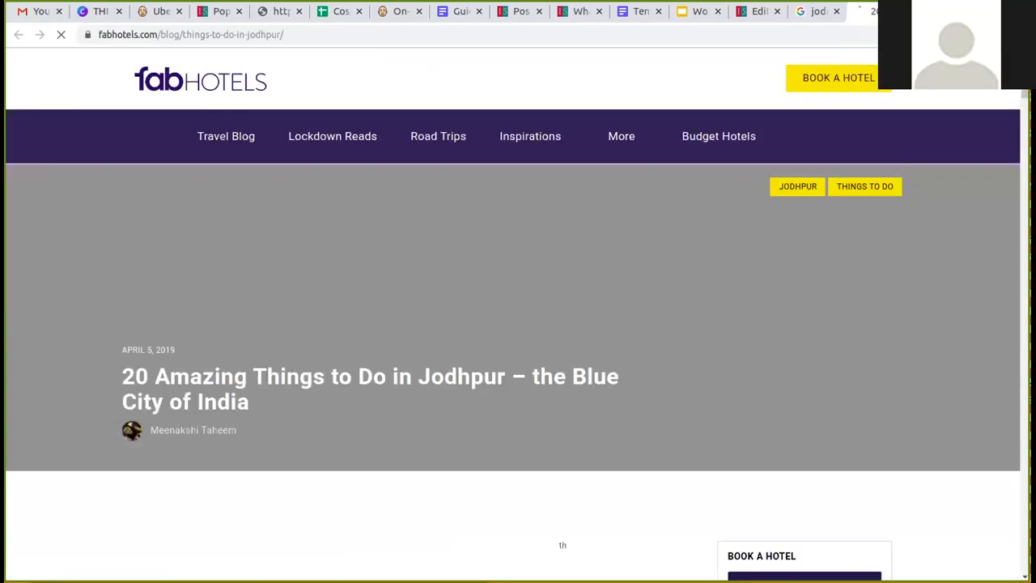
key("ctrl+w")
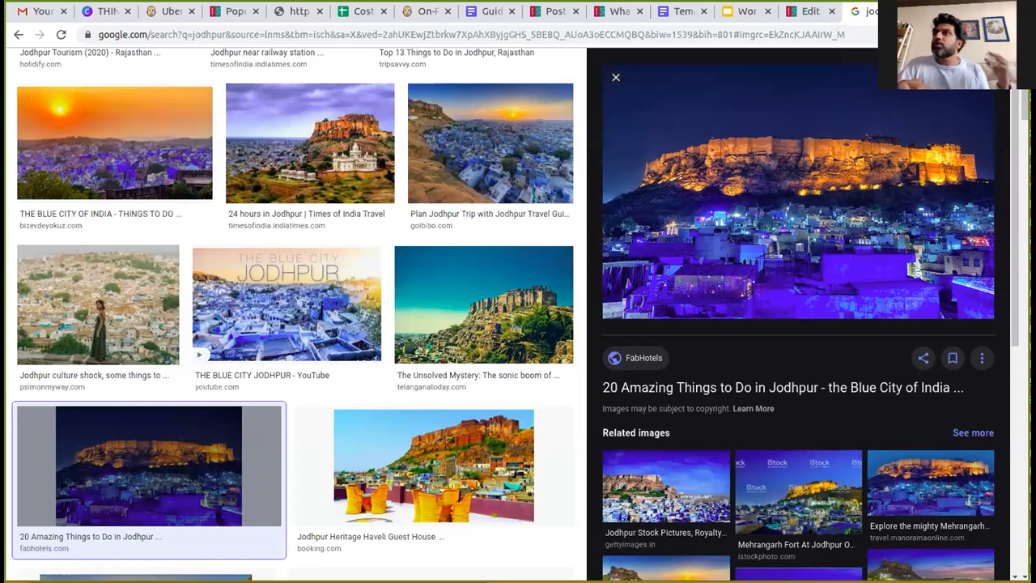
Search Google for "flickr creative commons" in a new browser tab and open Flickr's Creative Commons page
key("ctrl+t")
type("flic")
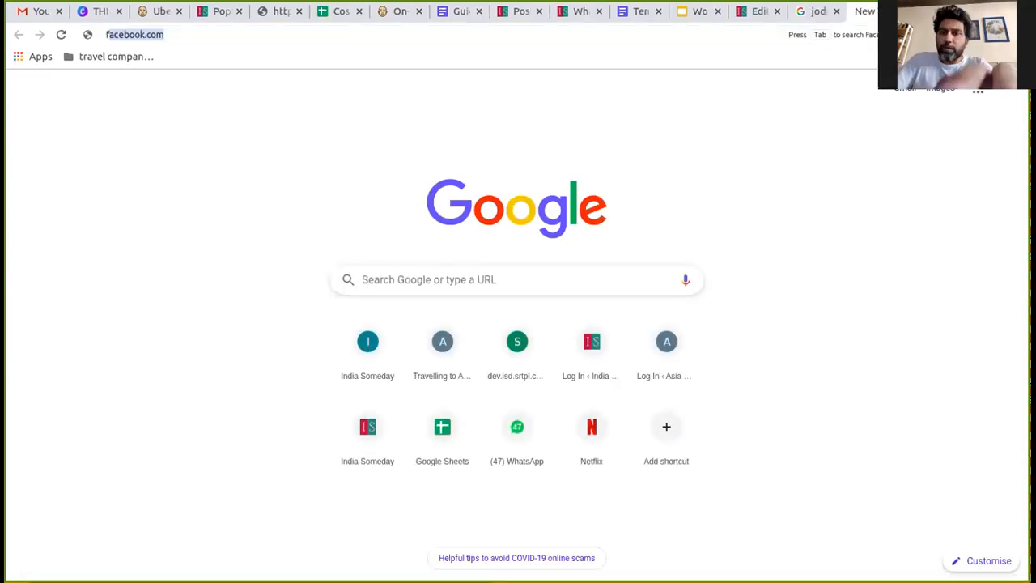
type("kr")
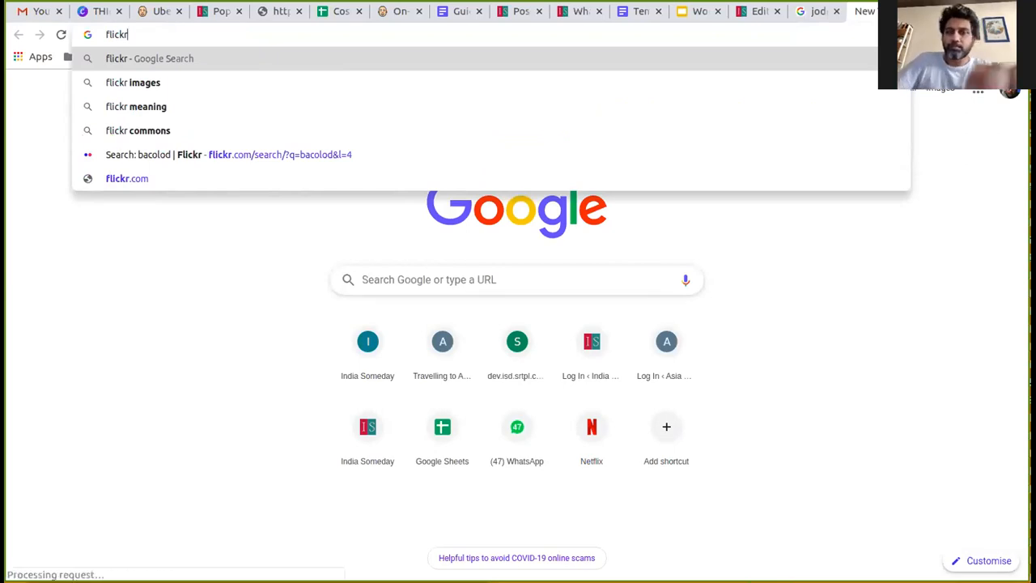
type(" creative commons")
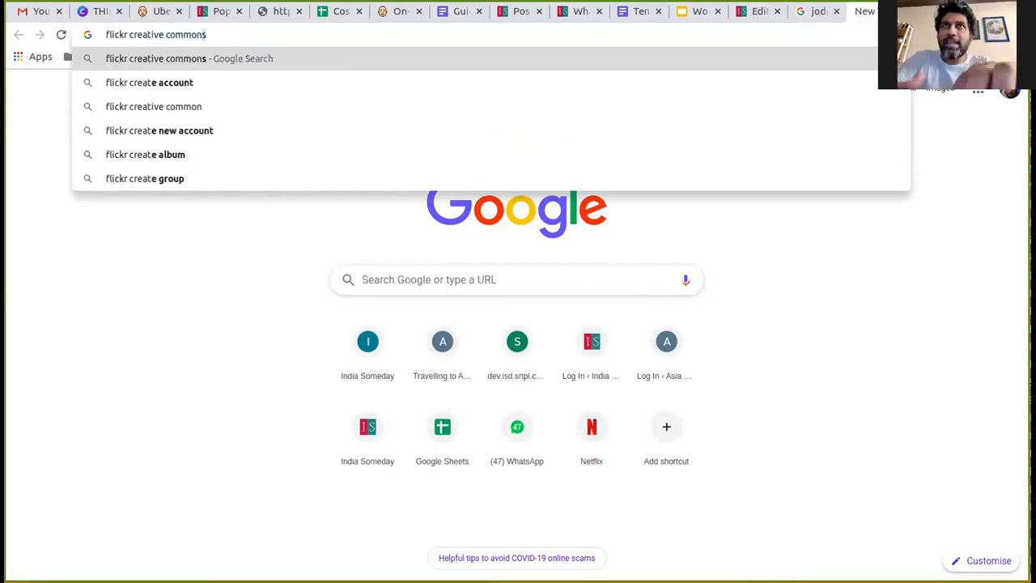
key("Return")
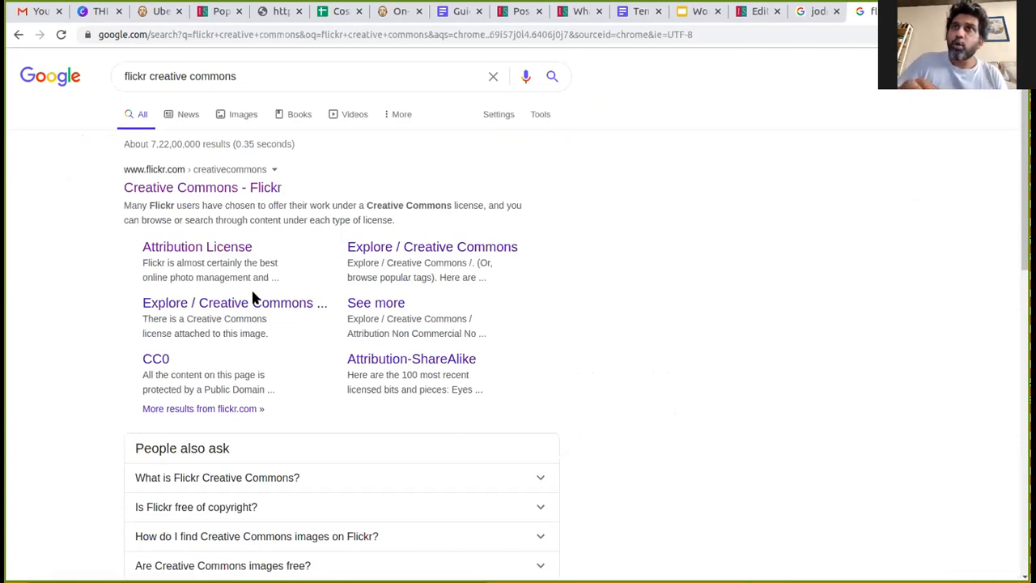
left_click(229, 188)
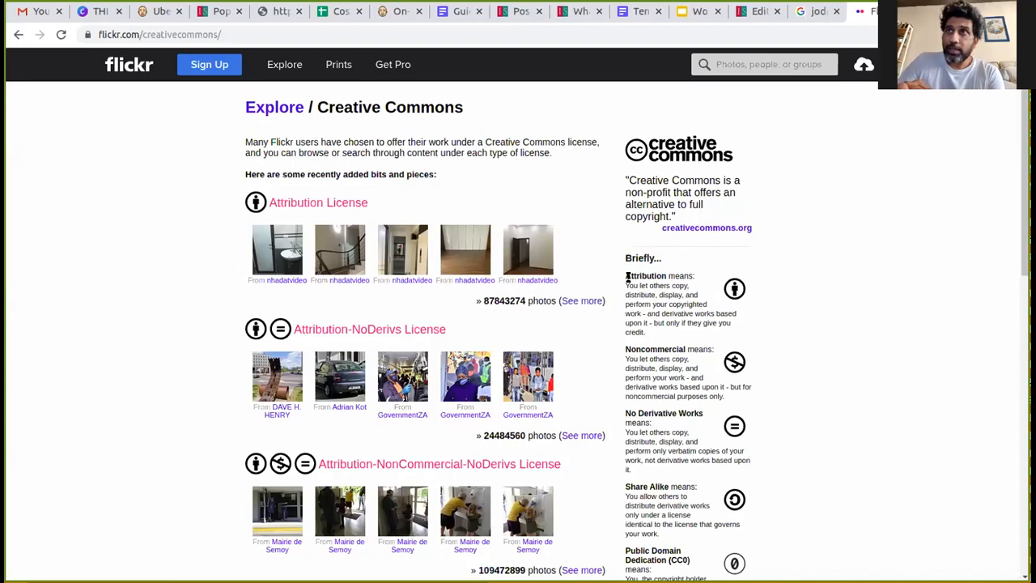
Highlight Flickr's definition of Attribution, inspect the Photo Credits link under the post's Meherangarh Fort photo, and return to Flickr
left_click_drag(626, 271, 687, 330)
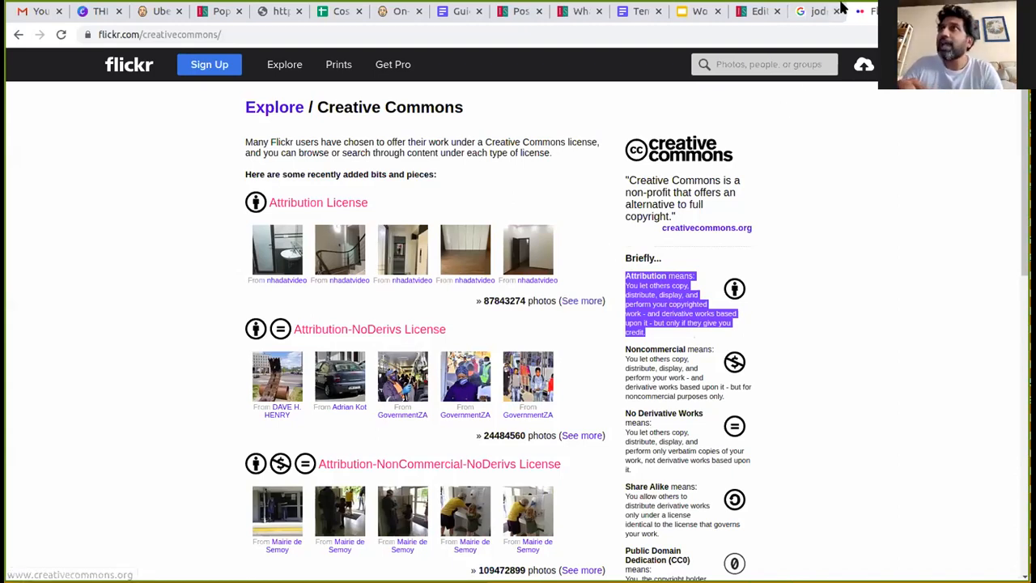
left_click(746, 14)
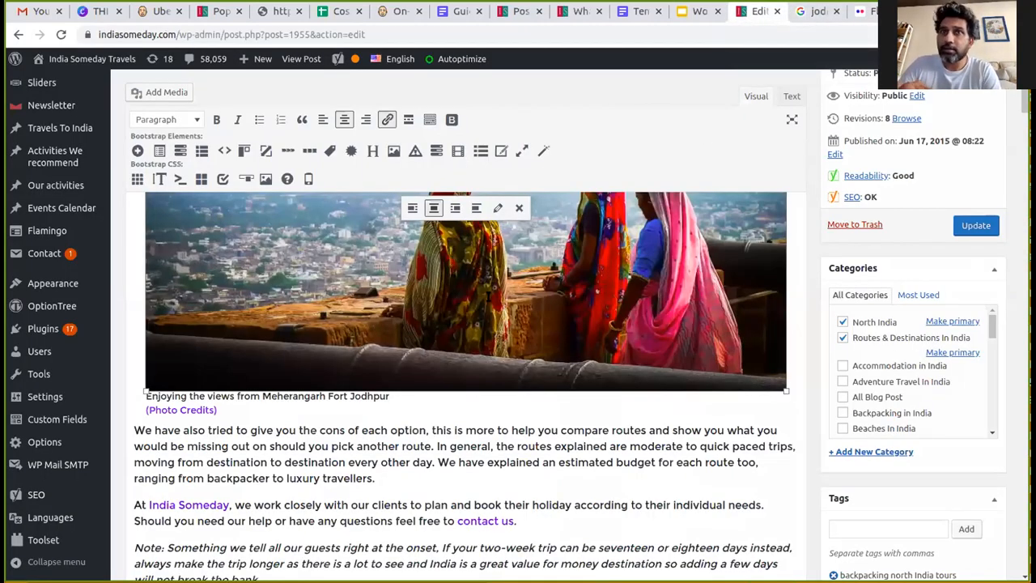
left_click(192, 410)
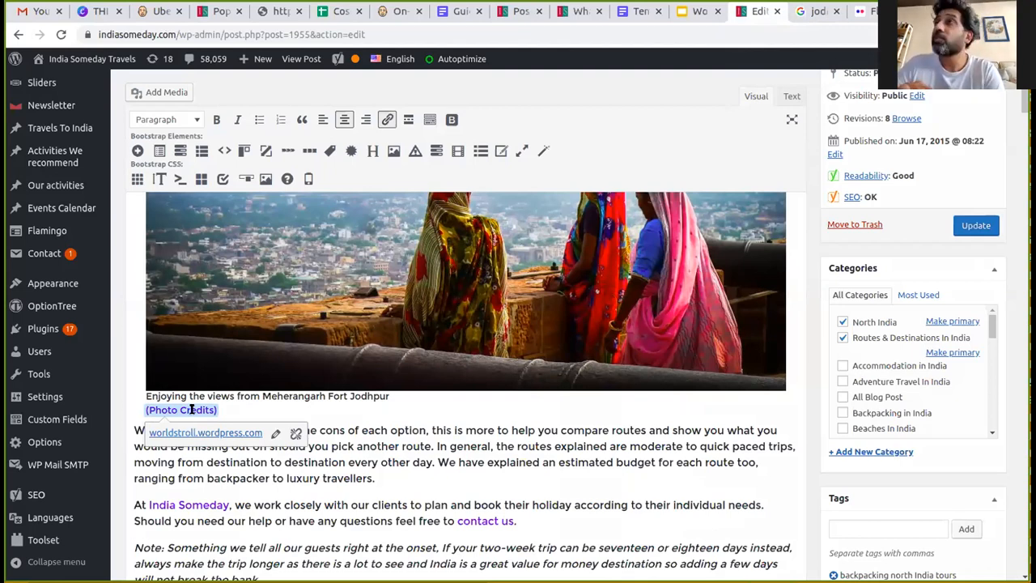
left_click(871, 11)
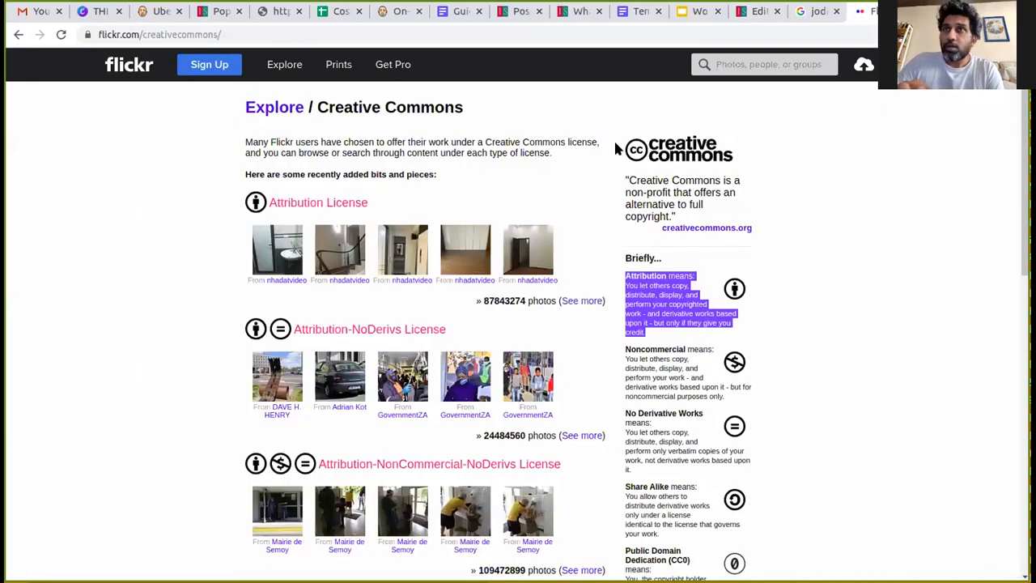
Open the full collection of Attribution License photos on Flickr and search it for "jodhpur"
left_click(581, 300)
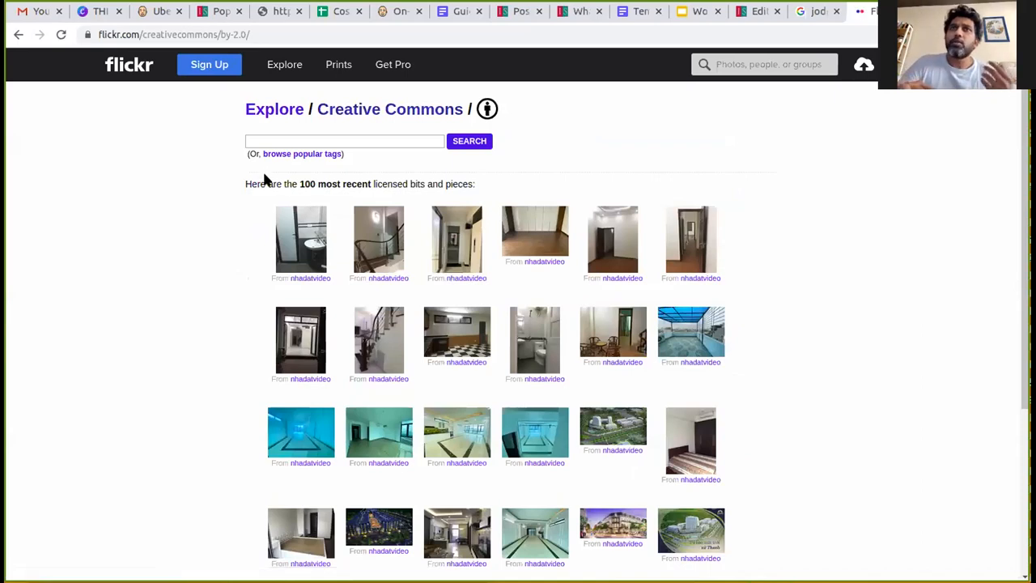
left_click(336, 139)
type("jodhpur")
left_click(466, 141)
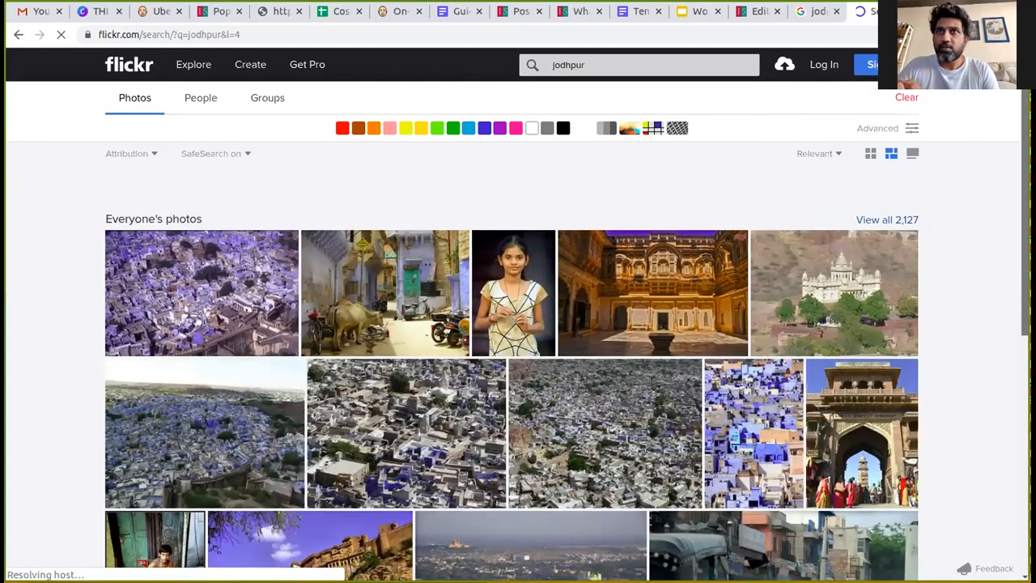
Look through the Attribution-licensed Jodhpur photos and open the portrait of the man in the red turban
scroll(512, 373, "down", 4)
scroll(511, 372, "down", 3)
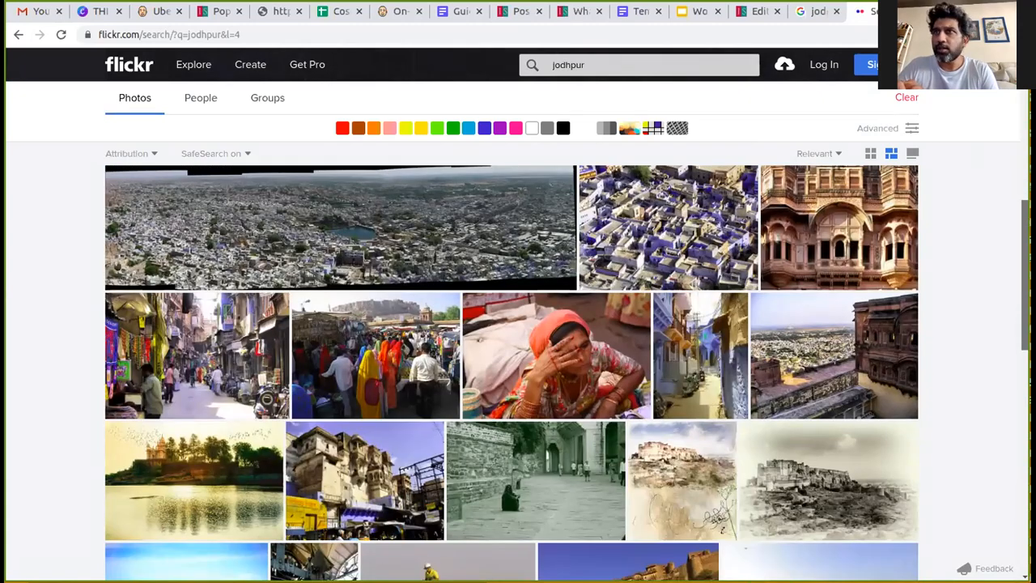
scroll(70, 439, "up", 3)
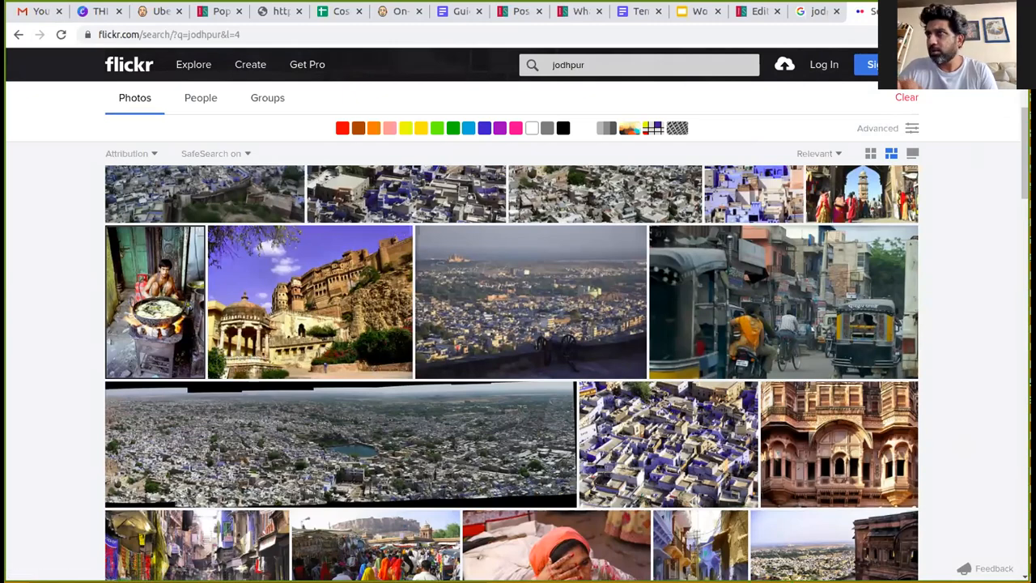
scroll(512, 372, "down", 5)
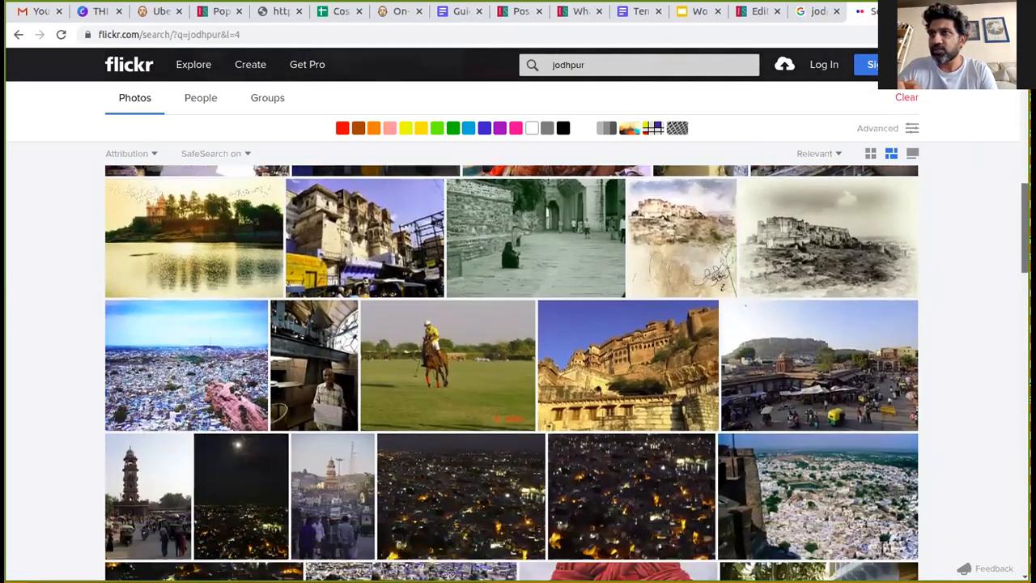
scroll(511, 372, "down", 3)
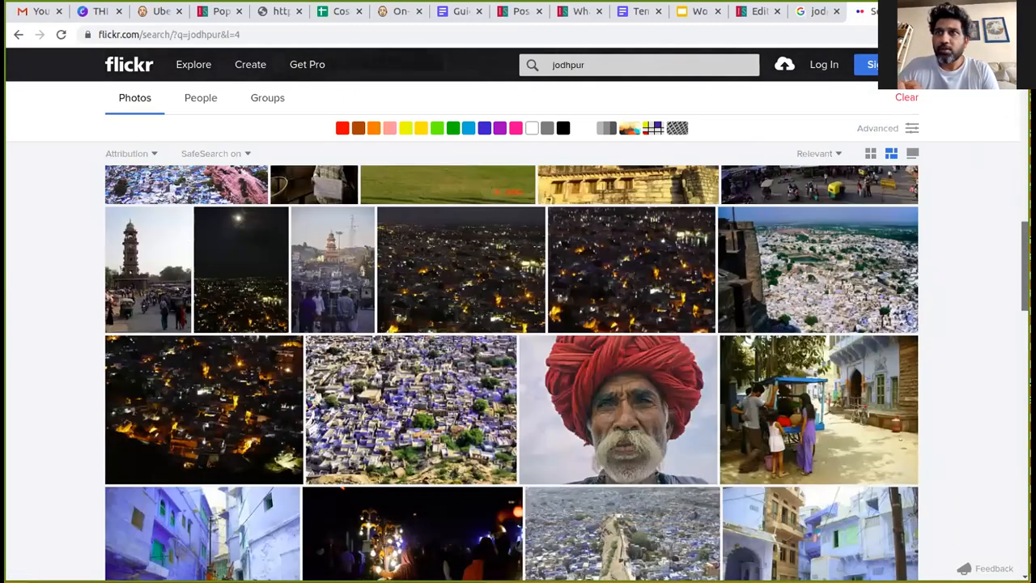
scroll(512, 372, "down", 4)
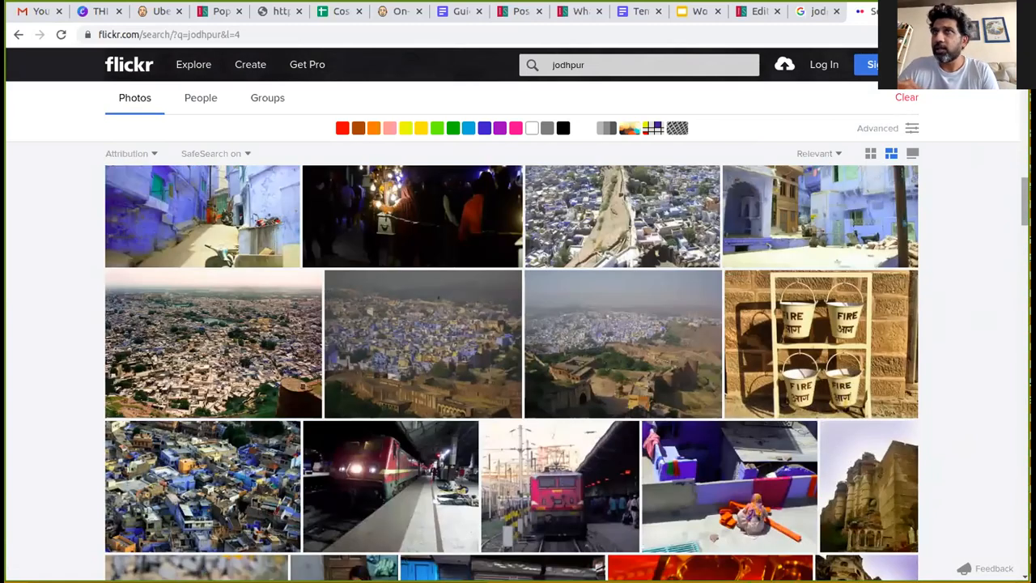
scroll(512, 372, "up", 2)
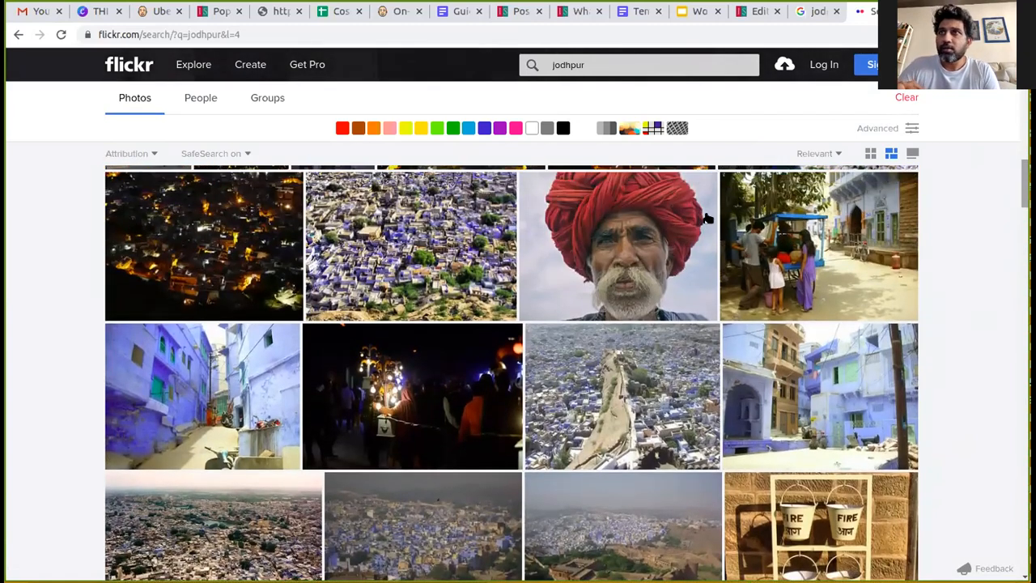
left_click(629, 240)
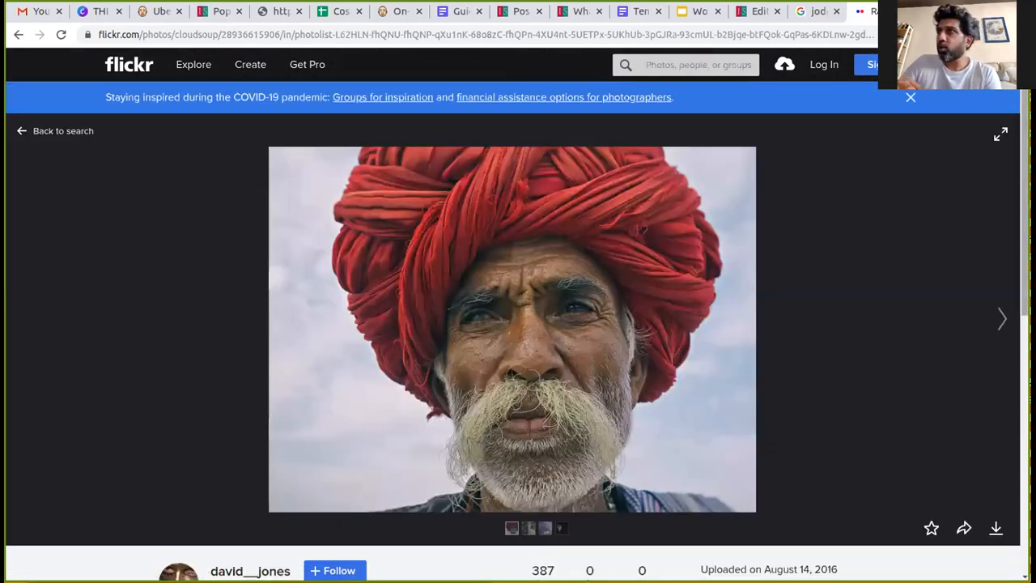
Open the portrait's "Some rights reserved" licence, review its permissions and attribution terms, and close the licence page
scroll(630, 240, "down", 1)
scroll(1008, 303, "down", 4)
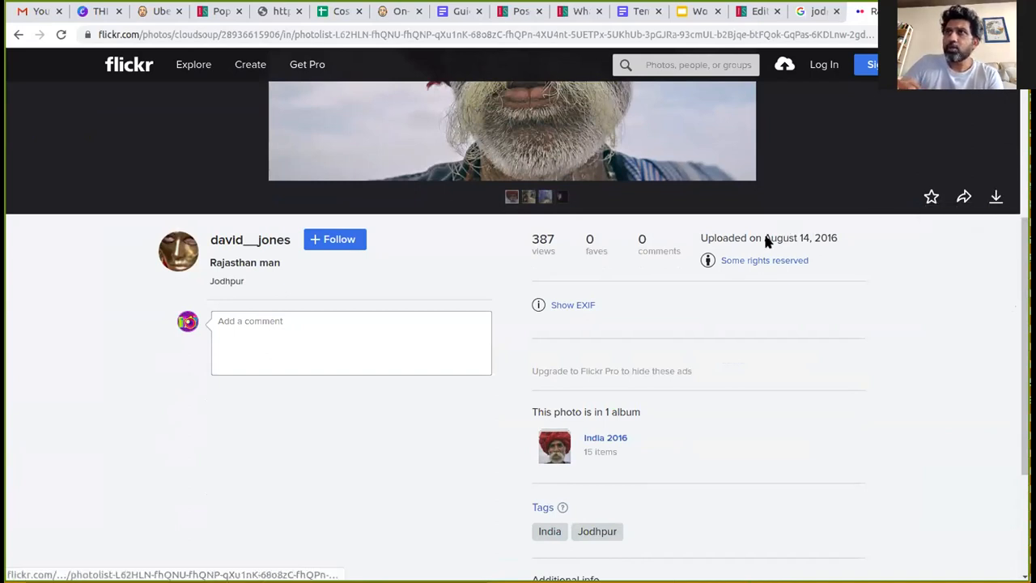
left_click(730, 260)
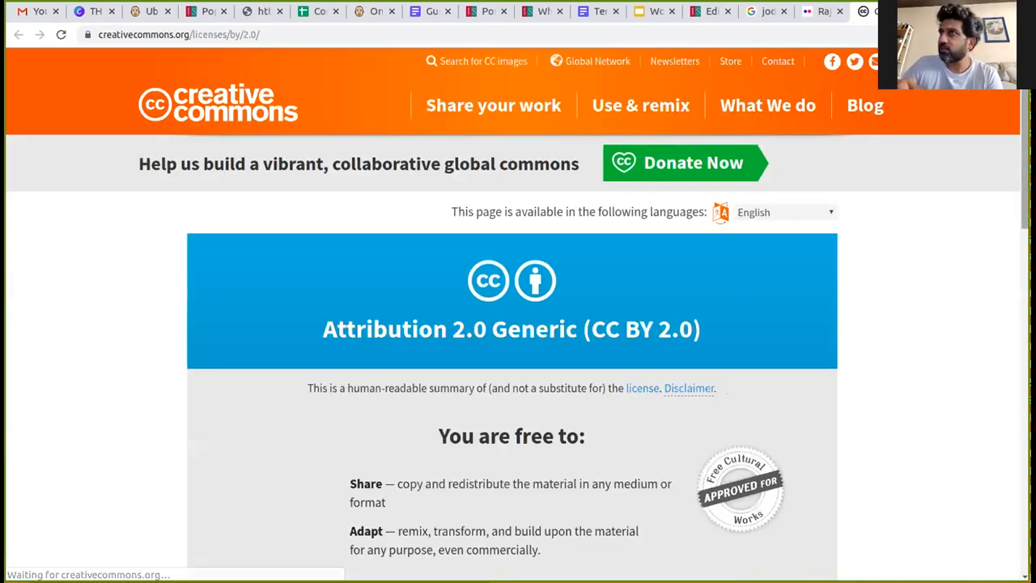
scroll(1014, 230, "down", 4)
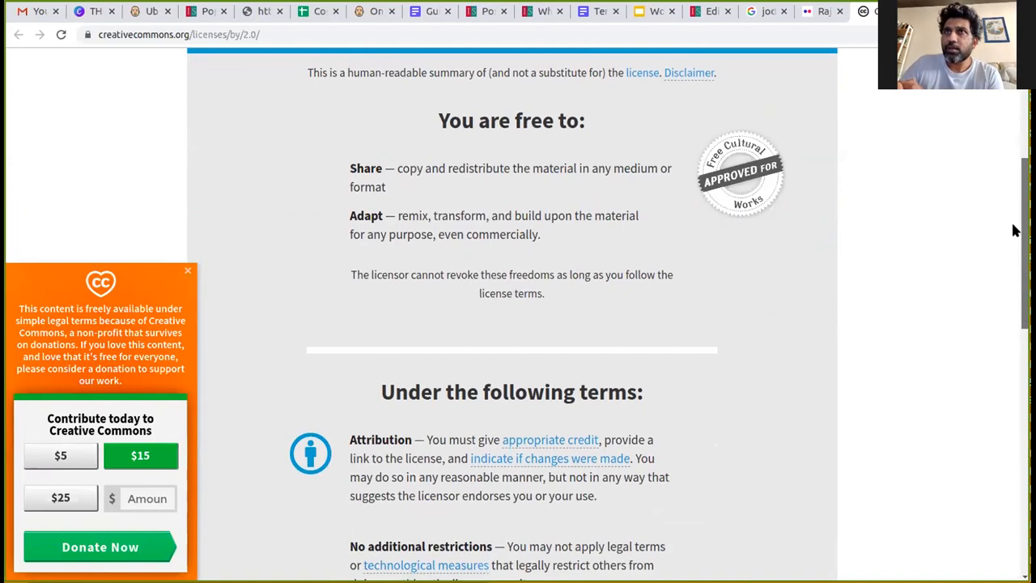
scroll(1010, 218, "up", 1)
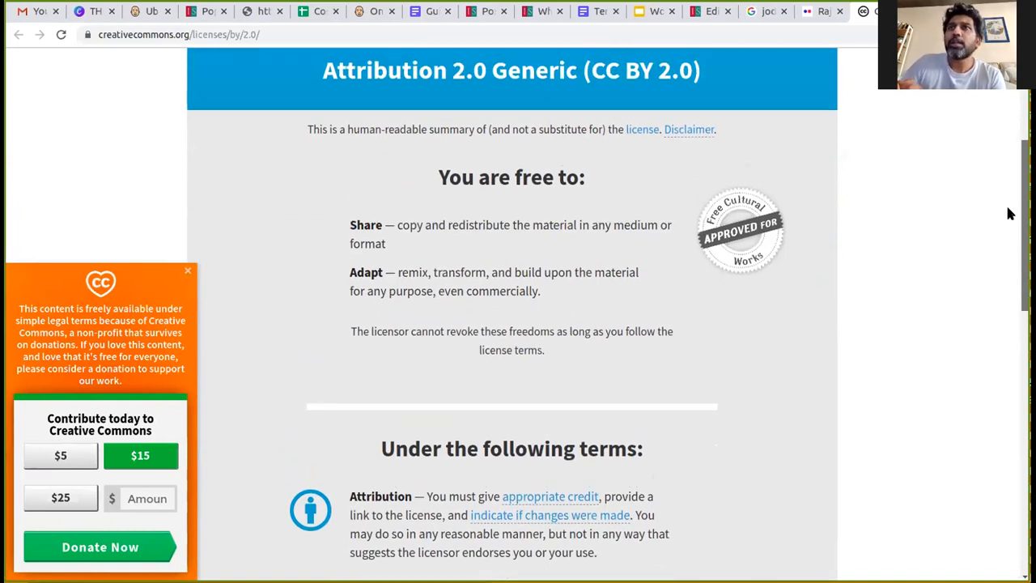
left_click_drag(1008, 209, 1009, 275)
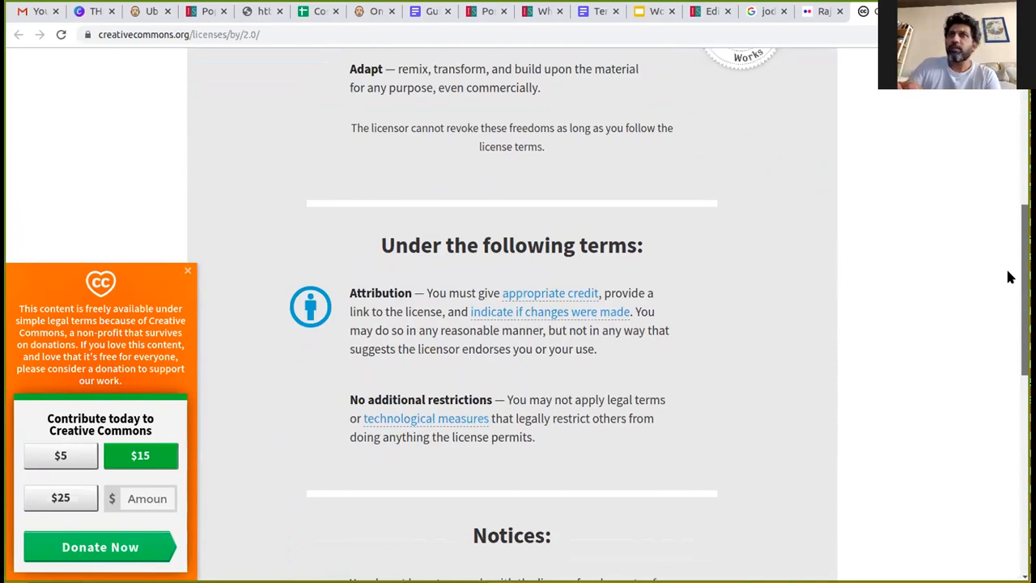
left_click_drag(1009, 276, 1011, 81)
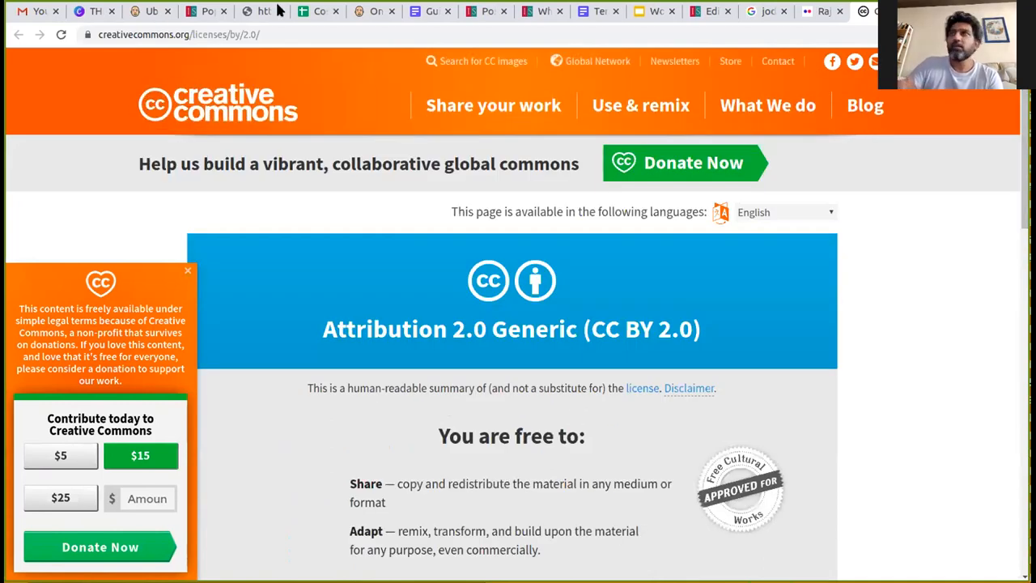
left_click(899, 11)
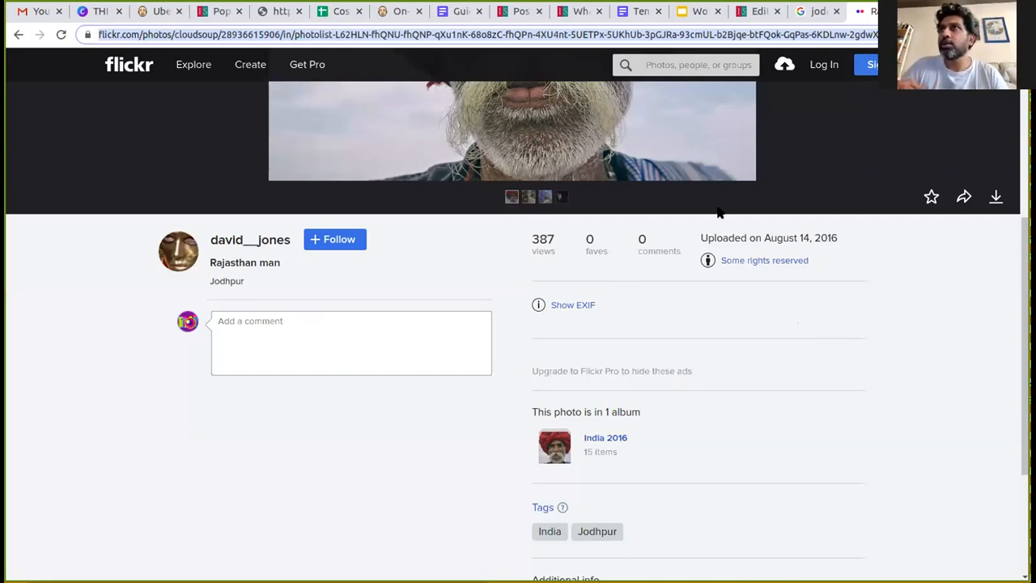
Return to the post, open the Meherangarh Fort photo's details, and highlight the Photo Credits link code in its caption
left_click(757, 11)
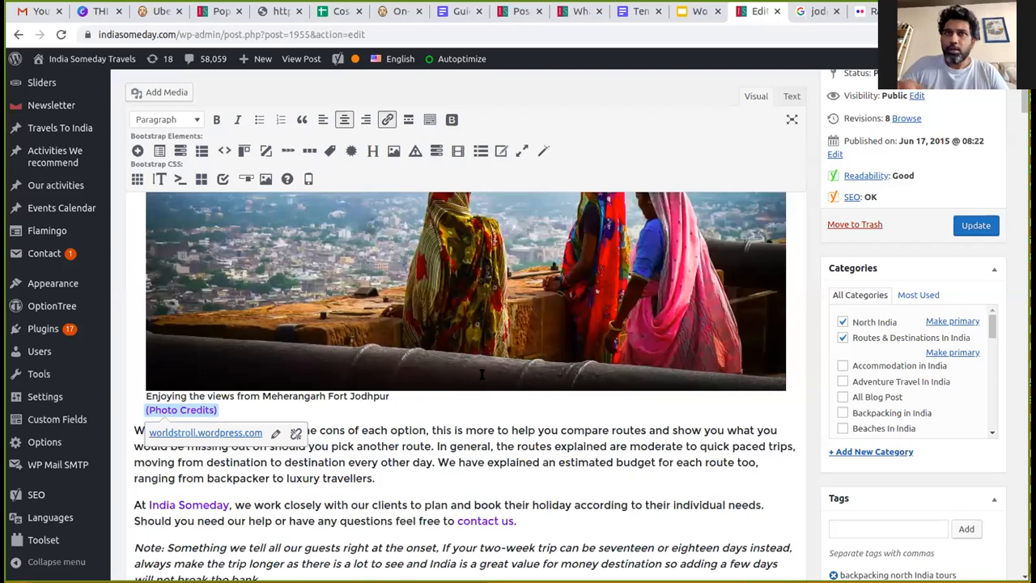
left_click(323, 356)
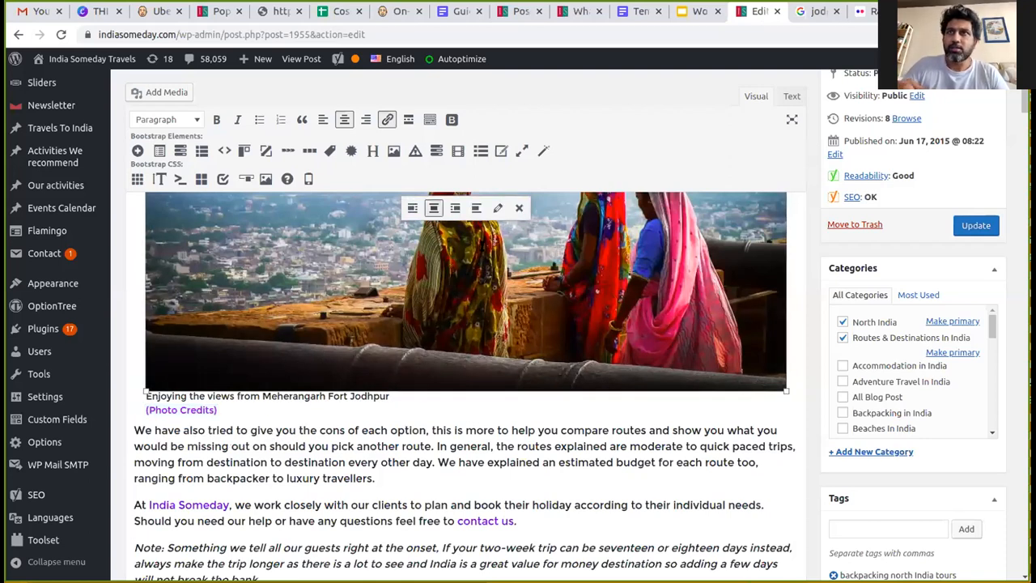
left_click(498, 208)
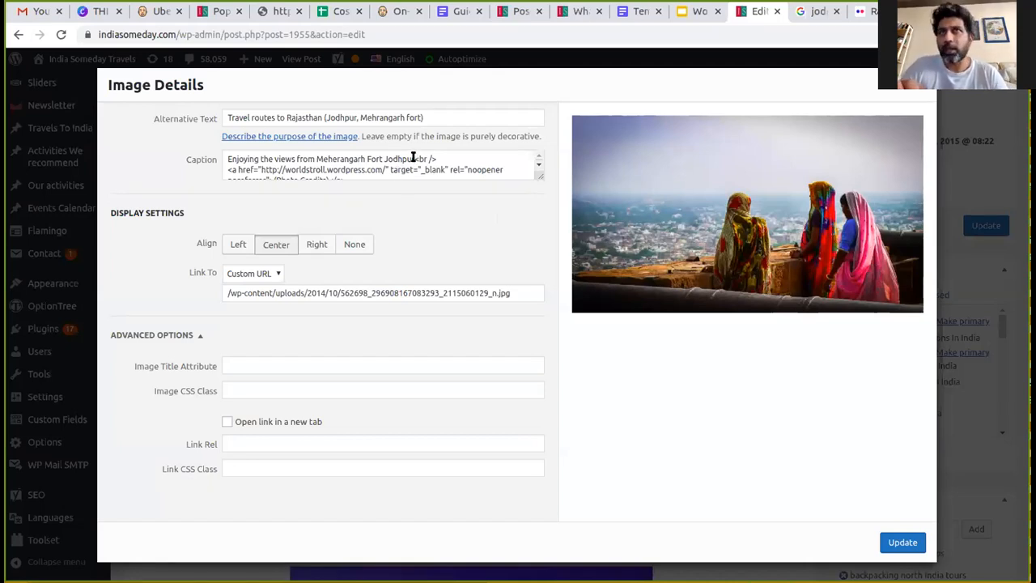
left_click_drag(229, 169, 307, 176)
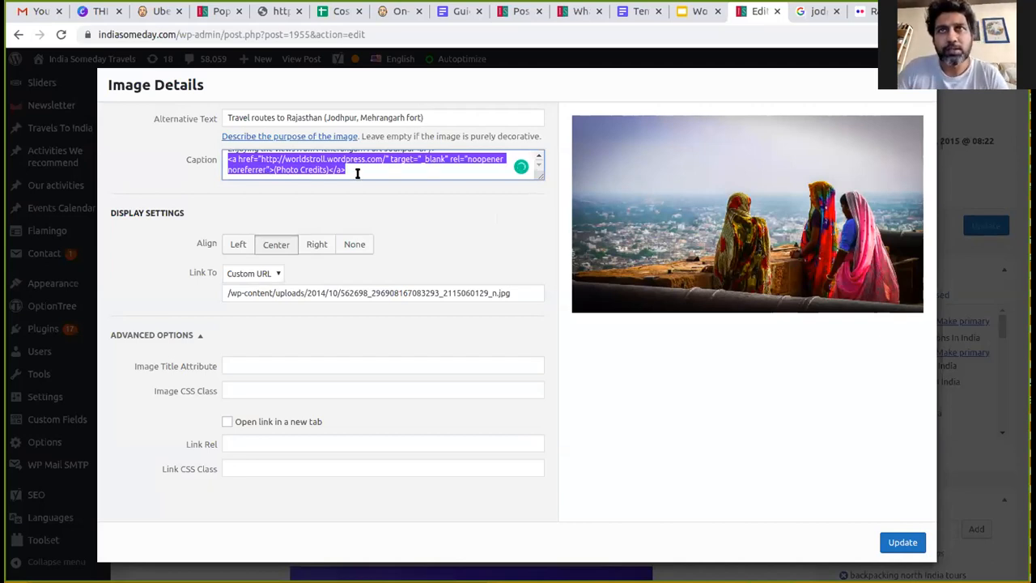
Set the fort photo's Link To option to Image URL and apply the change to the image
left_click(254, 272)
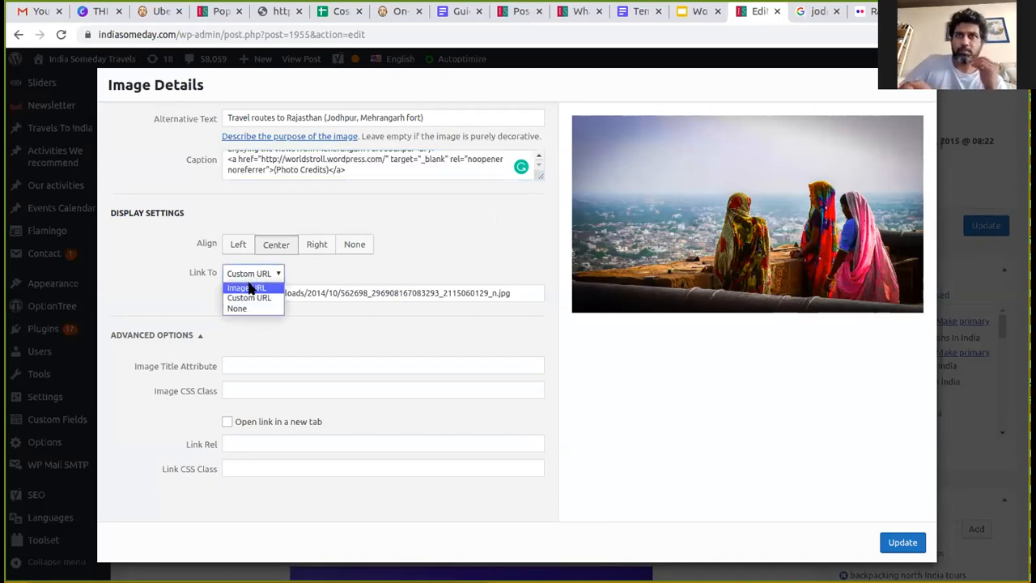
left_click(250, 288)
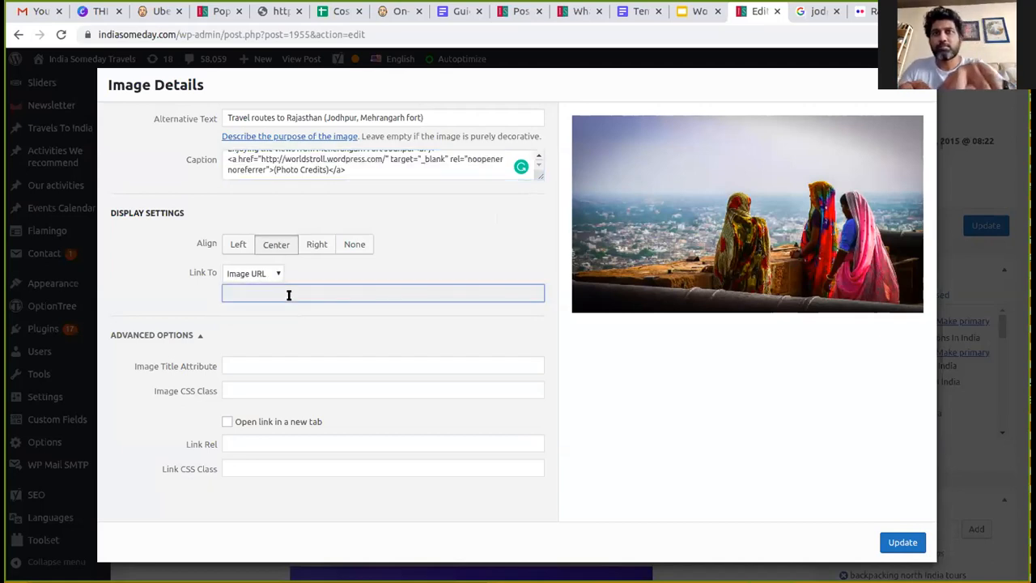
left_click(902, 542)
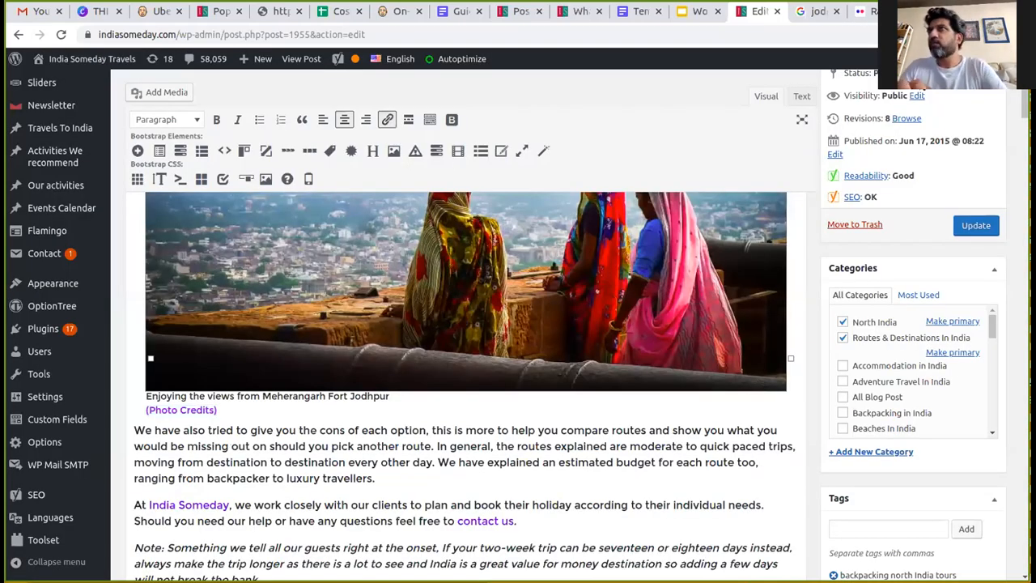
Return to the red-turban portrait on Flickr and review its available download sizes
left_click(871, 11)
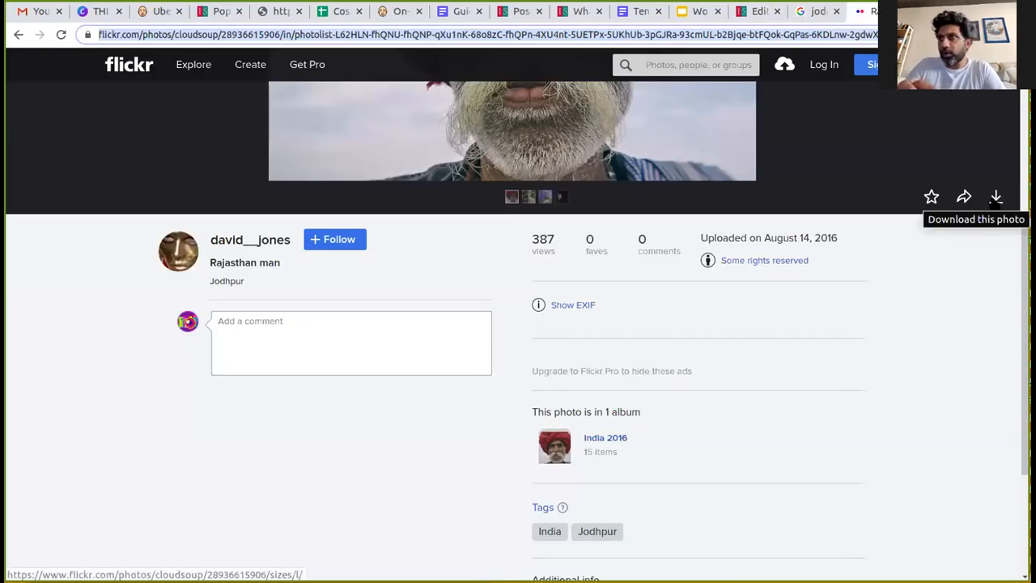
left_click(996, 198)
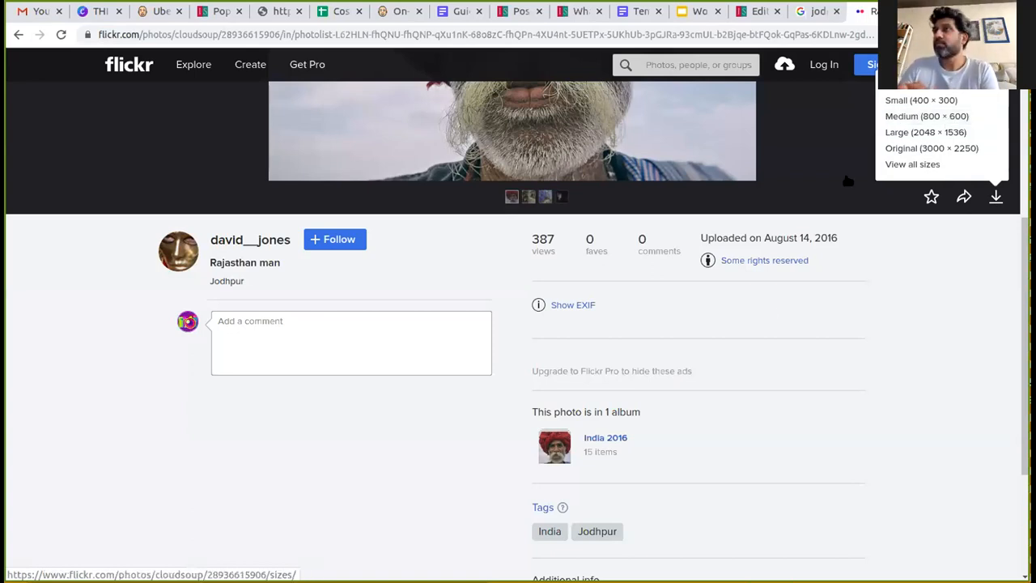
left_click(925, 345)
scroll(924, 341, "up", 4)
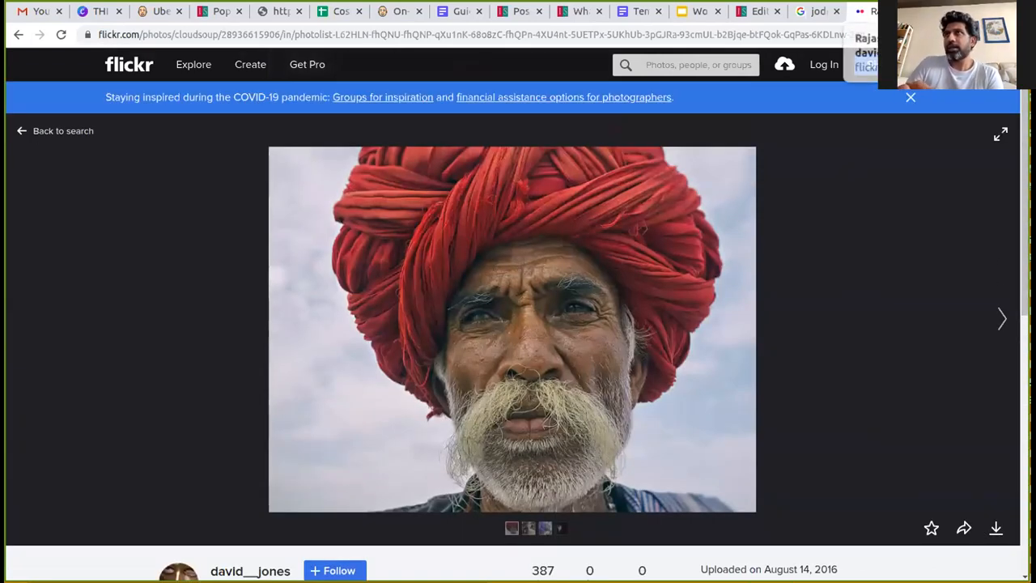
Close the Flickr photo and the Google Jodhpur image search, keeping the North India routes post open for editing
left_click(895, 11)
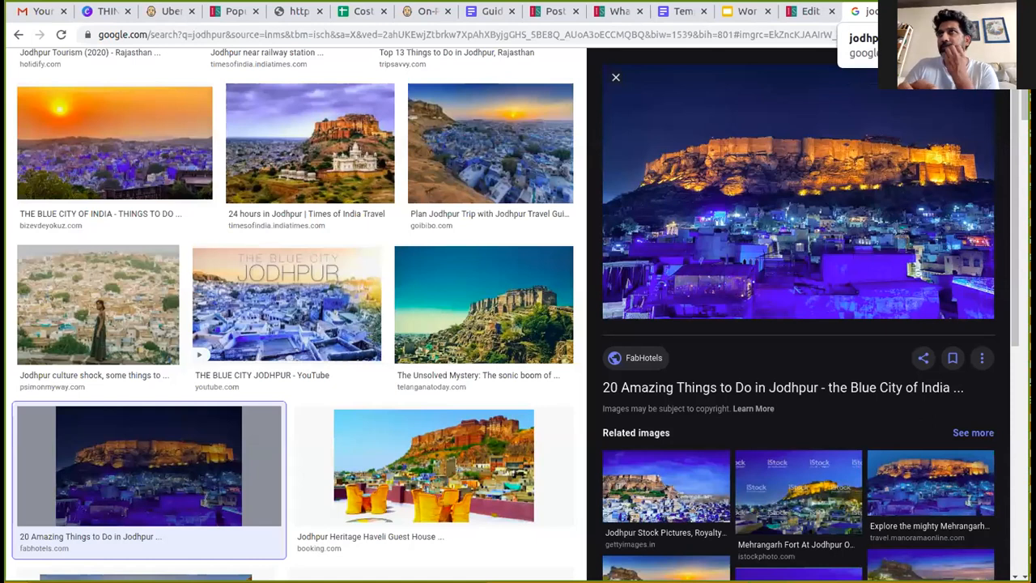
left_click(895, 12)
left_click(895, 11)
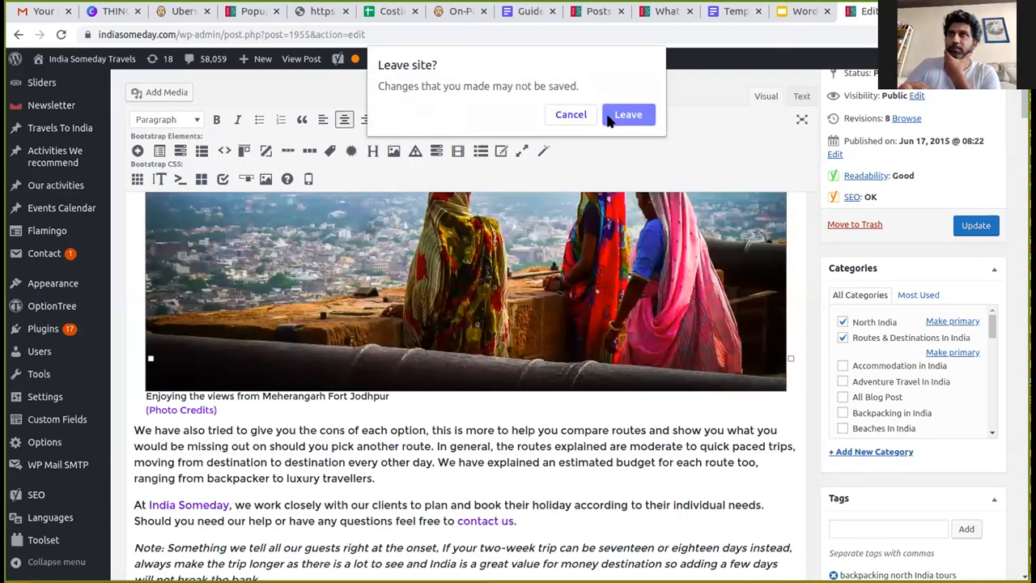
left_click(559, 114)
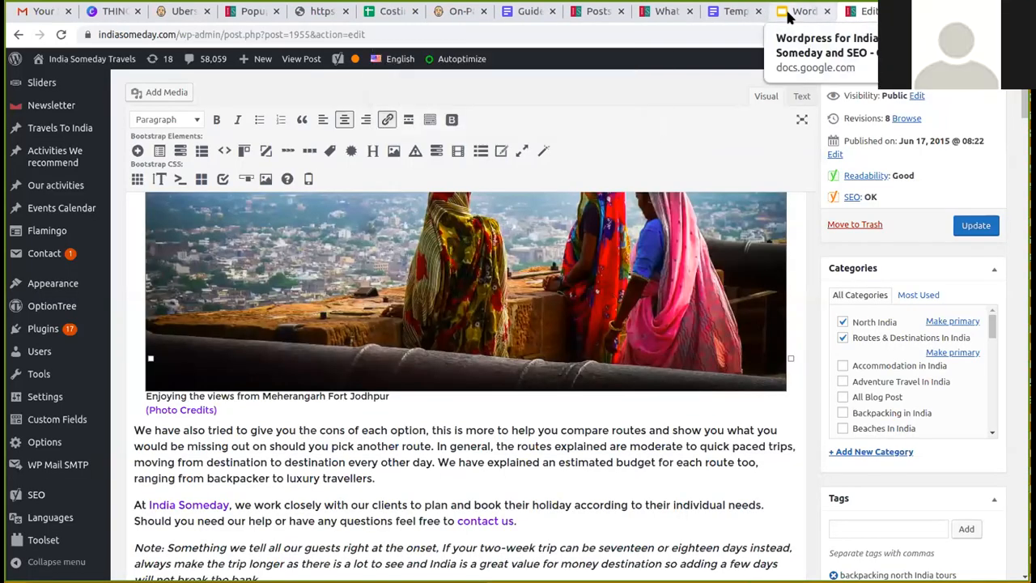
Review the presentation's "Next step or Any Questions?" slide, and view the live Ranthambore National Park post from its beginning
left_click(789, 18)
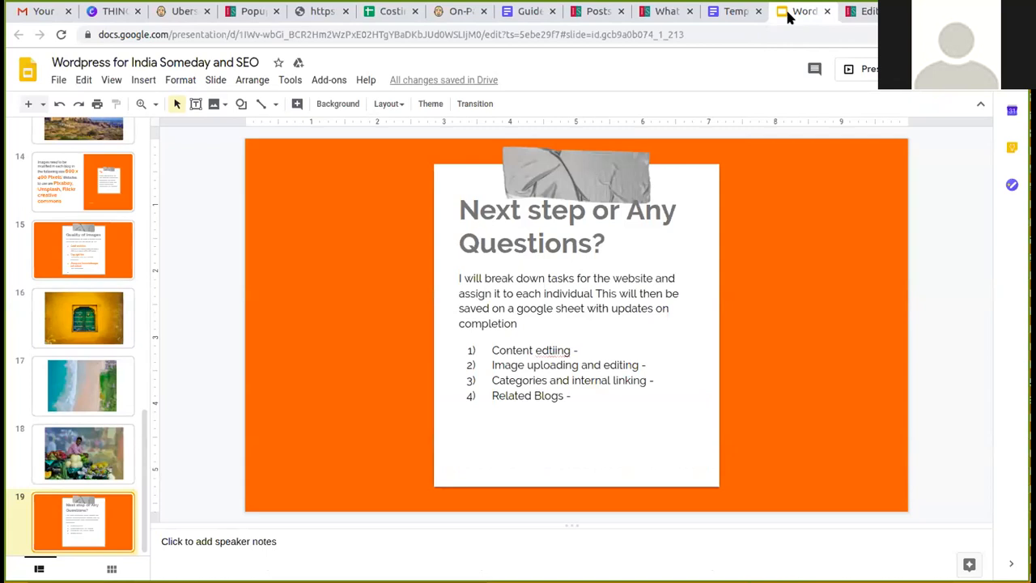
left_click(657, 13)
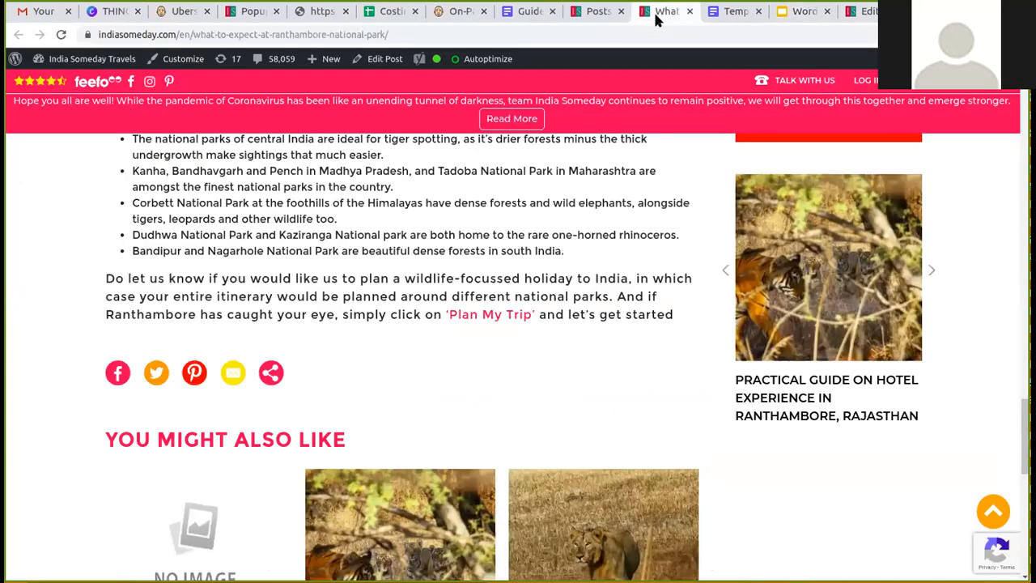
scroll(881, 400, "up", 3)
left_click_drag(1024, 396, 1024, 96)
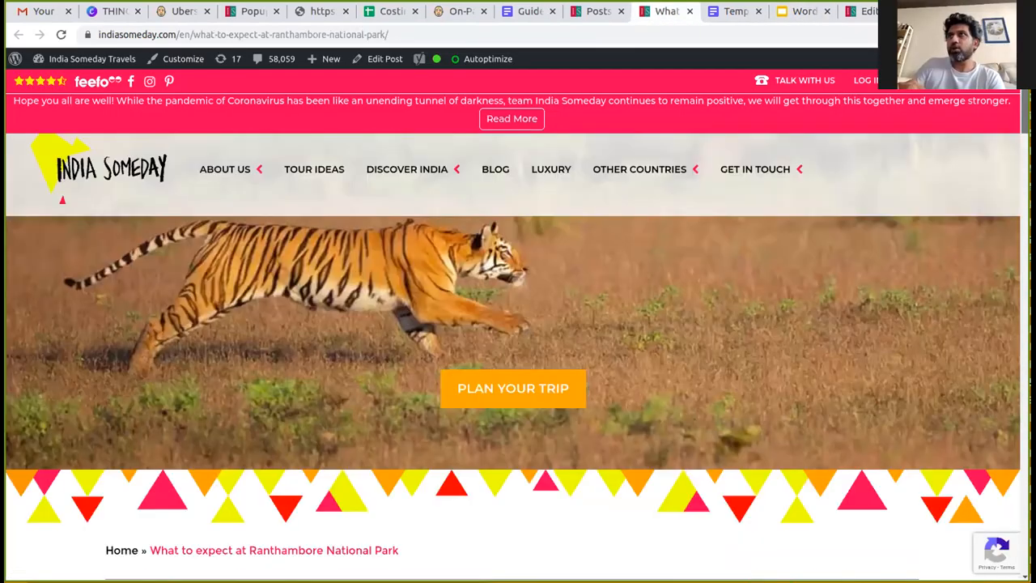
Return to the North India routes post, open its permalink slug for editing, and examine the slug from end to start
left_click(866, 12)
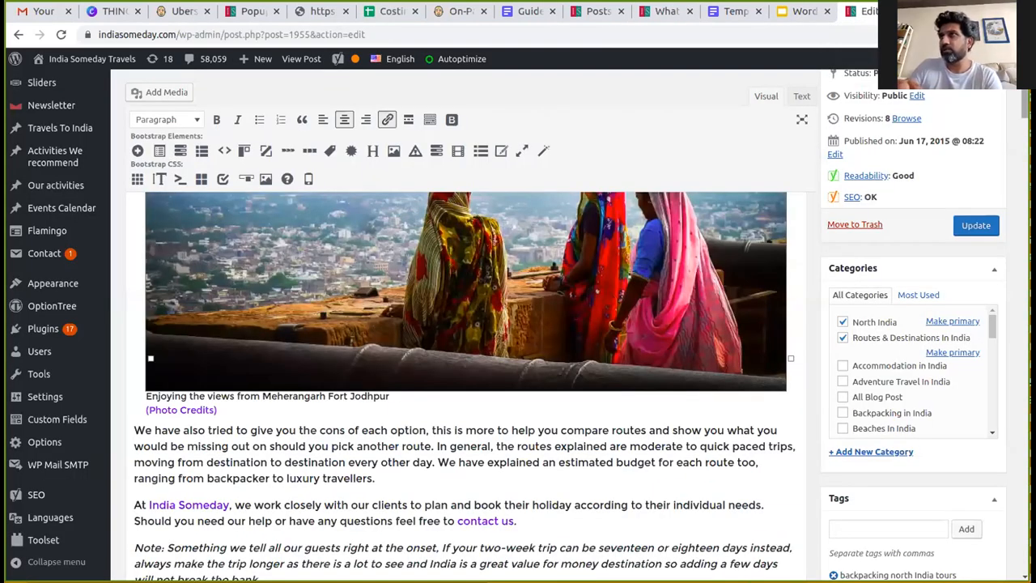
scroll(518, 324, "up", 5)
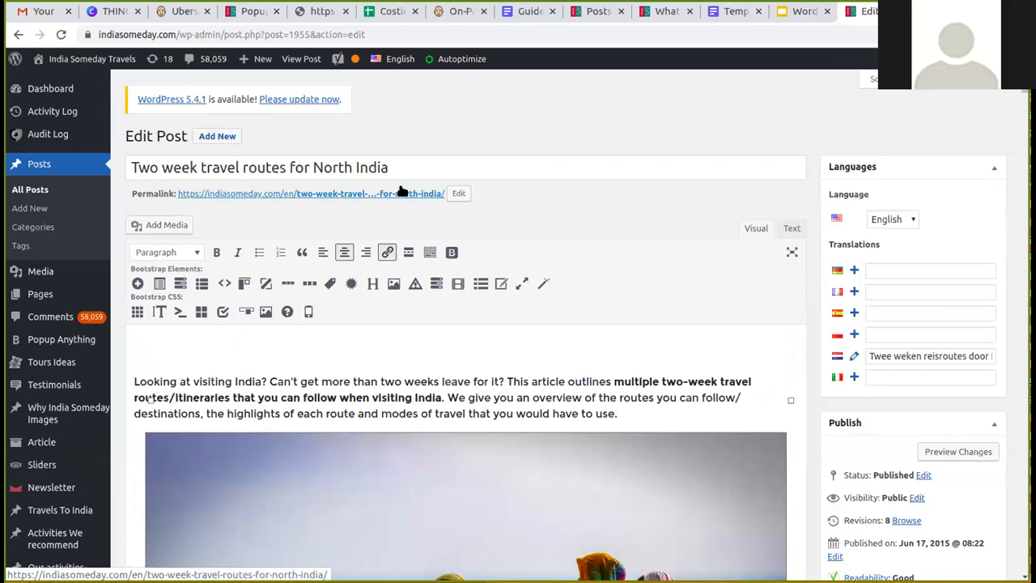
left_click(457, 195)
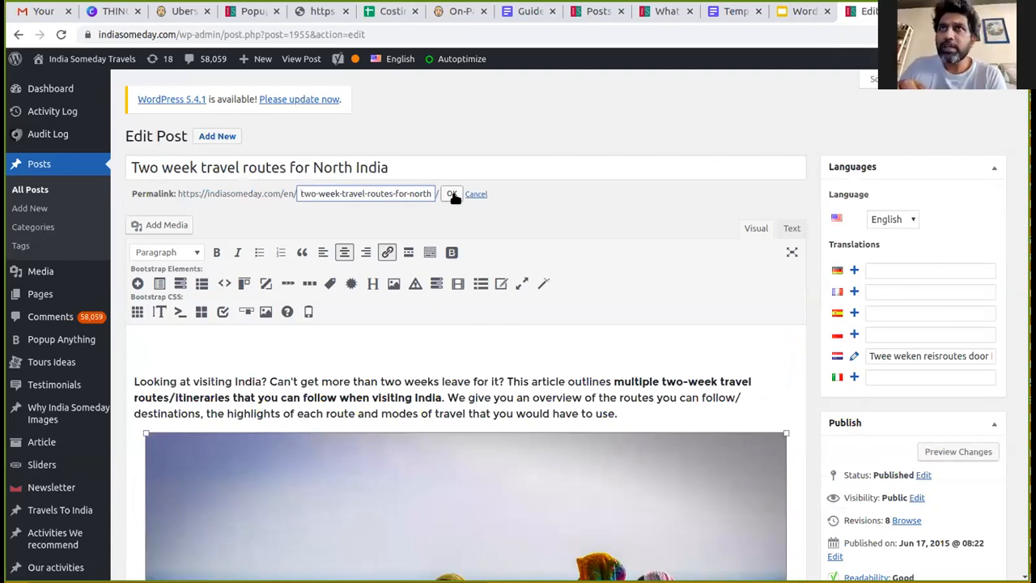
key("End")
type("-india")
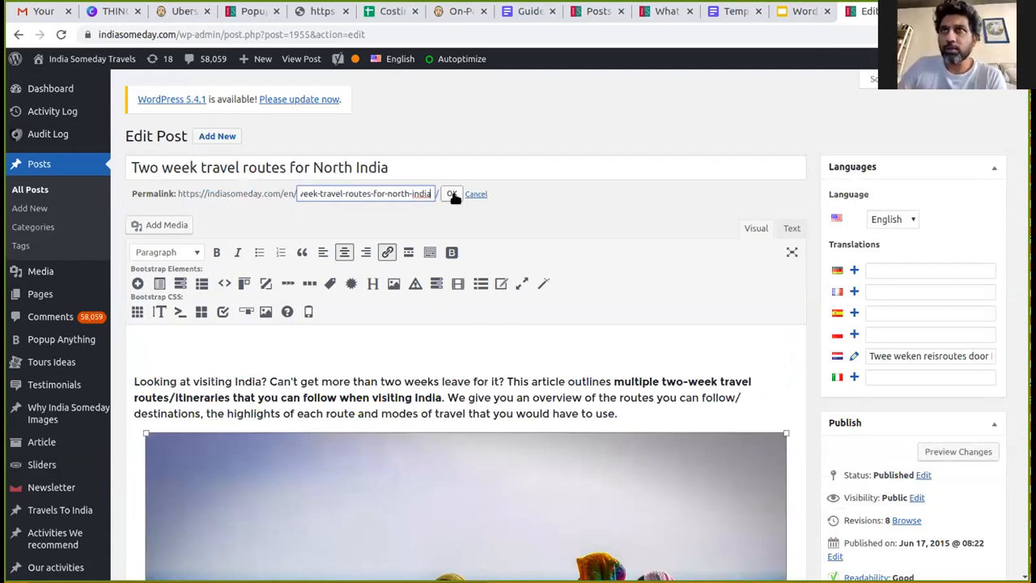
key("BackSpace")
key("Home")
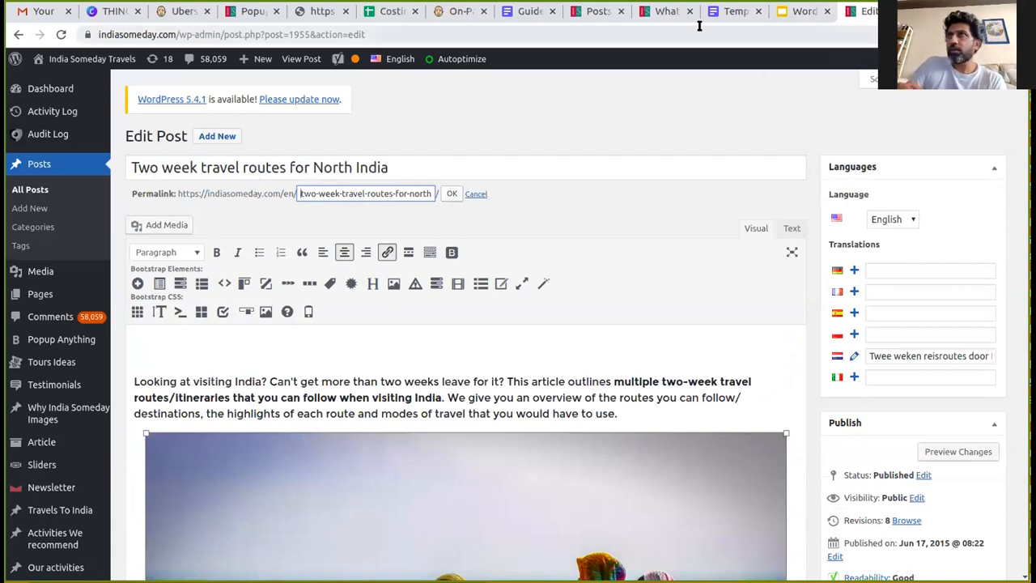
Open the Ranthambore National Park post for editing, and close the North India routes post without saving its changes
left_click(663, 11)
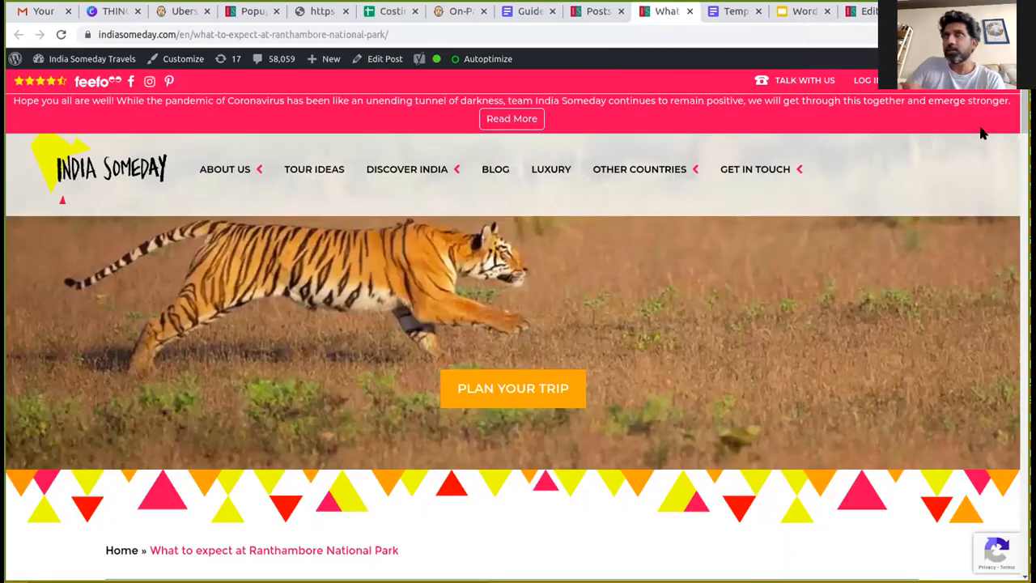
left_click(385, 59)
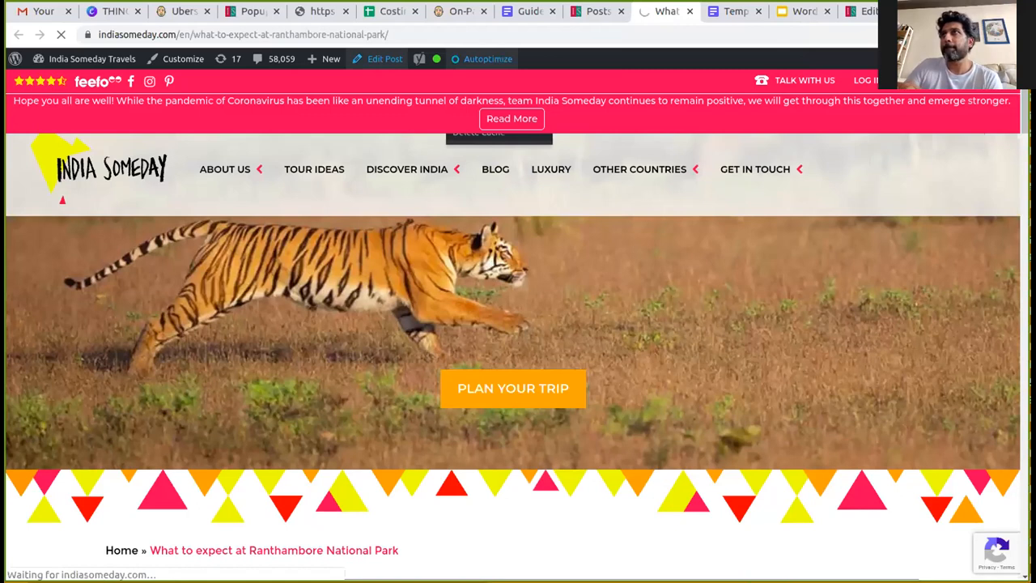
left_click(851, 11)
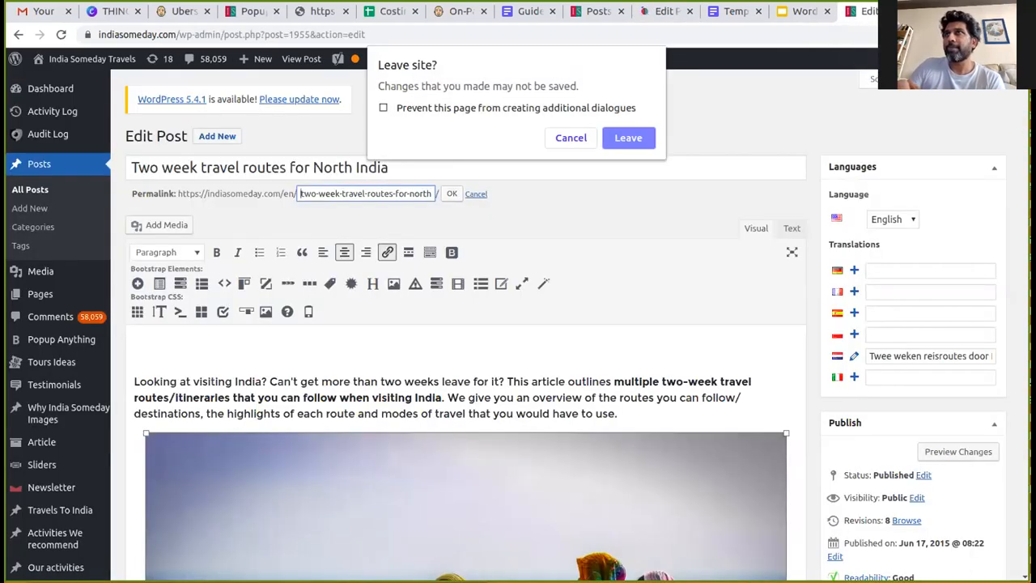
left_click(614, 141)
left_click(720, 12)
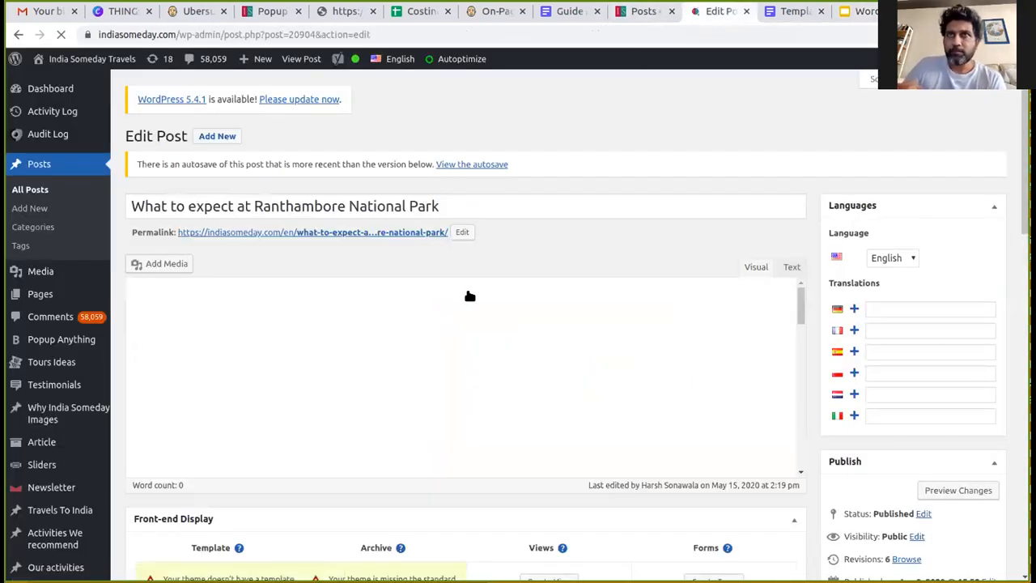
Replace "at" with "from" in the Ranthambore post's permalink slug
left_click(461, 233)
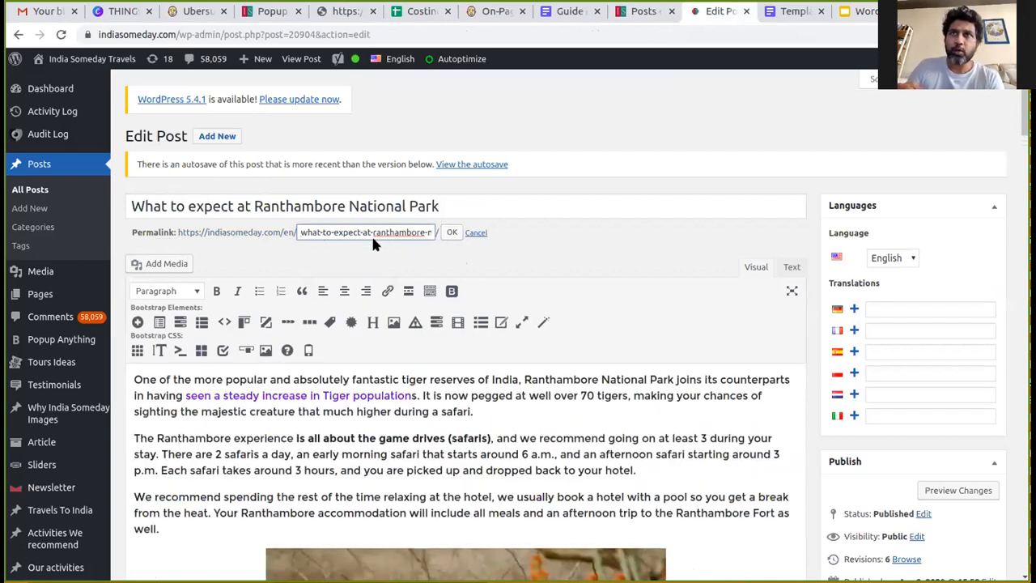
left_click(369, 232)
key("BackSpace")
key("BackSpace")
type("from")
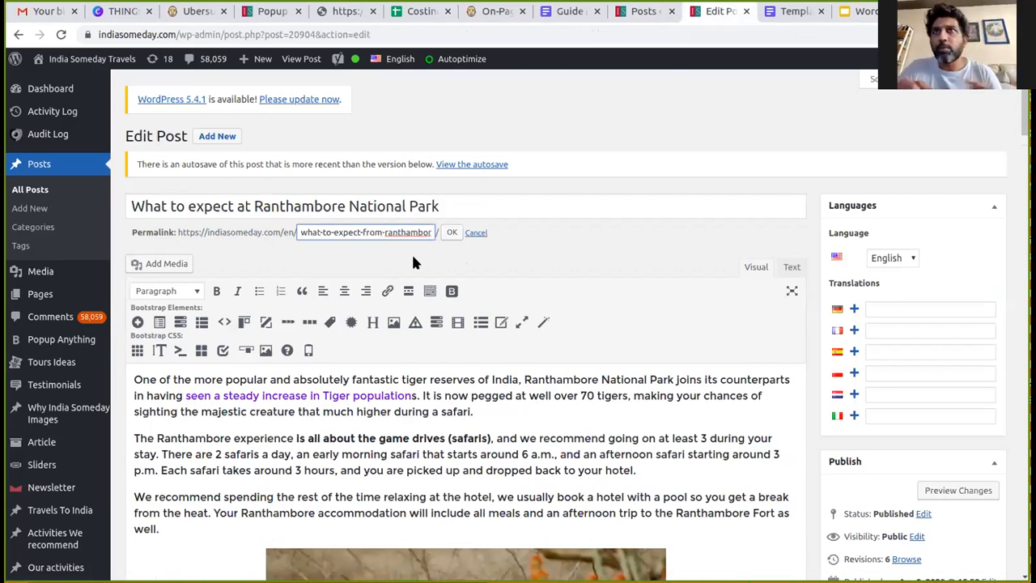
Shorten the permalink slug to "ranthambore-national-park" by removing the words before the park's name
left_click_drag(413, 232, 429, 232)
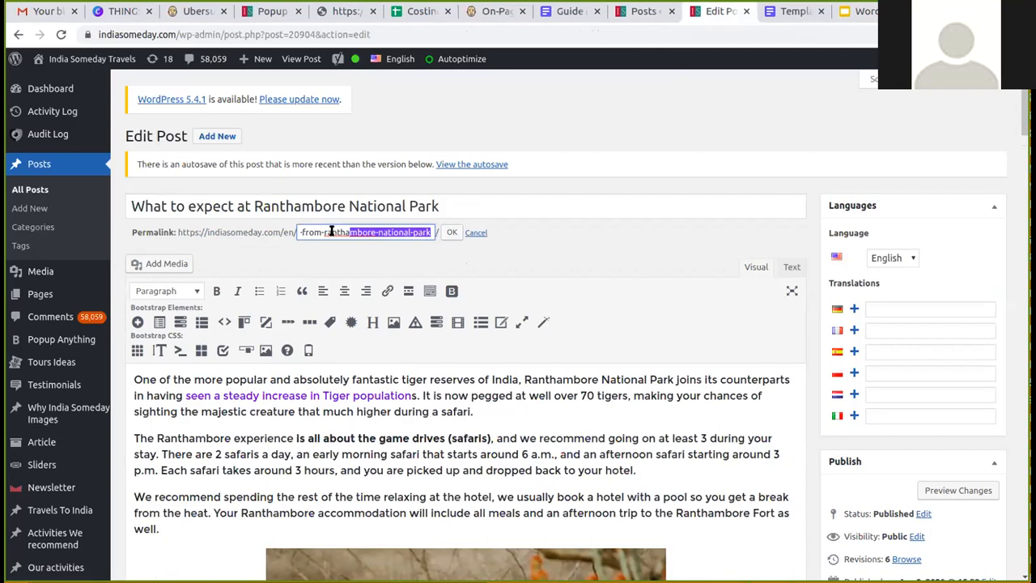
mouse_move(331, 232)
left_mouse_down()
mouse_move(287, 229)
mouse_move(326, 232)
left_mouse_up()
key("BackSpace")
key("BackSpace")
key("BackSpace")
key("BackSpace")
key("BackSpace")
key("BackSpace")
key("BackSpace")
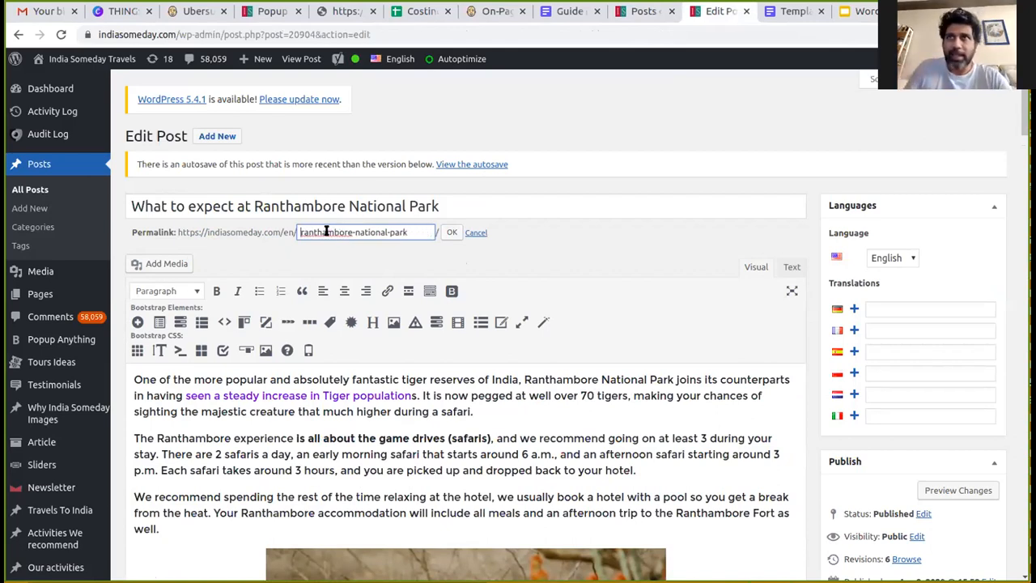
type("w")
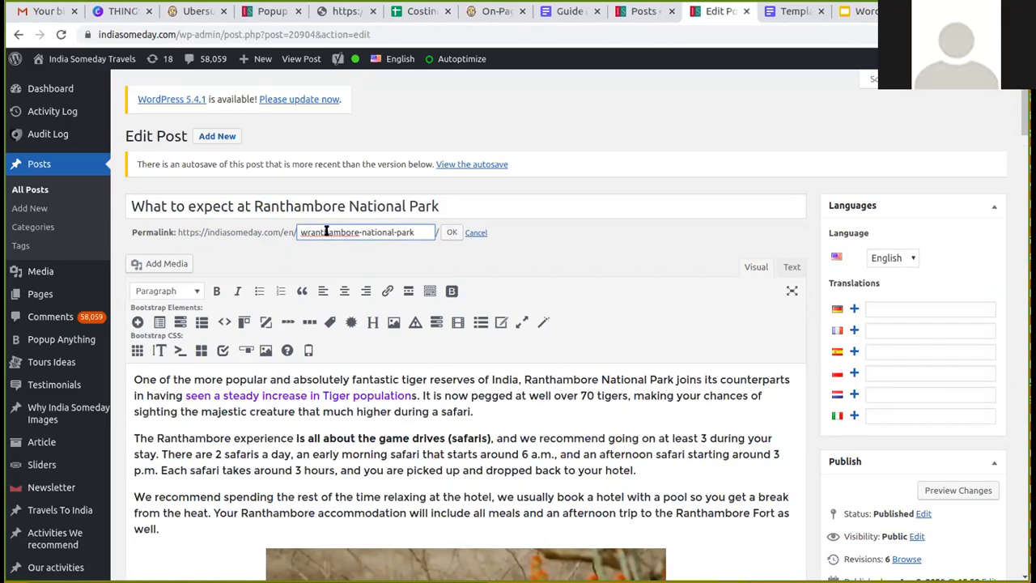
key("BackSpace")
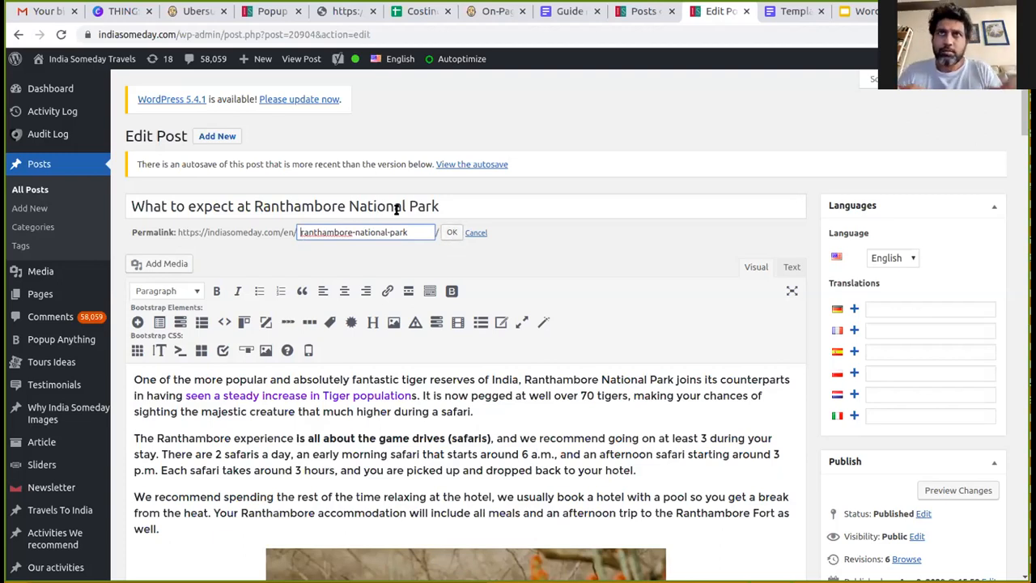
Highlight the post's title for comparison, apply the edited permalink, and update the published Ranthambore post
left_click_drag(451, 206, 114, 202)
key("ctrl+c")
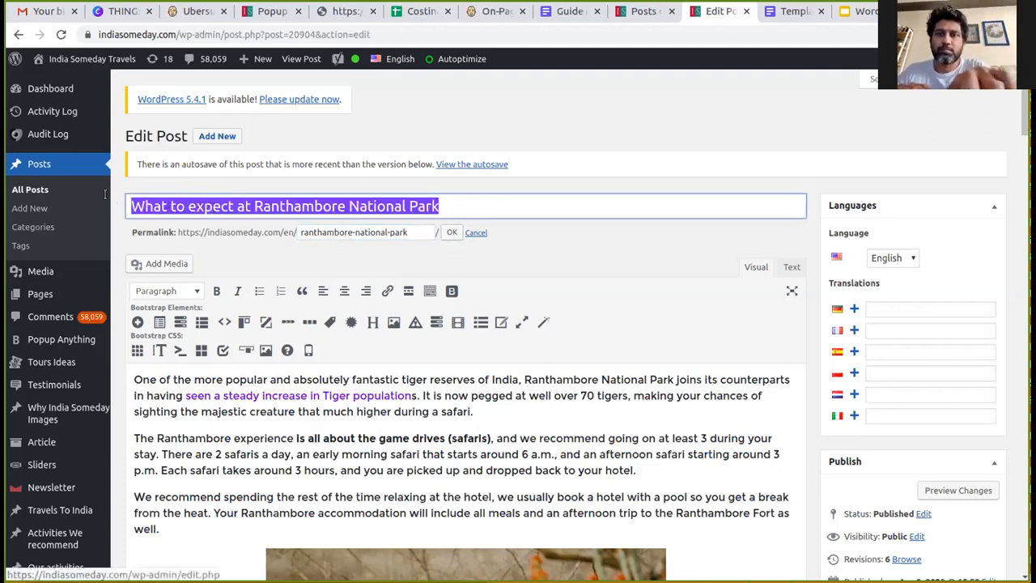
left_click(447, 234)
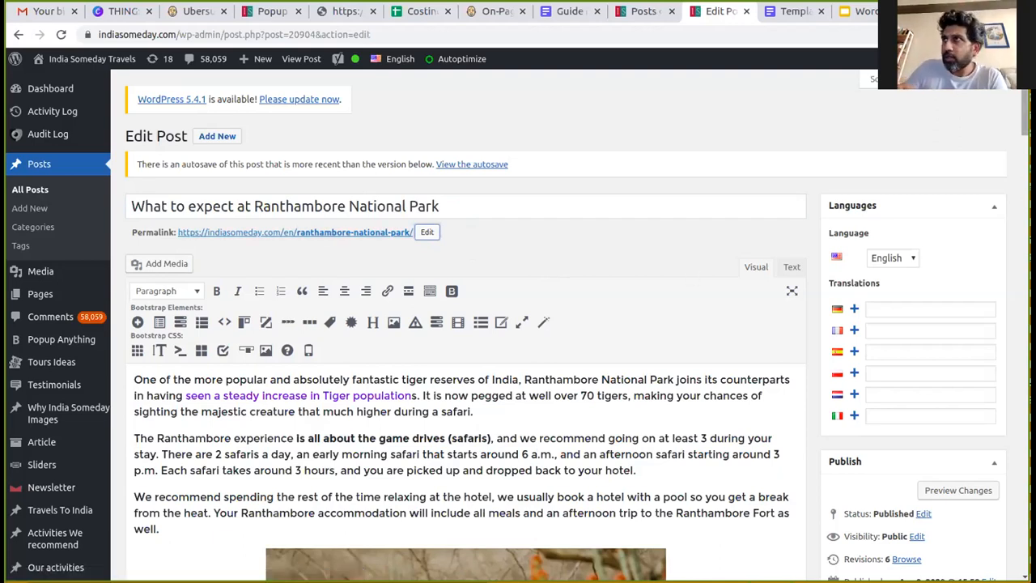
scroll(930, 364, "down", 3)
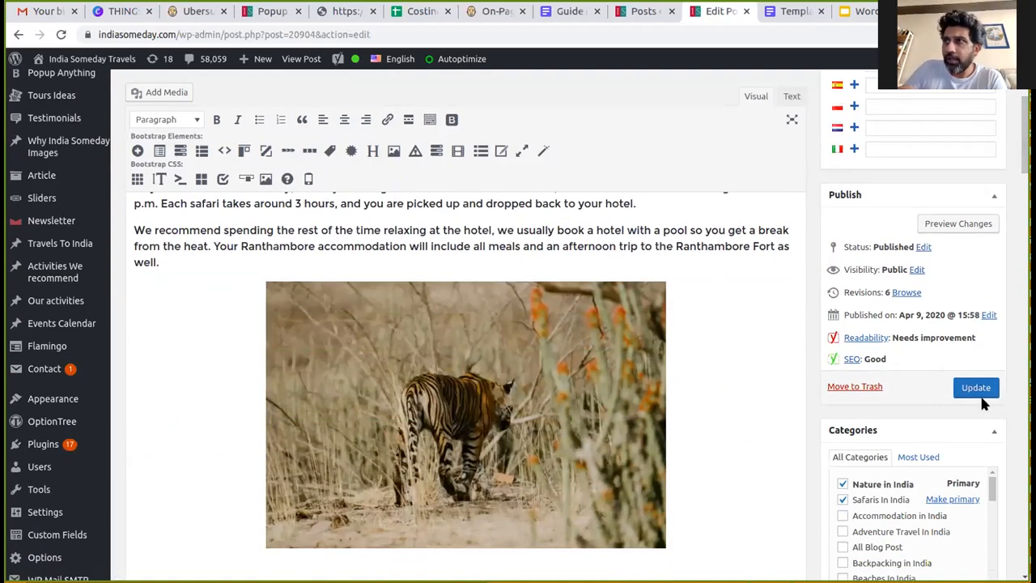
left_click(979, 388)
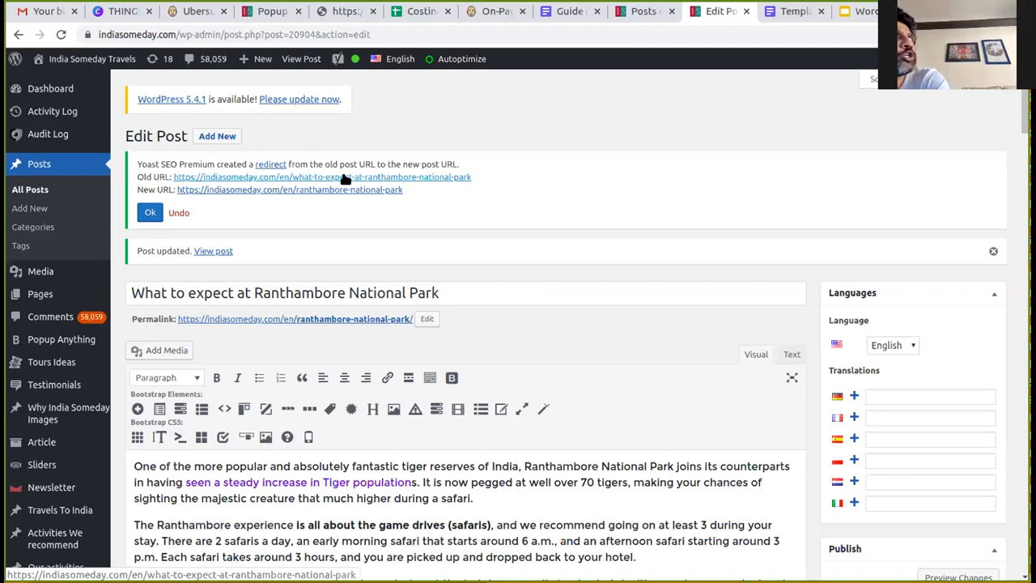
Dismiss the redirect notice and restore the Ranthambore post's permalink slug from the full title "What to expect at Ranthambore National Park"
left_click(151, 212)
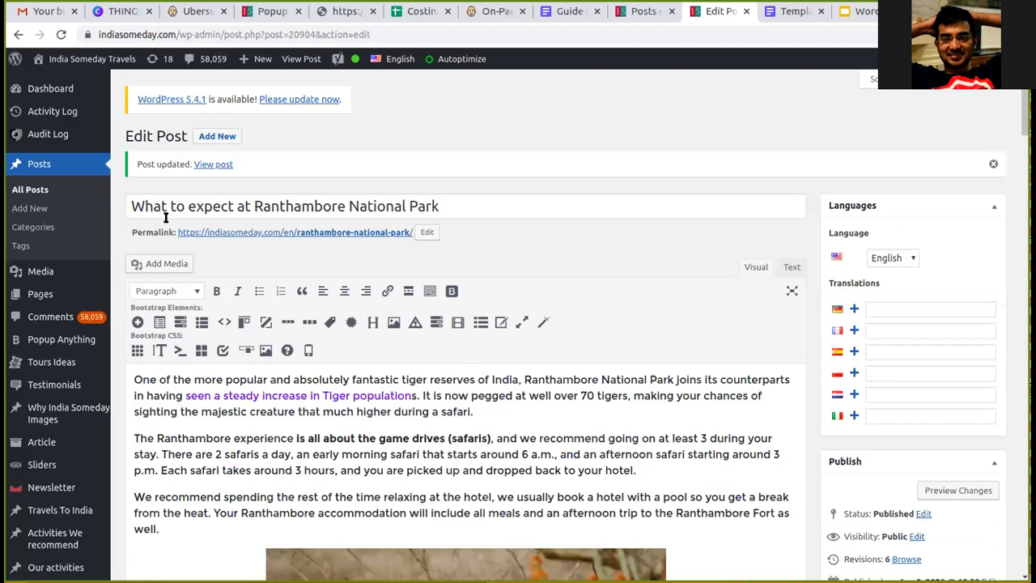
left_click(427, 232)
left_click_drag(415, 231, 252, 218)
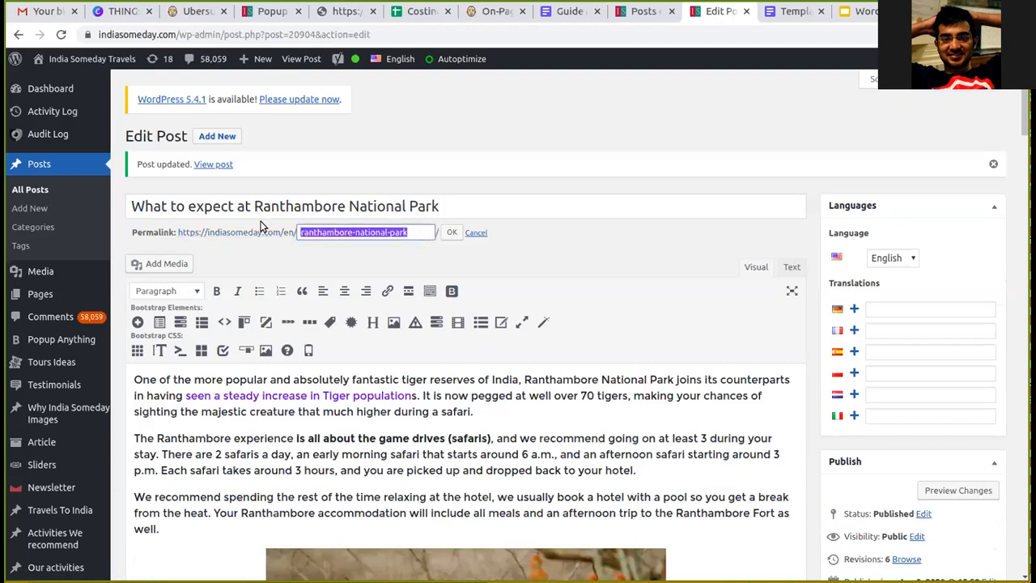
key("ctrl+v")
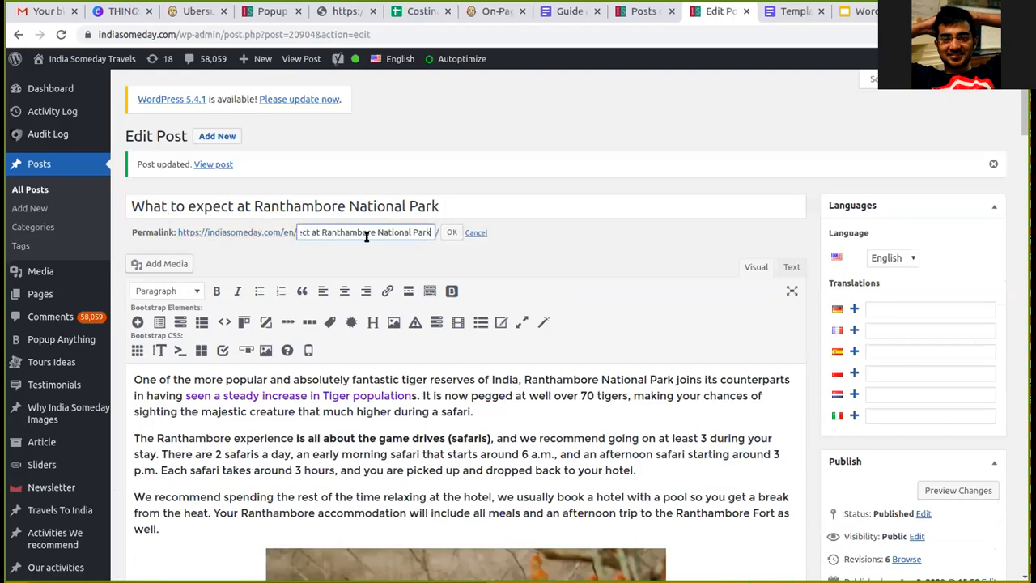
left_click(446, 233)
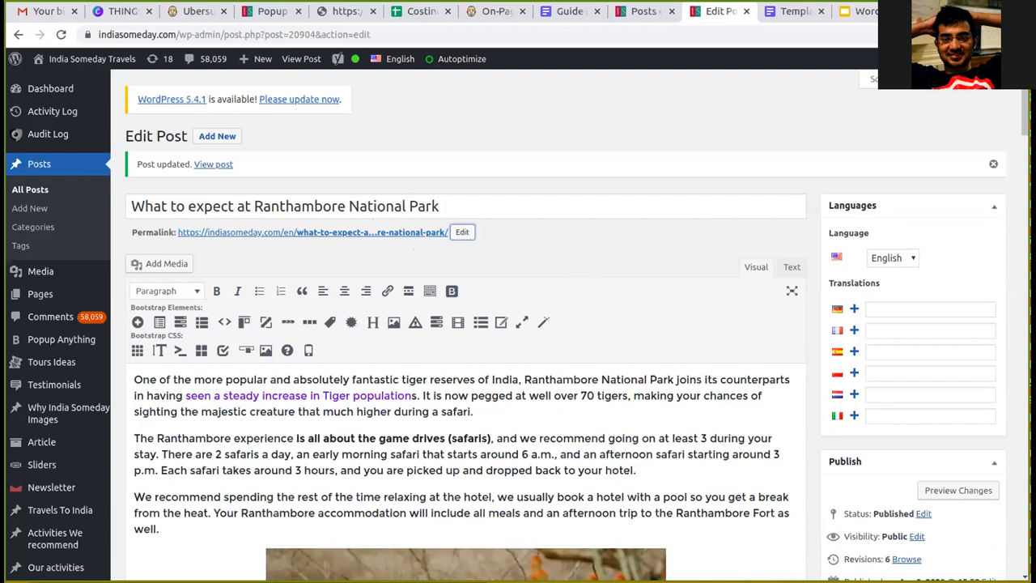
Update the published Ranthambore post with the restored permalink and dismiss the resulting redirect notice
scroll(937, 443, "down", 3)
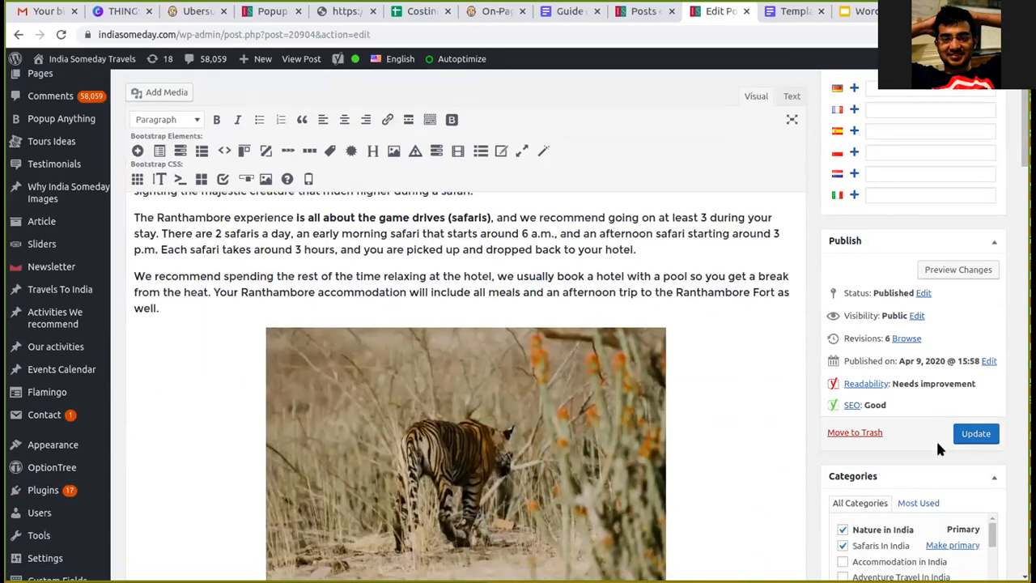
left_click(979, 435)
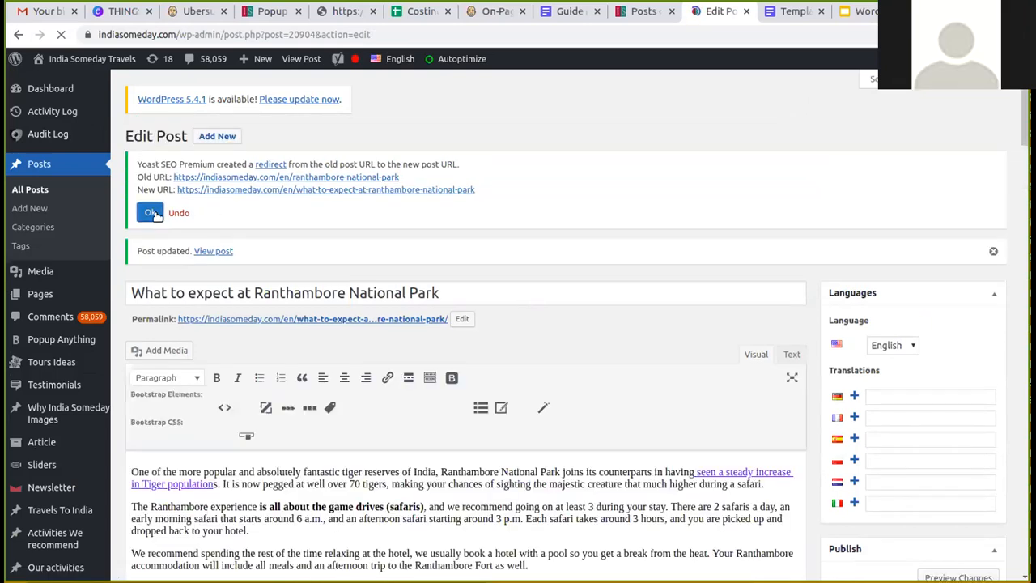
left_click(155, 214)
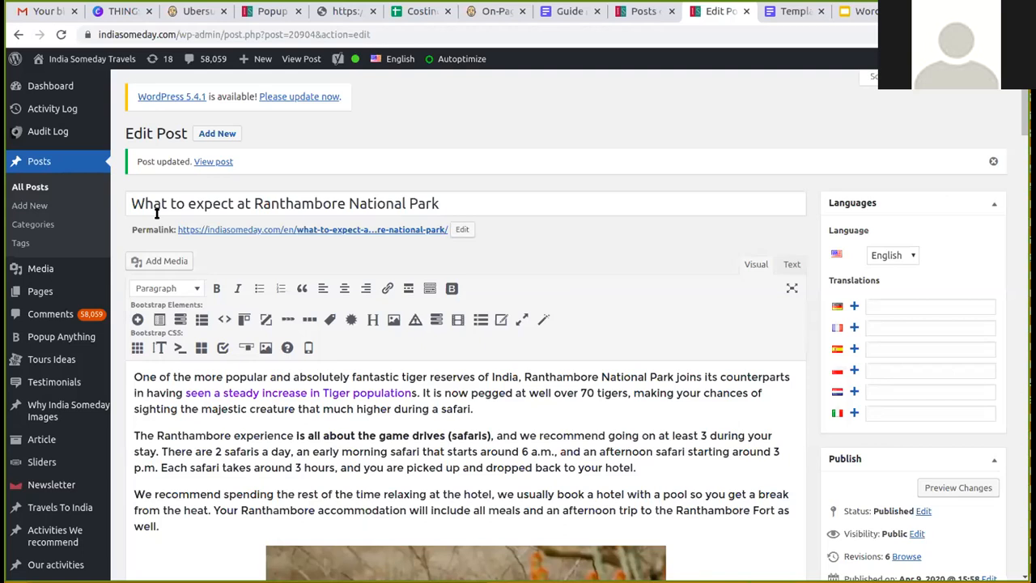
key("XF86AudioMute")
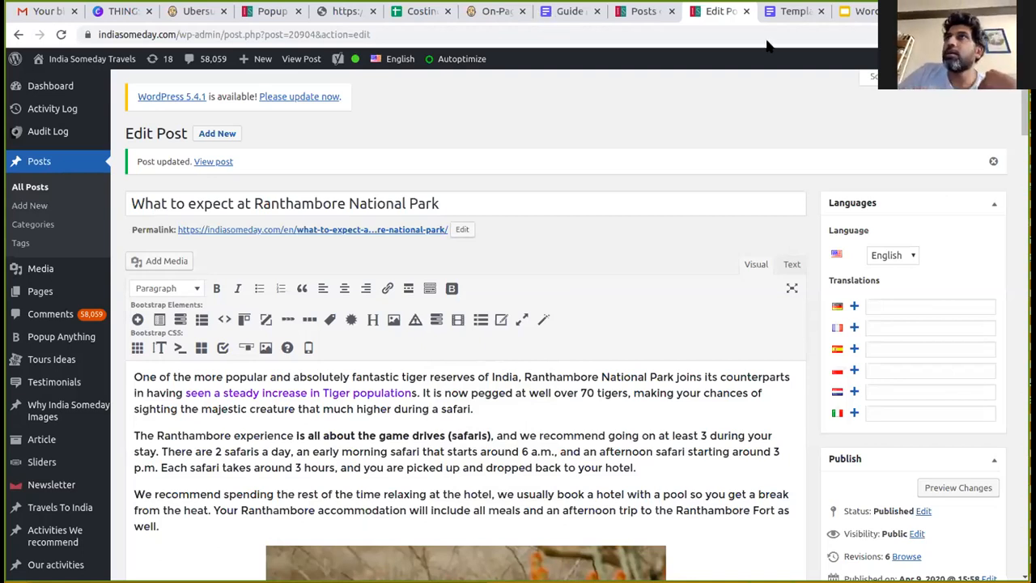
Review the Template for Content Production and Editing document, from its title and URL guidelines to the planning questions at its end
left_click(801, 14)
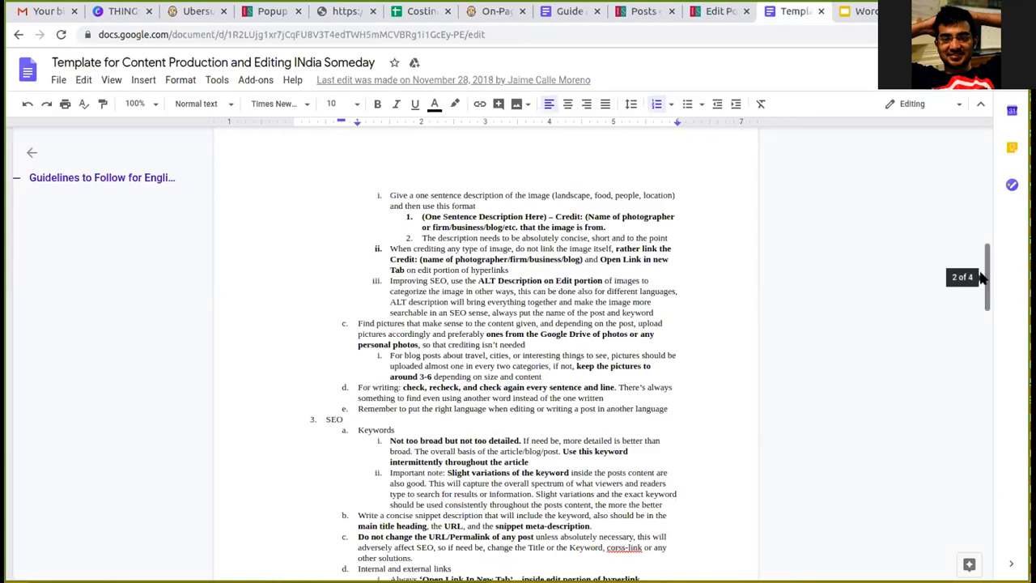
scroll(982, 229, "up", 1)
scroll(981, 229, "up", 10)
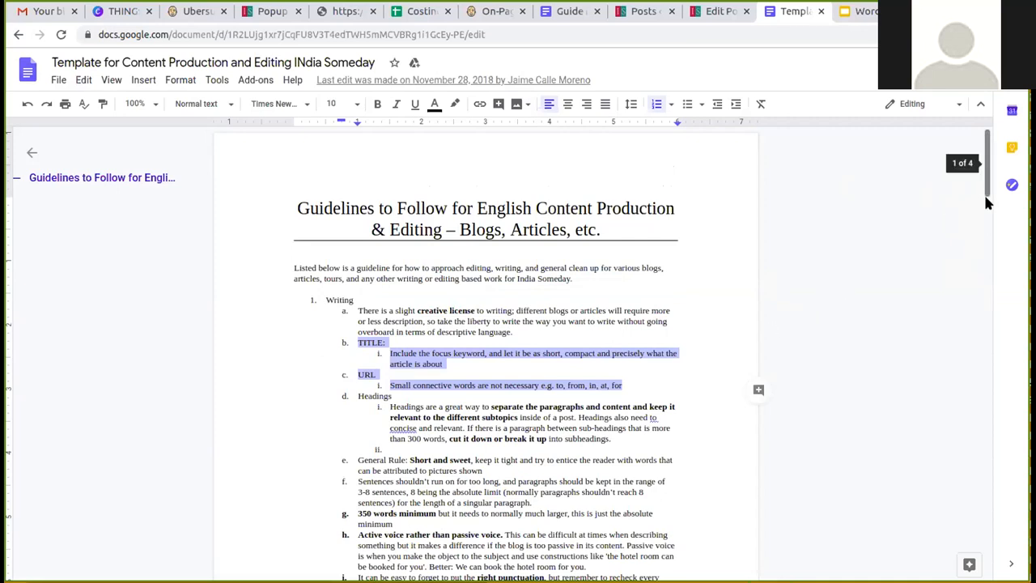
left_click_drag(989, 180, 957, 521)
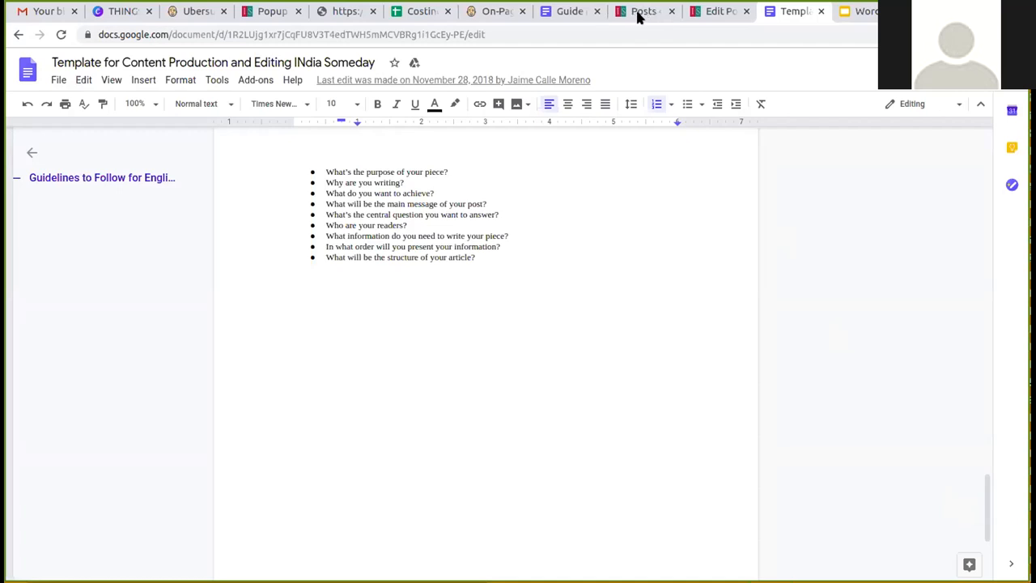
key("ctrl+Tab")
key("ctrl+Tab")
key("ctrl+Tab")
key("ctrl+Tab")
key("ctrl+Tab")
key("ctrl+Tab")
key("ctrl+Tab")
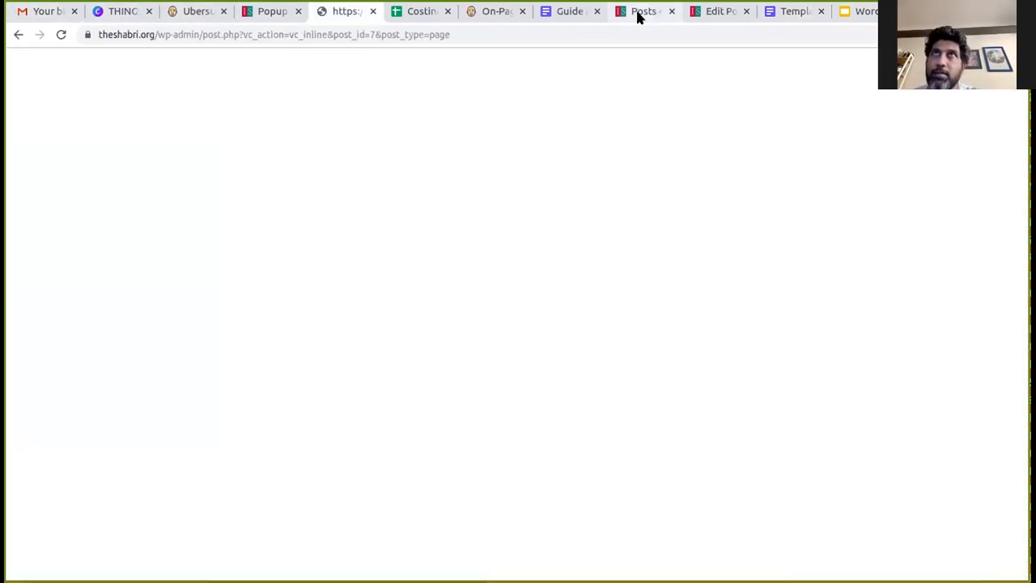
key("ctrl+Tab")
key("ctrl+Tab")
key("ctrl+Tab")
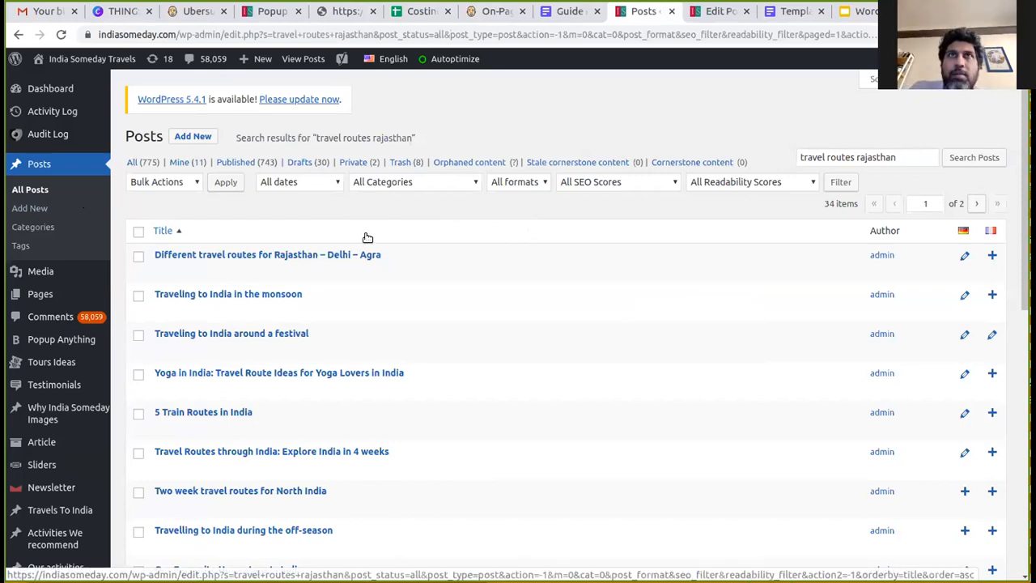
Return to the Ranthambore post and add an empty paragraph above the heading about the best time to spot wildlife
left_click(726, 13)
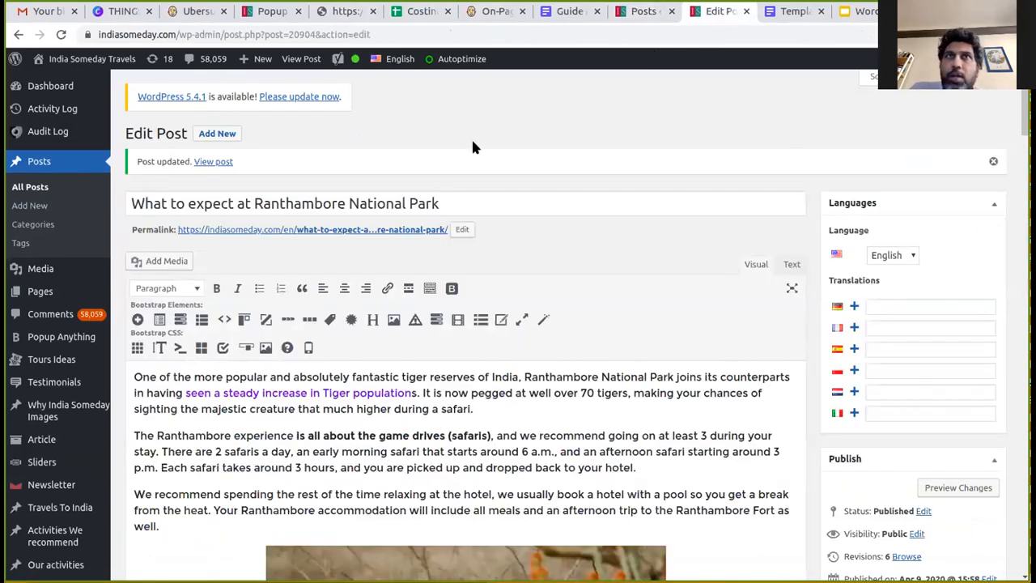
left_click_drag(1024, 117, 1014, 220)
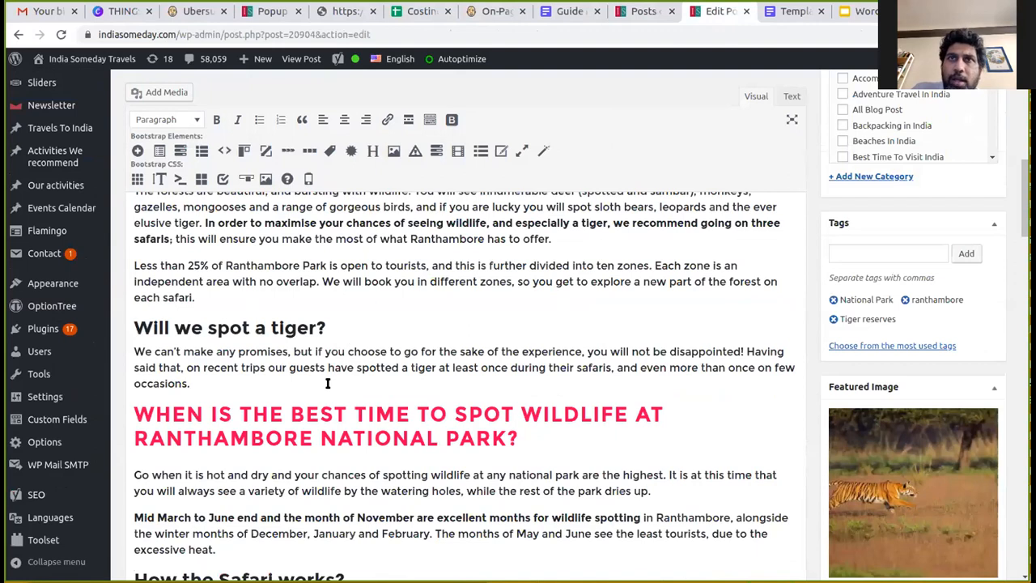
left_click_drag(530, 438, 136, 416)
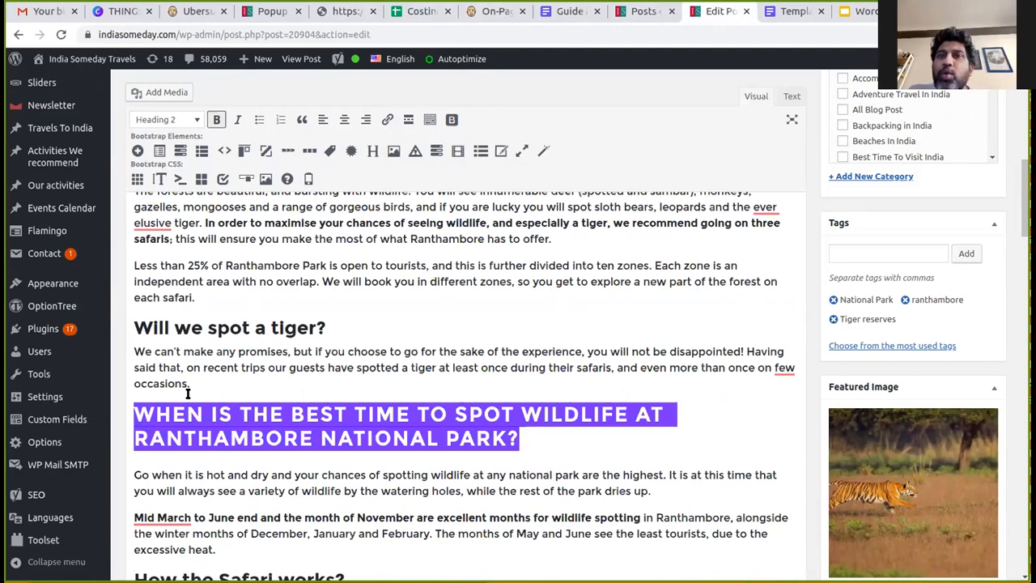
key("Left")
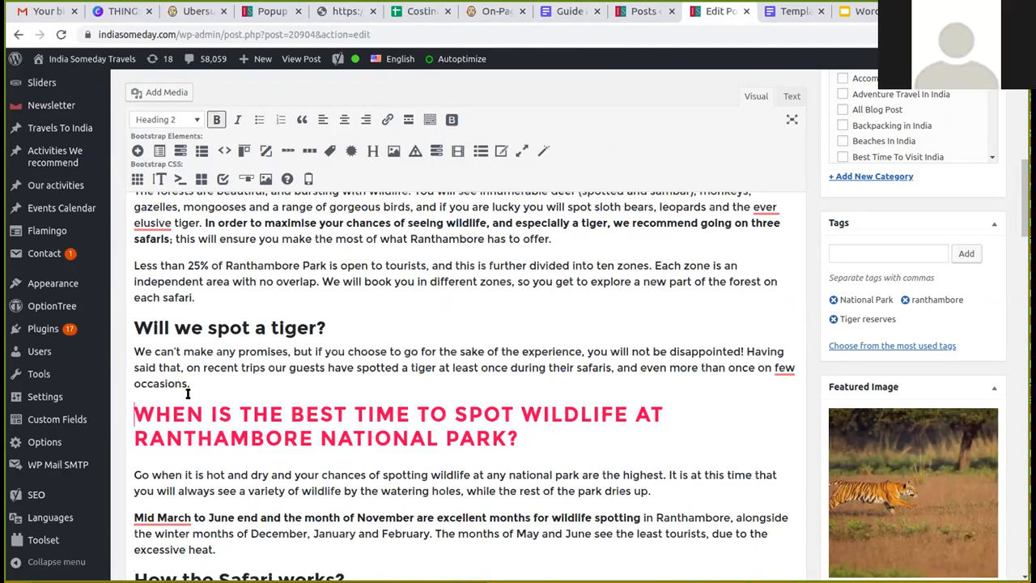
left_click(196, 384)
key("Return")
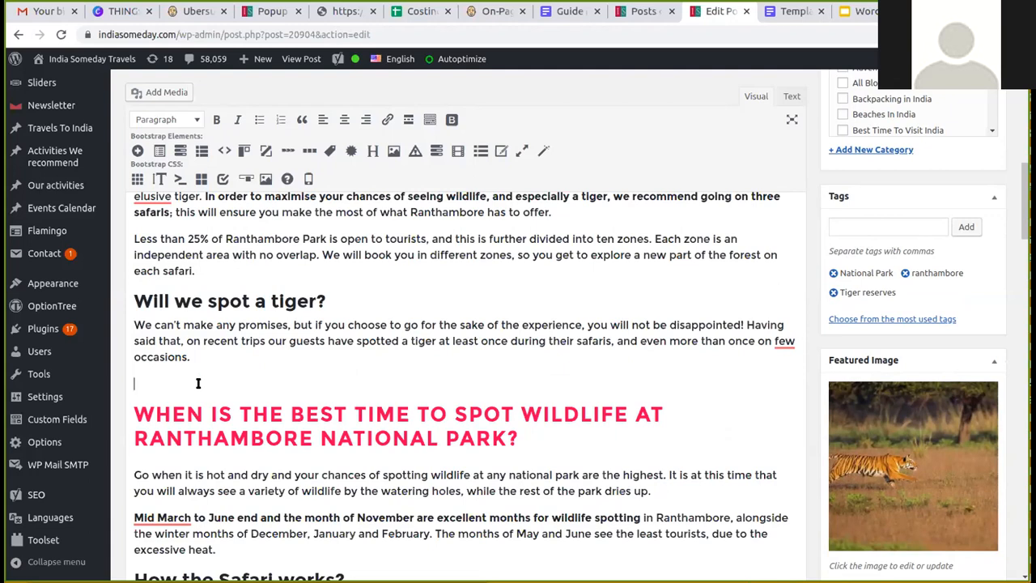
Search the media library for "tiger" and insert the photo of the tiger beside a tree trunk into the empty paragraph
left_click(161, 97)
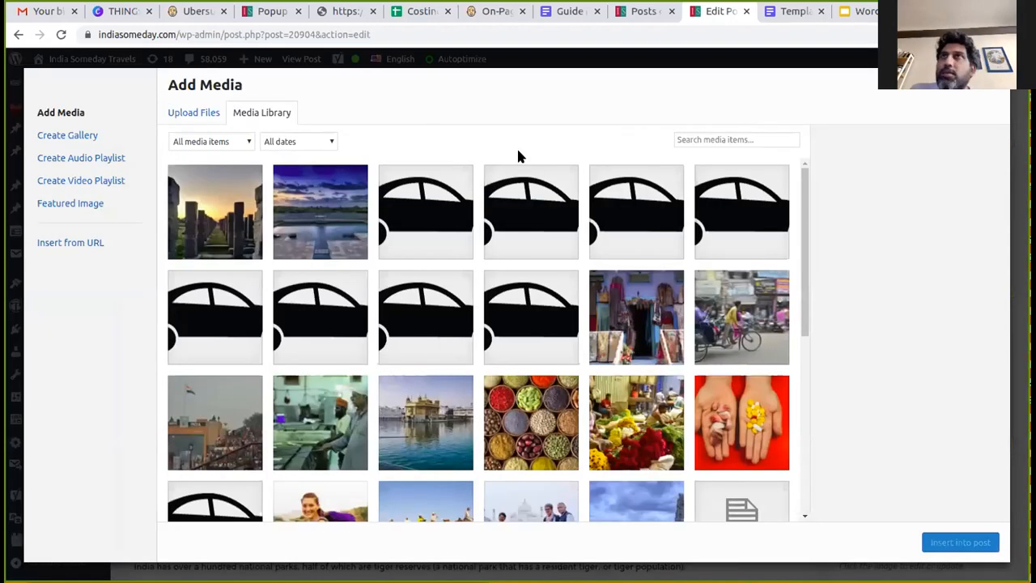
left_click(771, 138)
type("tiger")
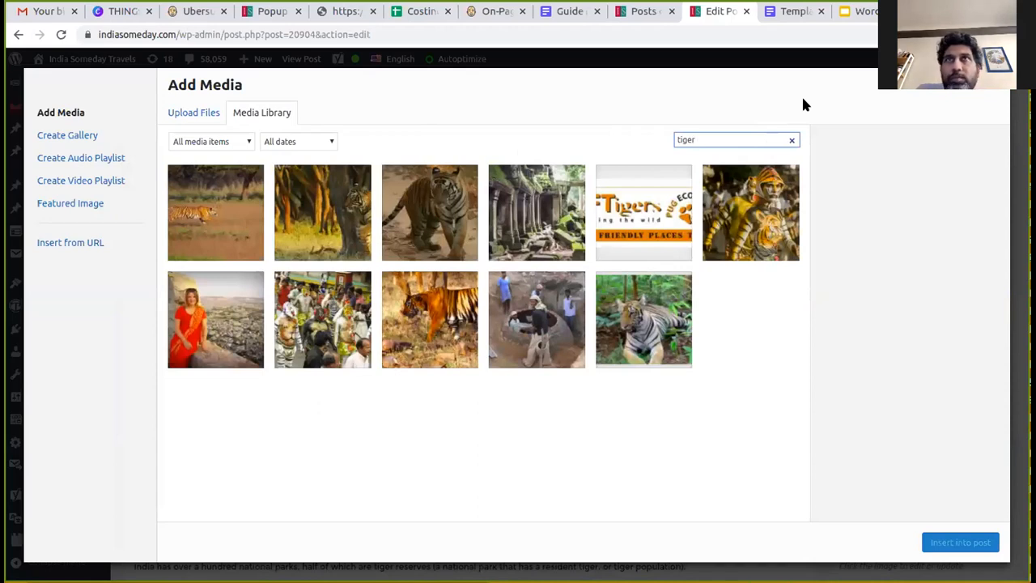
left_click(310, 218)
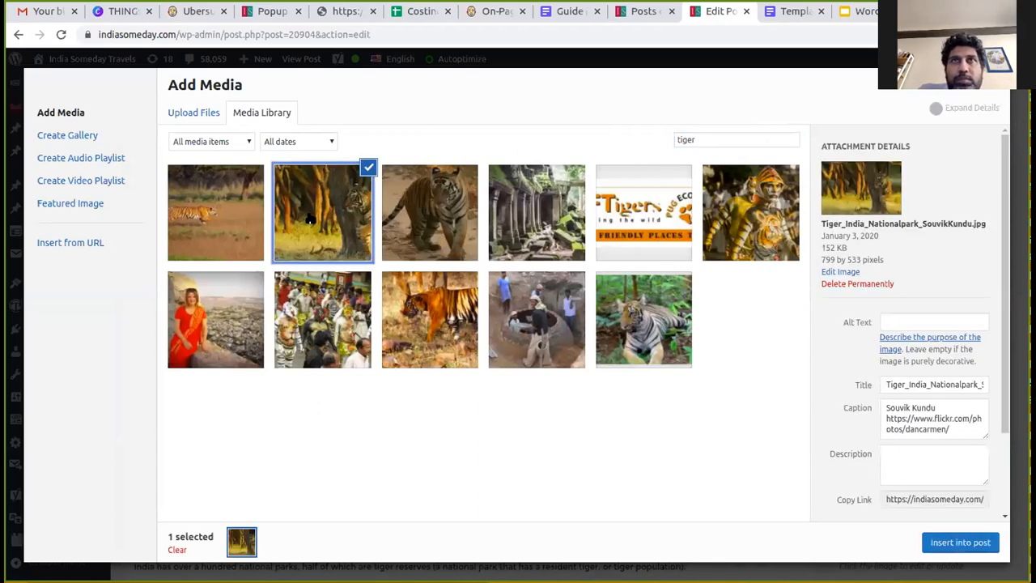
left_click(310, 218)
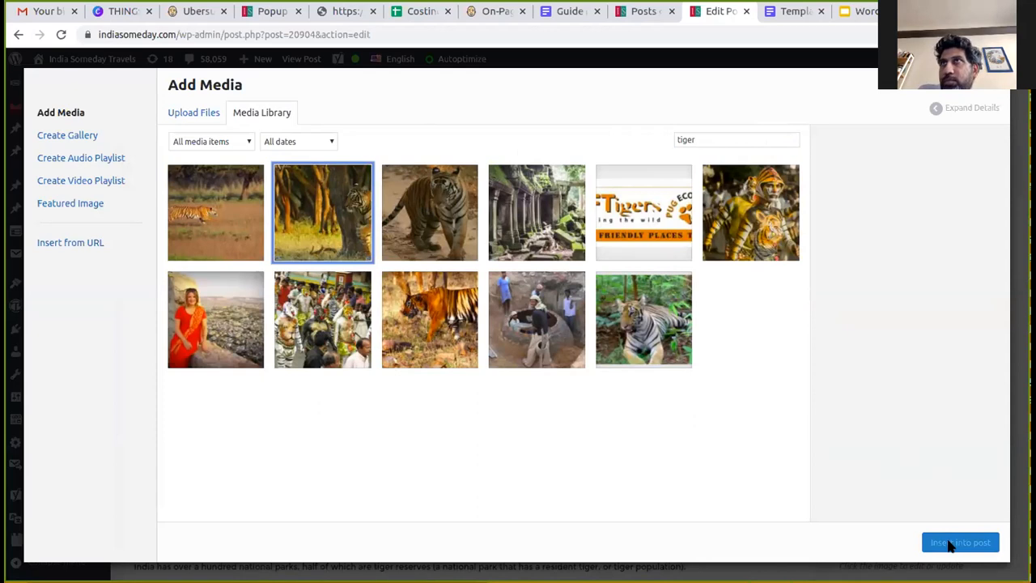
left_click(304, 186)
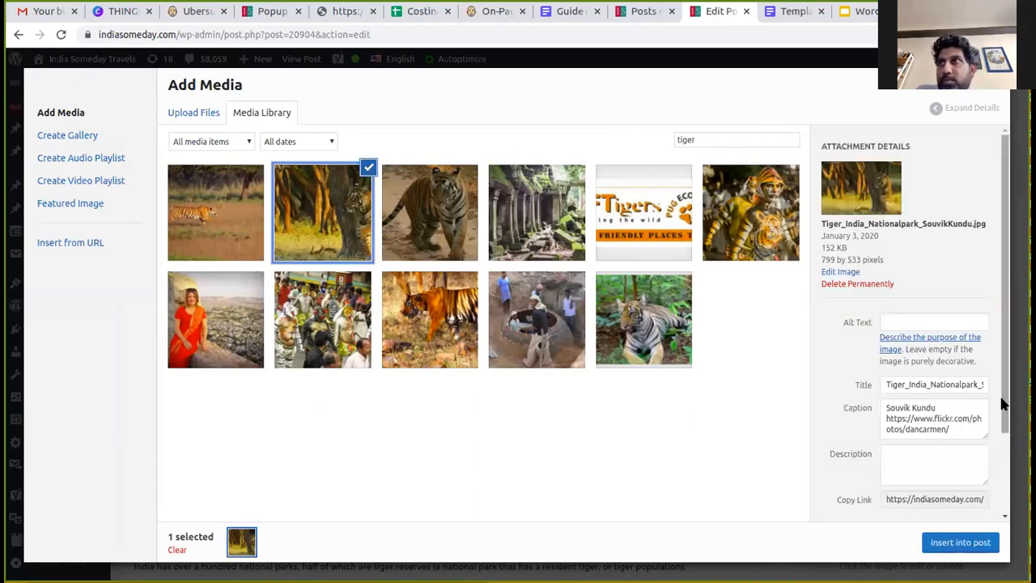
left_click(966, 541)
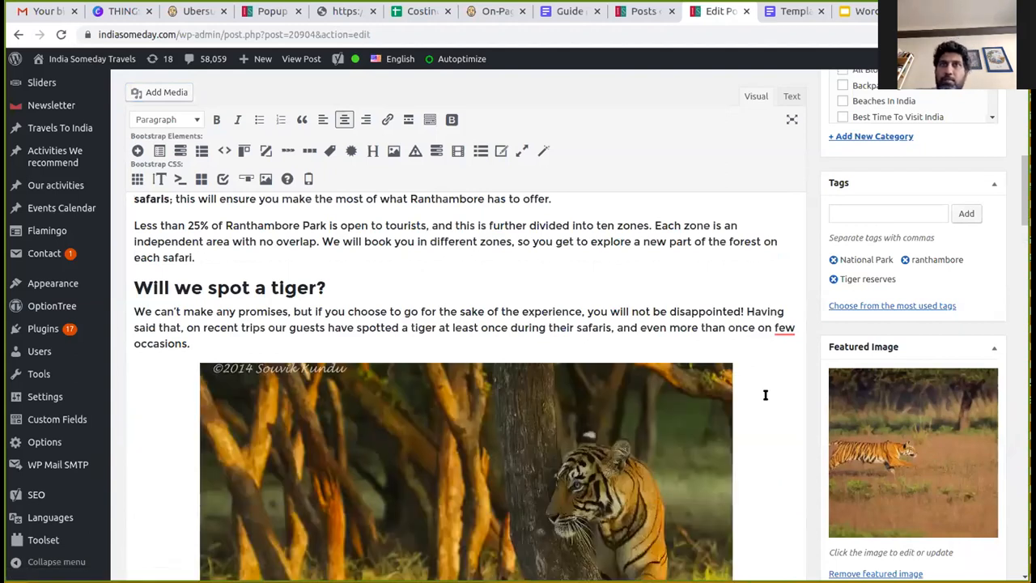
Set the inserted tiger photo to a custom size 600 px wide and apply the image details
left_click(634, 435)
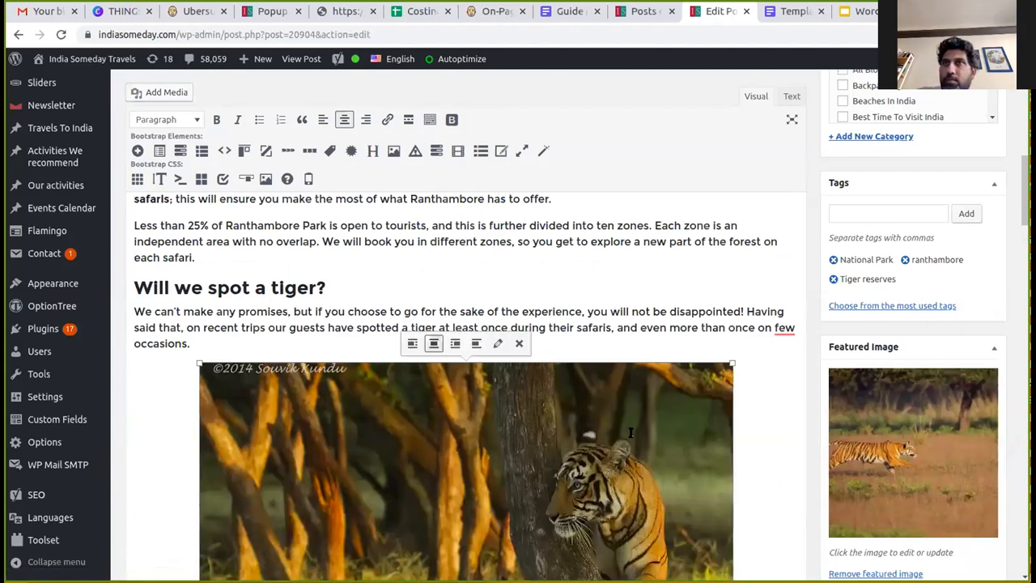
left_click(498, 343)
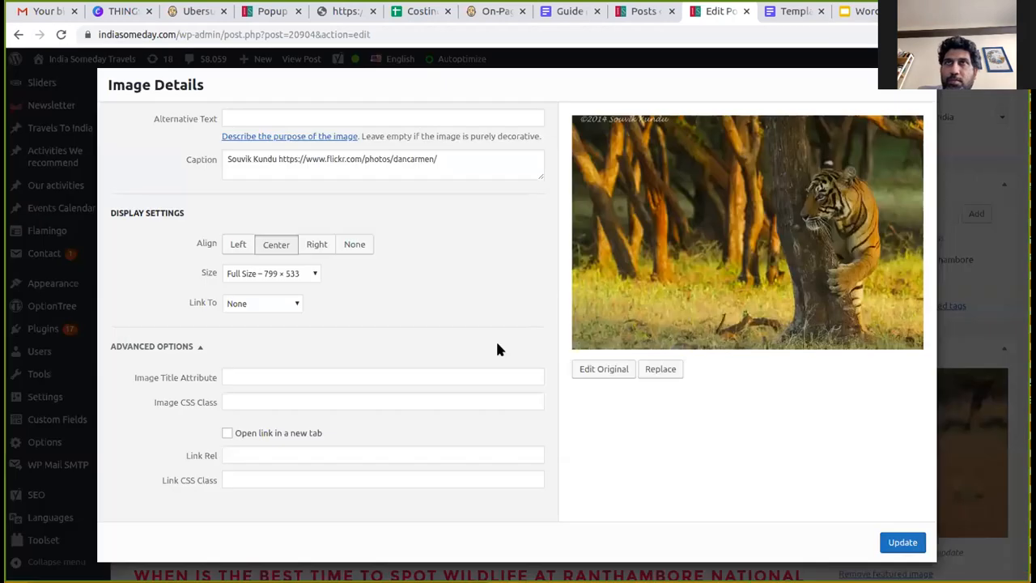
left_click(281, 275)
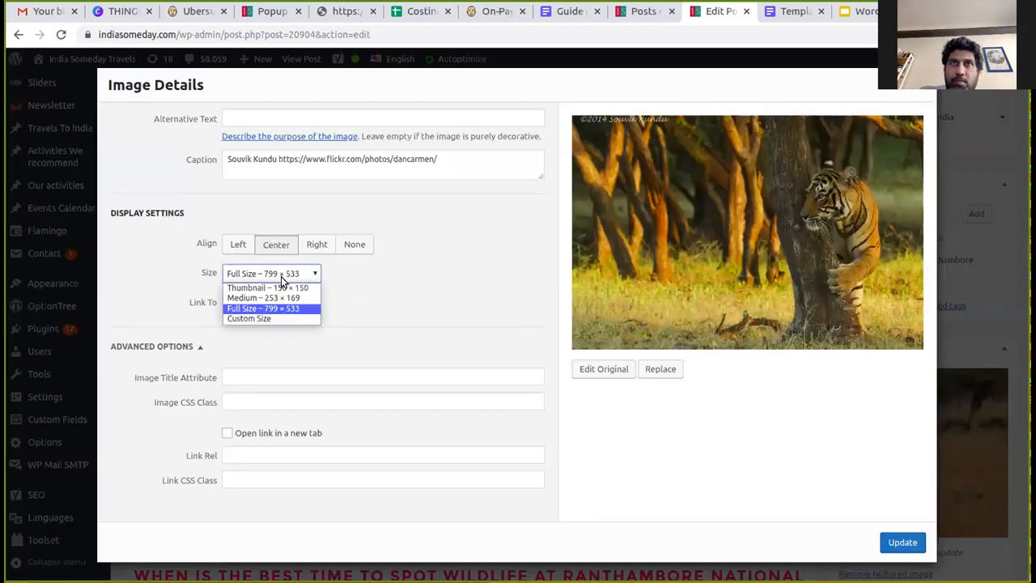
left_click(265, 320)
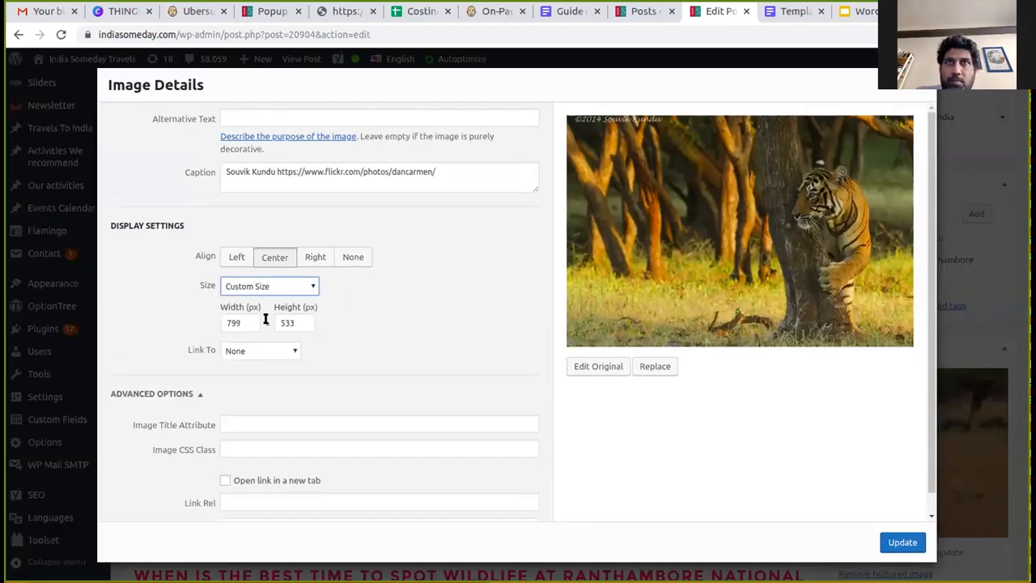
double_click(234, 322)
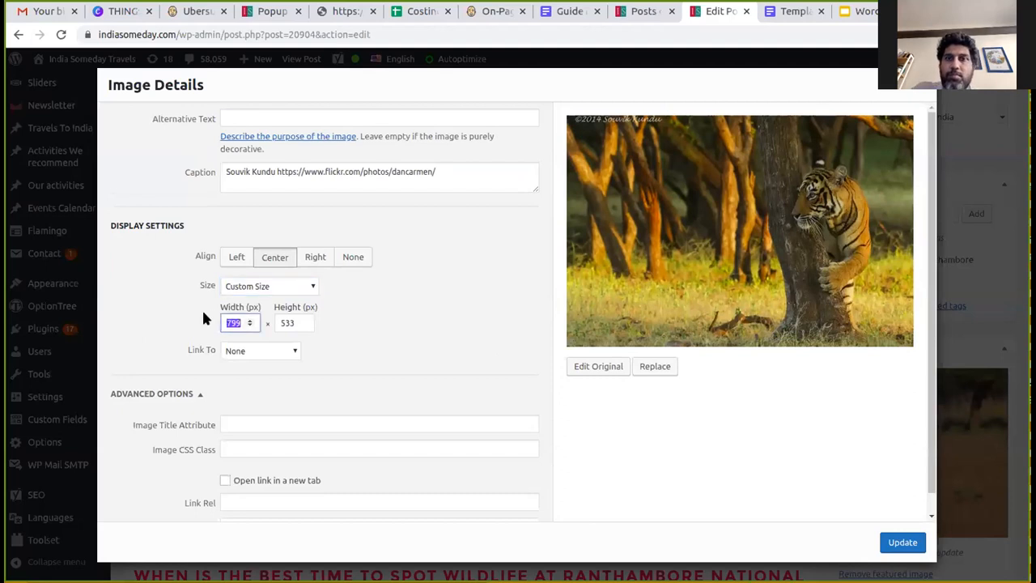
type("600")
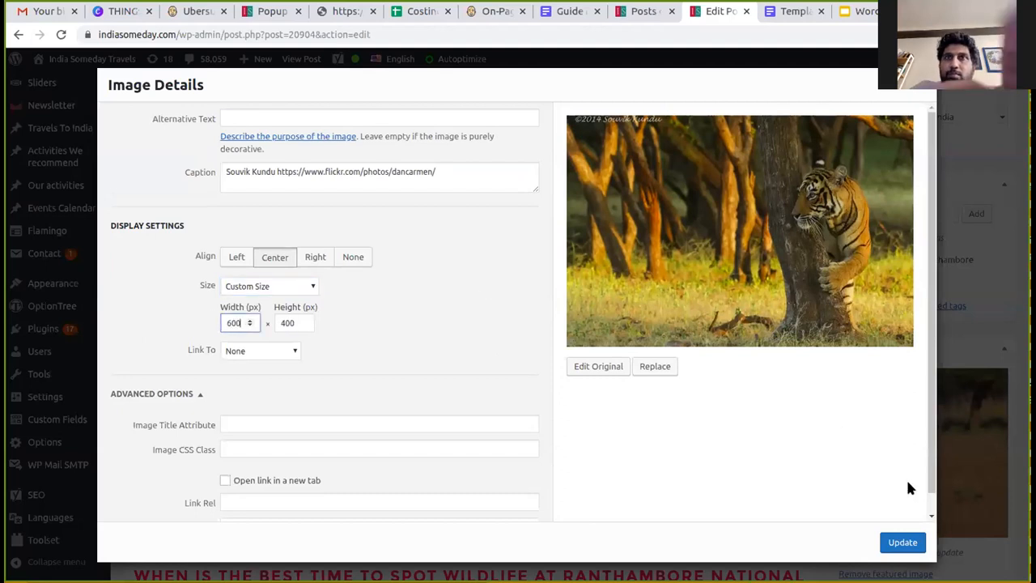
left_click(903, 542)
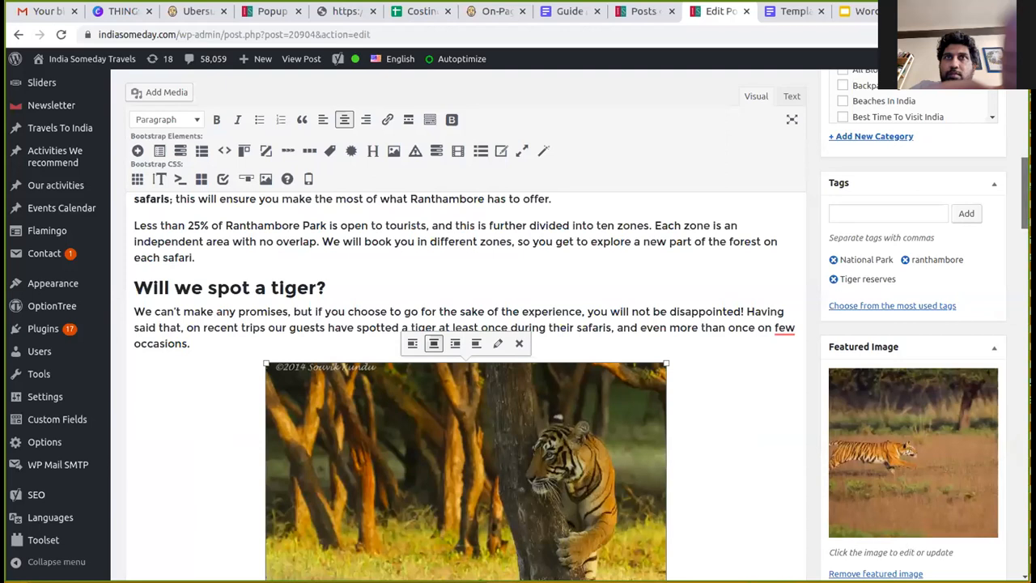
Prefix the tiger photo's caption with "Photo Credit" and enclose the photographer's name and Flickr link in parentheses
scroll(518, 364, "down", 1)
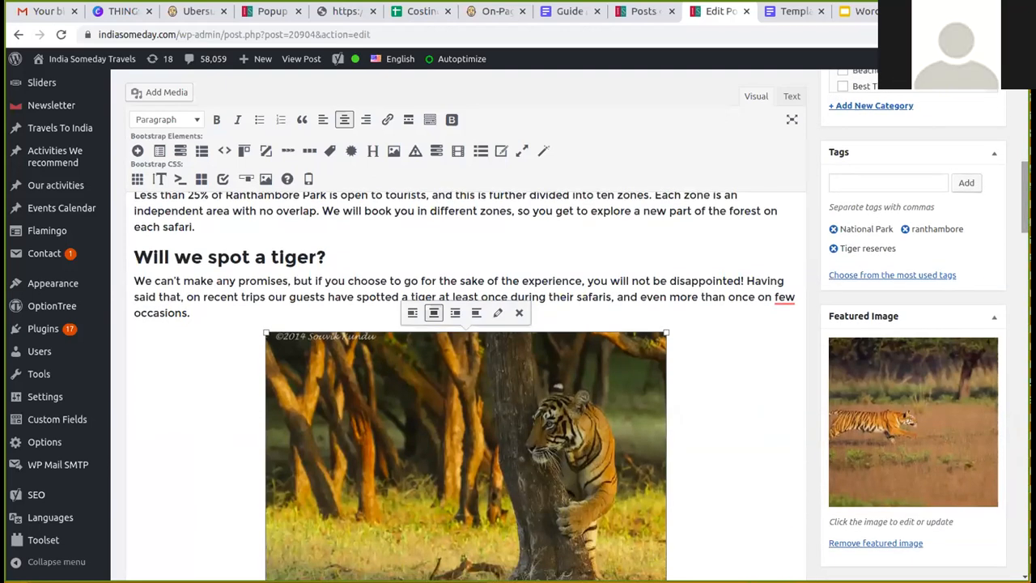
scroll(518, 364, "down", 5)
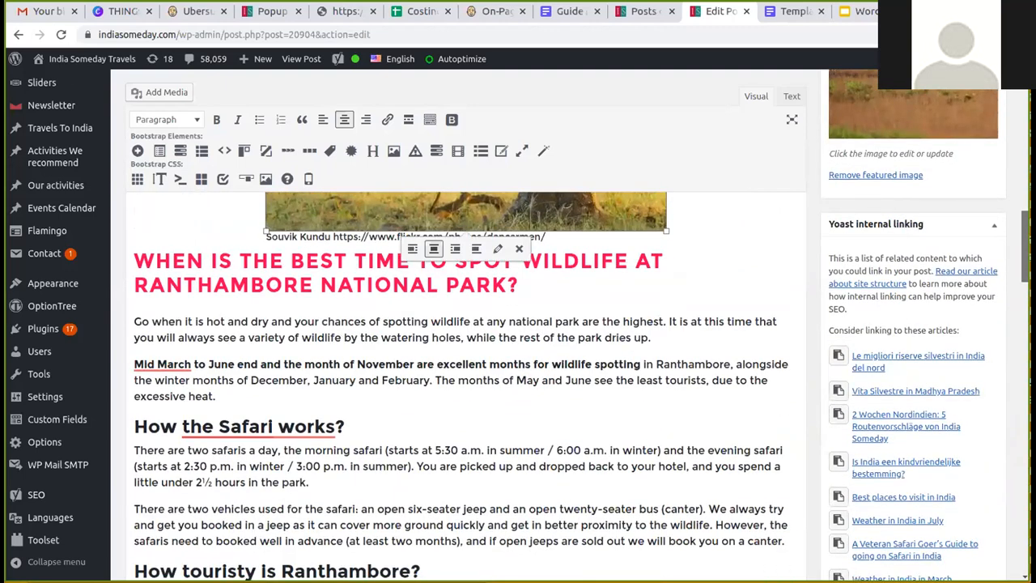
scroll(518, 364, "up", 5)
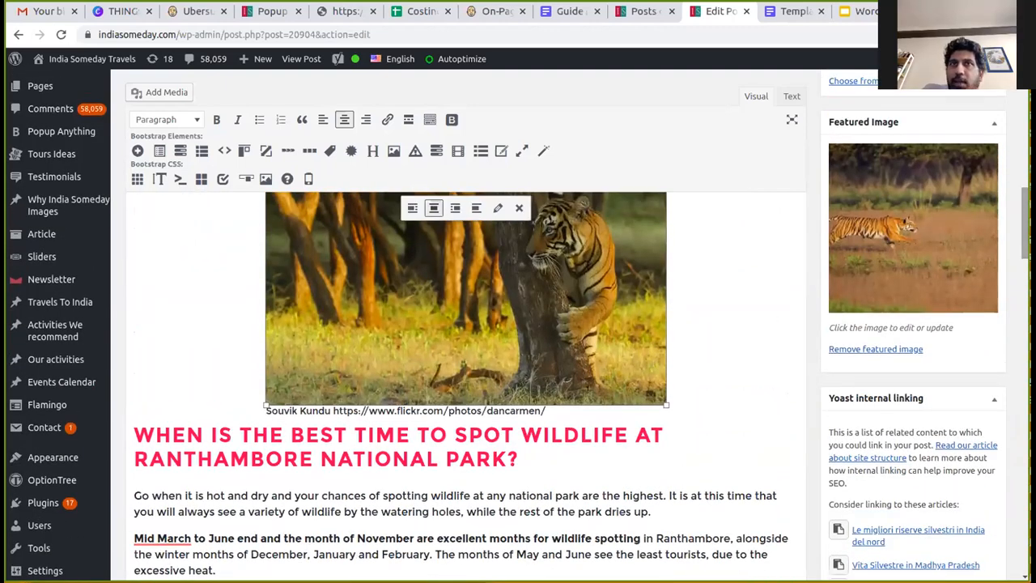
left_click(534, 411)
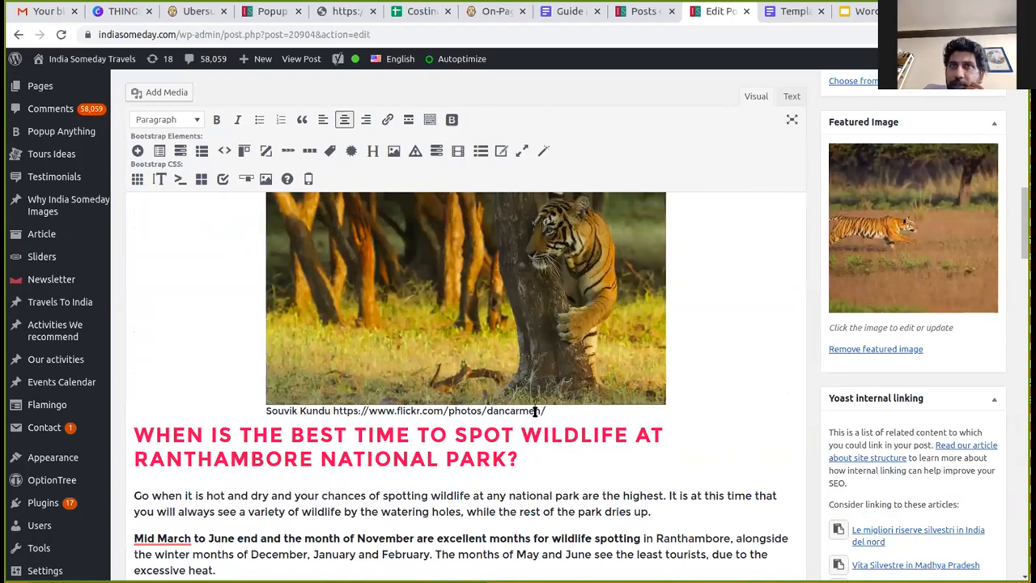
left_click_drag(547, 411, 266, 408)
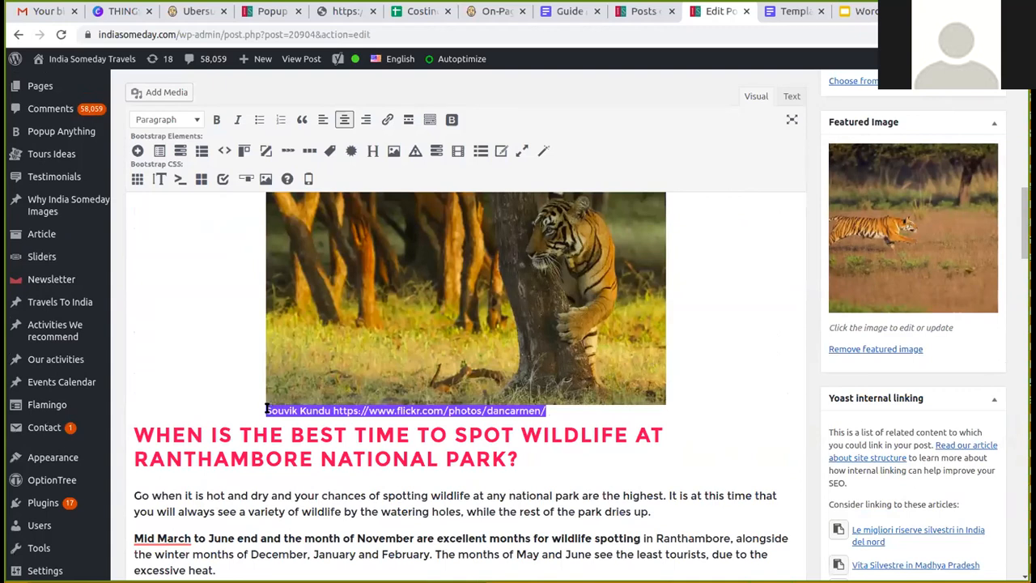
left_click(267, 409)
type("Phot")
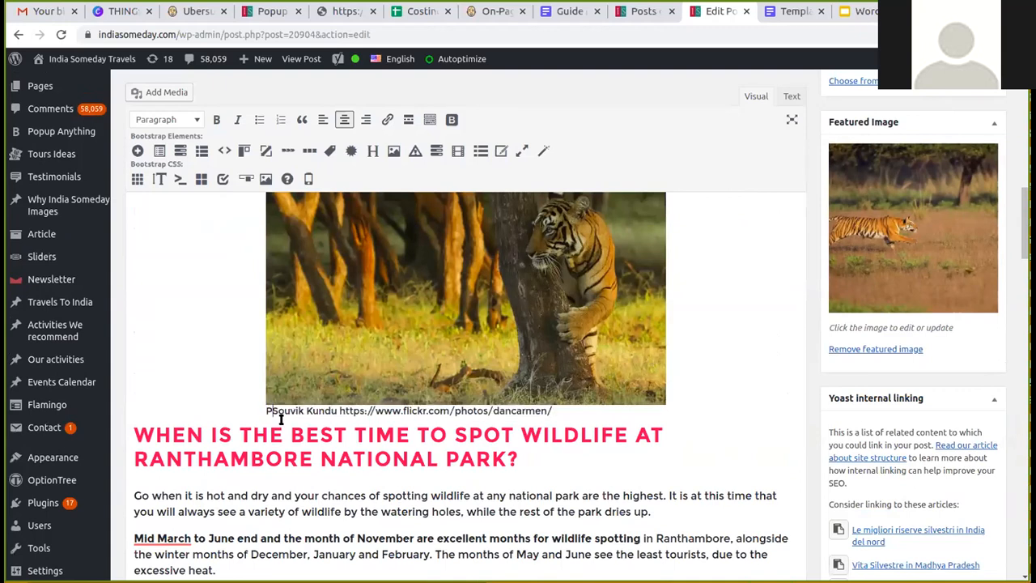
type("o Credit ")
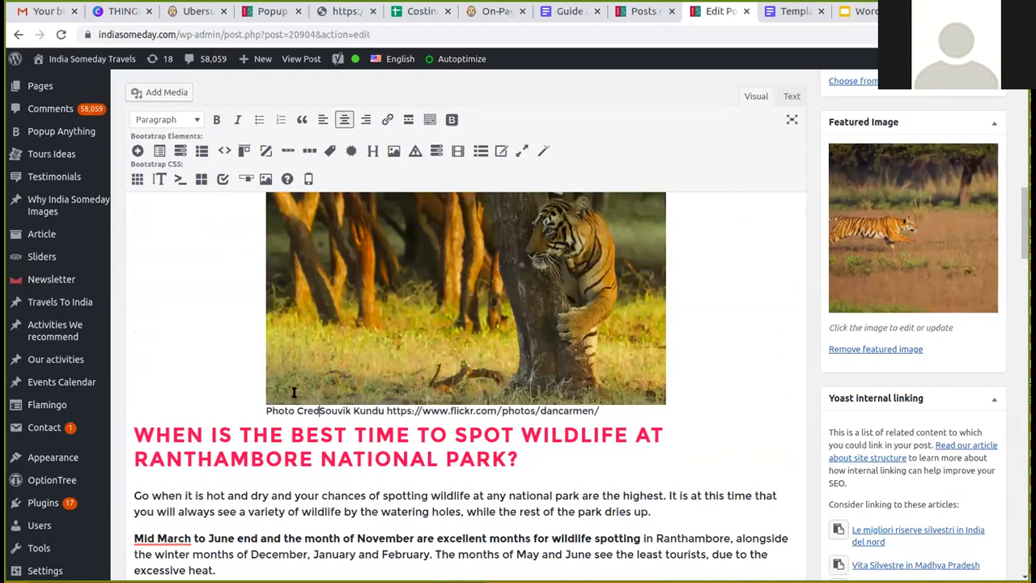
type("(")
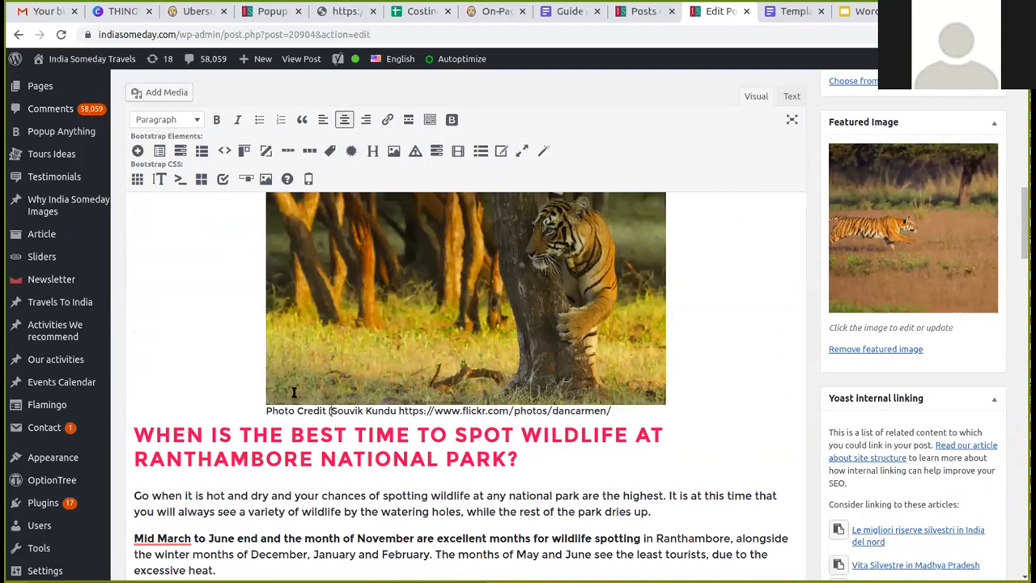
left_click(624, 411)
type(")")
Update the Ranthambore post to save the inserted tiger photo and its credit
scroll(926, 364, "up", 2)
scroll(927, 364, "up", 5)
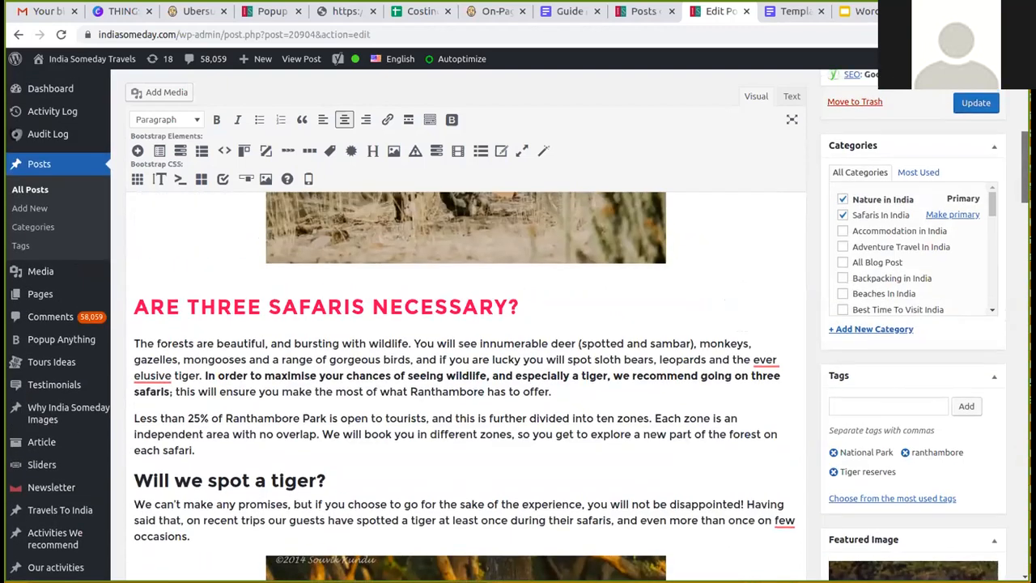
left_click(976, 123)
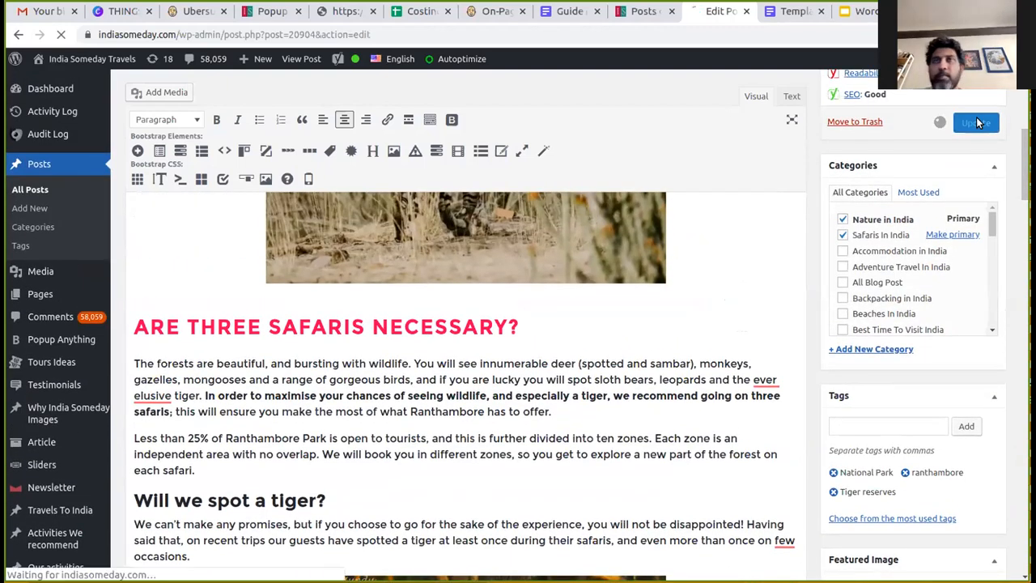